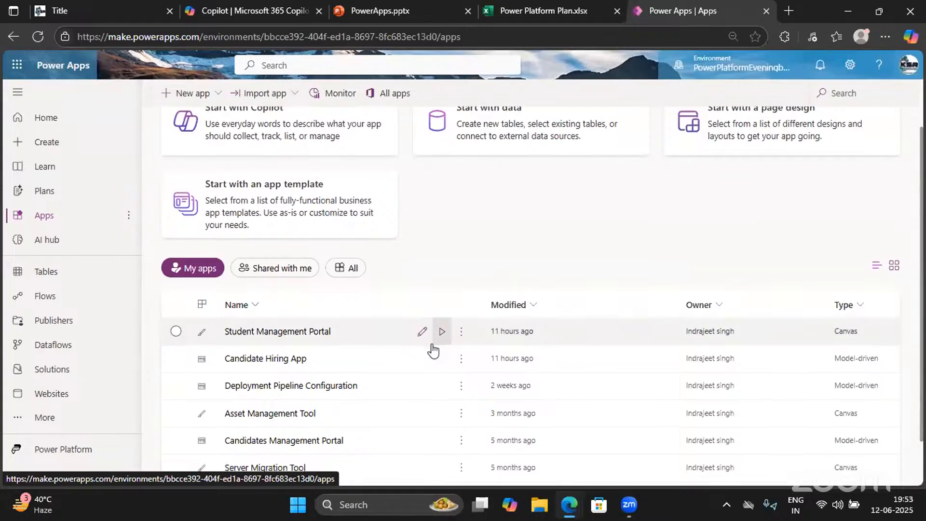
Switch the Power Apps environment to pp
scroll(434, 347, "down", 1)
left_click(717, 77)
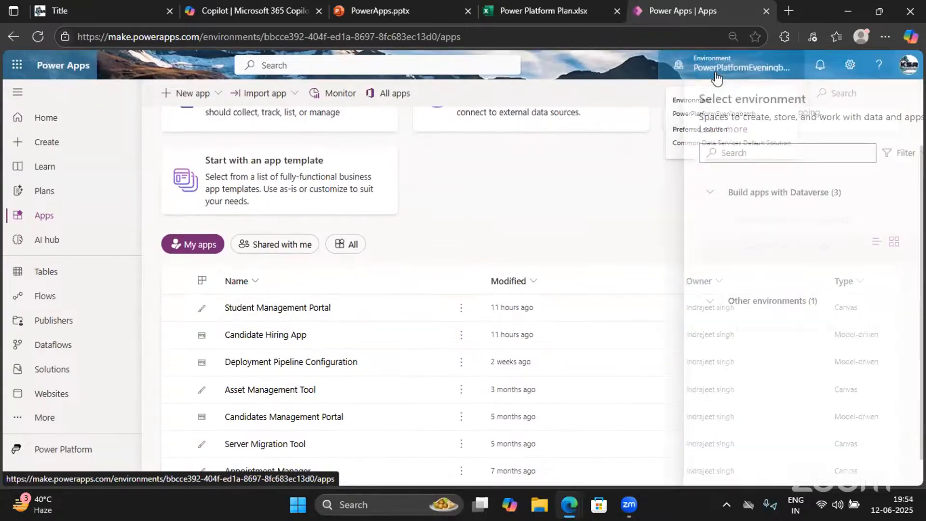
left_click(714, 273)
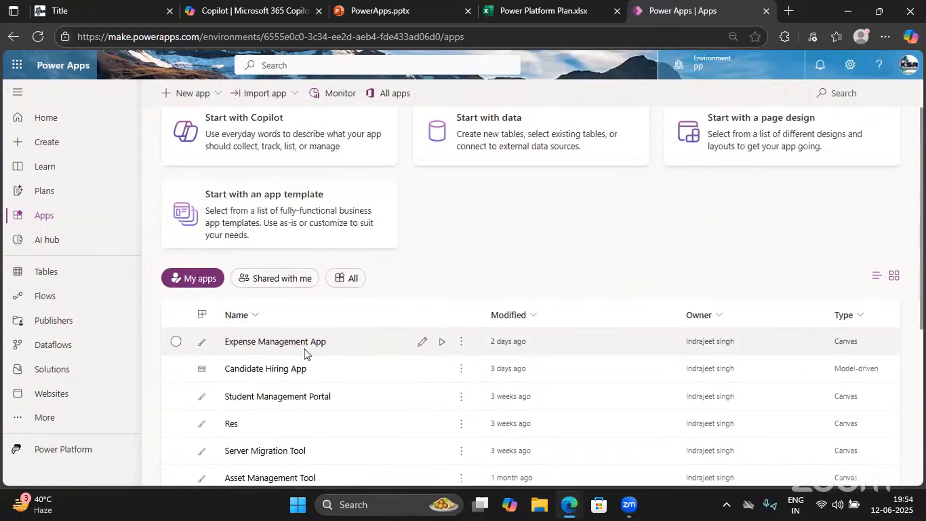
Close the Power Platform Plan spreadsheet and open Expense Management App for editing
scroll(304, 355, "down", 1)
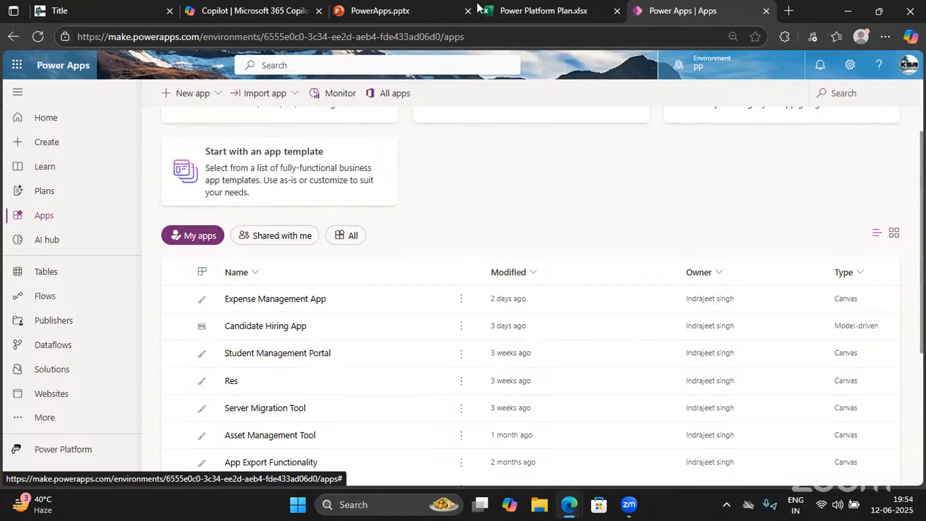
left_click(618, 11)
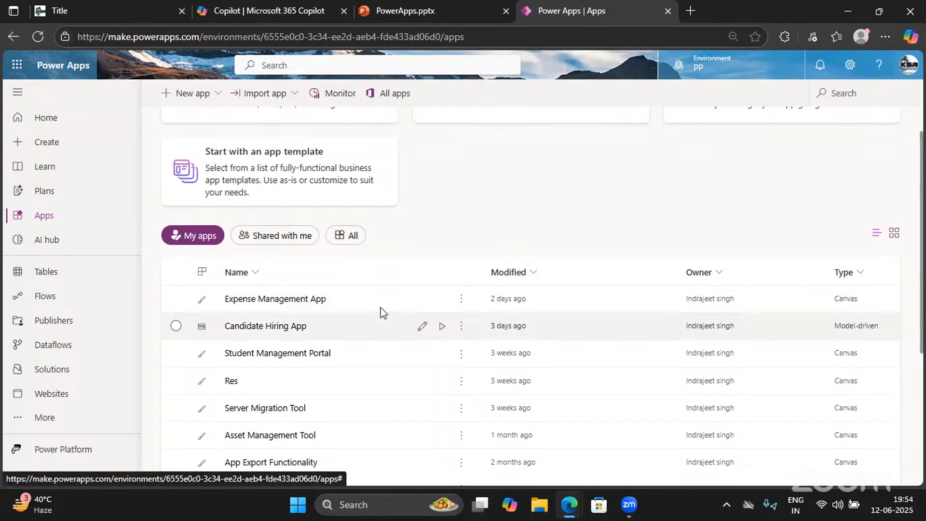
left_click(422, 300)
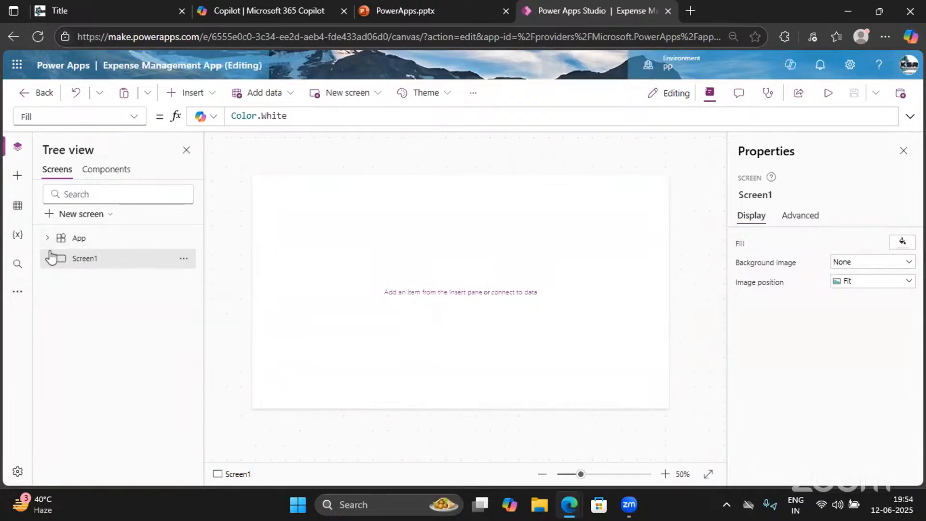
Rename Screen1 to 'Welcome Screen' in the Tree view
left_click(183, 259)
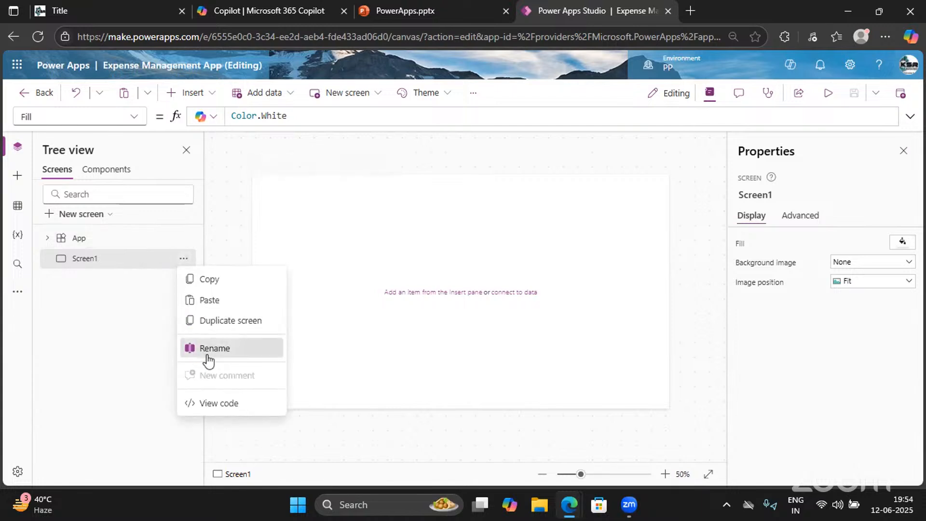
left_click(232, 351)
key("BackSpace")
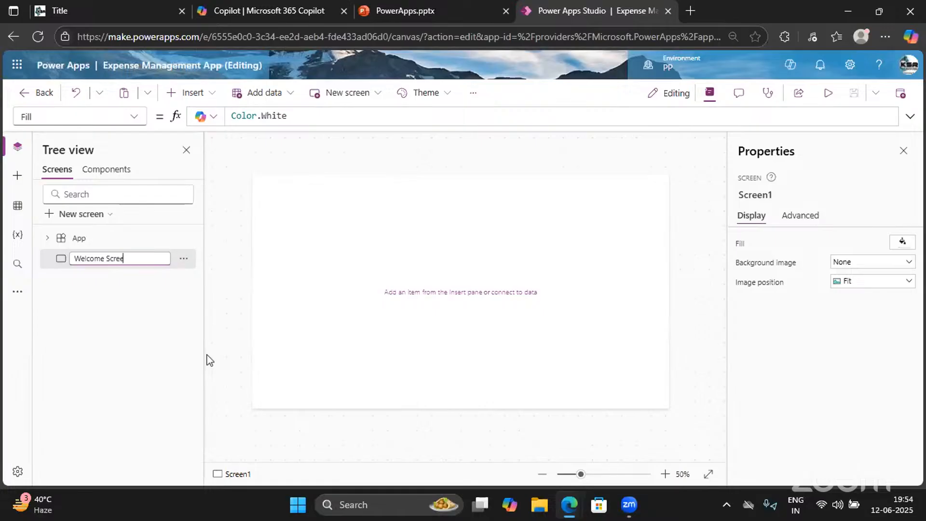
key("Return")
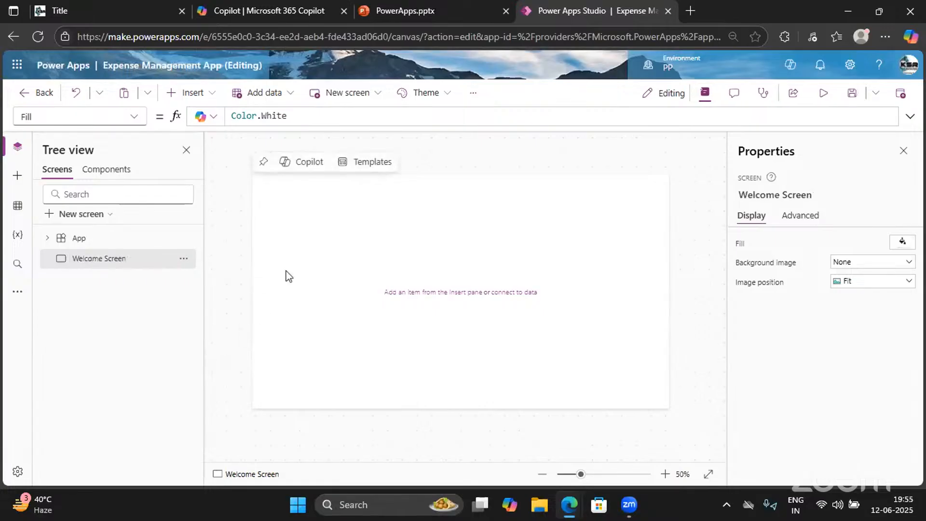
Insert a text label and stretch it across the screen top at position 6, 0
left_click(199, 94)
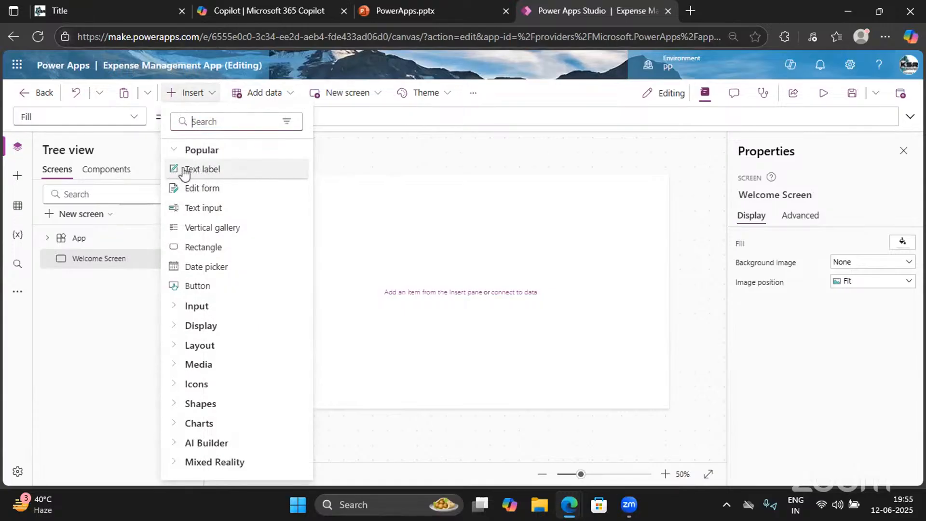
left_click(202, 172)
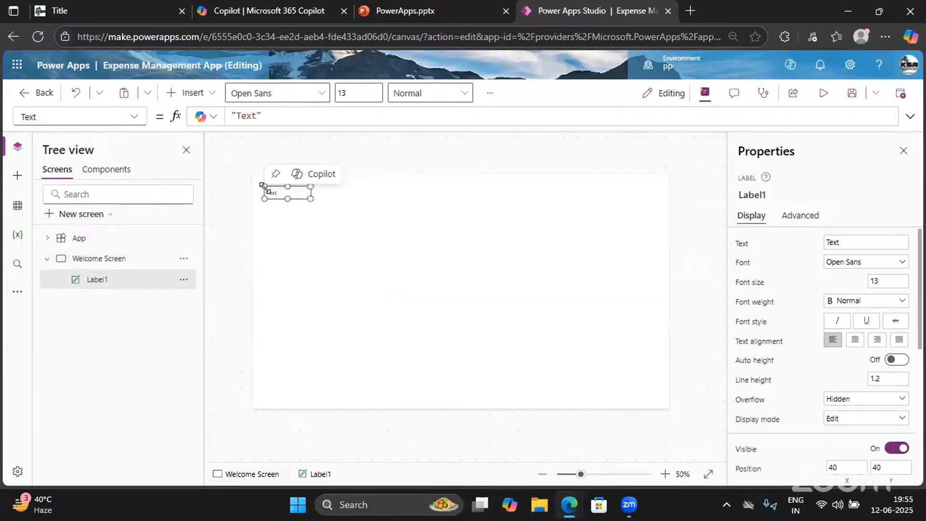
left_click_drag(265, 186, 254, 179)
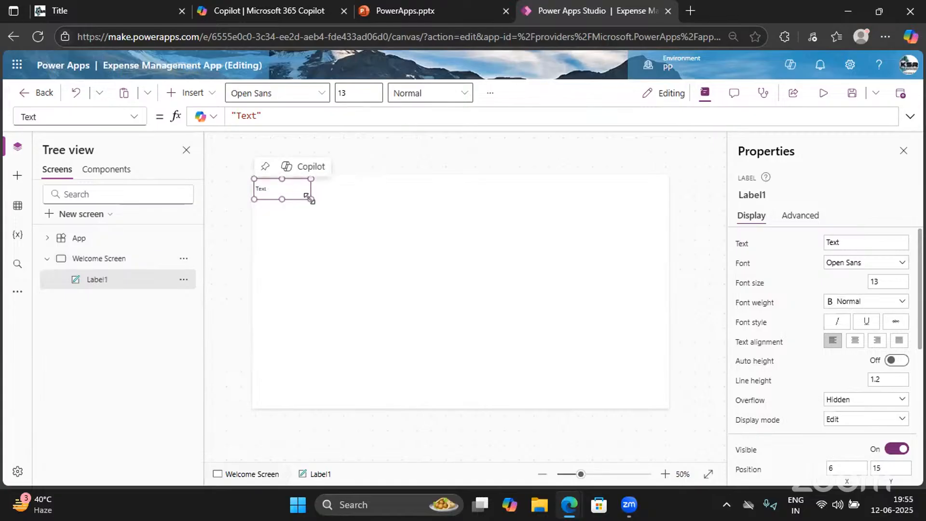
left_click_drag(311, 198, 665, 198)
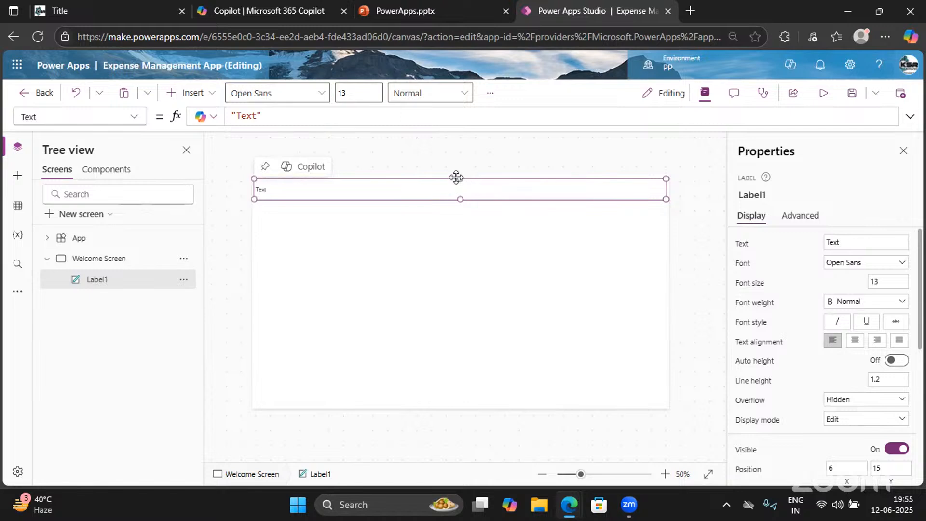
left_click_drag(463, 180, 464, 175)
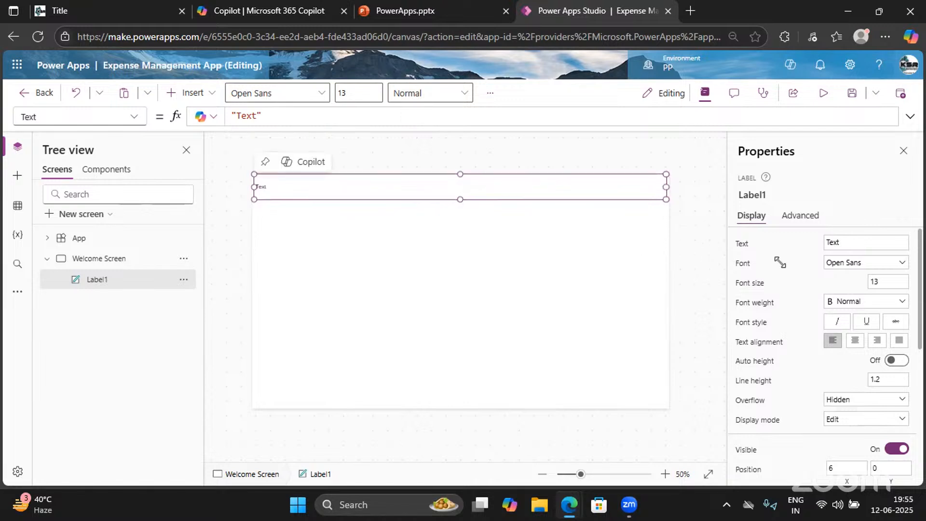
Set the top label's text to 'Expense Management App'
left_click(851, 242)
right_click(851, 242)
key("Escape")
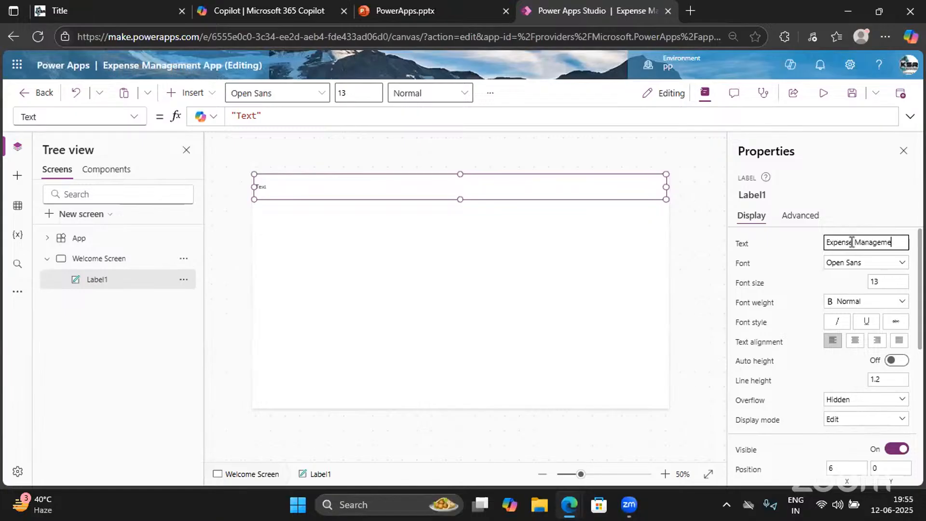
type("pp")
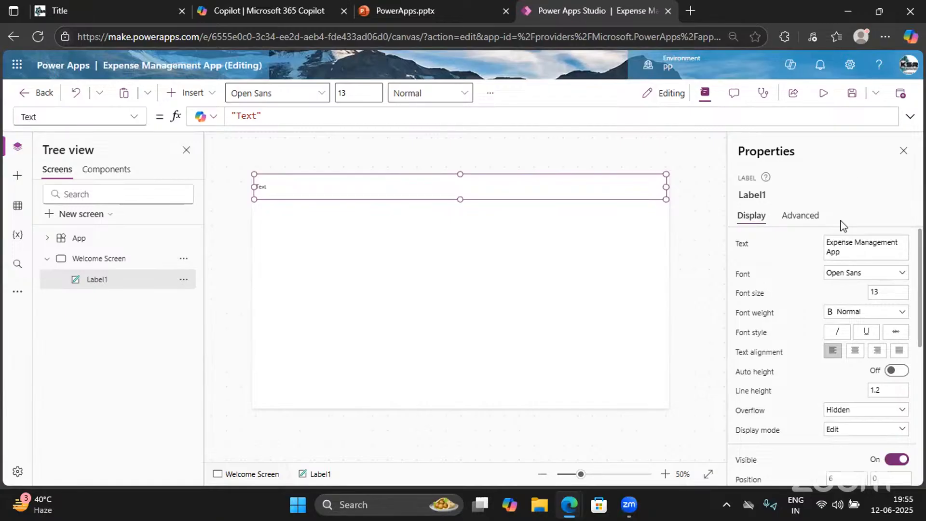
Set the label font to Segoe UI at size 40
left_click(835, 273)
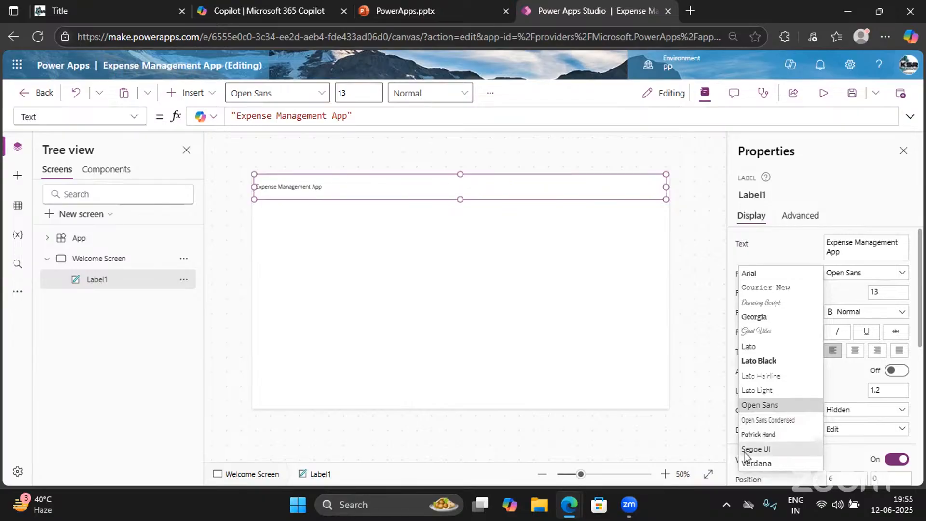
left_click(767, 454)
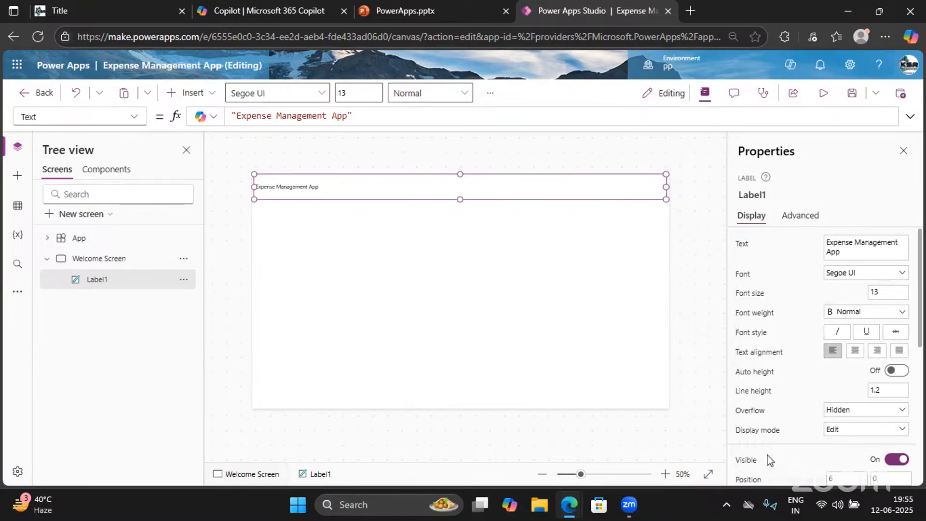
double_click(887, 292)
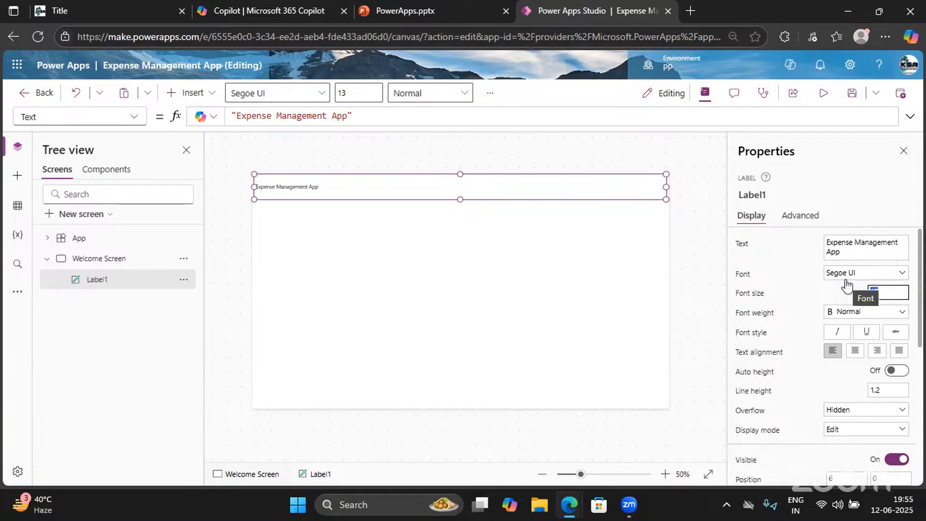
type("12")
left_click(792, 298)
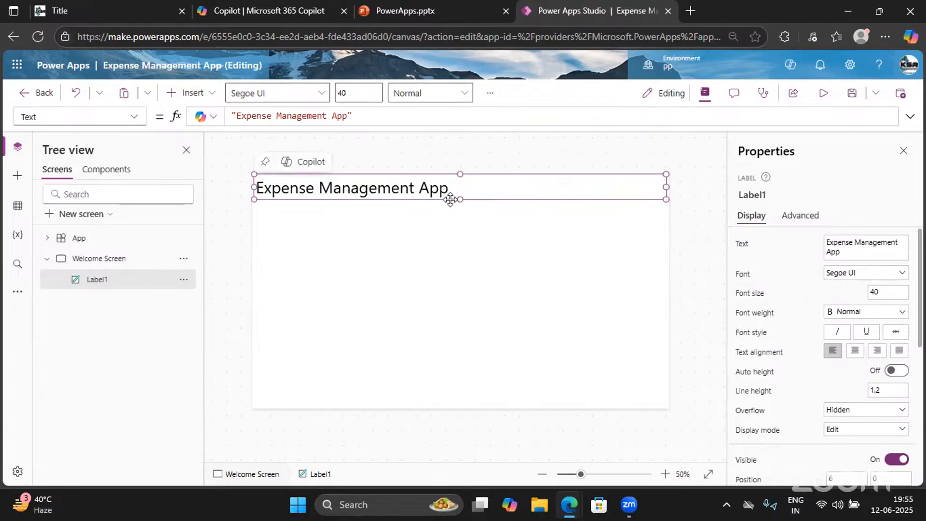
Center-align the label text and make it Semibold
left_click(870, 357)
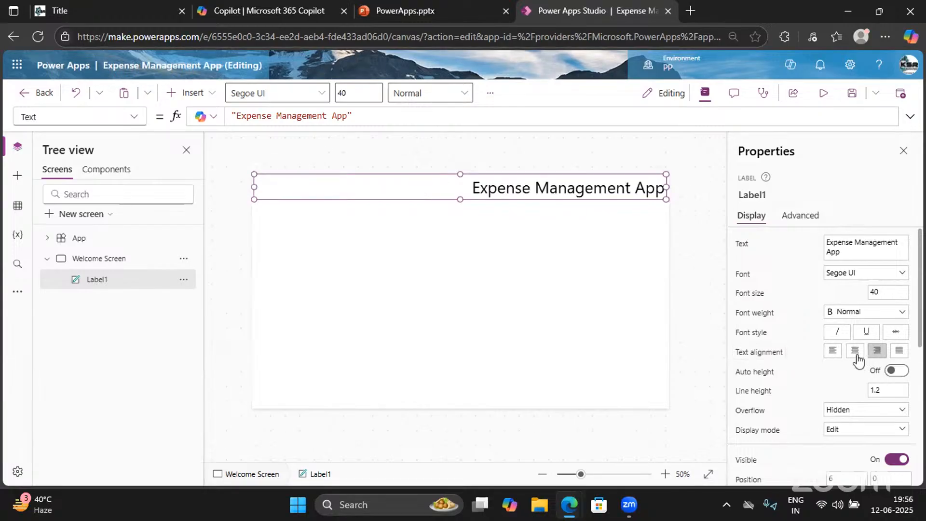
left_click(856, 353)
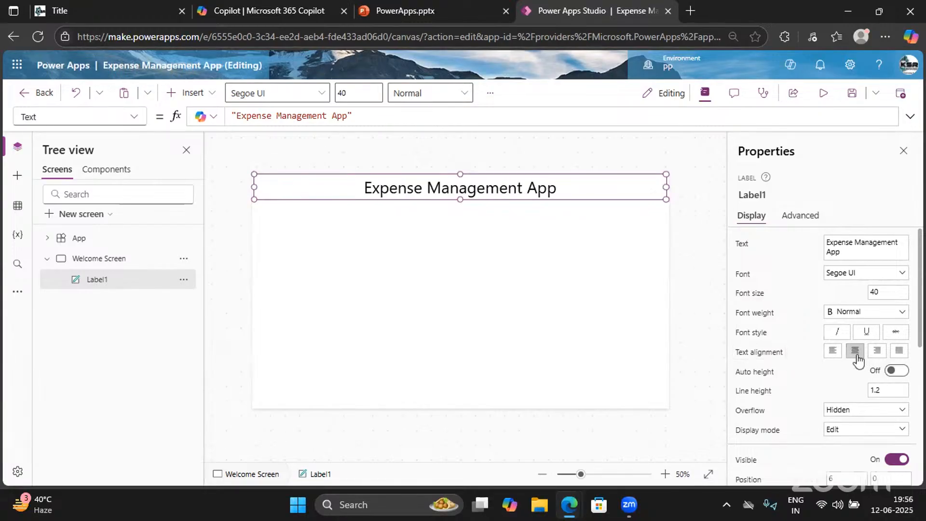
left_click(850, 314)
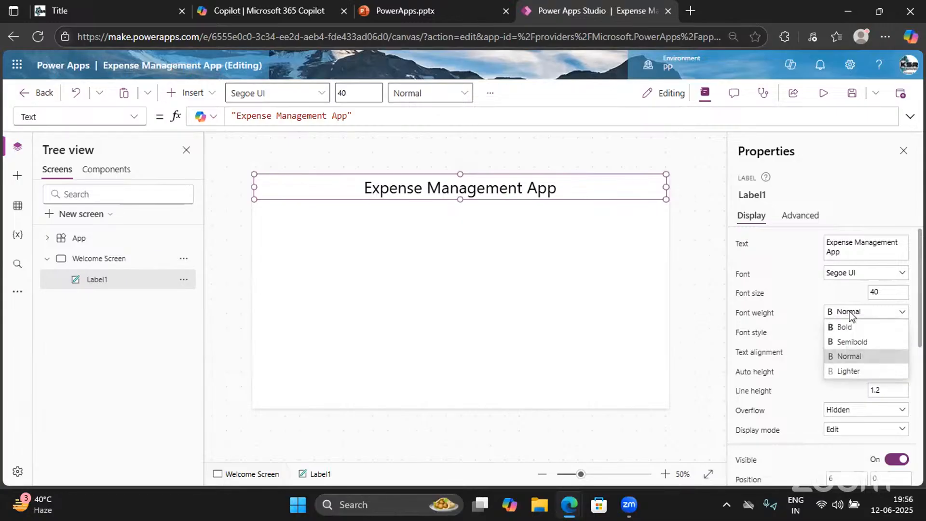
left_click(852, 342)
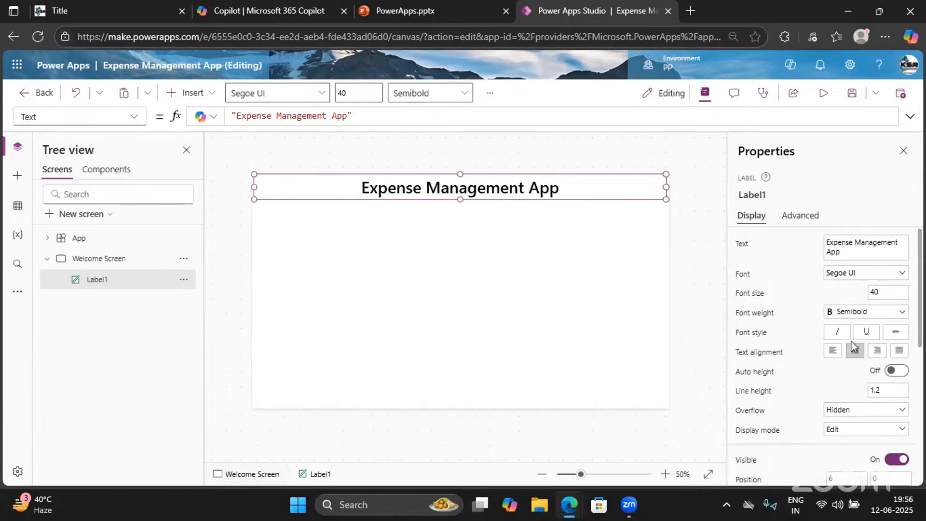
scroll(799, 419, "down", 1)
scroll(796, 419, "down", 1)
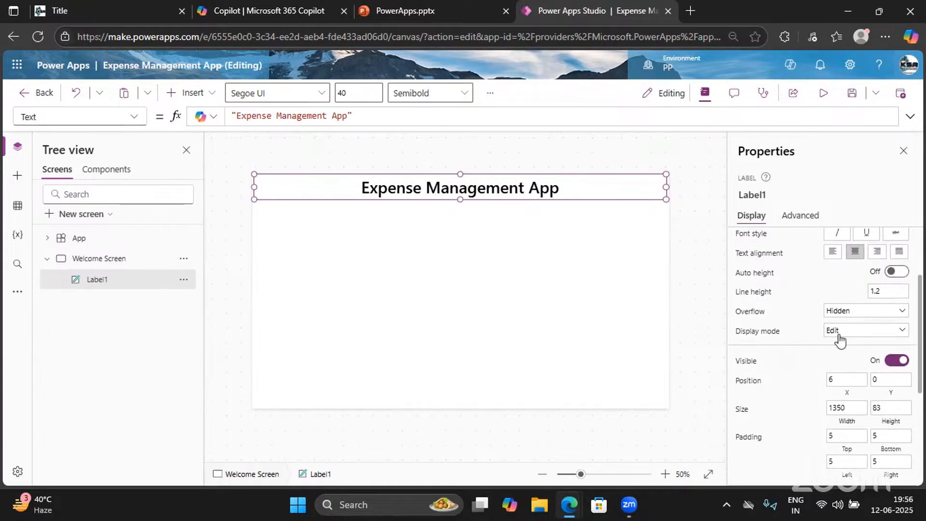
scroll(813, 422, "down", 2)
scroll(814, 426, "down", 1)
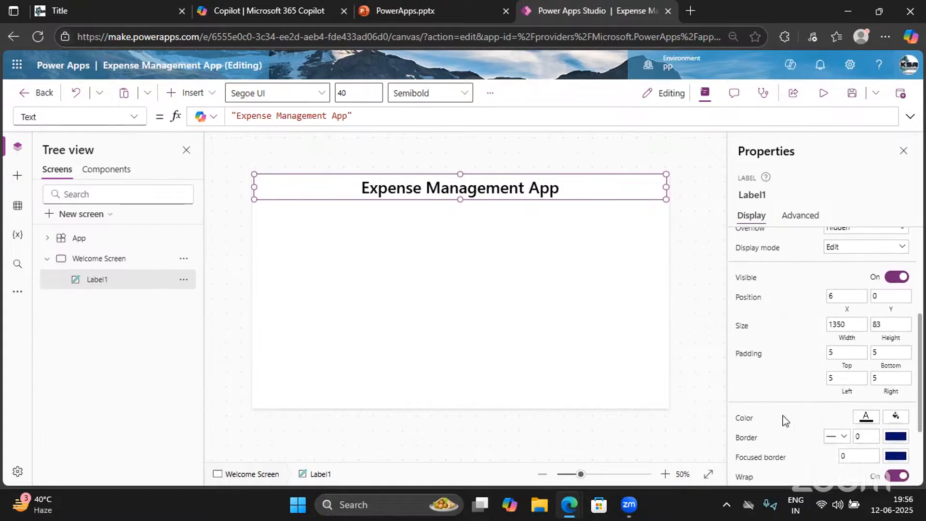
Give the title label a light blue fill
left_click(896, 419)
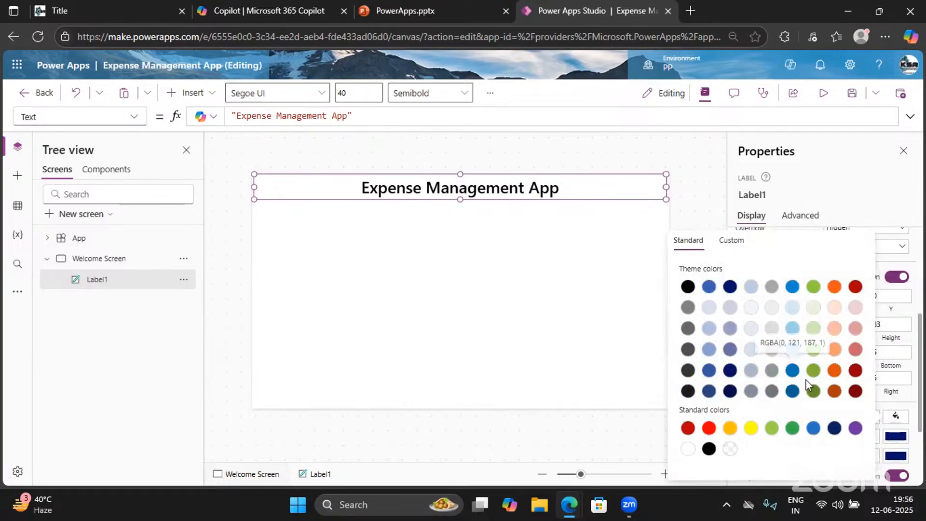
left_click(792, 373)
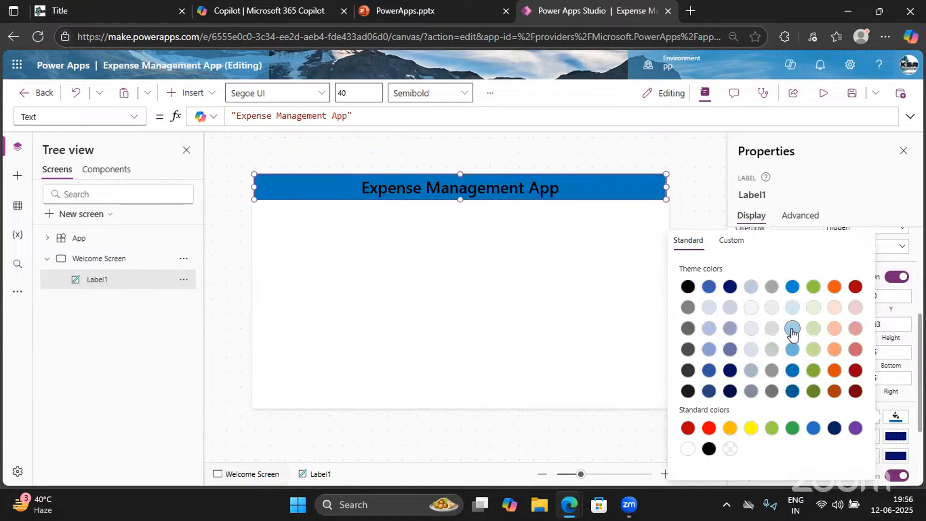
left_click(793, 333)
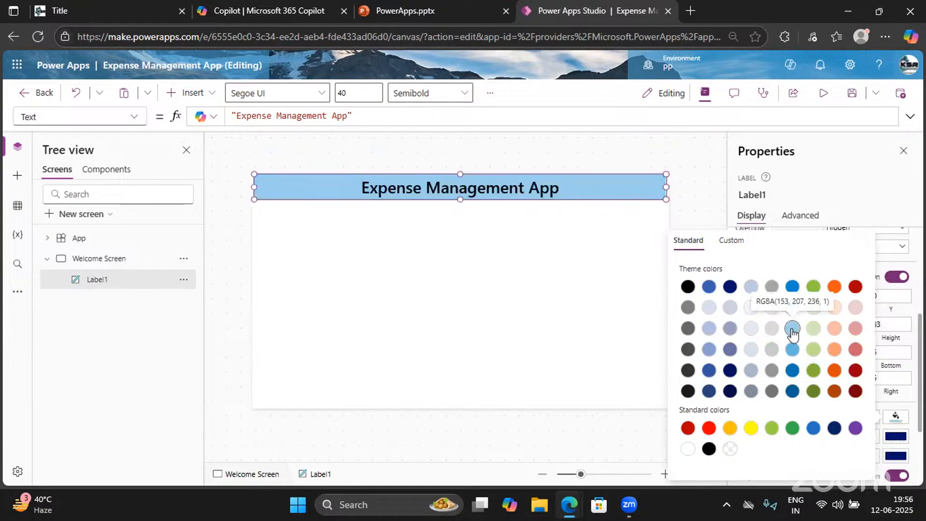
left_click(567, 304)
Widen the title label to the full screen width and return to the app editor
left_click(567, 305)
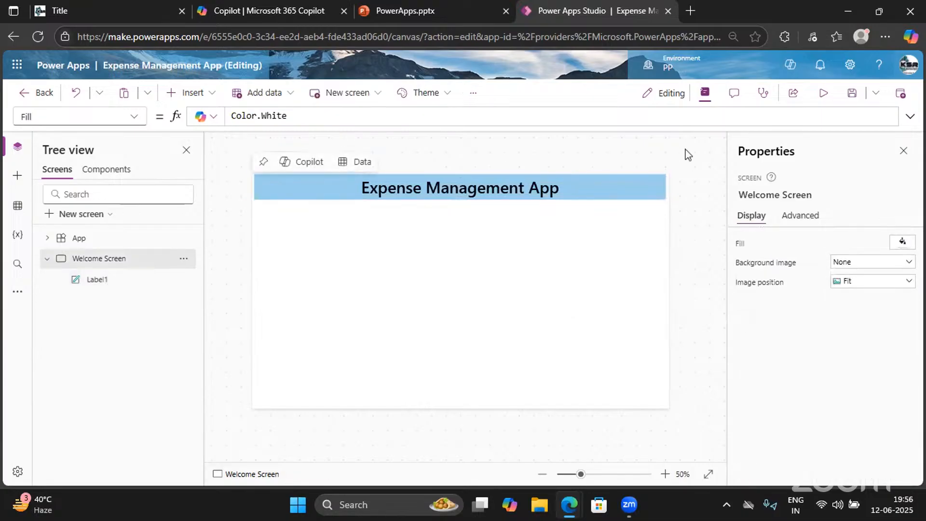
left_click(609, 194)
left_click_drag(664, 199, 669, 197)
left_click(497, 258)
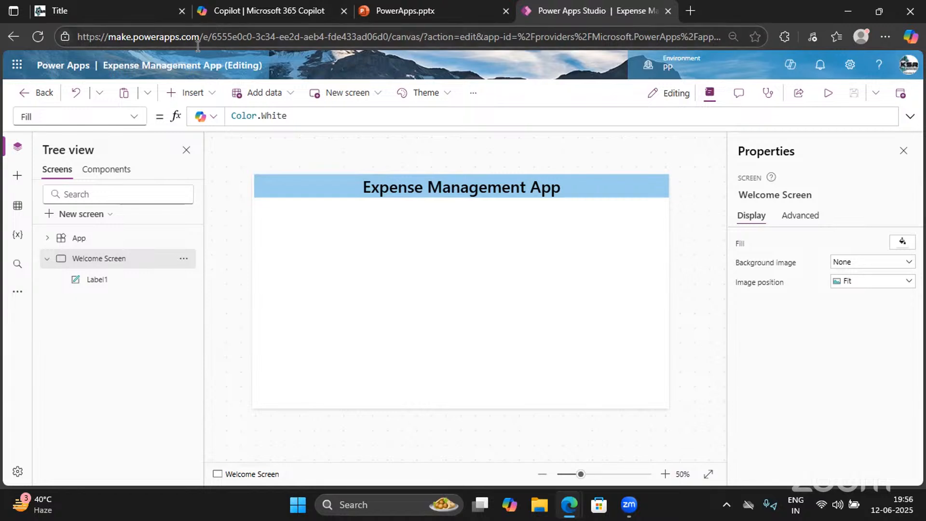
left_click(400, 4)
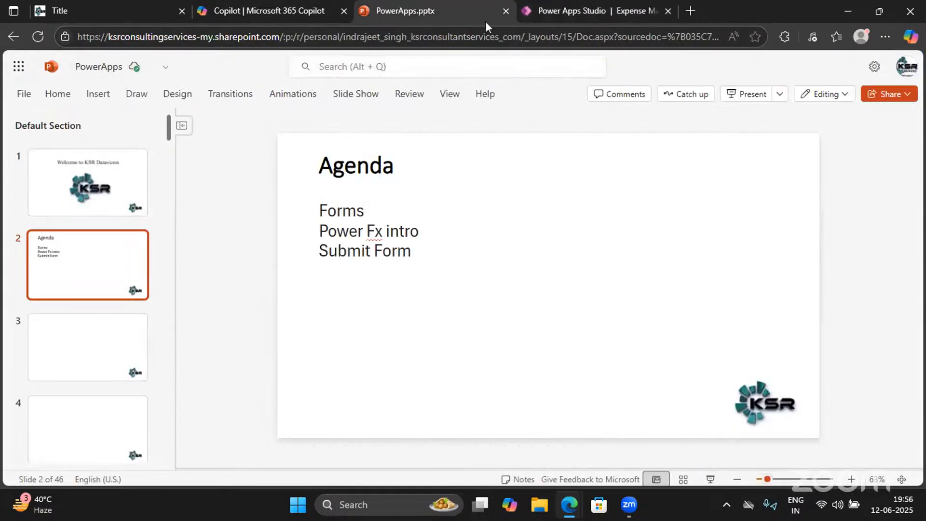
left_click(585, 12)
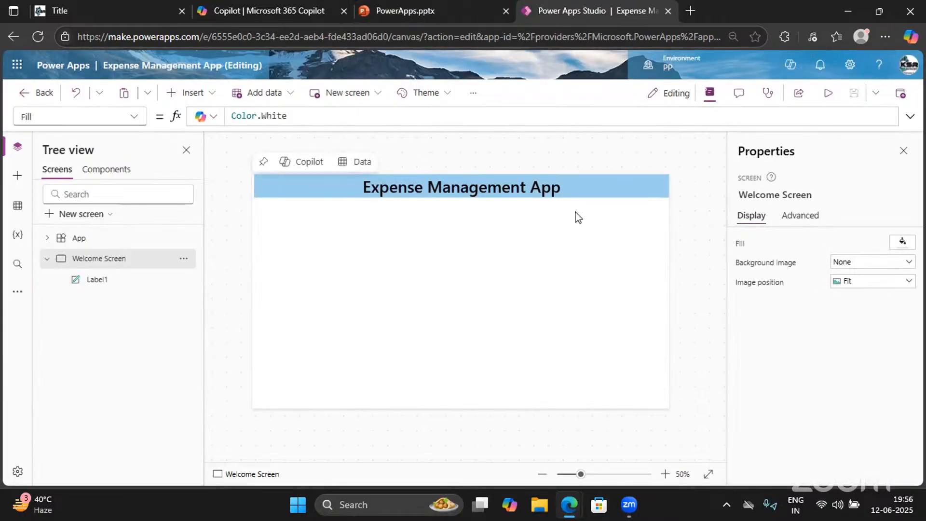
Insert an Image control (searched as 'ima') and place it at the header's right end
left_click(191, 93)
type("image")
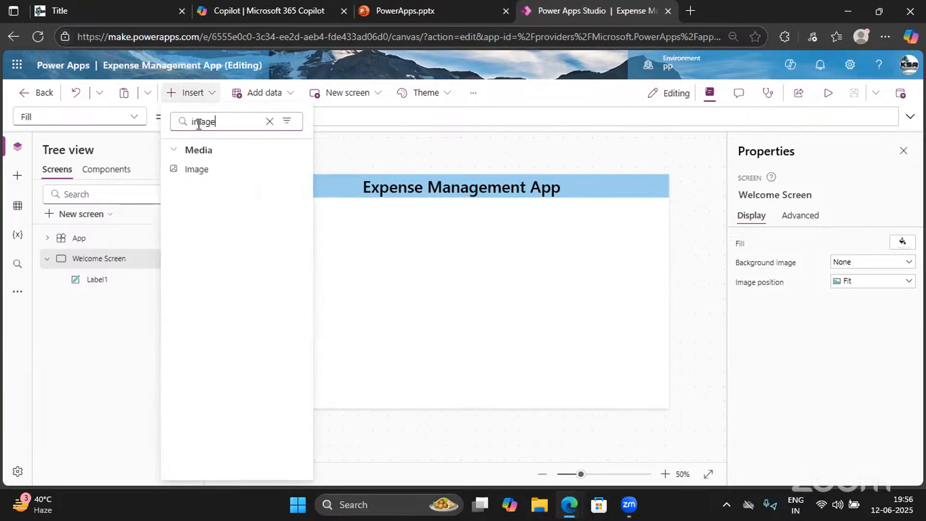
left_click(196, 171)
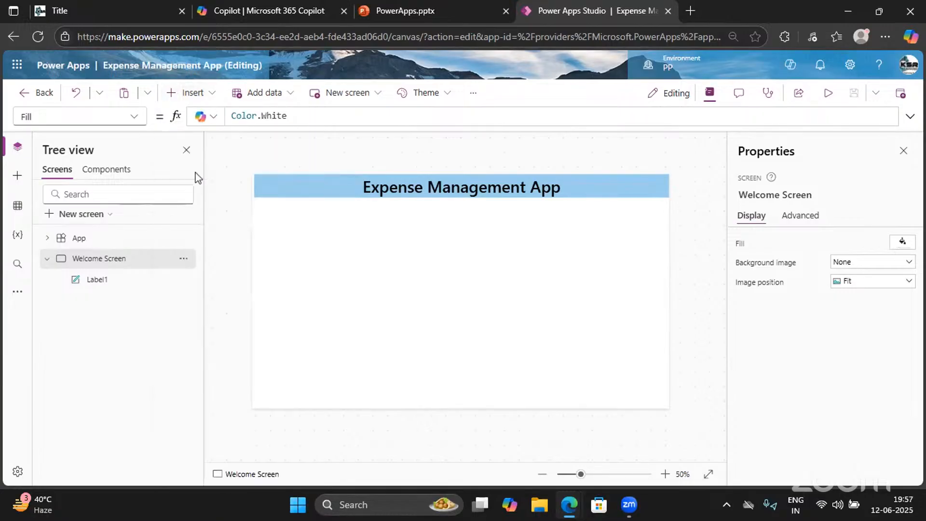
left_click_drag(282, 200, 639, 197)
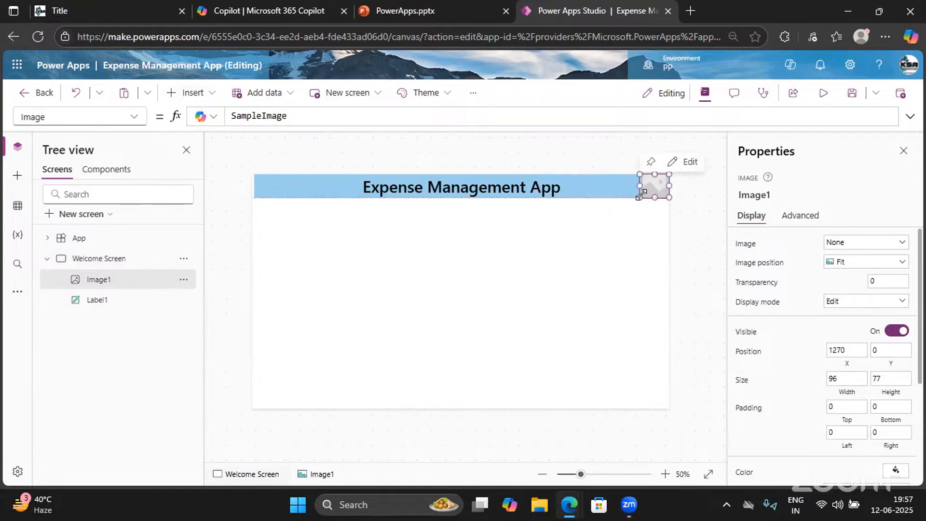
left_click(598, 191)
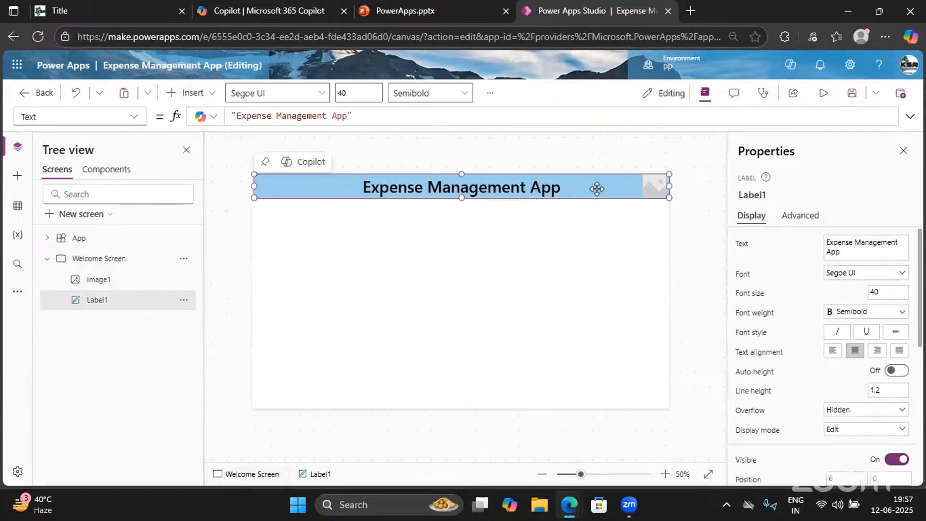
right_click(659, 189)
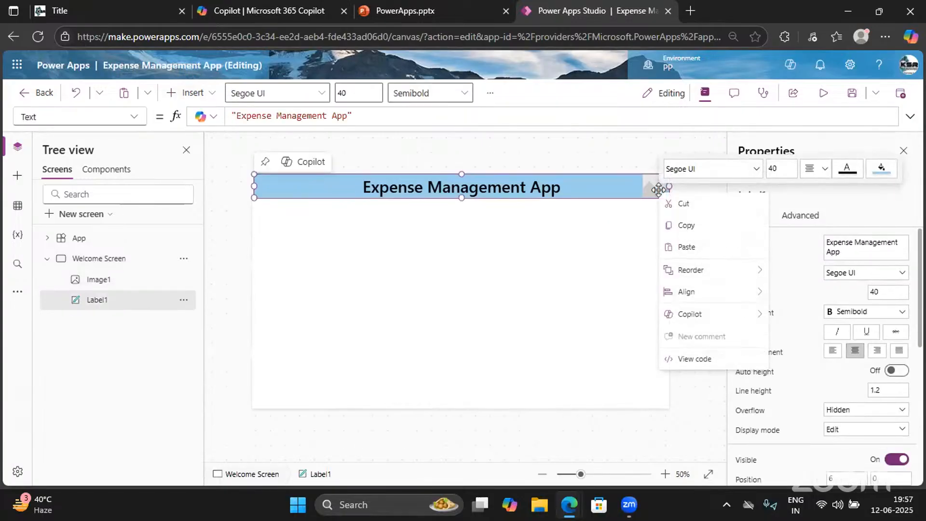
left_click(585, 261)
left_click(647, 189)
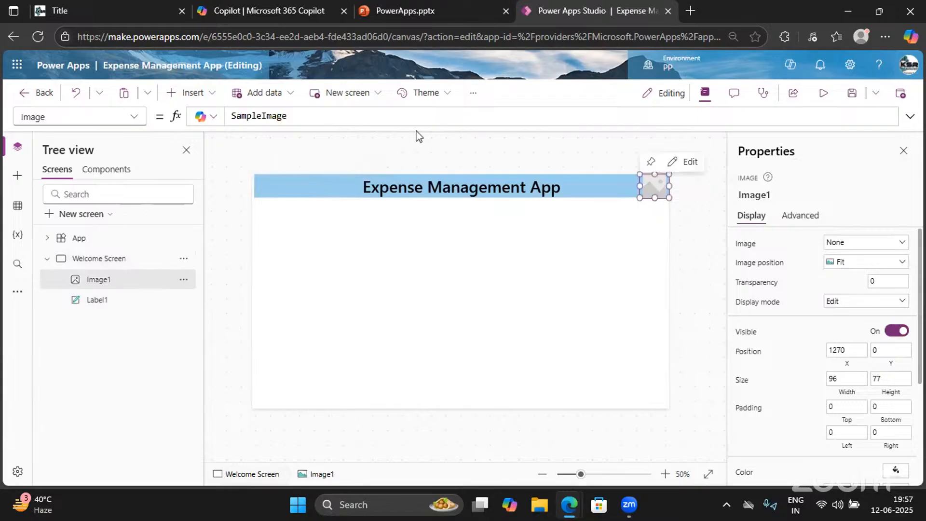
Set the header image's Image property to User().Image
double_click(276, 123)
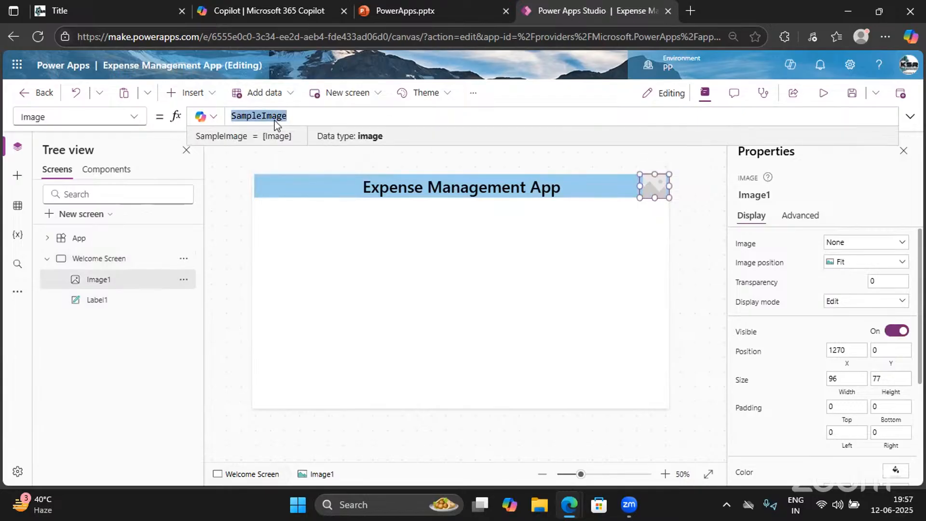
type("User")
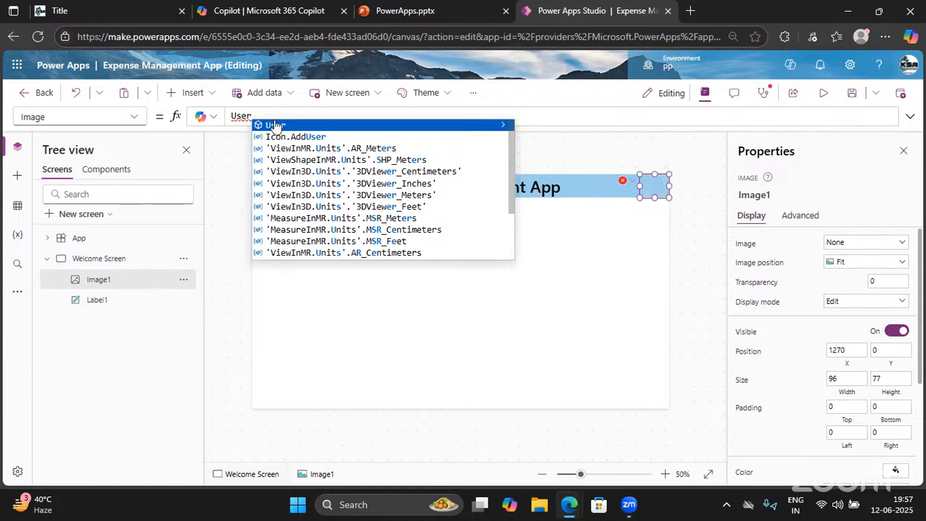
left_click(275, 125)
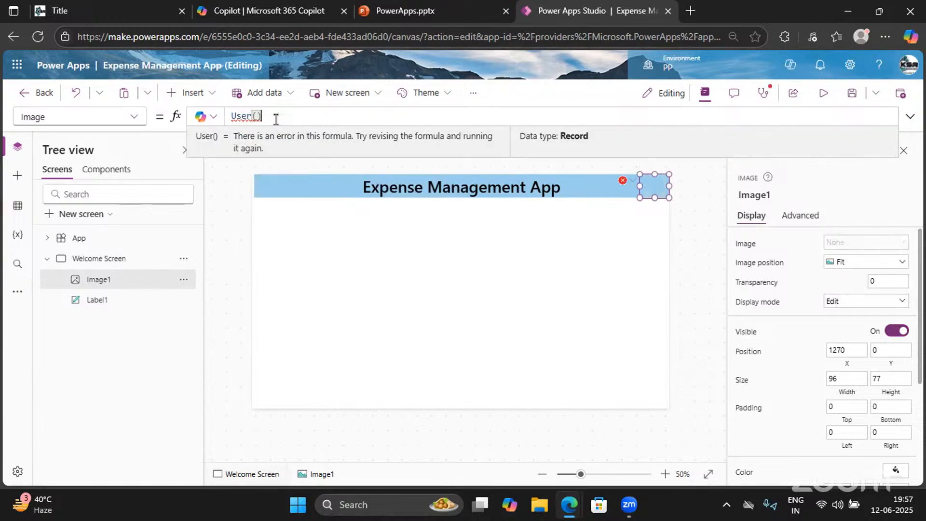
type(".")
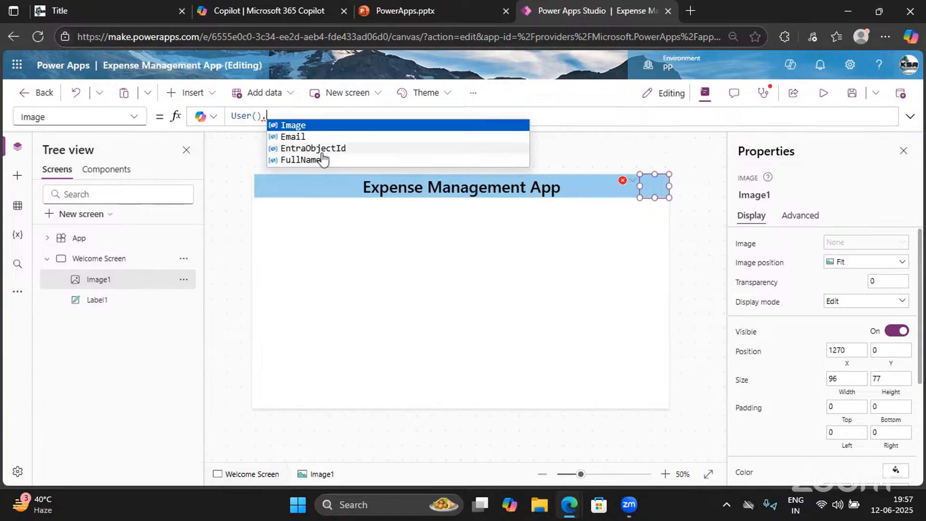
left_click(293, 128)
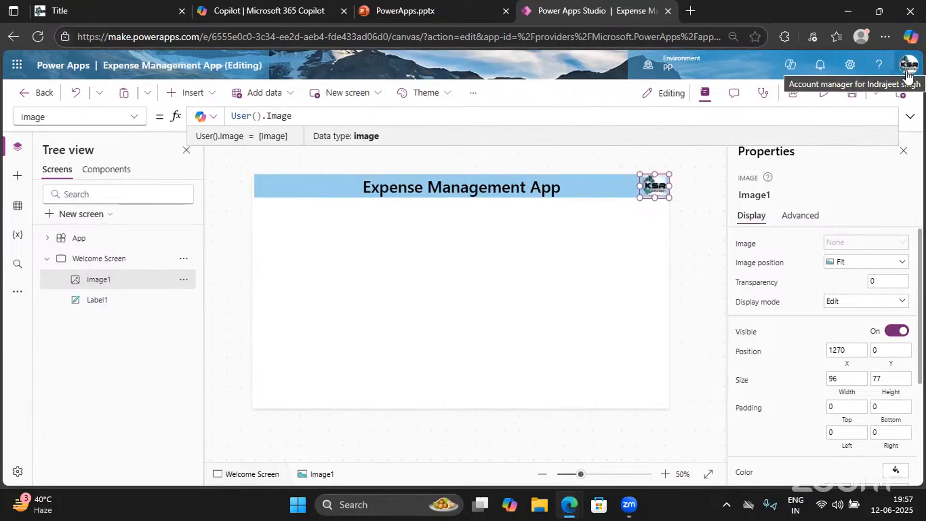
left_click(616, 241)
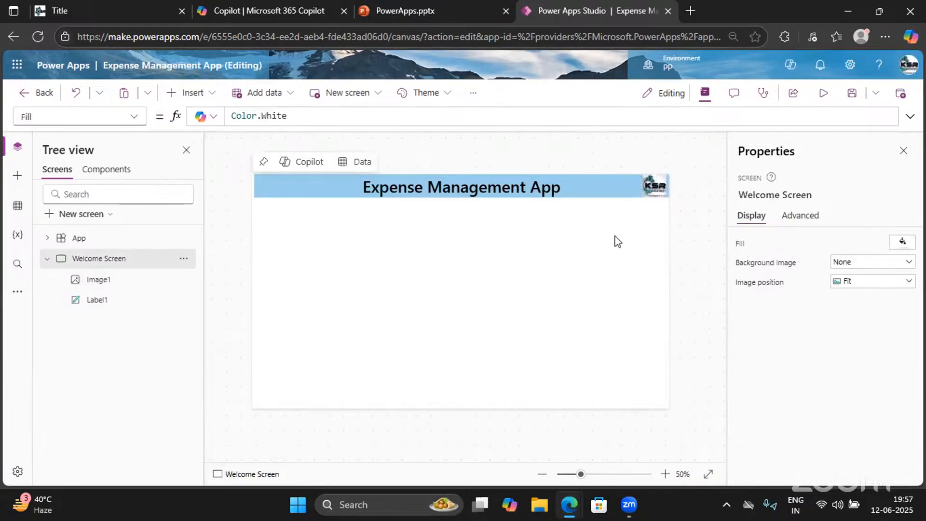
Inspect the User() record's values in the formula bar, then save the app
left_click(654, 186)
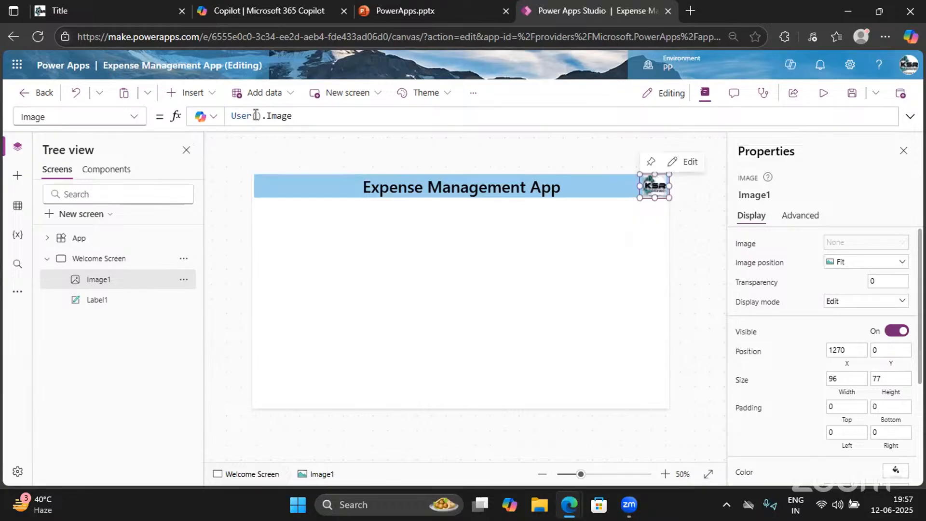
left_click(296, 115)
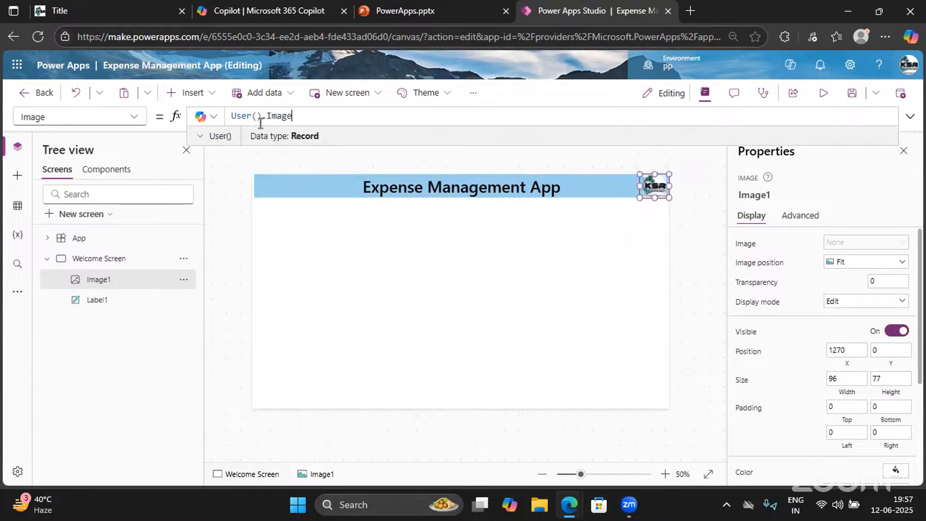
left_click_drag(261, 123, 240, 116)
left_click(241, 116)
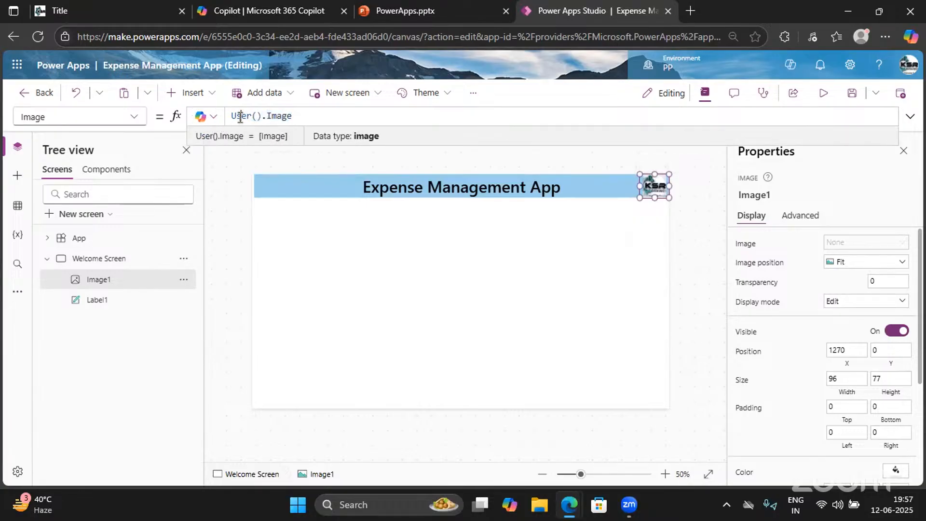
double_click(241, 117)
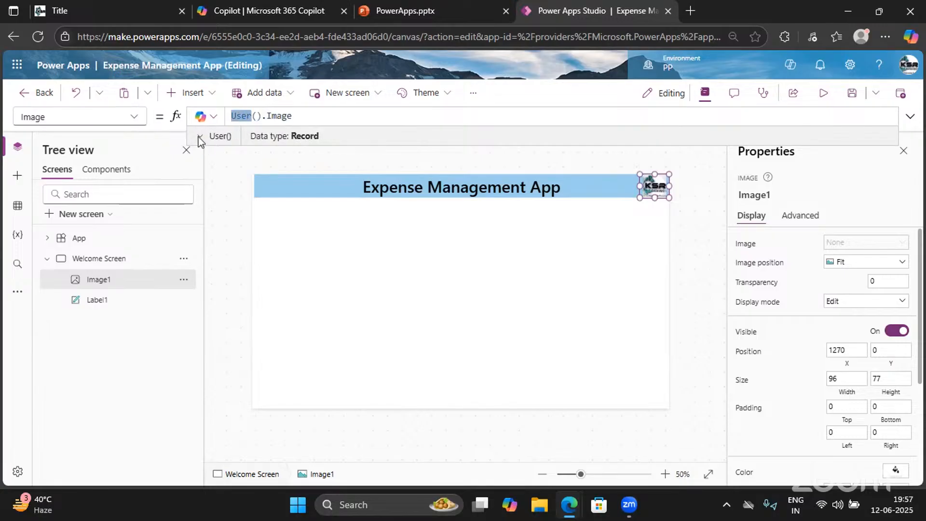
left_click(200, 137)
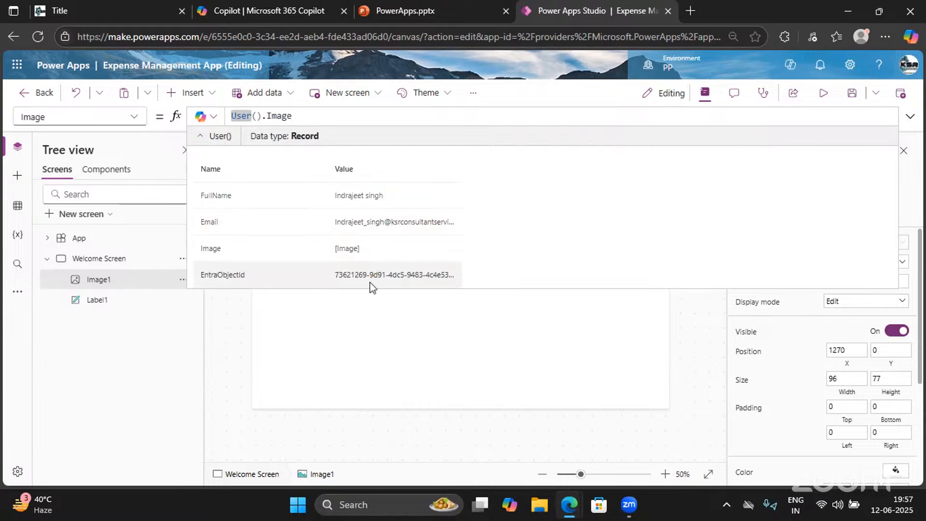
left_click(378, 337)
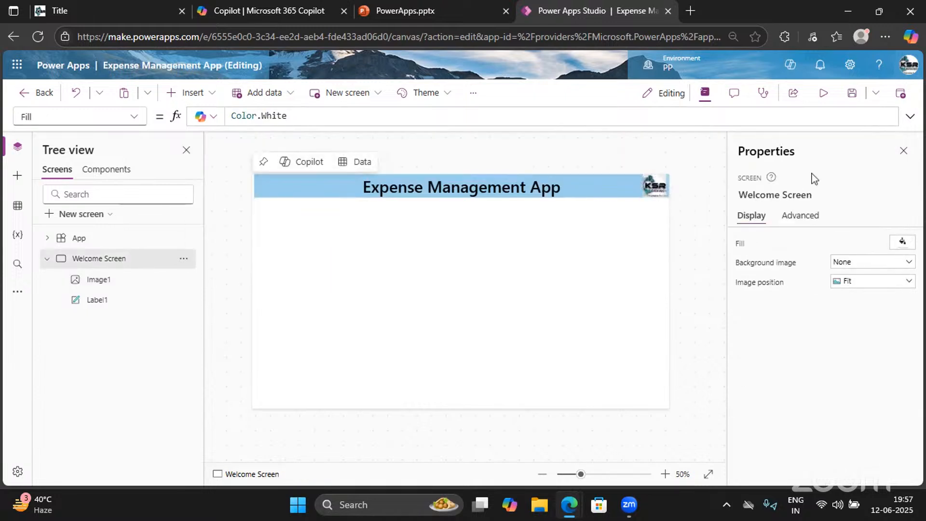
left_click(851, 94)
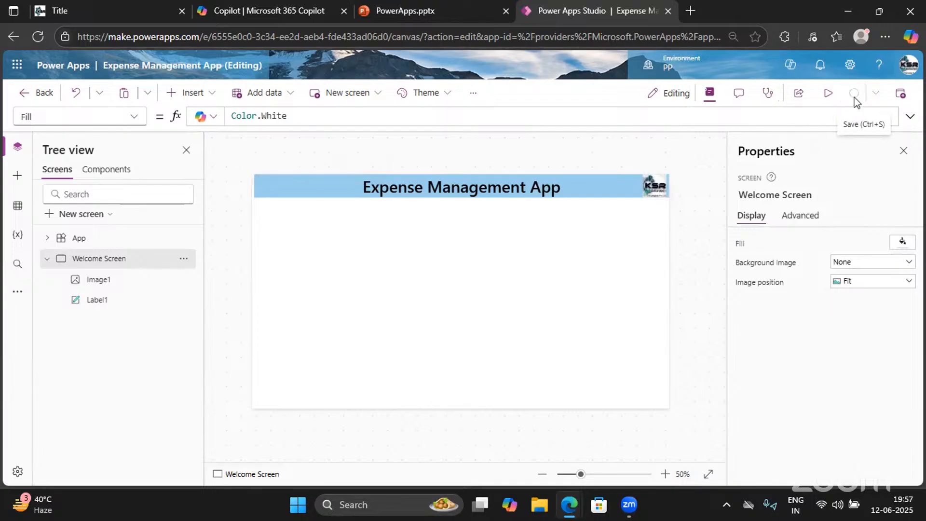
left_click(828, 94)
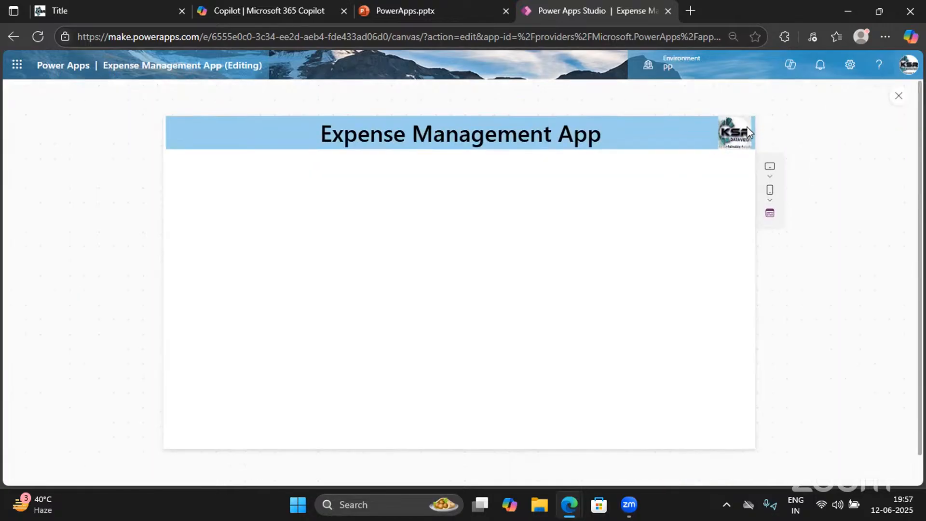
left_click(898, 96)
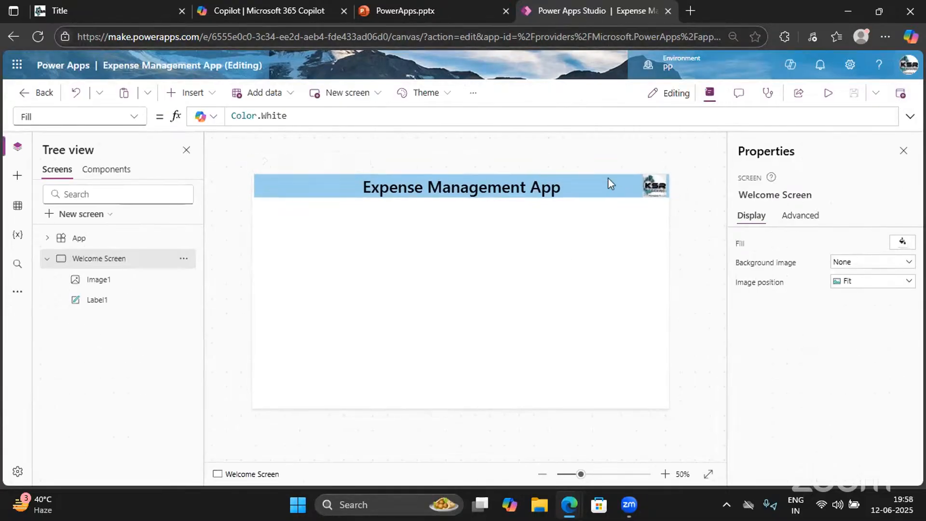
left_click(654, 186)
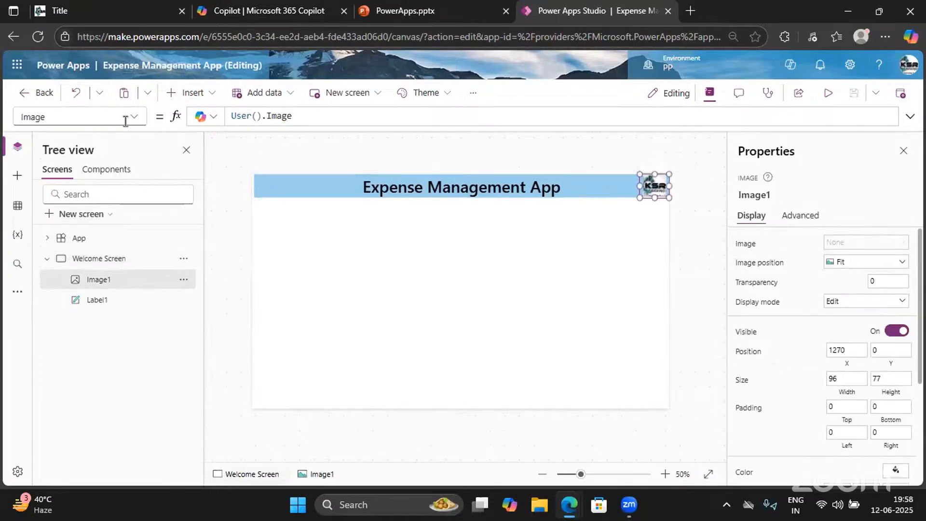
left_click(135, 118)
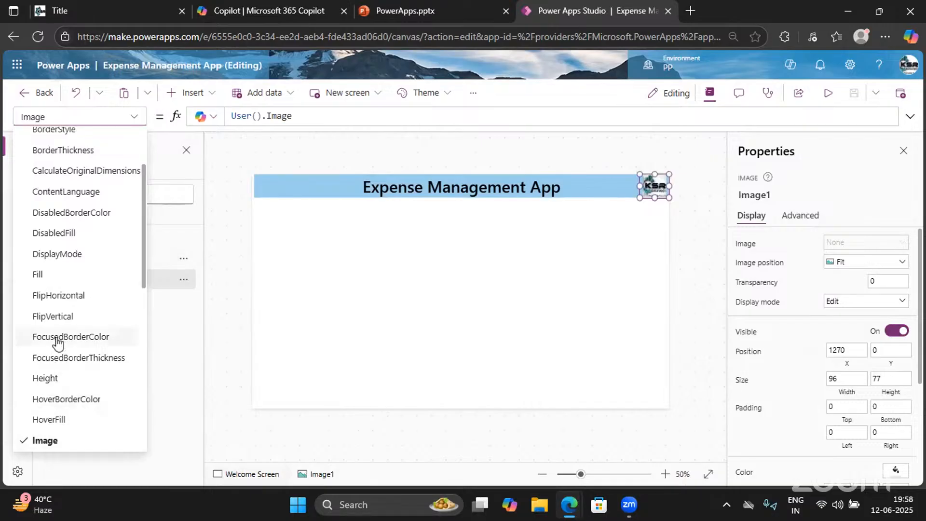
scroll(47, 258, "up", 3)
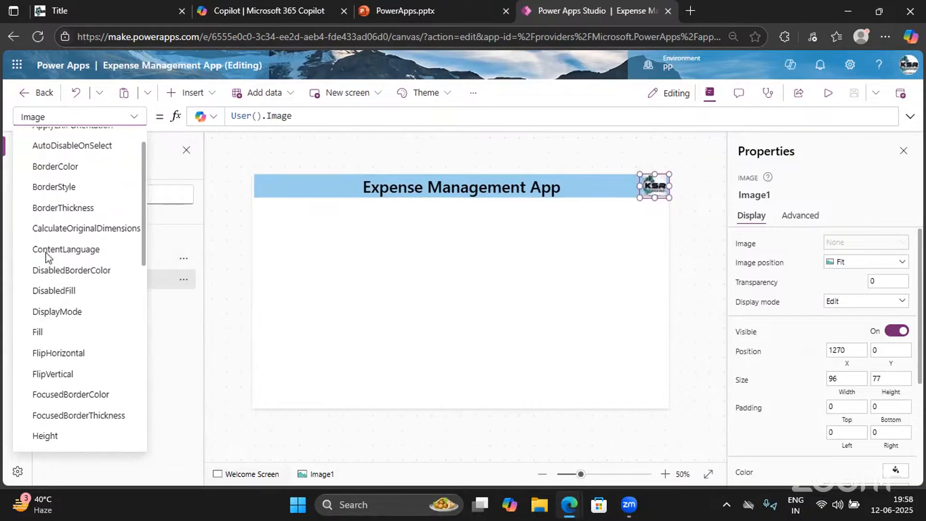
scroll(46, 258, "down", 5)
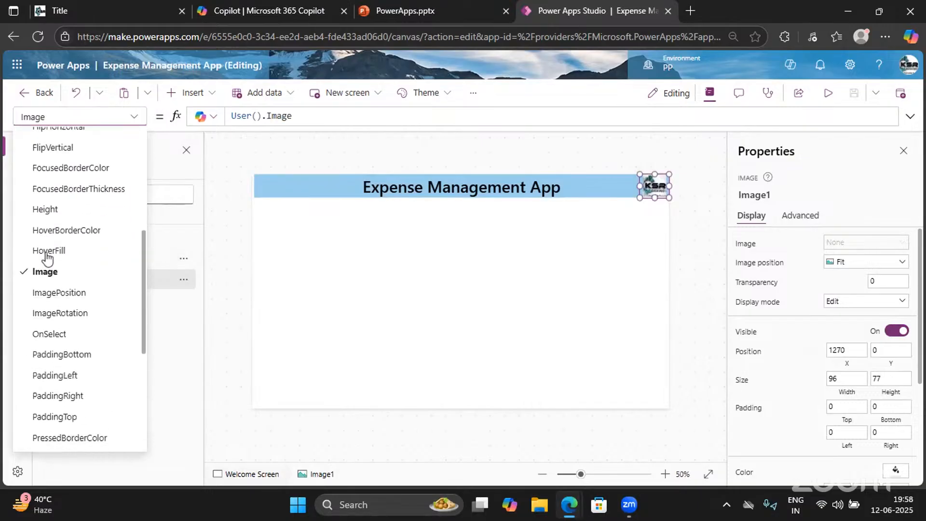
scroll(47, 258, "down", 3)
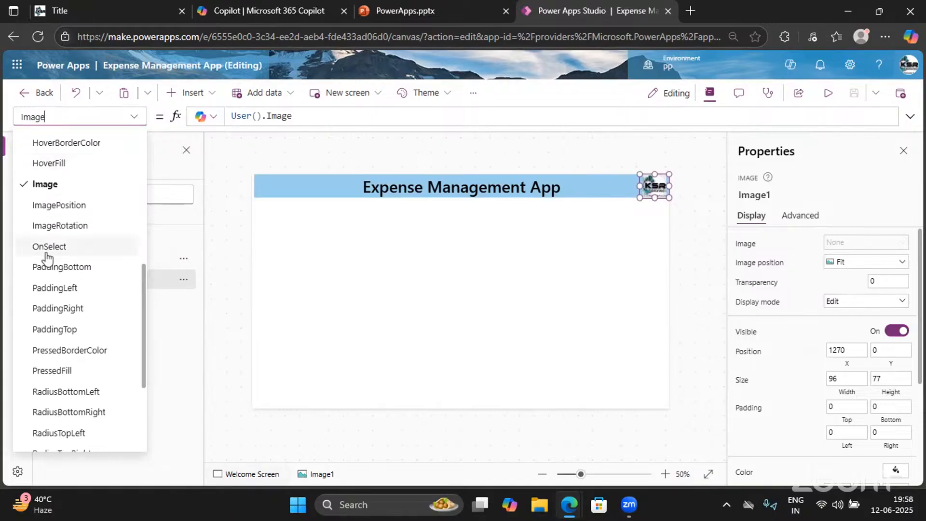
scroll(63, 352, "down", 6)
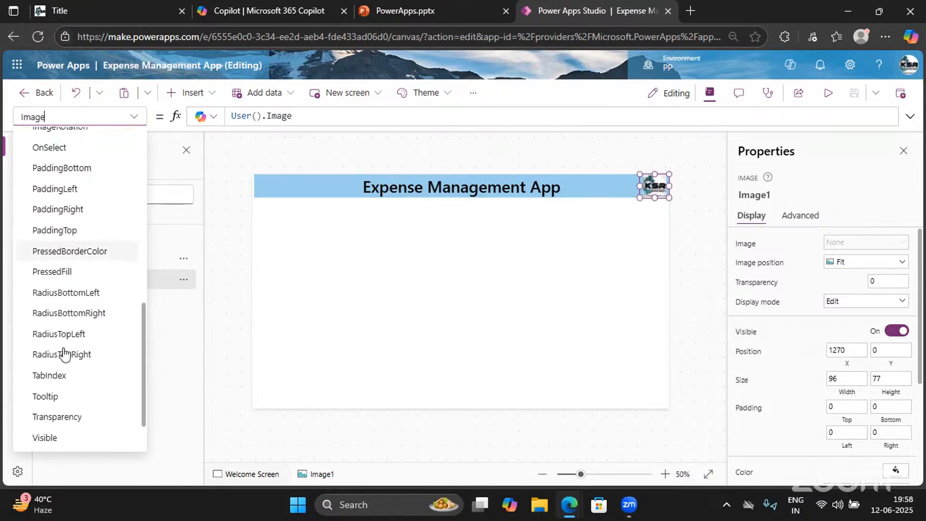
left_click(444, 266)
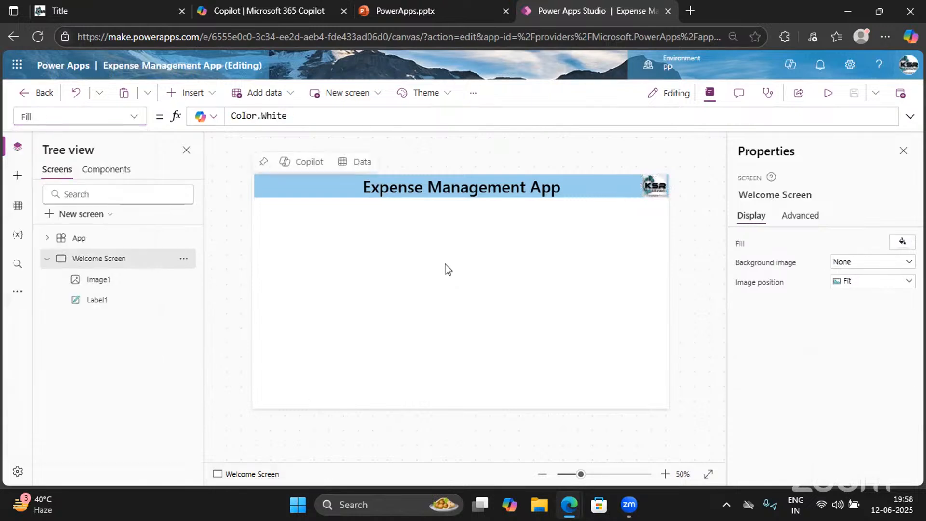
left_click(829, 93)
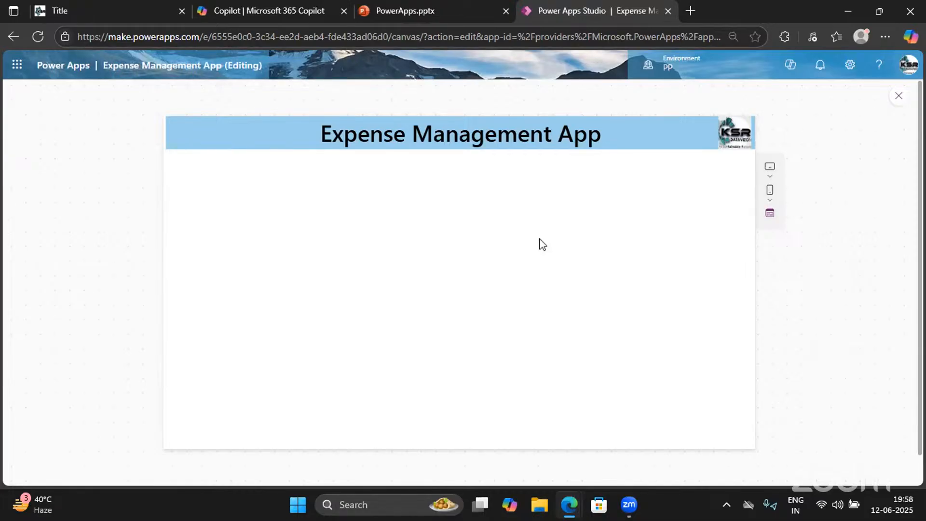
left_click(898, 96)
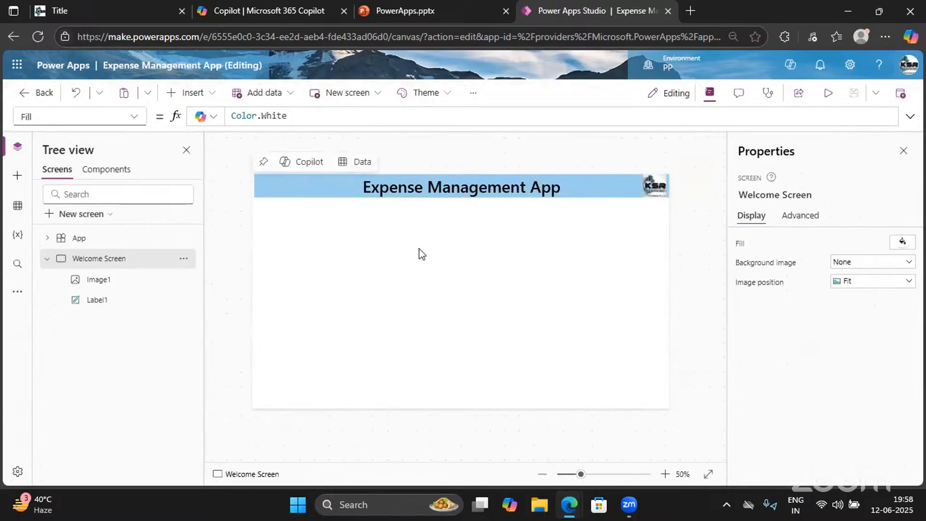
left_click(190, 96)
Add a mid-screen label whose text welcomes the user by full name
left_click(210, 173)
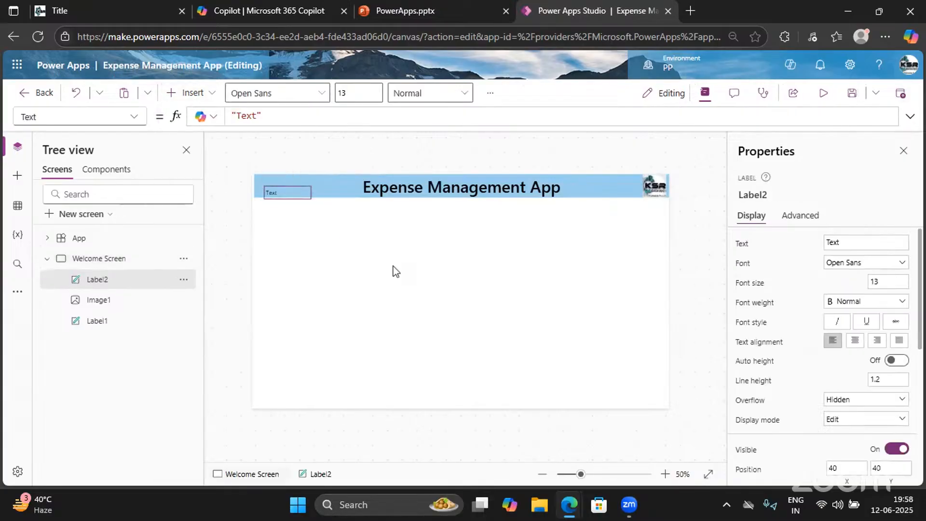
left_click_drag(393, 269, 540, 301)
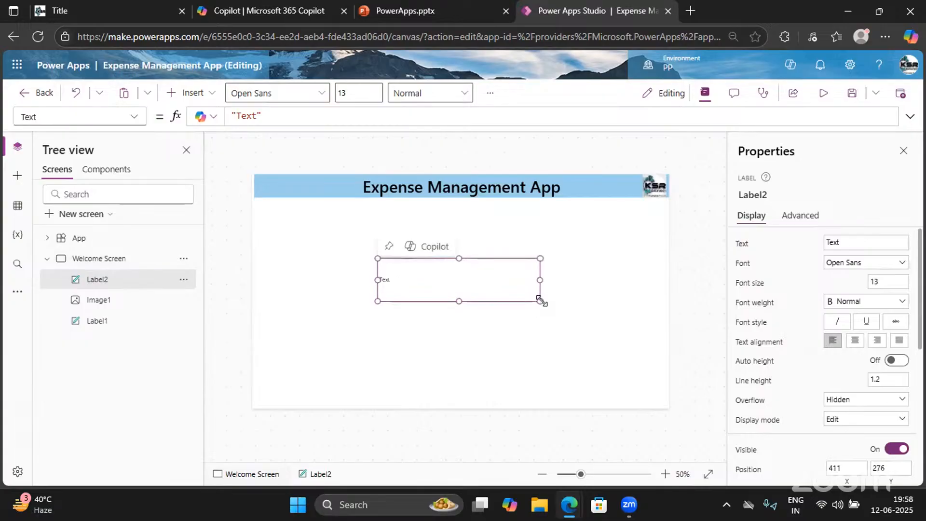
left_click(260, 116)
key("ctrl+a")
type("\"")
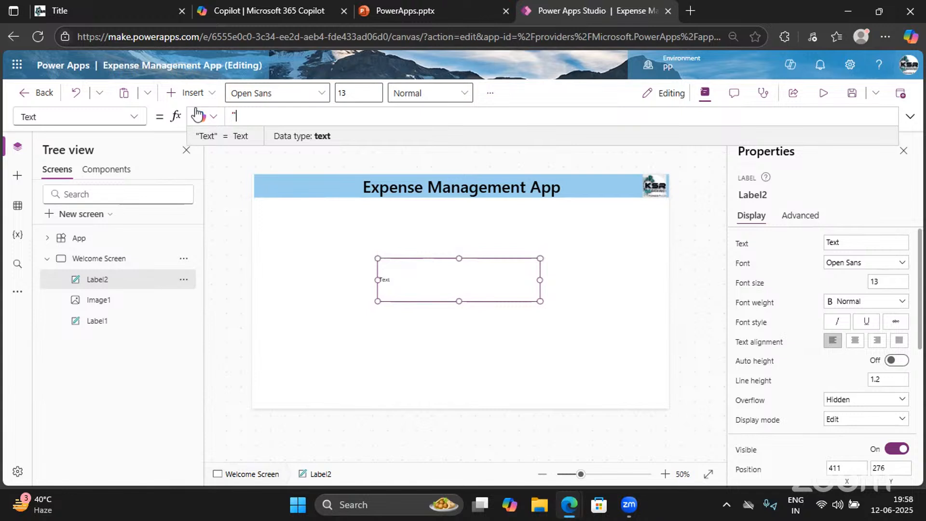
type("W")
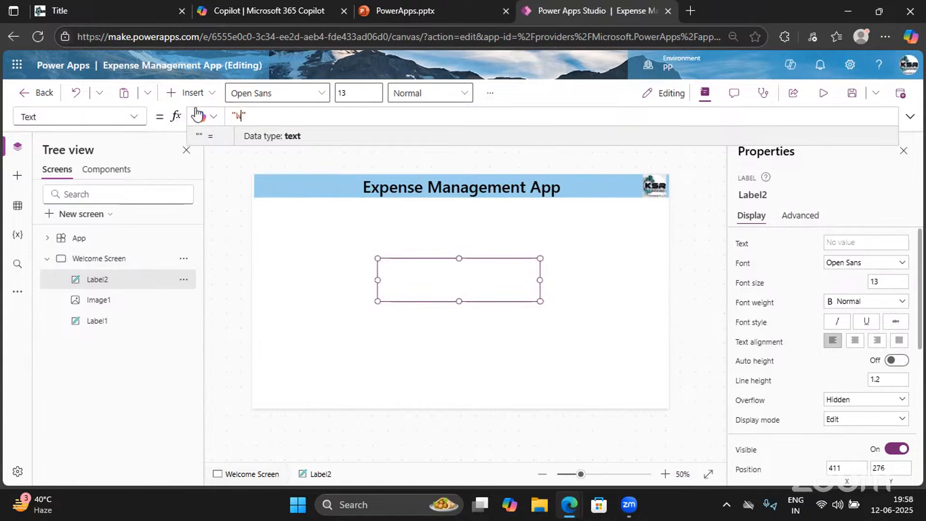
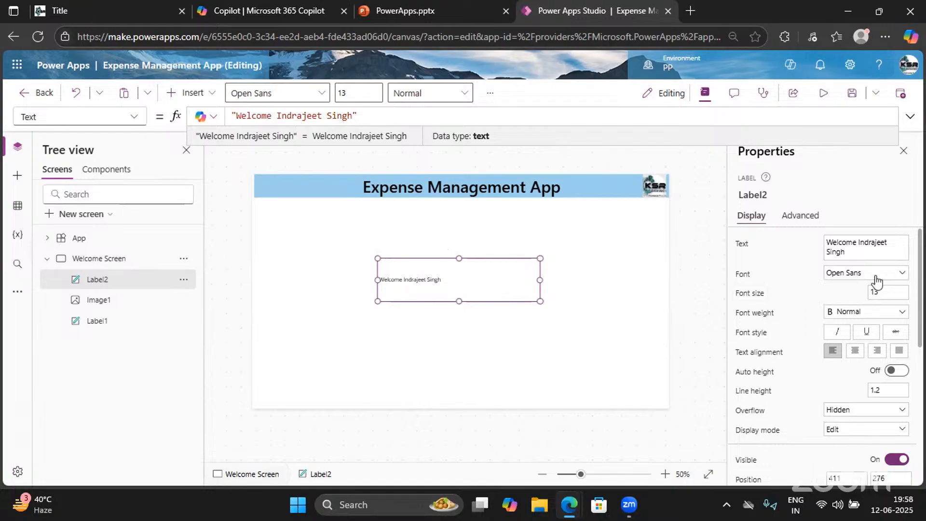
Format the welcome label as size 25, centred, Semibold text
left_click(869, 291)
type("2")
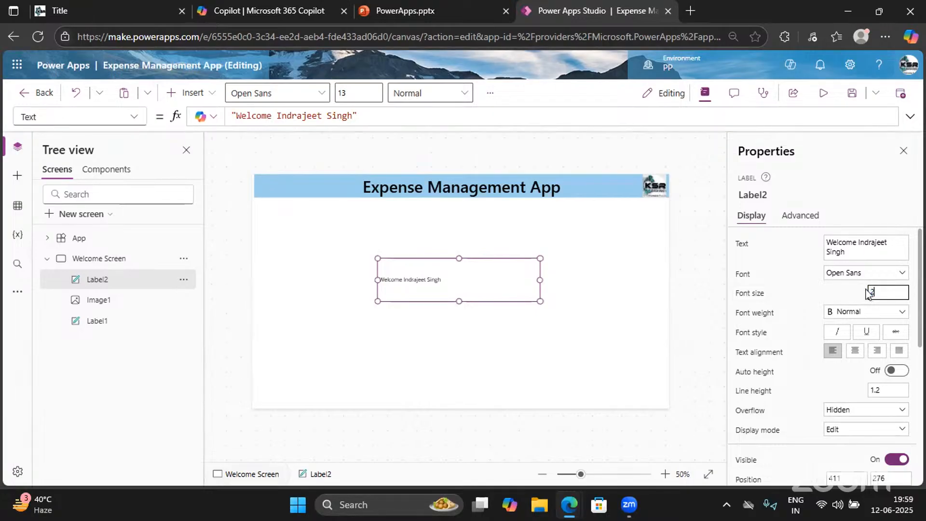
type("5")
left_click(804, 295)
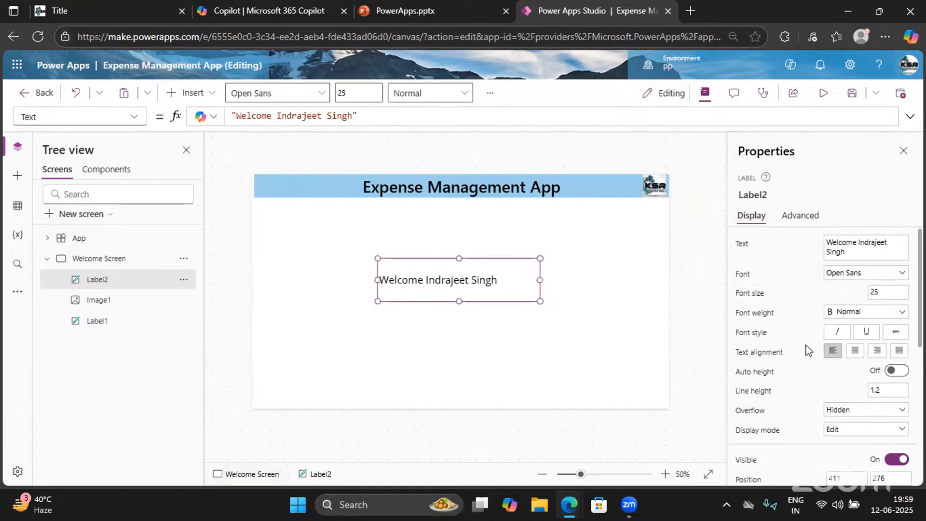
left_click(855, 351)
left_click(856, 311)
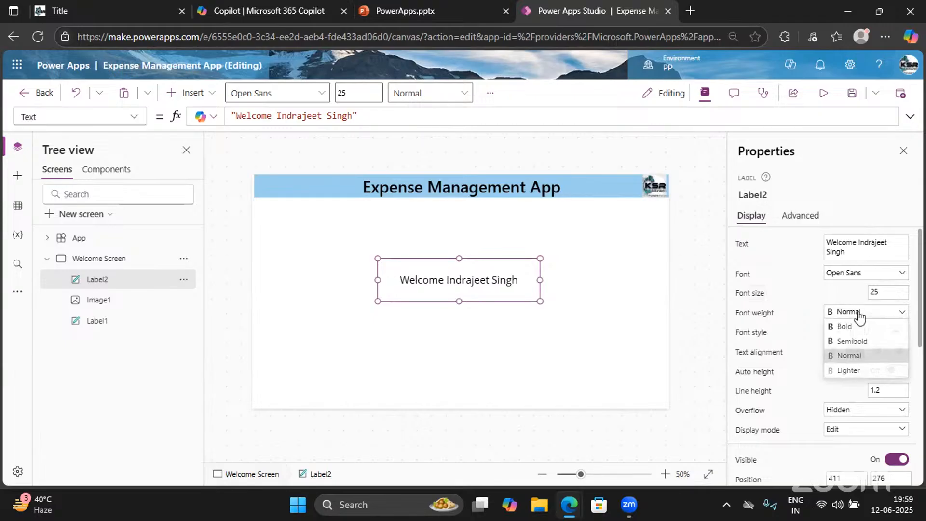
left_click(842, 343)
left_click(822, 93)
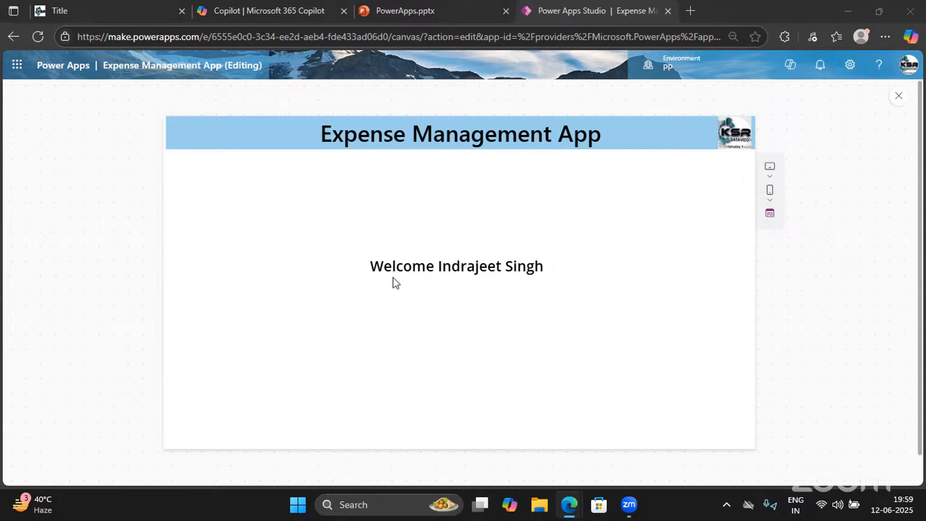
left_click_drag(544, 268, 369, 269)
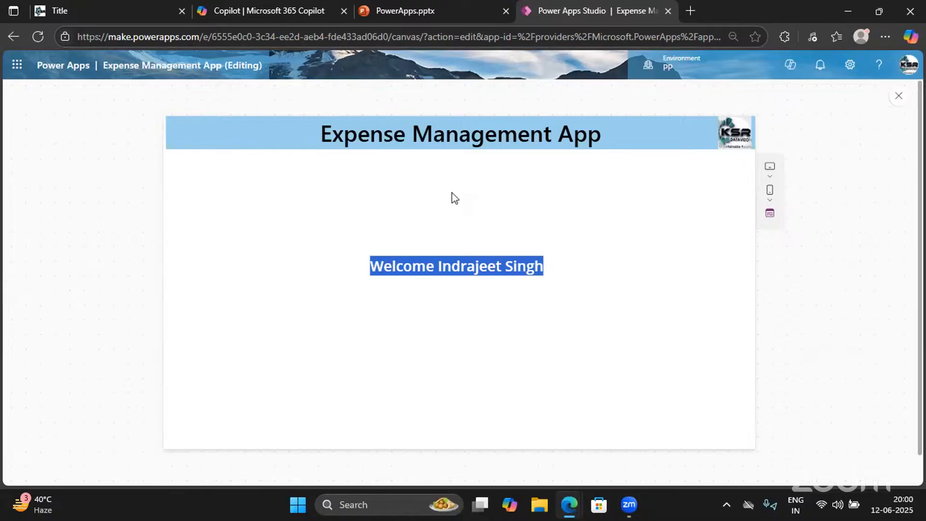
left_click(899, 98)
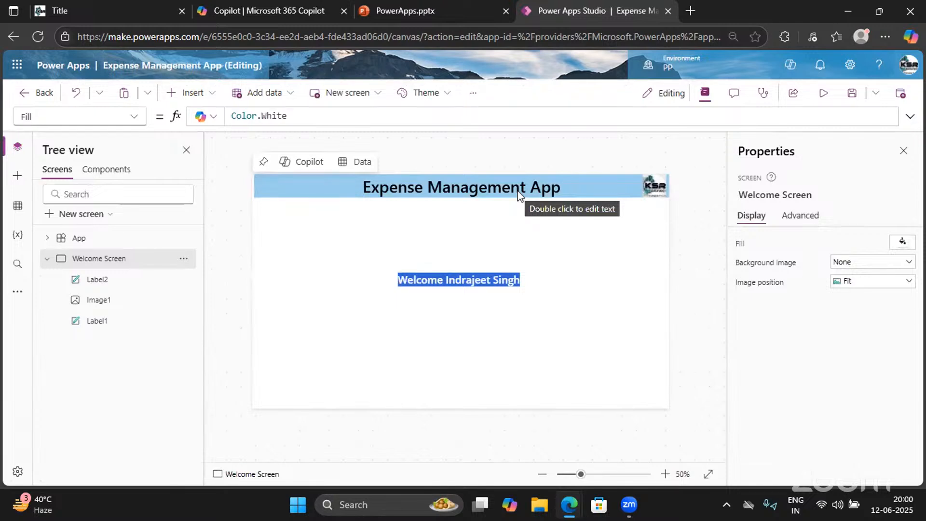
Remove the hard-coded name from Label2's text and start a Concatenate function
left_click(526, 281)
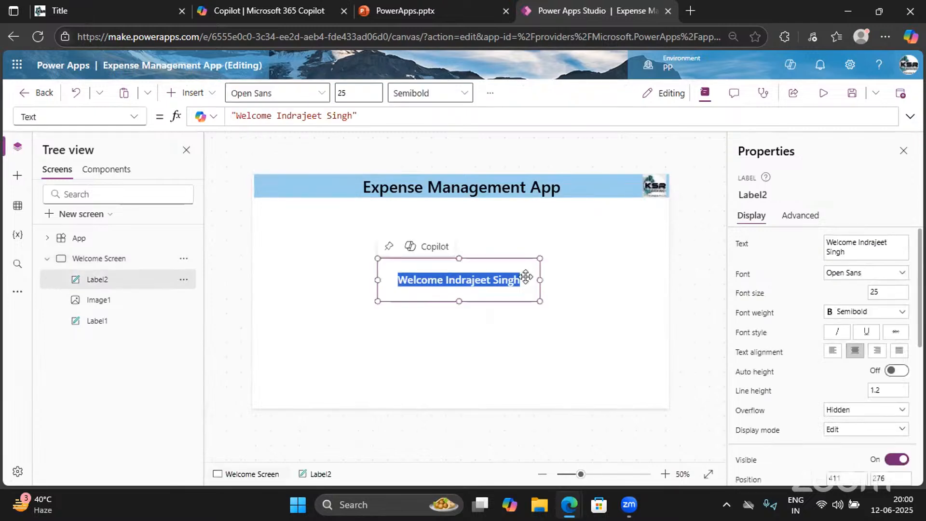
left_click_drag(355, 116, 277, 113)
key("BackSpace")
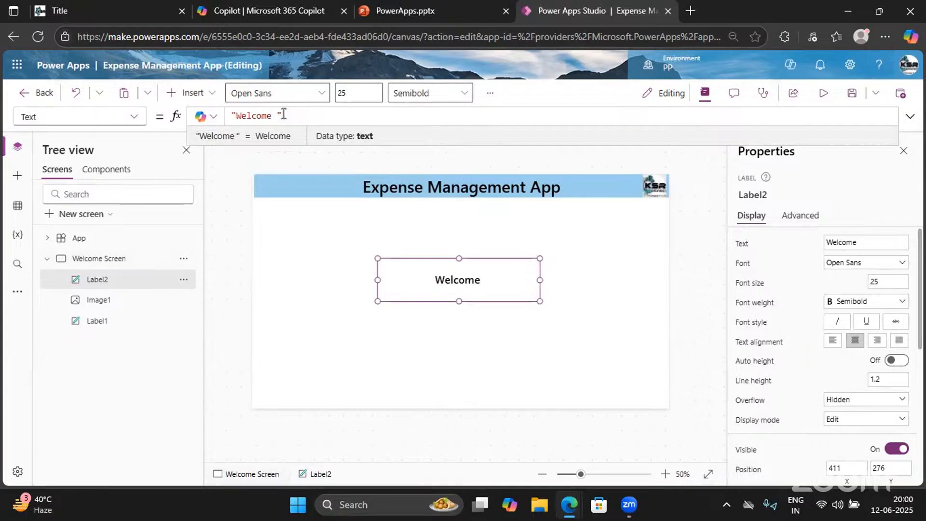
double_click(241, 115)
key("Home")
type("Con")
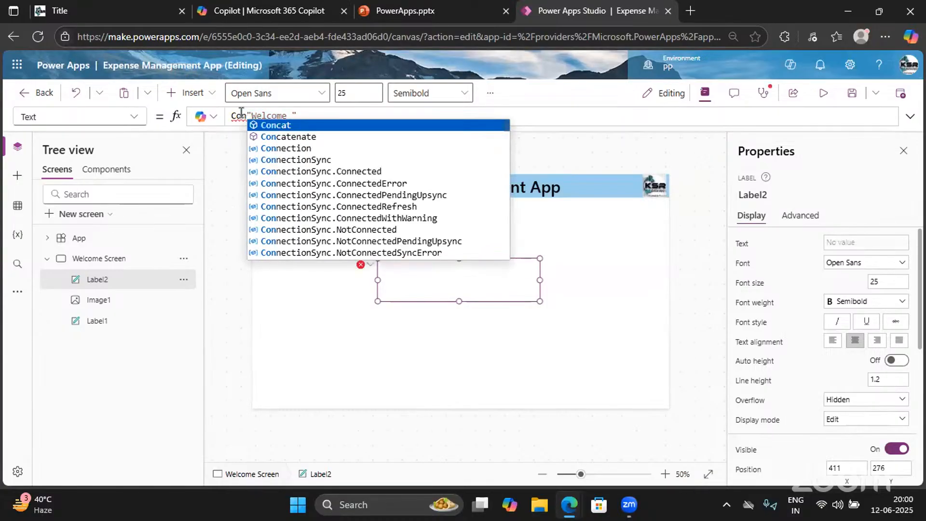
key("Down")
key("Tab")
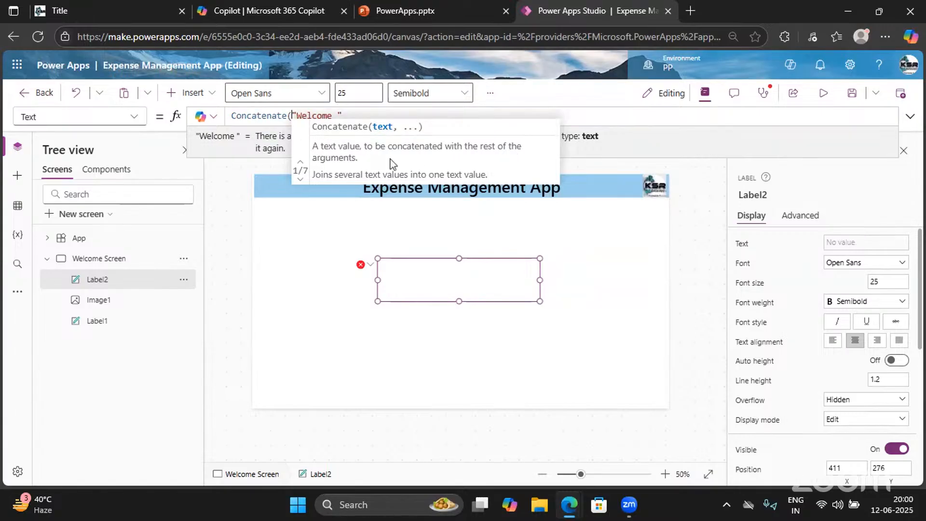
Complete the formula as Concatenate("Welcome ", User().FullName)
left_click(300, 180)
left_click(299, 183)
left_click(300, 183)
left_click(300, 183)
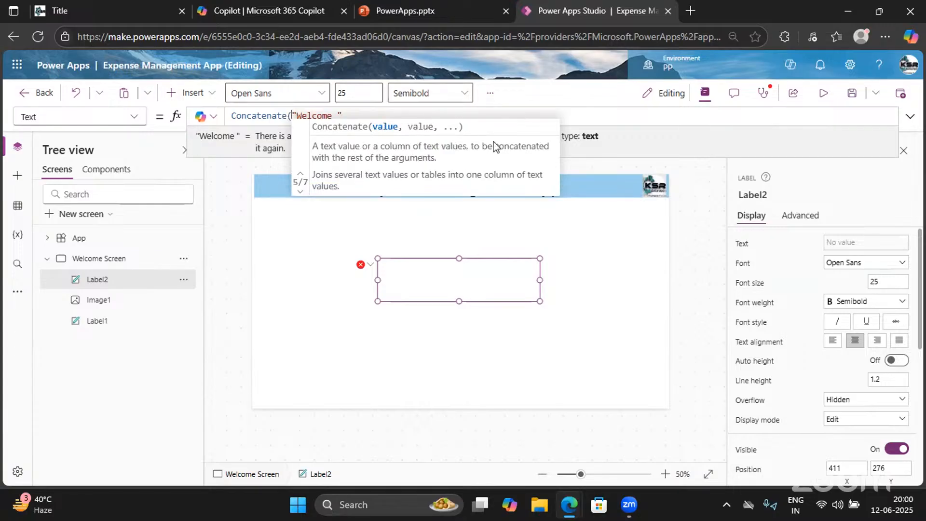
left_click(350, 116)
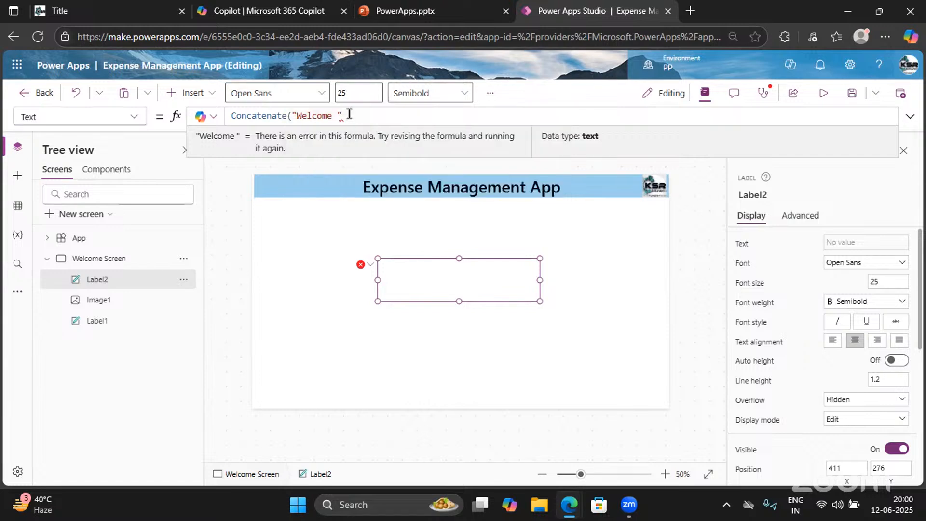
type(",")
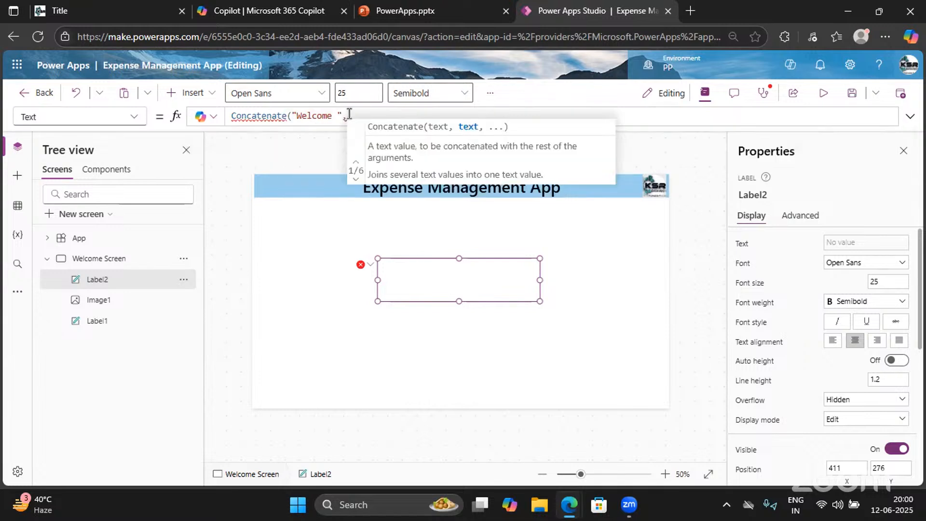
type("User()")
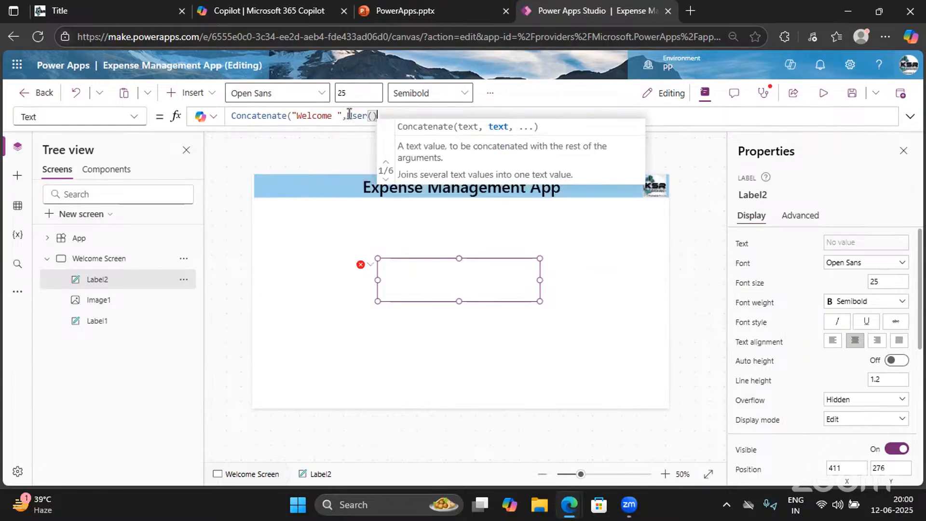
type(".")
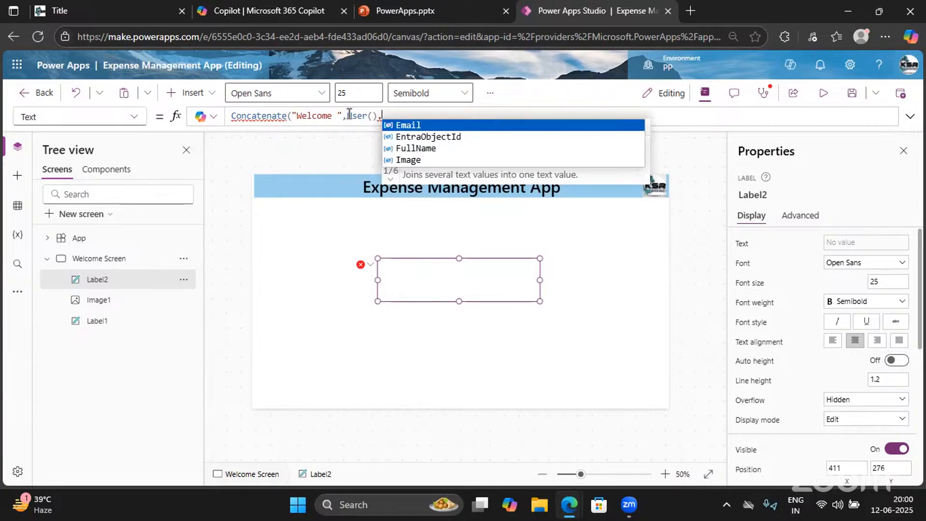
key("Down")
key("Down")
key("Tab")
type(")")
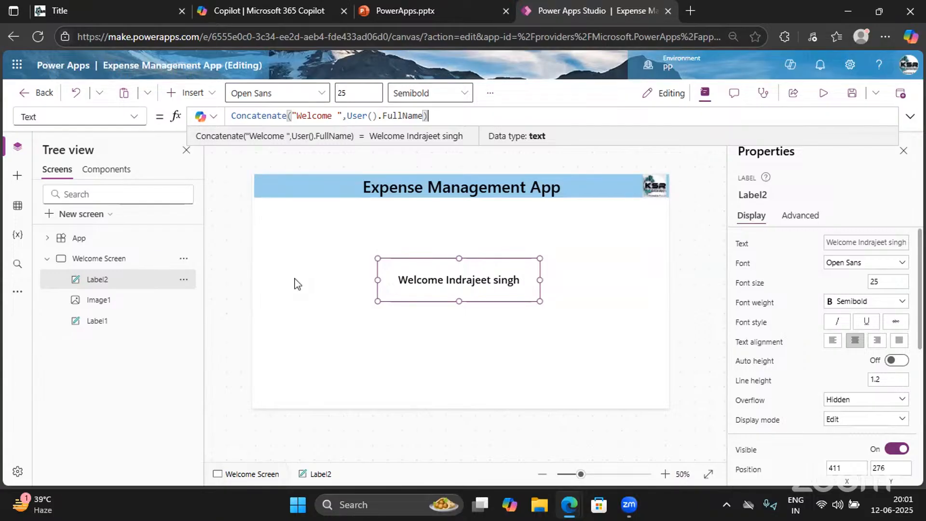
Check the signed-in account's user name from the account avatar
left_click(908, 65)
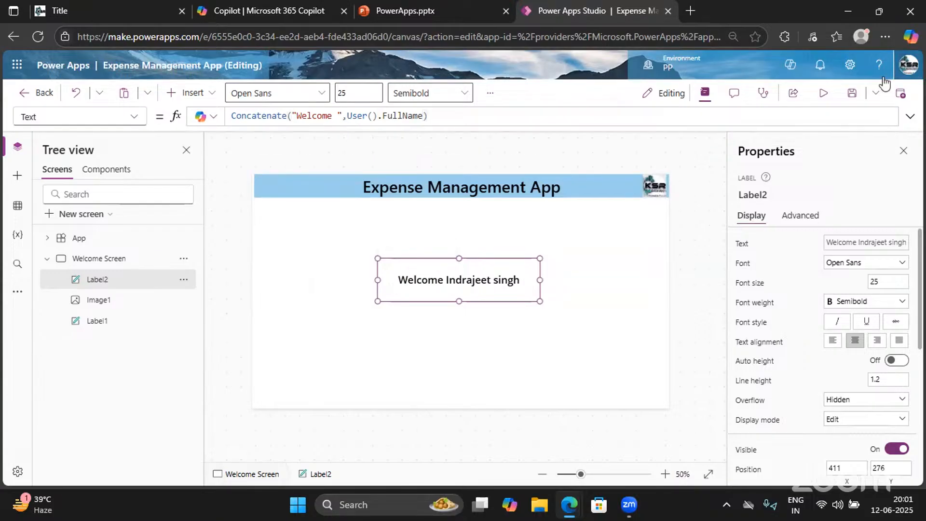
left_click(909, 65)
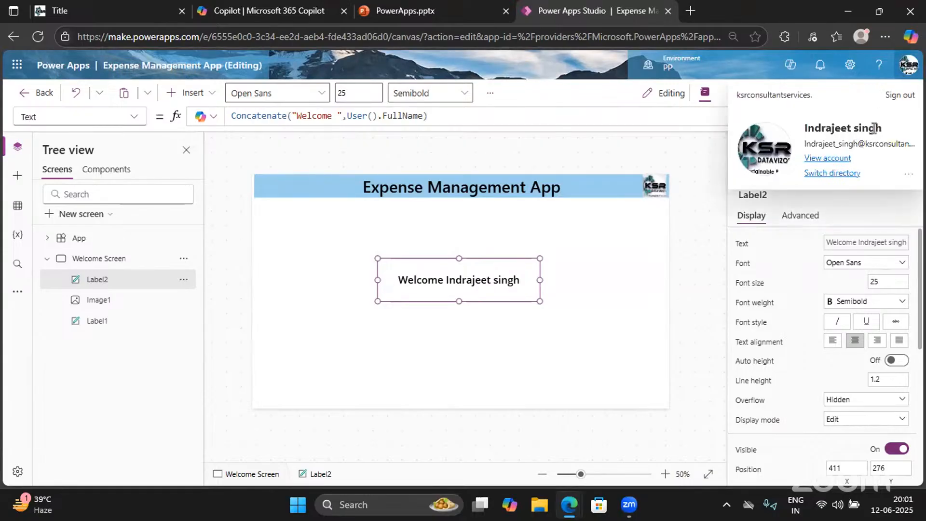
left_click(397, 359)
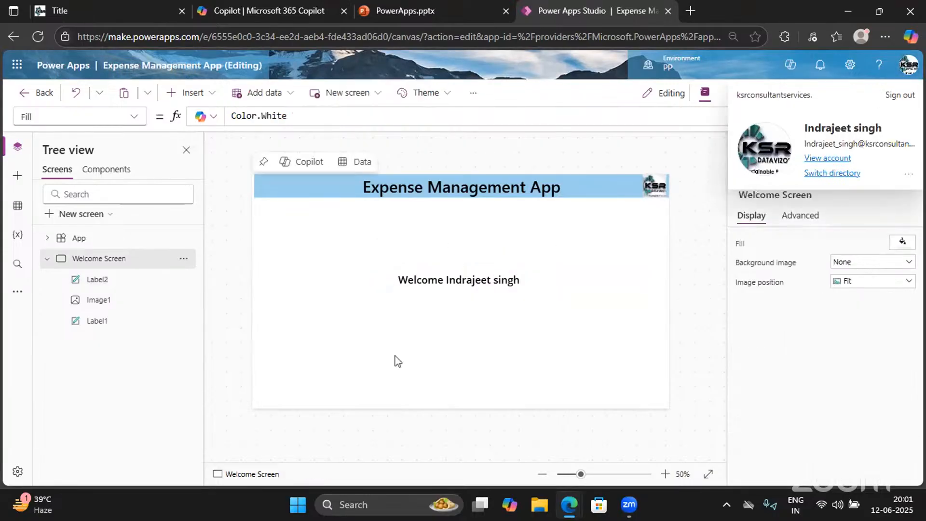
Nudge the welcome label slightly left and up to position 387, 273
left_click(475, 276)
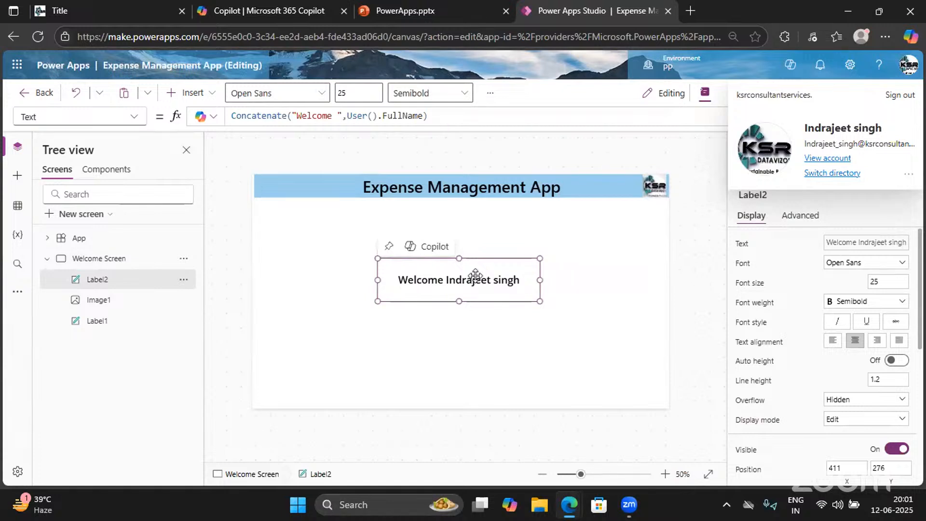
left_click_drag(476, 275, 469, 275)
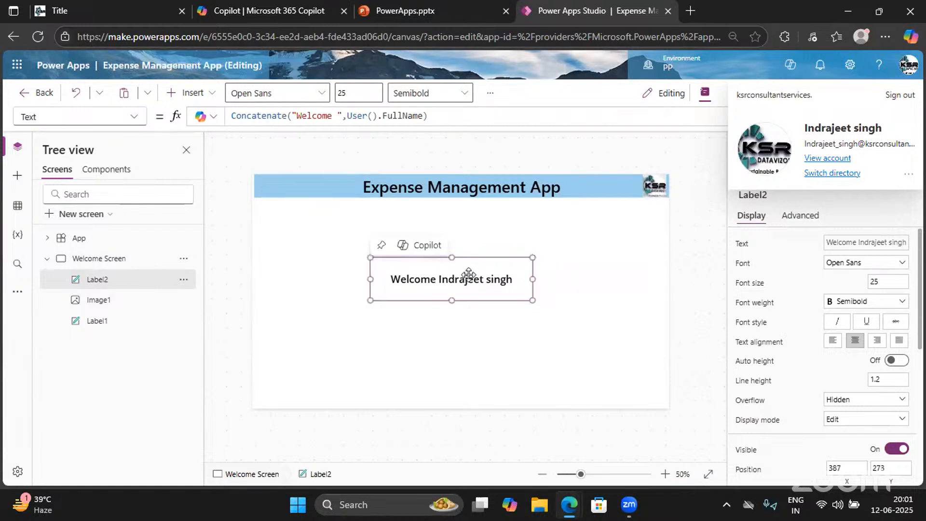
left_click(258, 118)
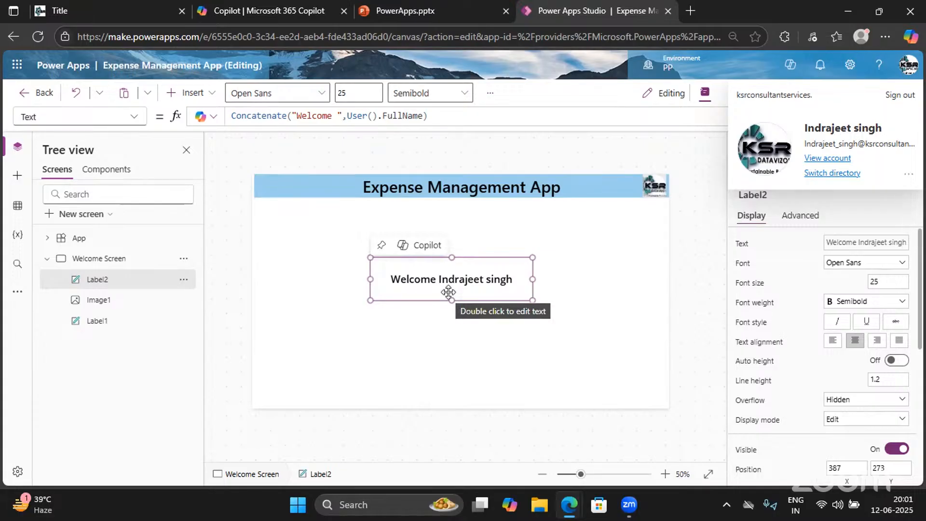
left_click(608, 230)
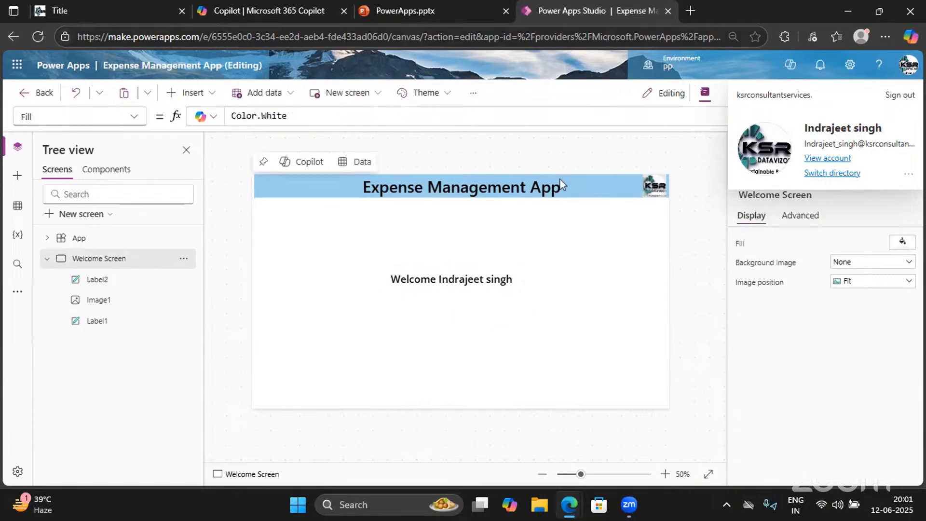
left_click(690, 10)
Search Bing for 'powerfx msdocs' from the new Edge tab
left_click(503, 38)
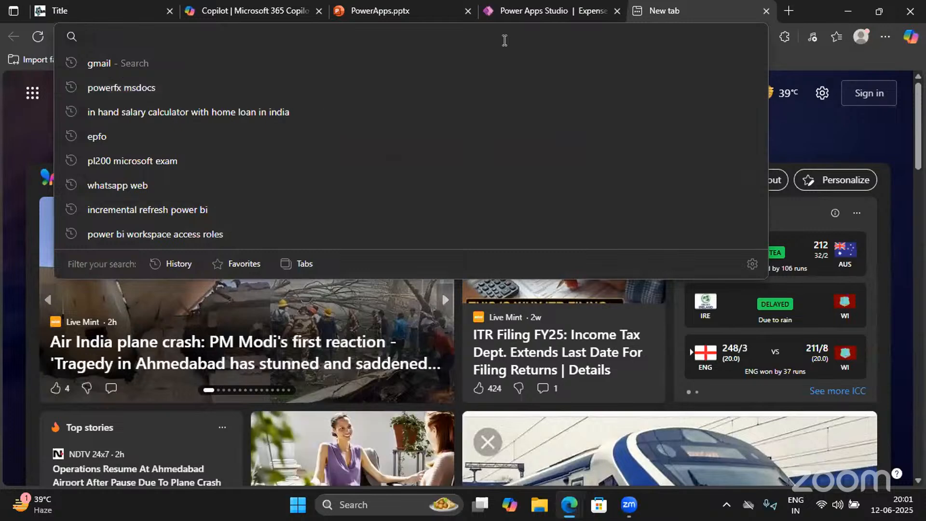
type("pow")
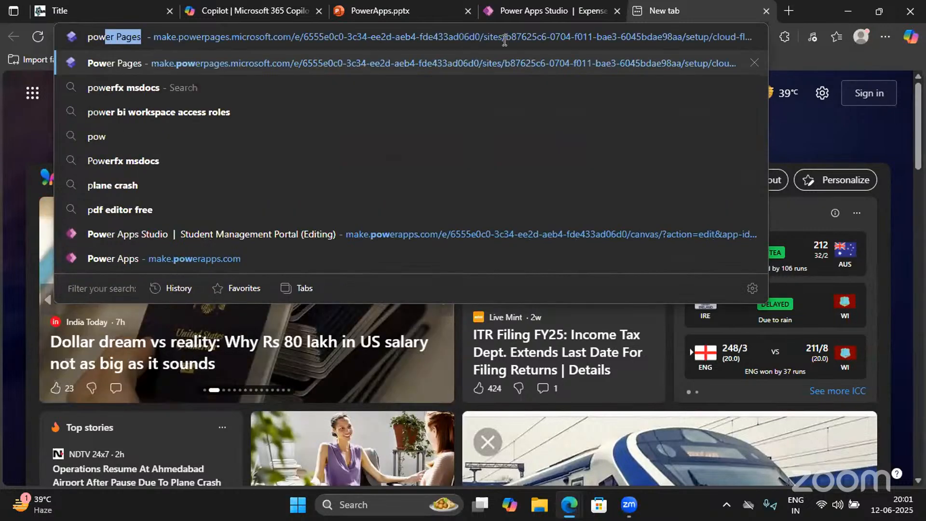
type("erfx msd")
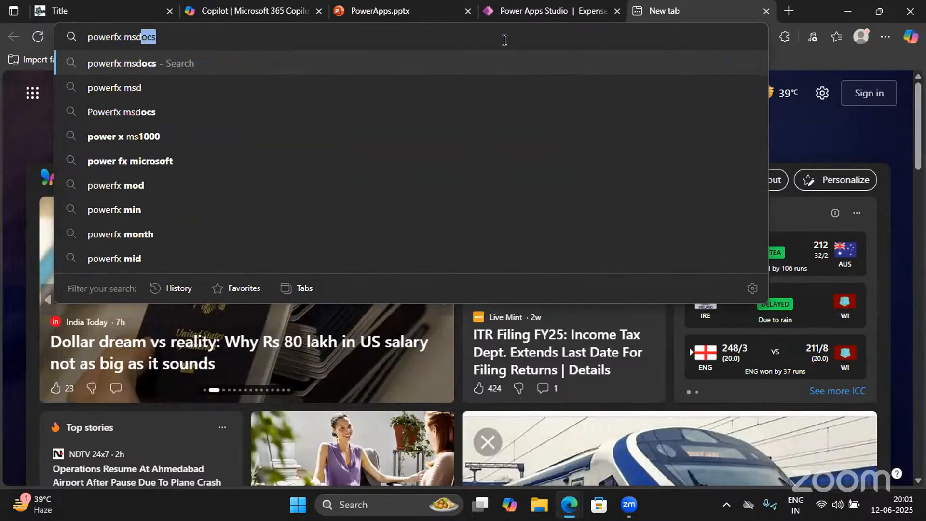
type("ocs")
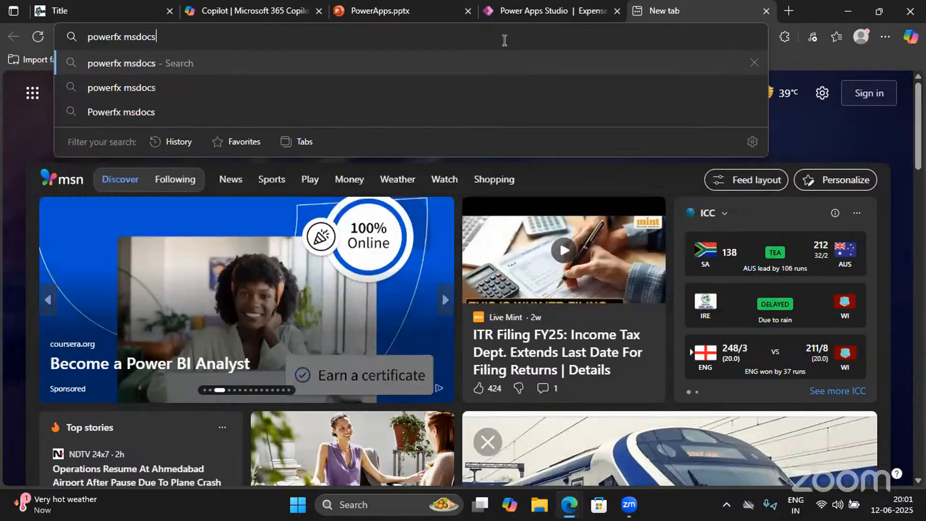
key("Return")
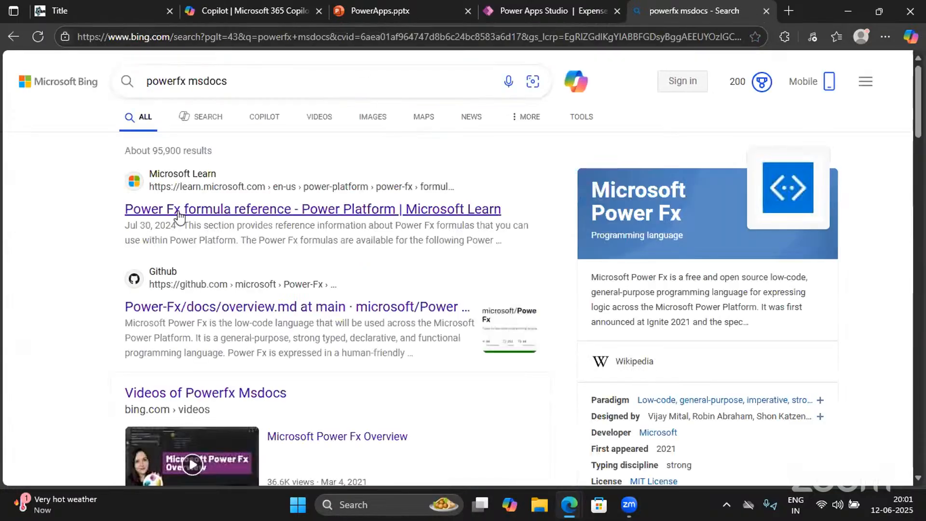
Open the Power Fx formula reference and filter titles by 'User' to open the User function article
left_click(178, 210)
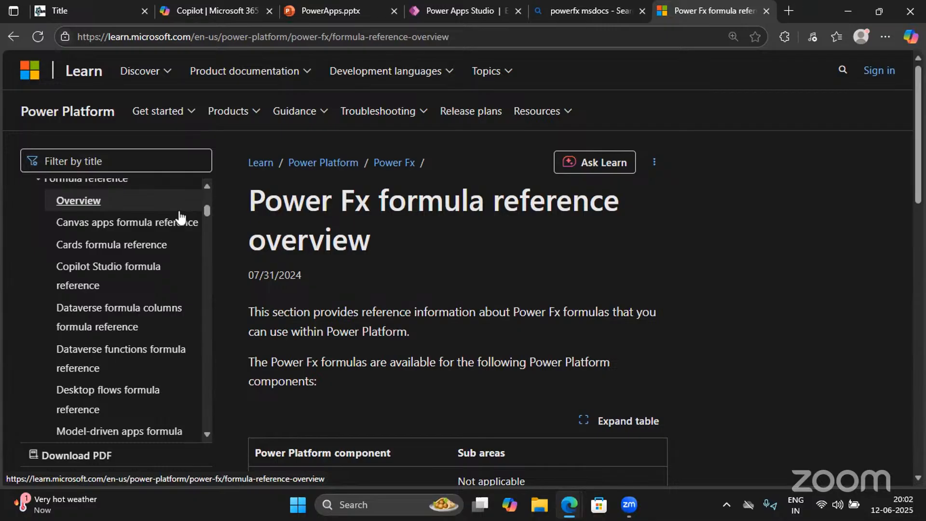
scroll(128, 314, "down", 15)
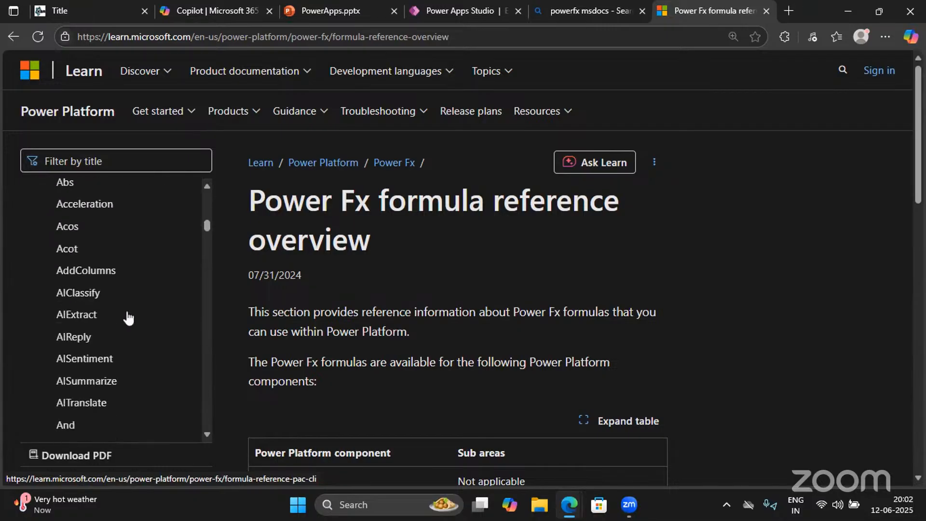
left_click(79, 164)
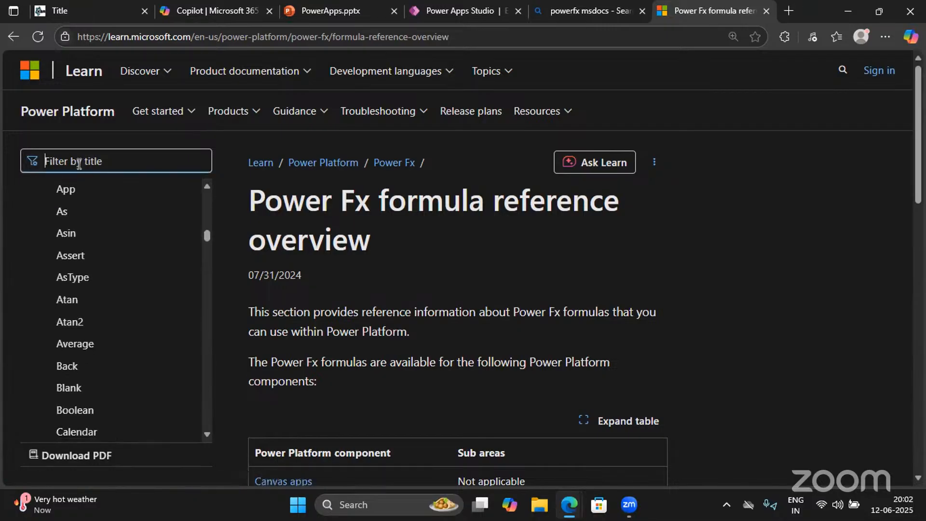
type("User")
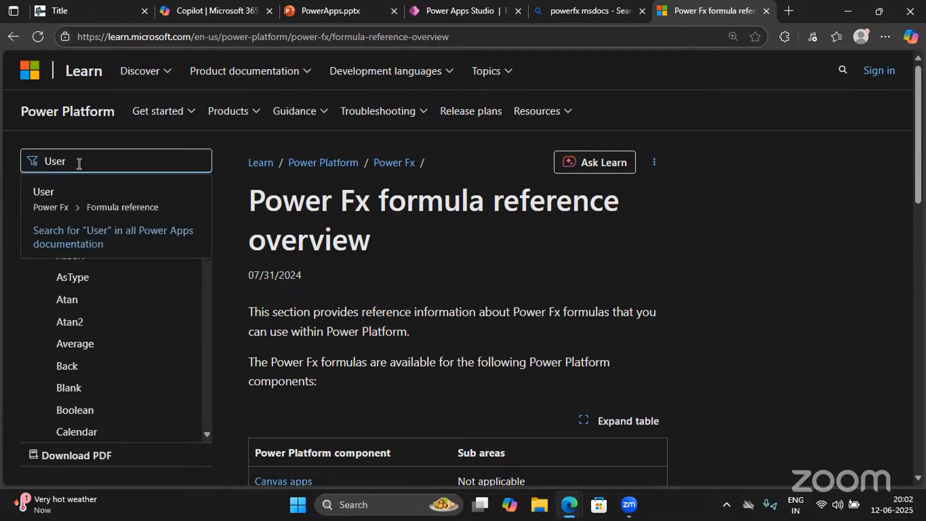
left_click(59, 194)
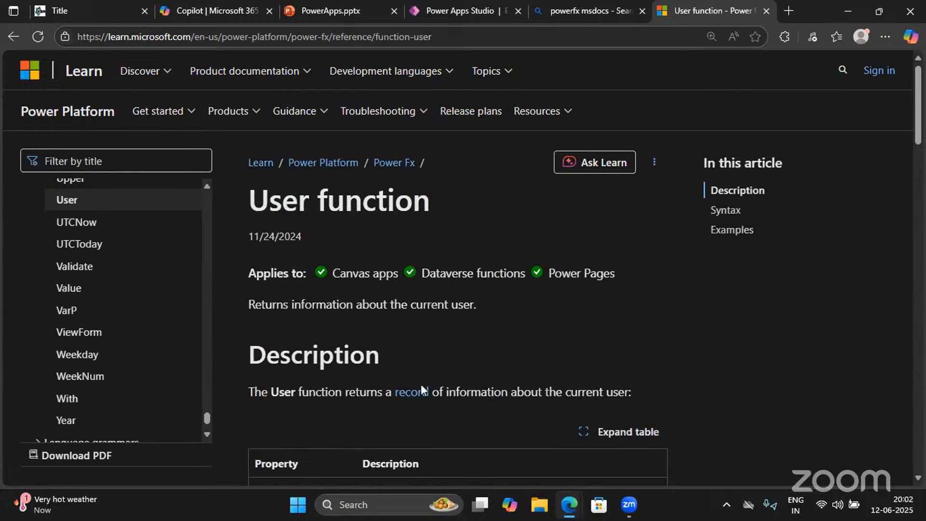
Read the User article, highlighting the Email, EntraObjectId and FullName property descriptions
scroll(301, 297, "down", 3)
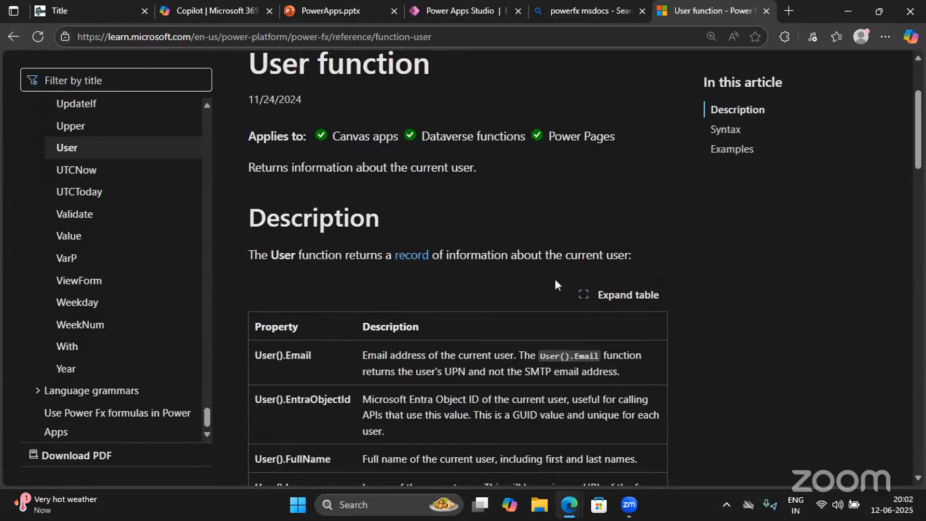
scroll(482, 299, "down", 3)
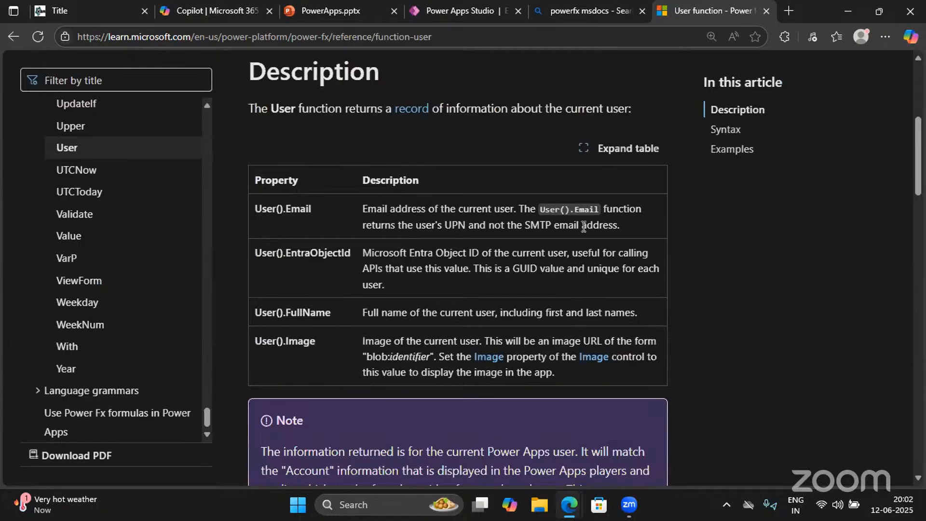
left_click_drag(623, 228, 361, 212)
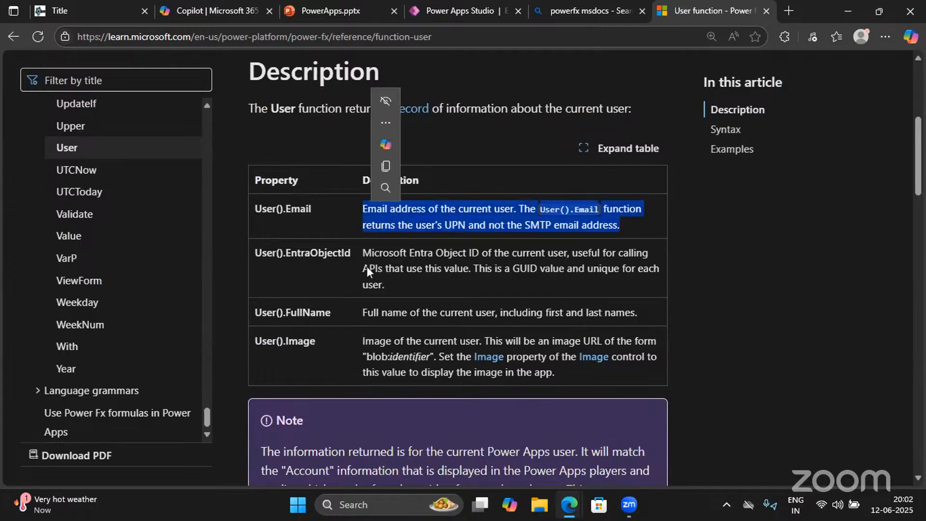
left_click_drag(384, 285, 359, 252)
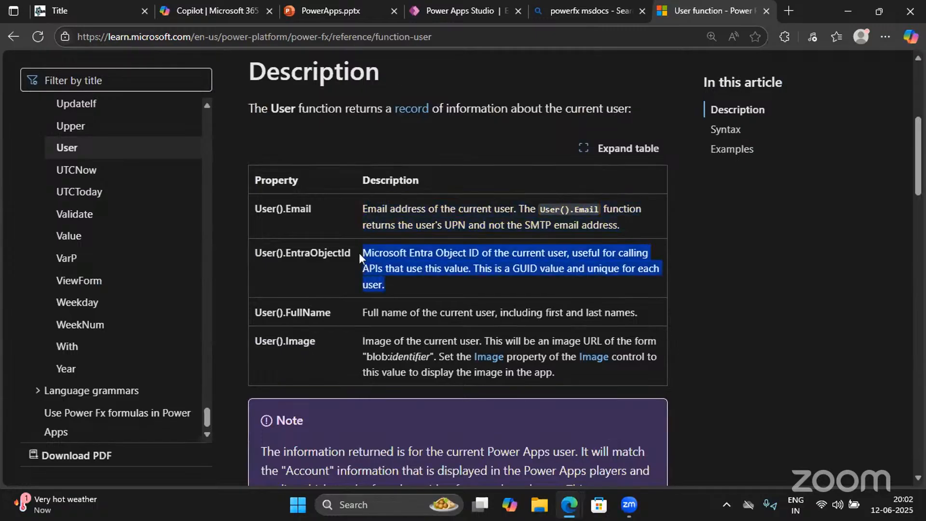
double_click(398, 305)
scroll(374, 402, "down", 3)
scroll(375, 402, "down", 5)
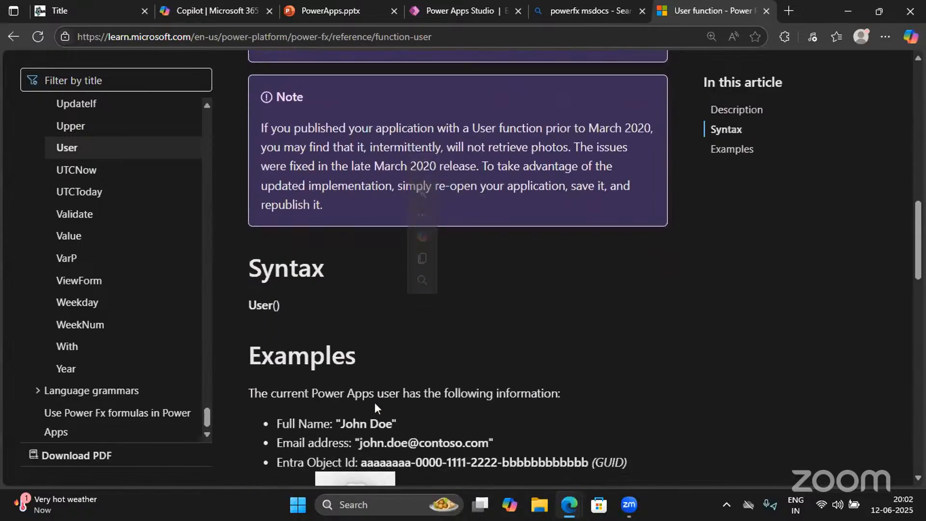
scroll(352, 351, "down", 3)
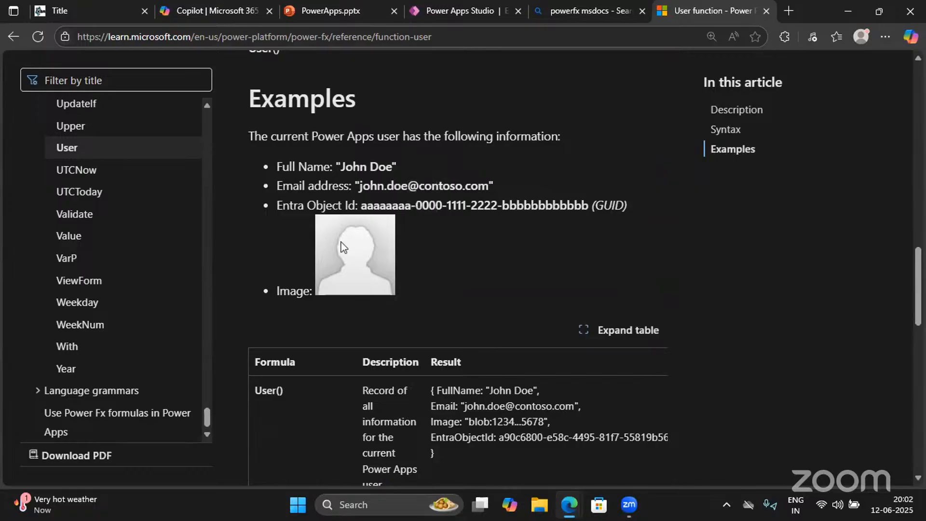
scroll(288, 333, "down", 10)
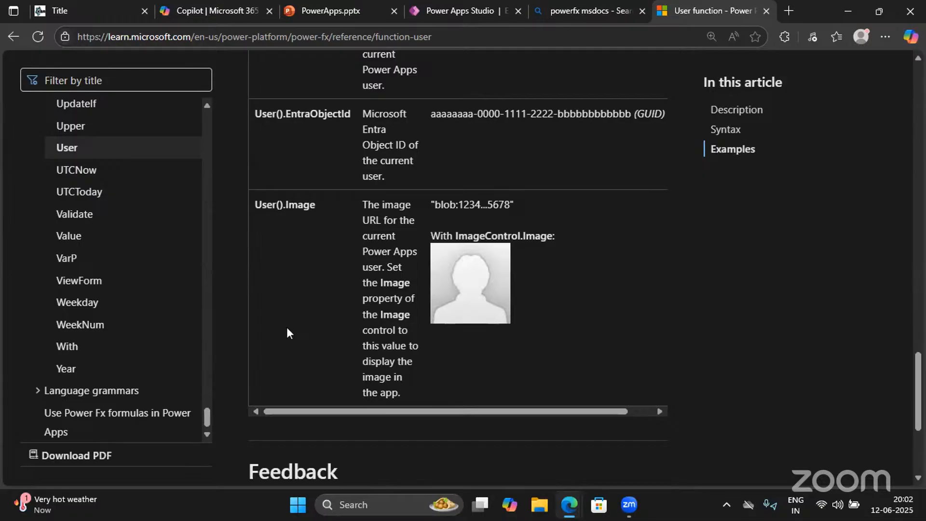
left_click(82, 82)
Filter the reference by 'conca' and read through the Concat and Concatenate functions article
type("con")
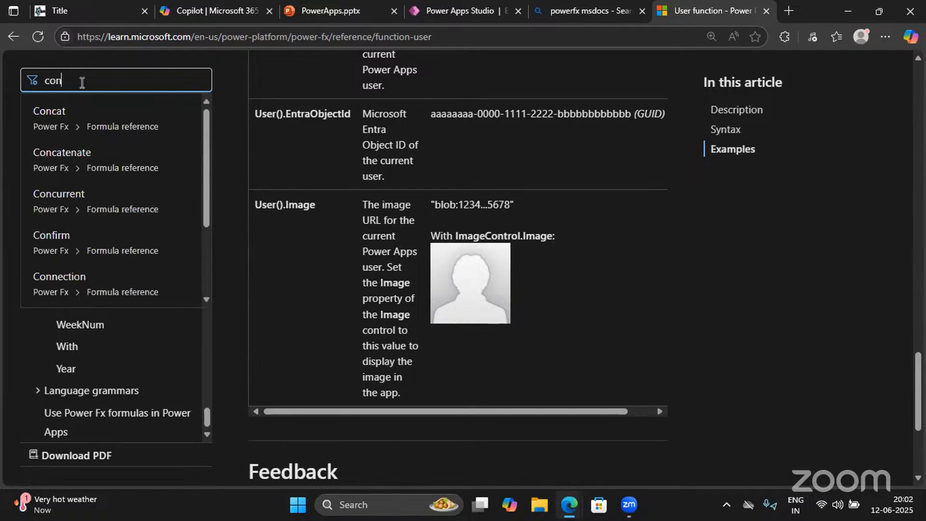
type("ca")
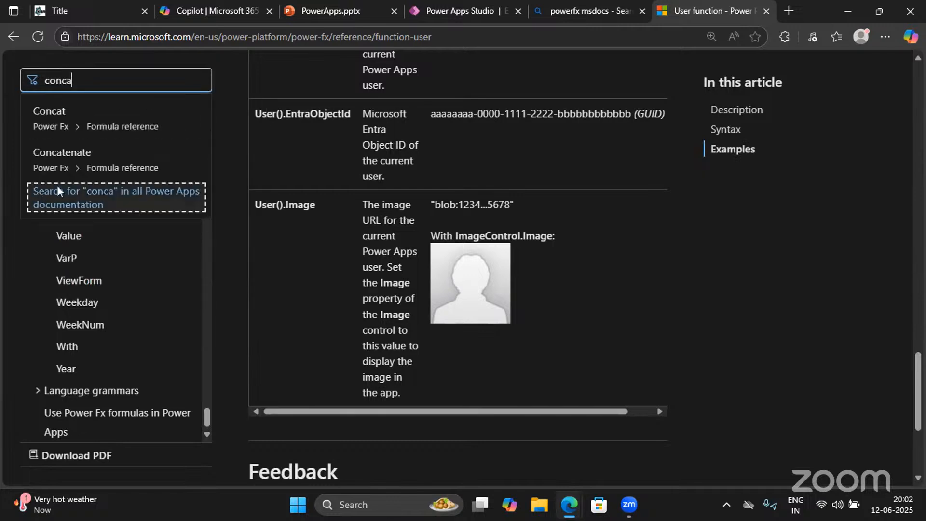
left_click(80, 164)
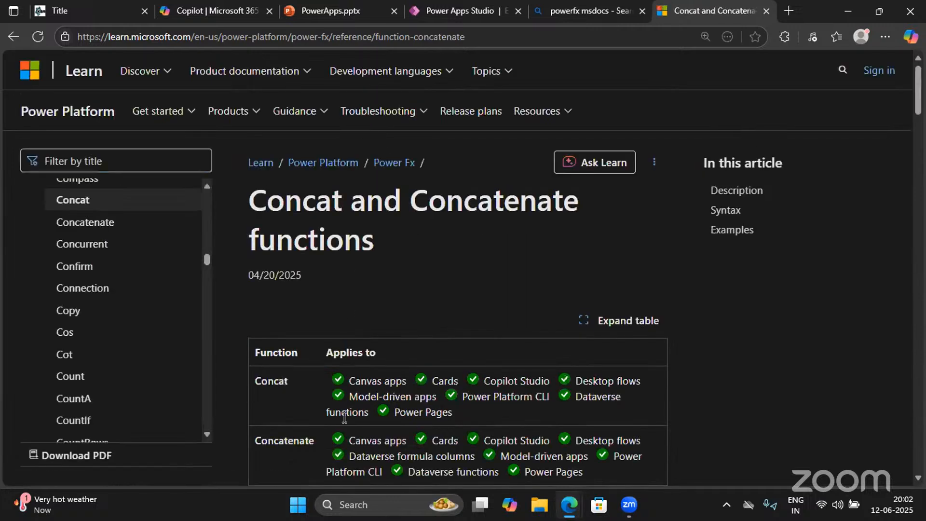
scroll(343, 416, "down", 3)
scroll(343, 417, "down", 10)
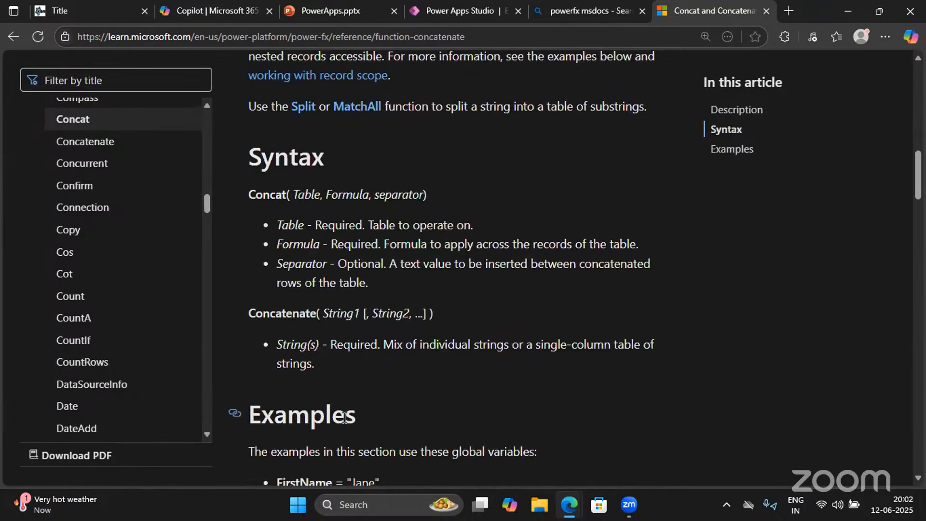
scroll(343, 416, "down", 6)
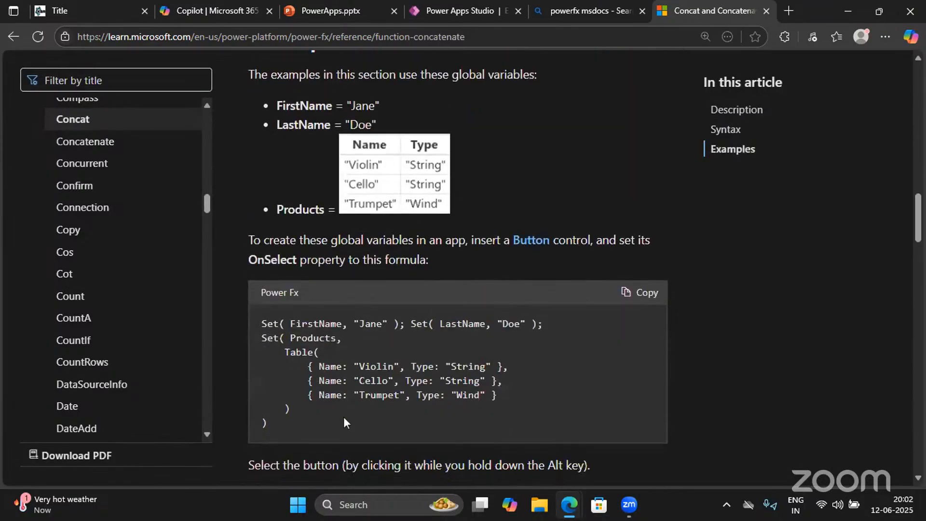
scroll(344, 416, "down", 4)
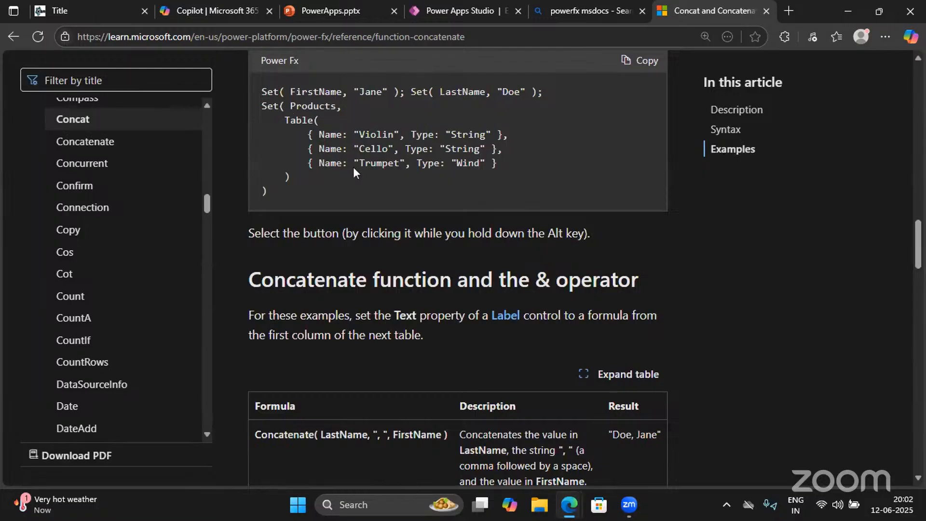
left_click(363, 11)
Return to Power Apps Studio, close the account panel and restore the screen's properties pane
left_click(441, 9)
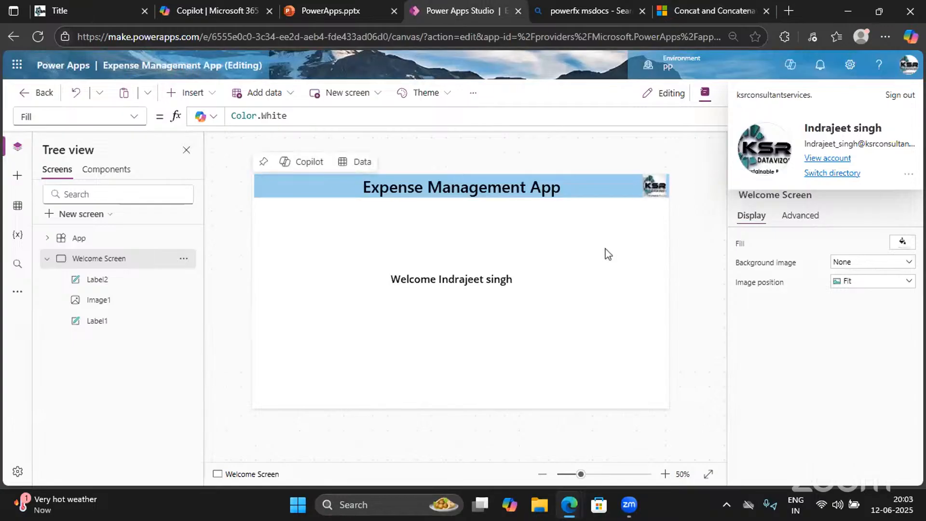
left_click(907, 73)
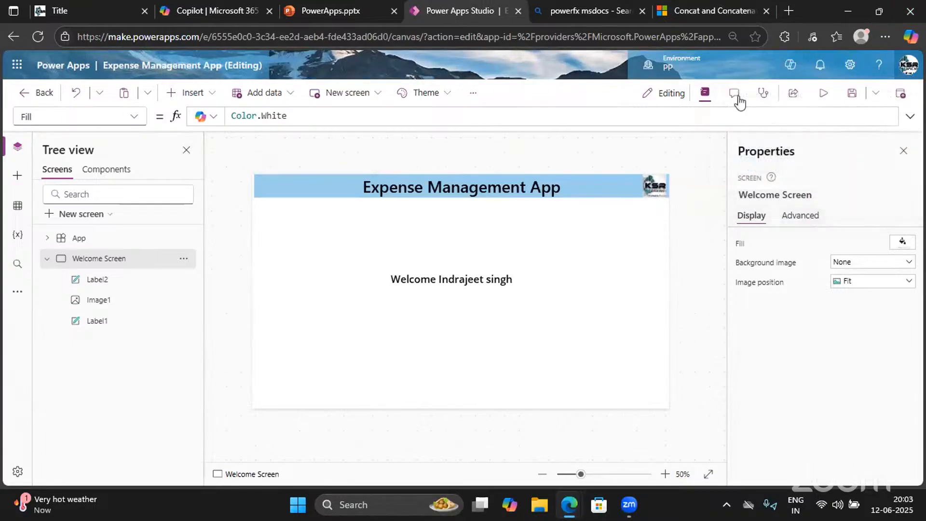
left_click(907, 158)
right_click(906, 158)
left_click(686, 155)
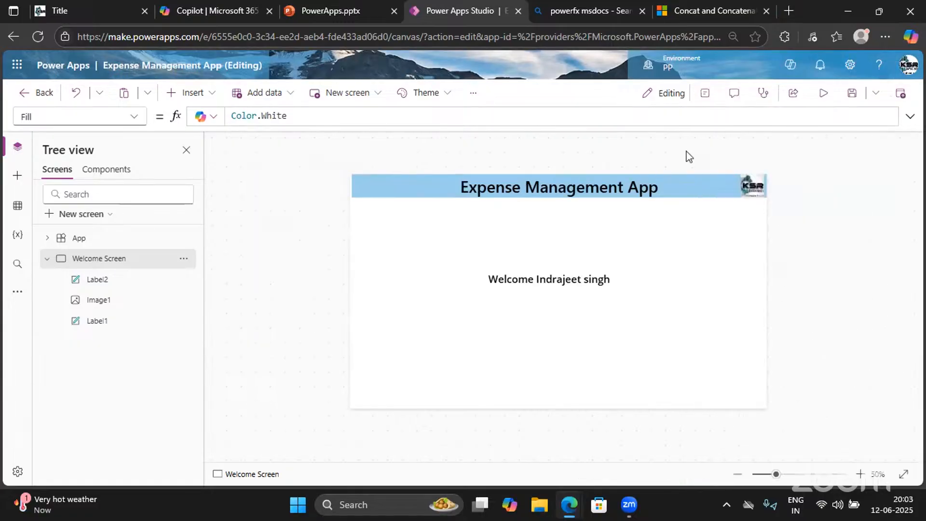
left_click(706, 94)
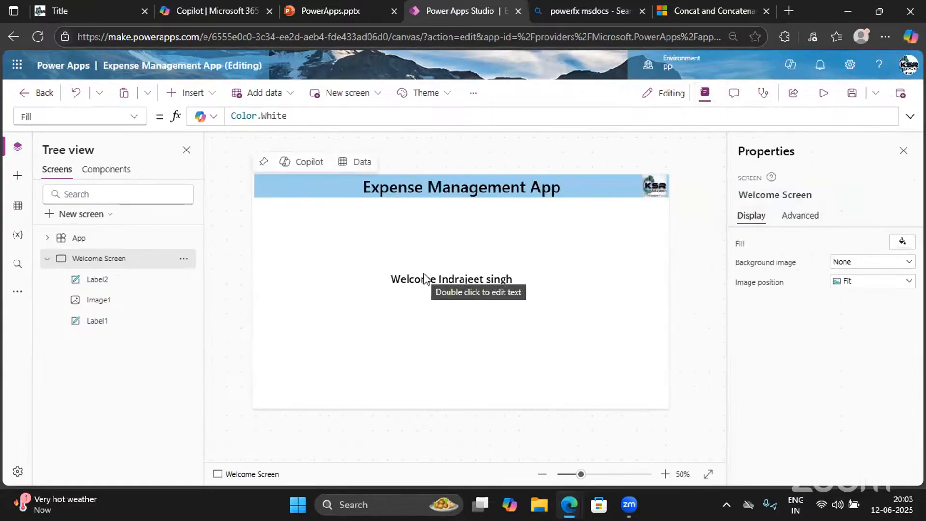
Start uploading a Welcome Screen background image, then cancel the file picker
left_click(473, 93)
mouse_move(505, 141)
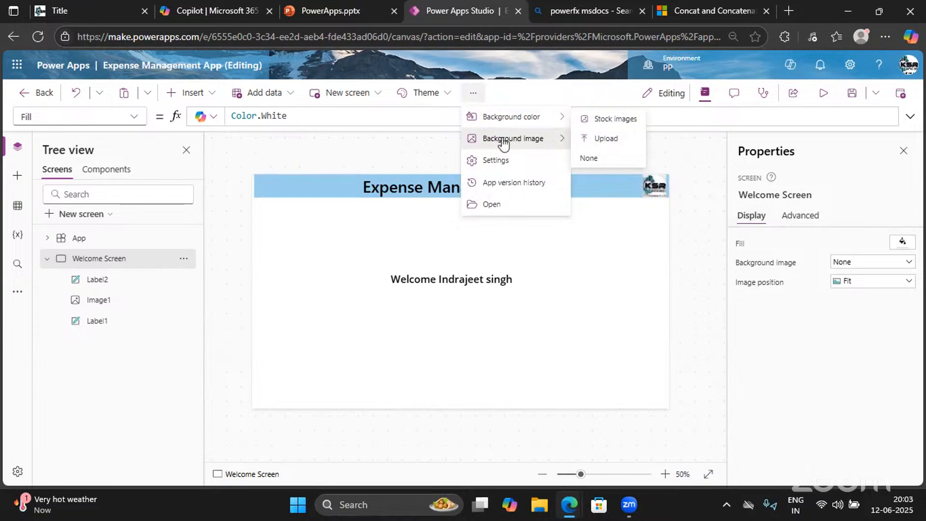
left_click(609, 142)
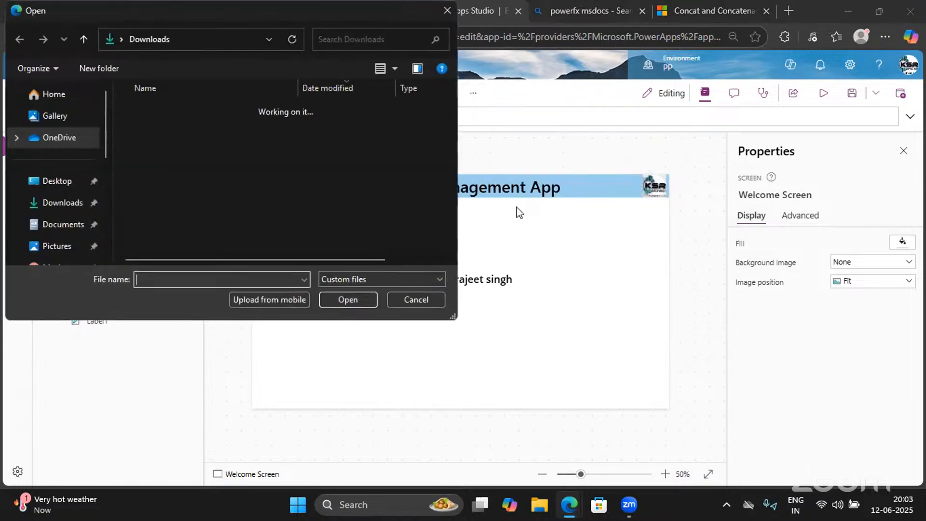
left_click(417, 302)
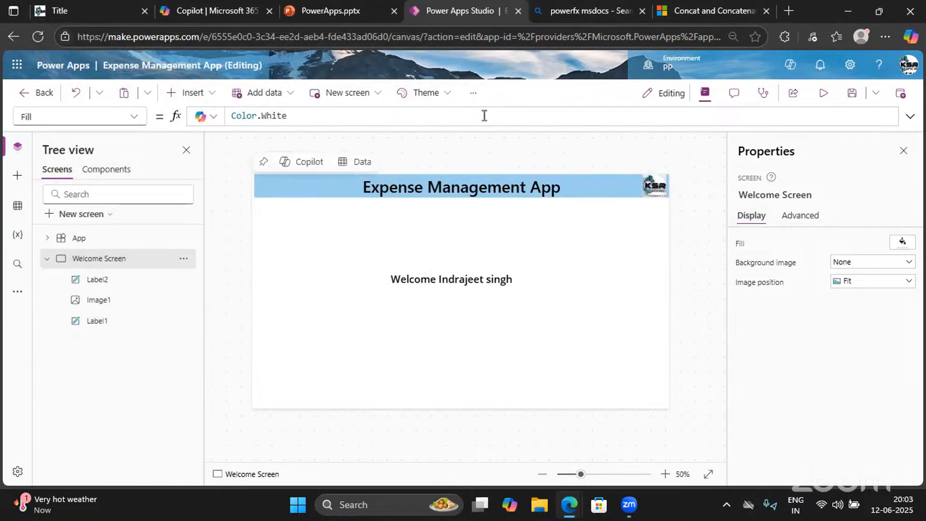
left_click(470, 95)
Browse the stock image library, trying searches 'E', 'Cos' and 'curren' before clearing them
mouse_move(529, 141)
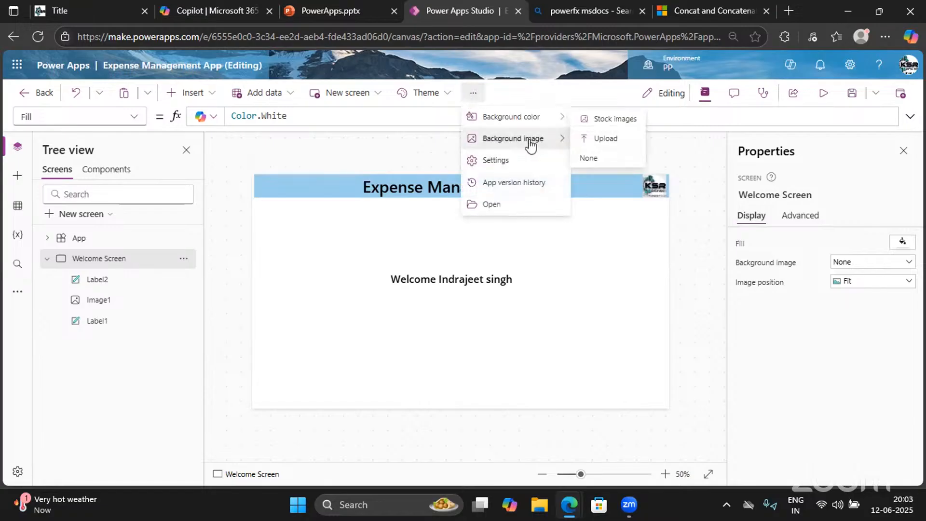
left_click(615, 124)
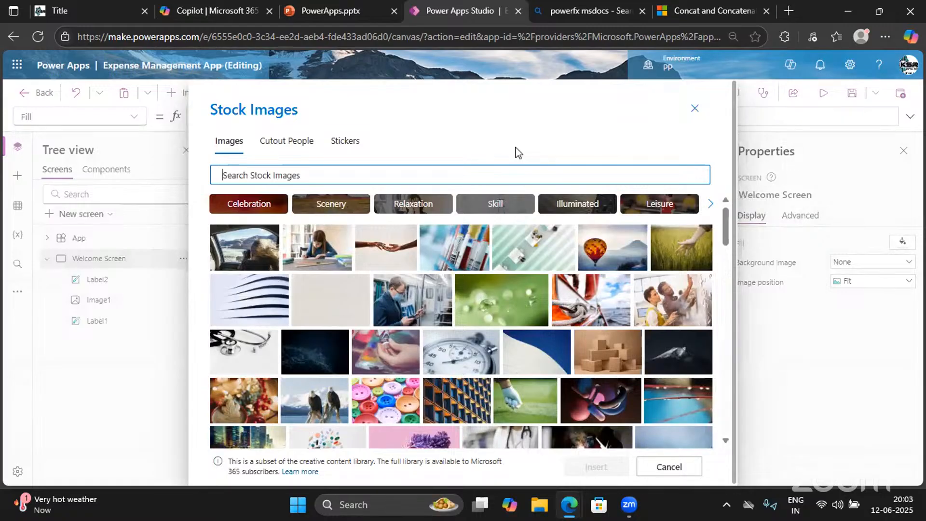
scroll(402, 388, "down", 1)
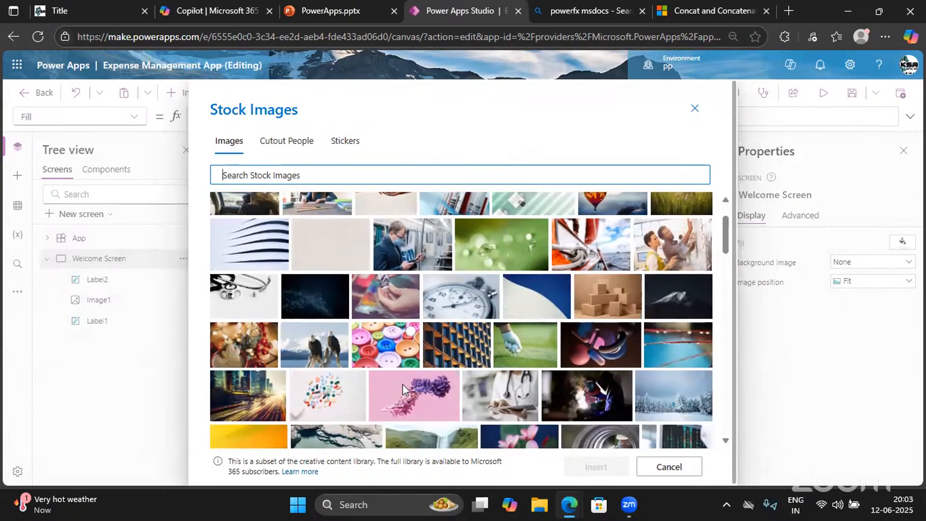
scroll(402, 384, "down", 3)
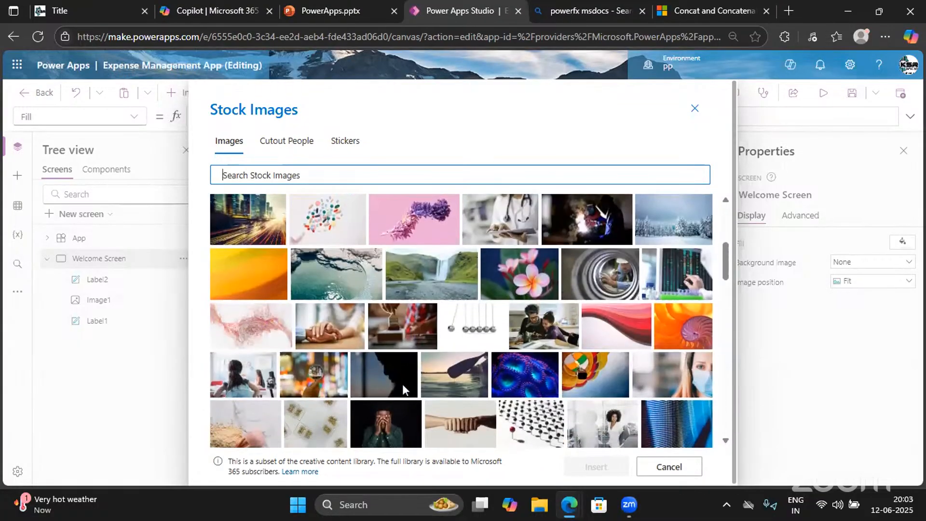
scroll(402, 383, "down", 3)
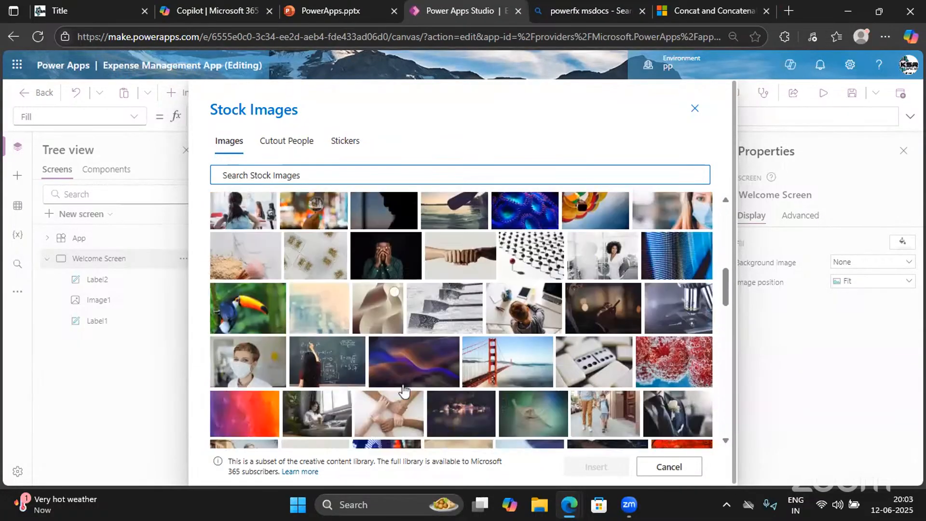
scroll(404, 390, "down", 4)
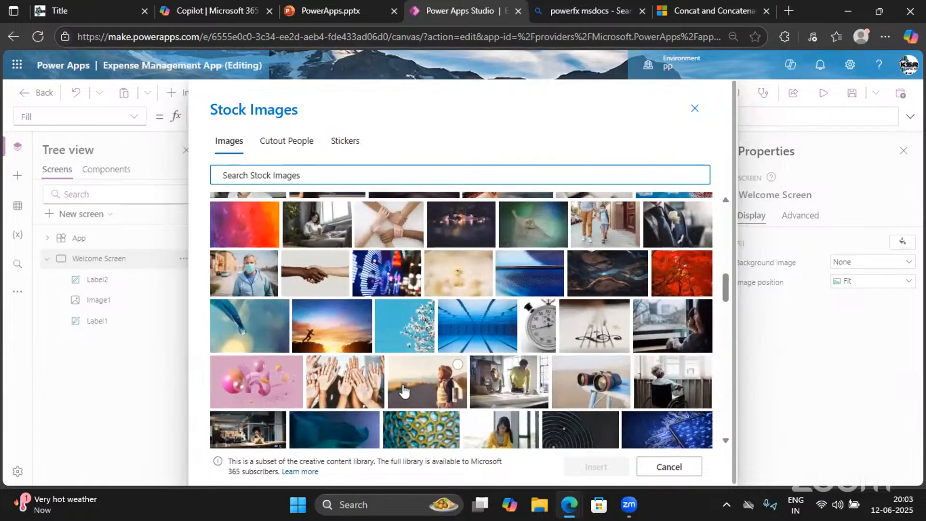
scroll(404, 391, "down", 3)
scroll(404, 390, "down", 2)
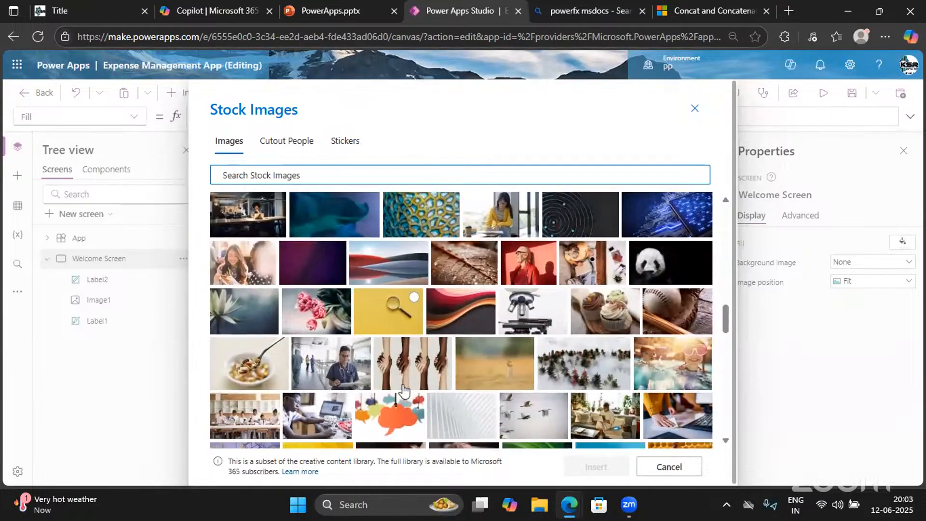
scroll(404, 391, "down", 5)
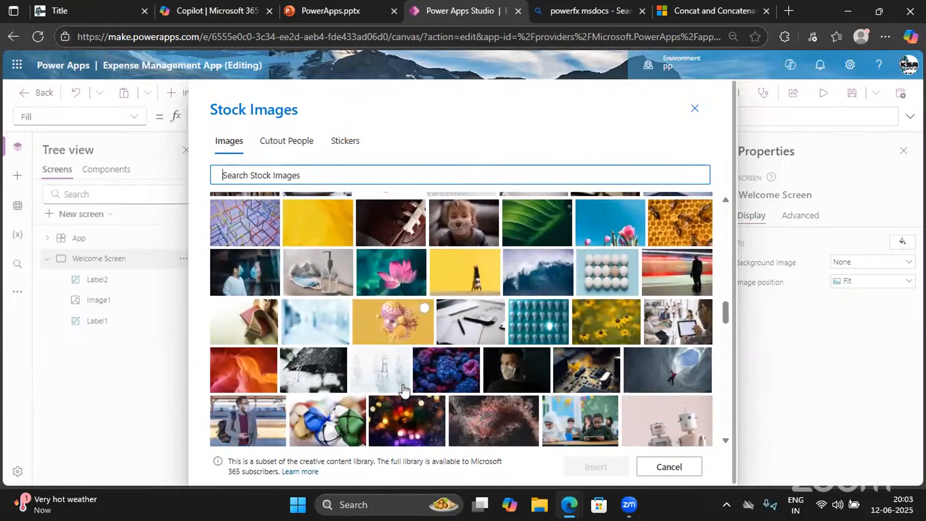
type("E")
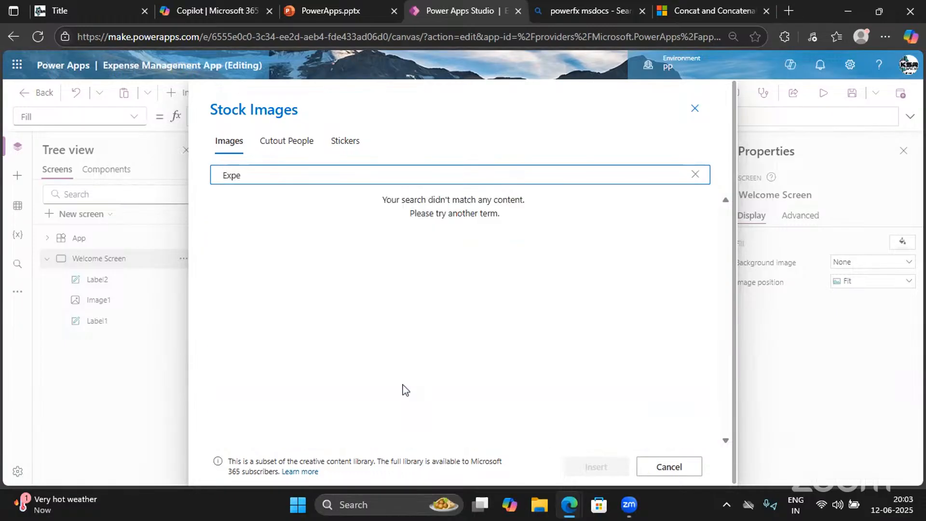
key("BackSpace")
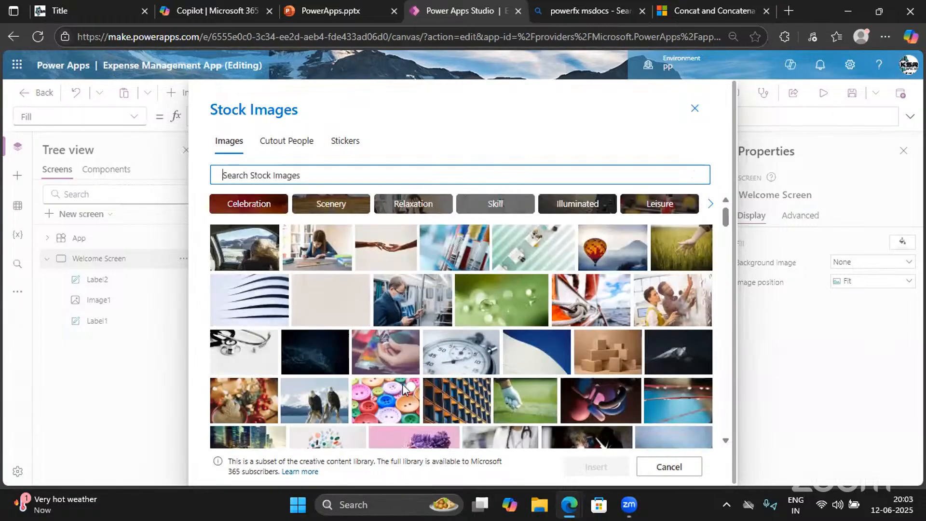
type("Cost]")
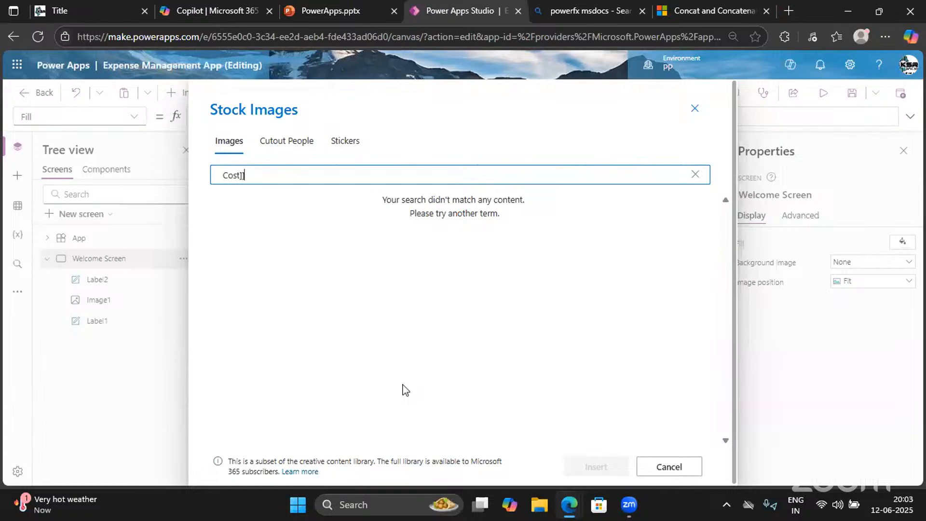
key("BackSpace")
key("BackSpace")
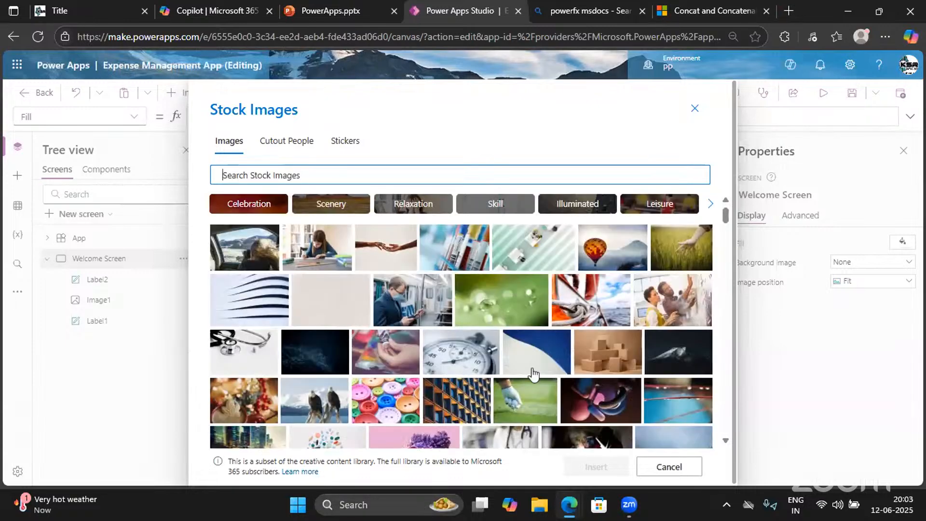
scroll(533, 374, "down", 5)
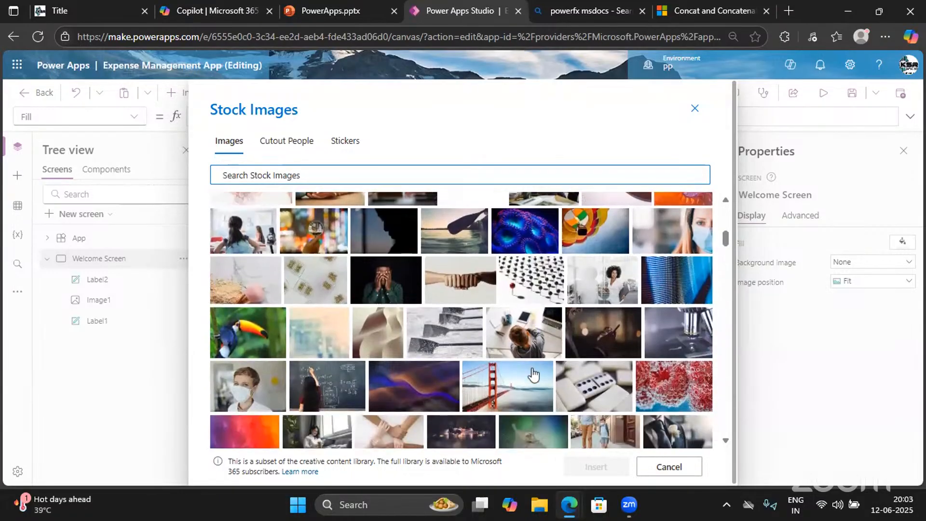
scroll(532, 374, "down", 1)
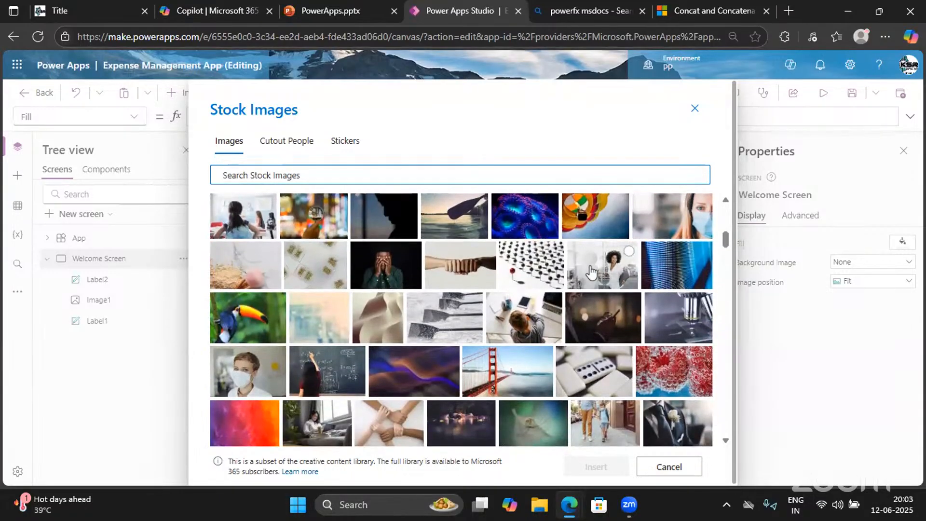
type("curren")
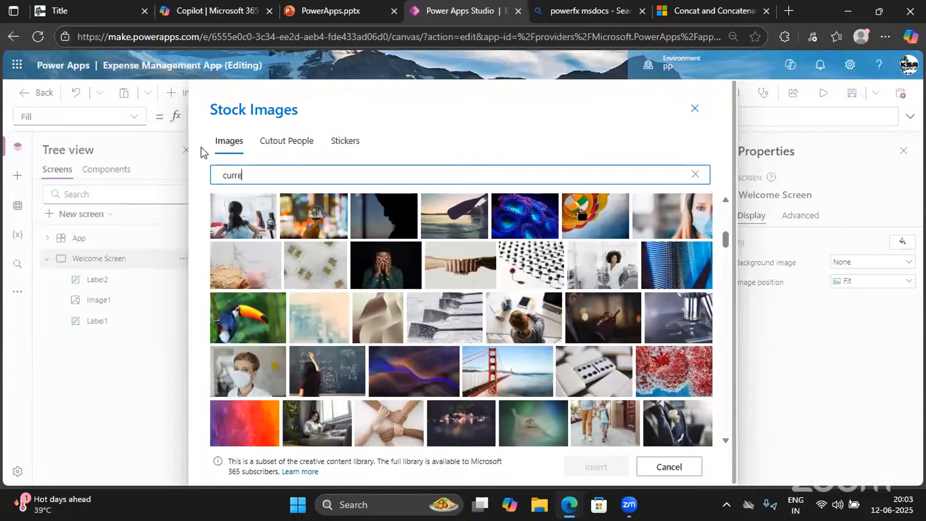
key("BackSpace")
key("BackSpace")
key("BackSpace")
key("BackSpace")
key("BackSpace")
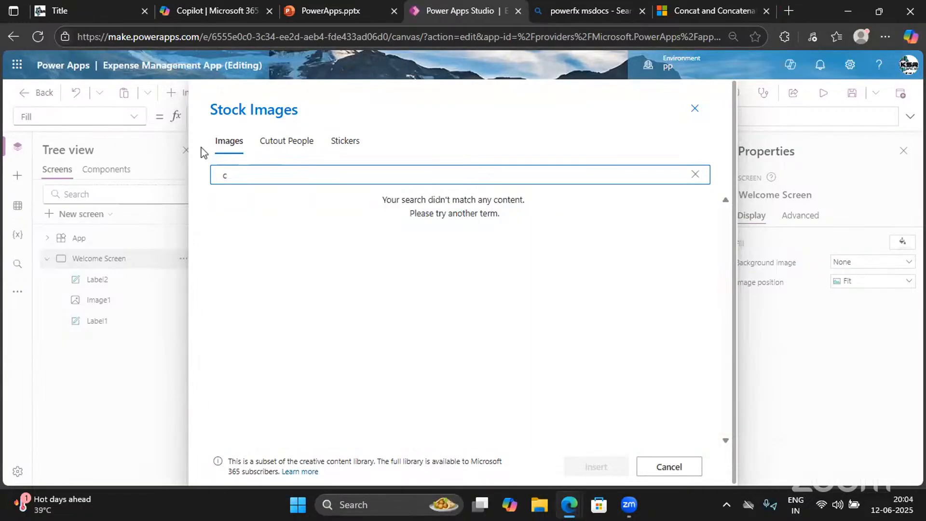
scroll(311, 343, "down", 5)
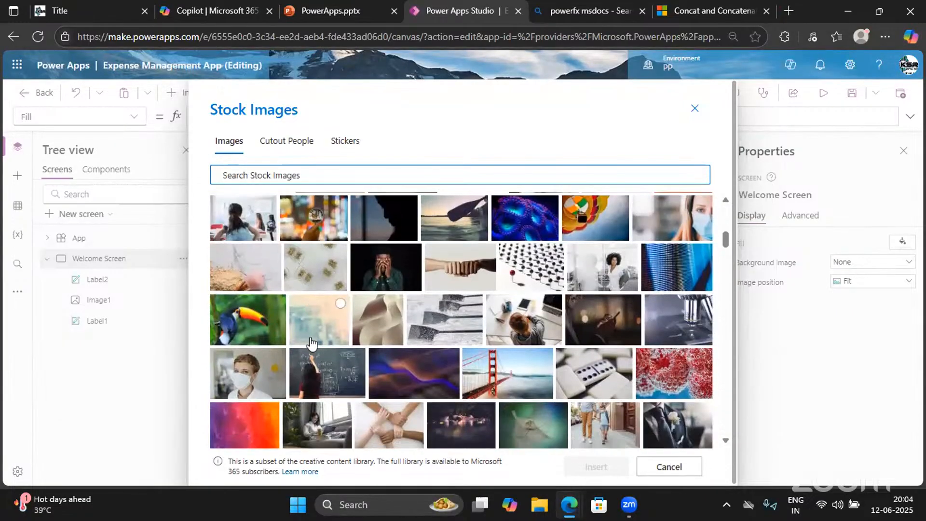
scroll(507, 396, "down", 2)
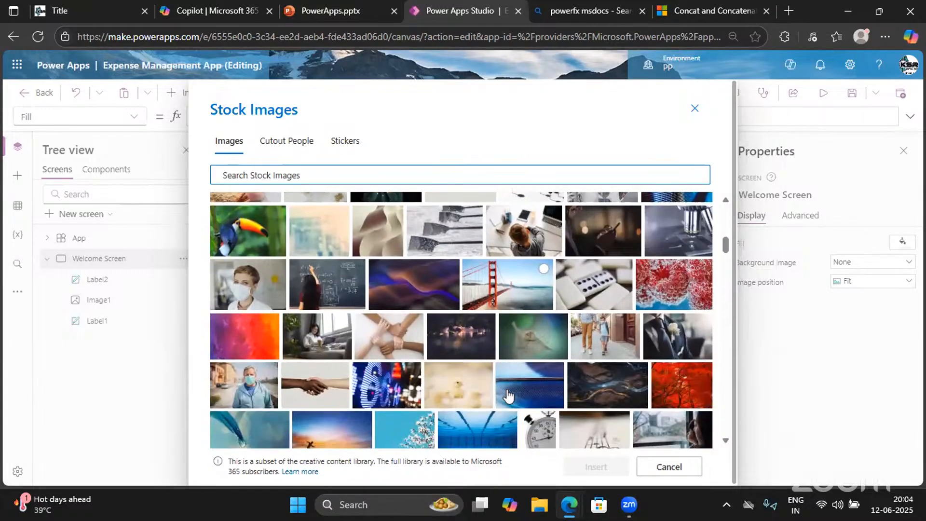
scroll(507, 396, "down", 1)
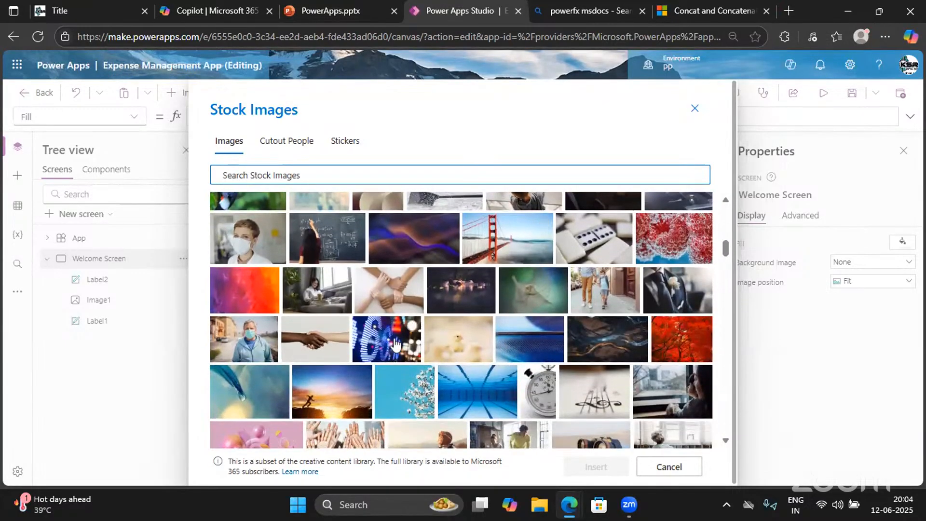
scroll(375, 342, "down", 2)
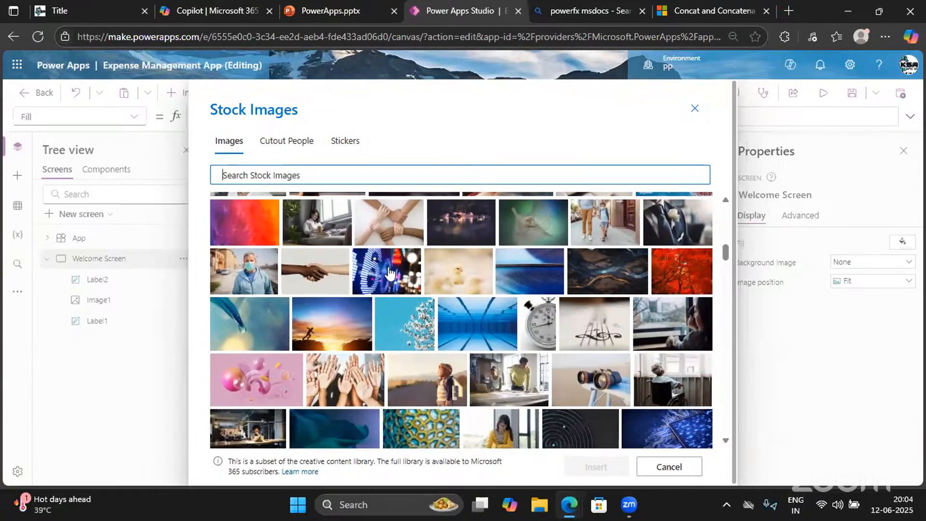
Insert the blue-lights stock photo as the Welcome Screen background with Image position set to Fill
left_click(390, 273)
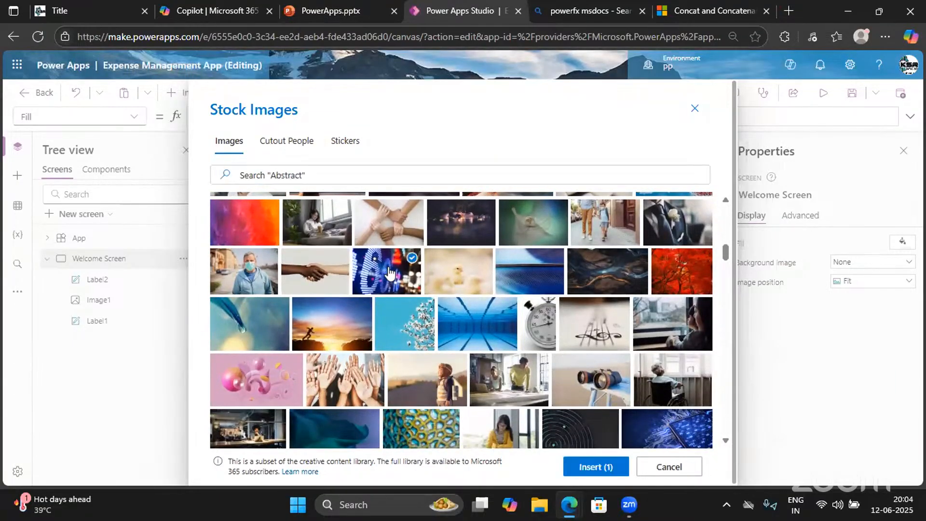
left_click(597, 468)
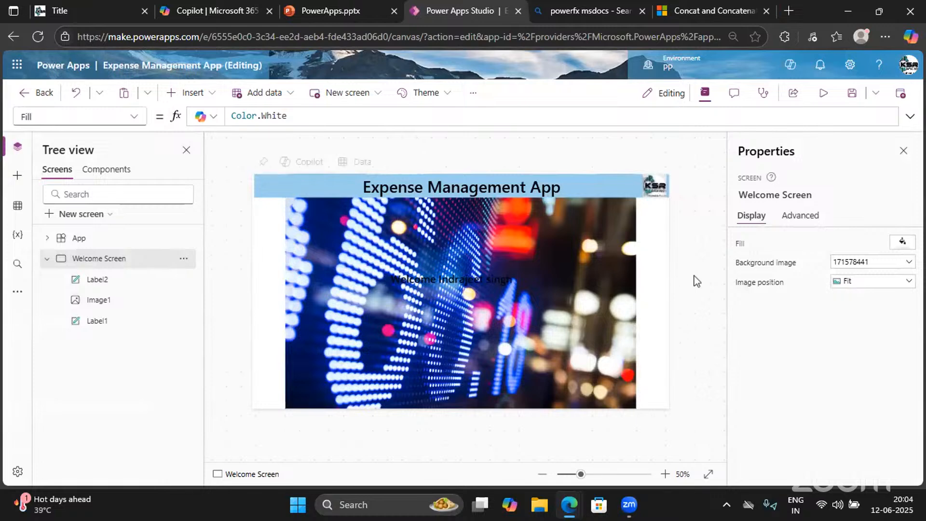
left_click(852, 284)
left_click(847, 311)
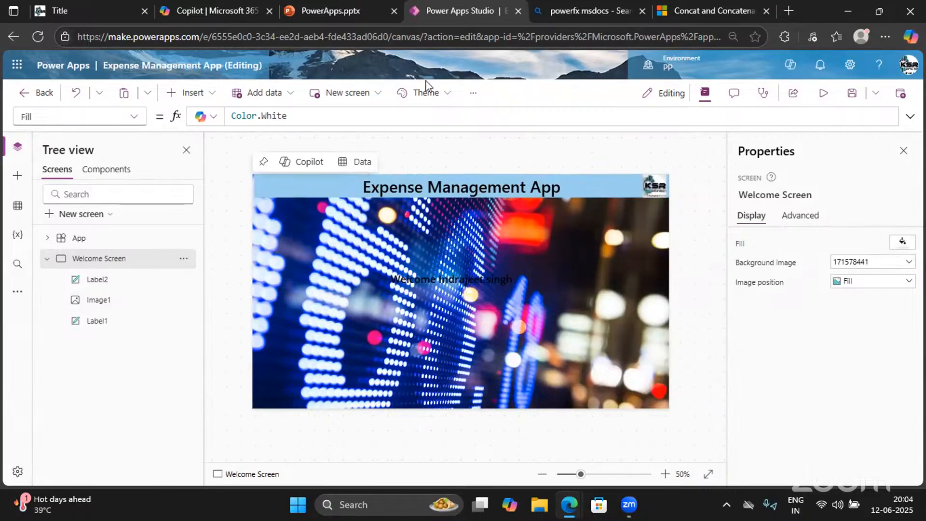
Replace the Welcome Screen background with the misty stock photo 155359133_super
left_click(474, 95)
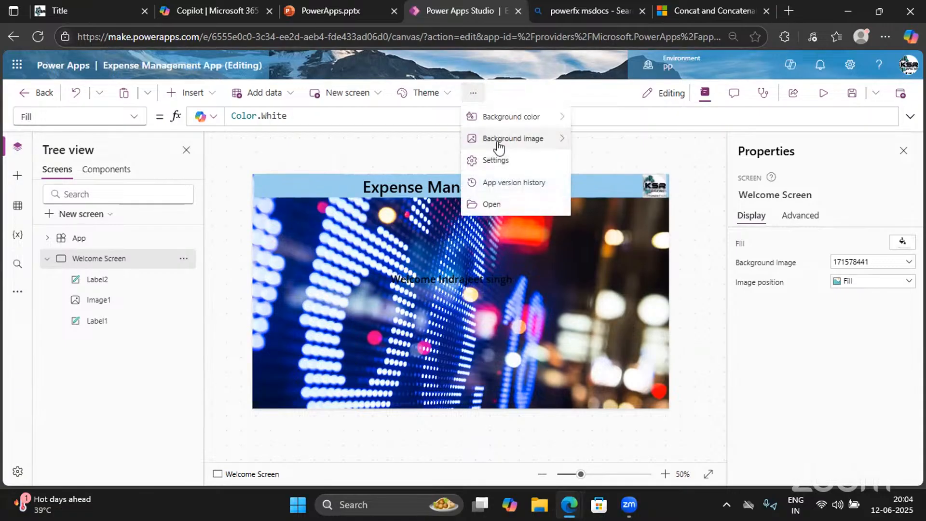
mouse_move(496, 138)
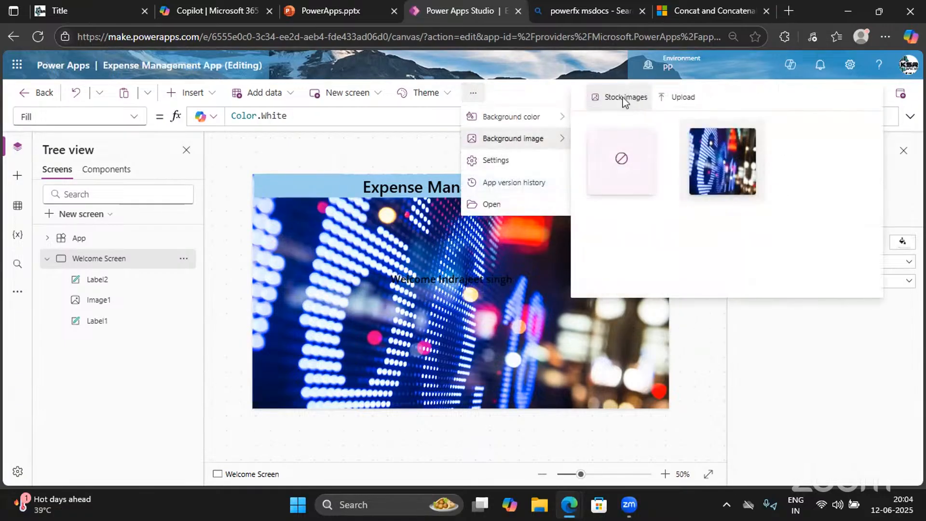
left_click(624, 99)
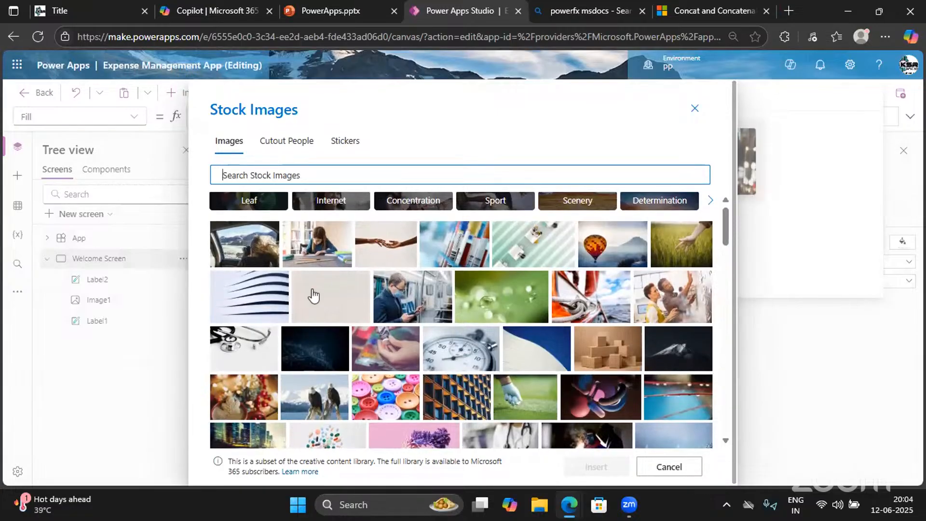
scroll(319, 309, "down", 10)
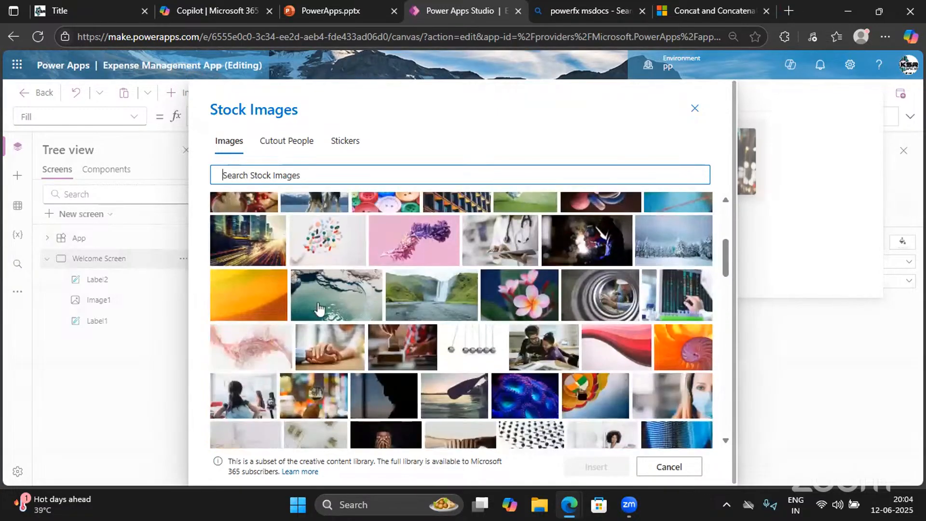
scroll(318, 309, "down", 5)
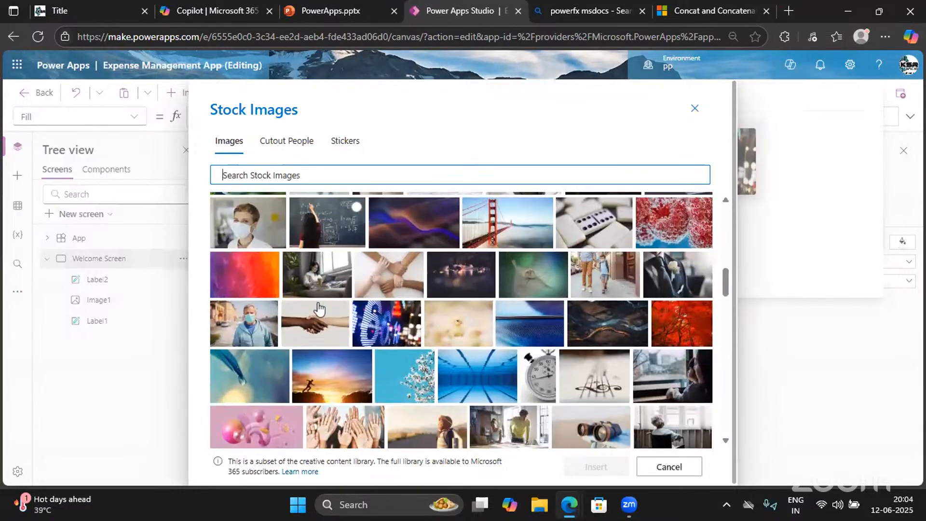
scroll(319, 309, "down", 3)
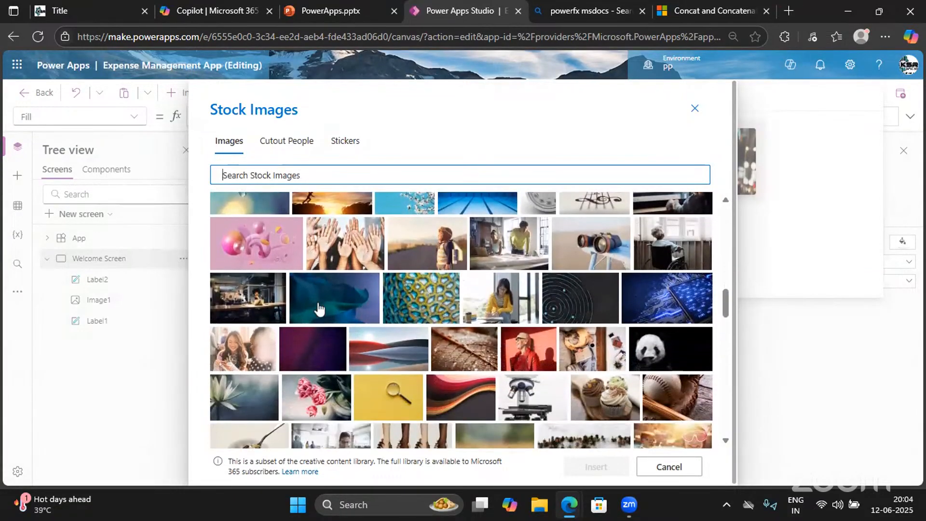
scroll(319, 309, "down", 4)
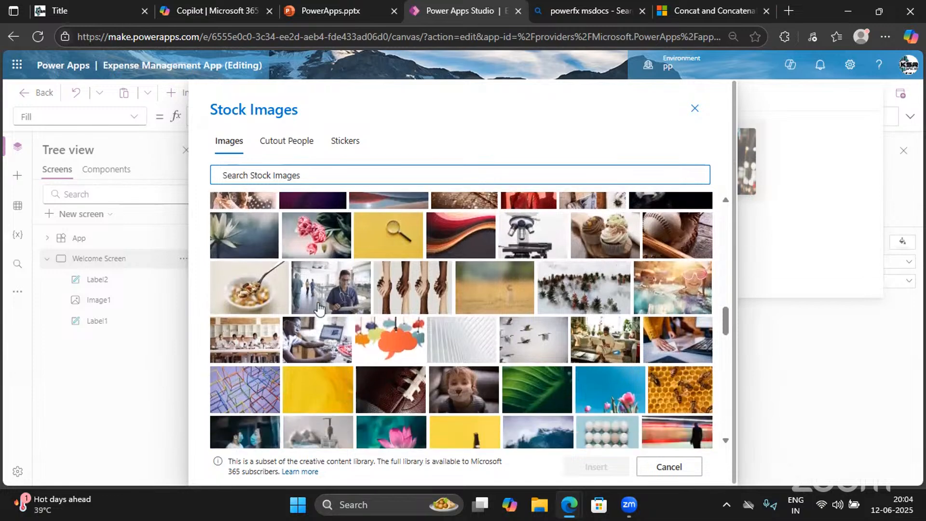
scroll(317, 302, "up", 1)
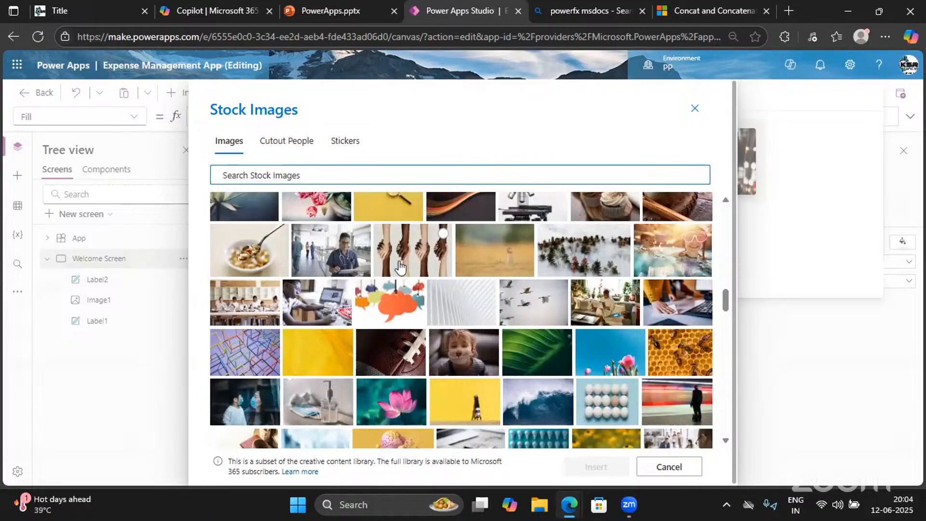
scroll(407, 344, "down", 4)
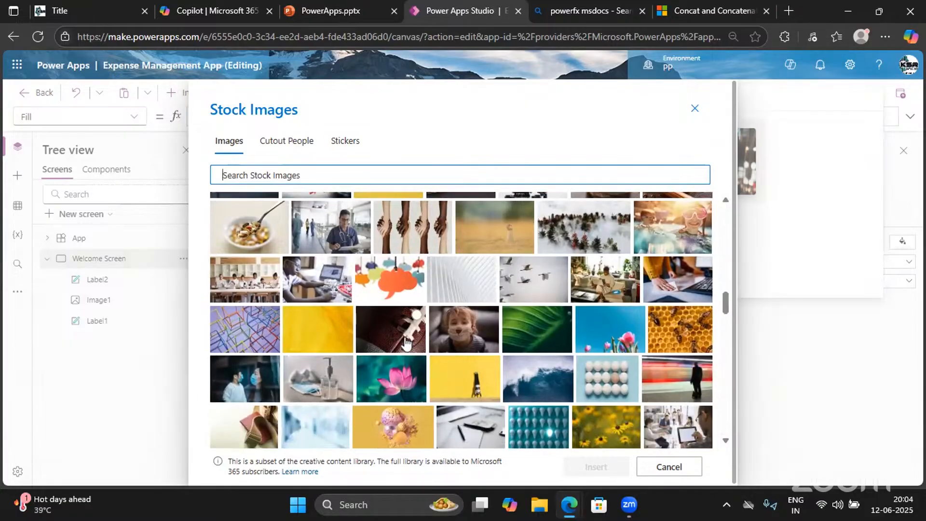
scroll(407, 343, "down", 3)
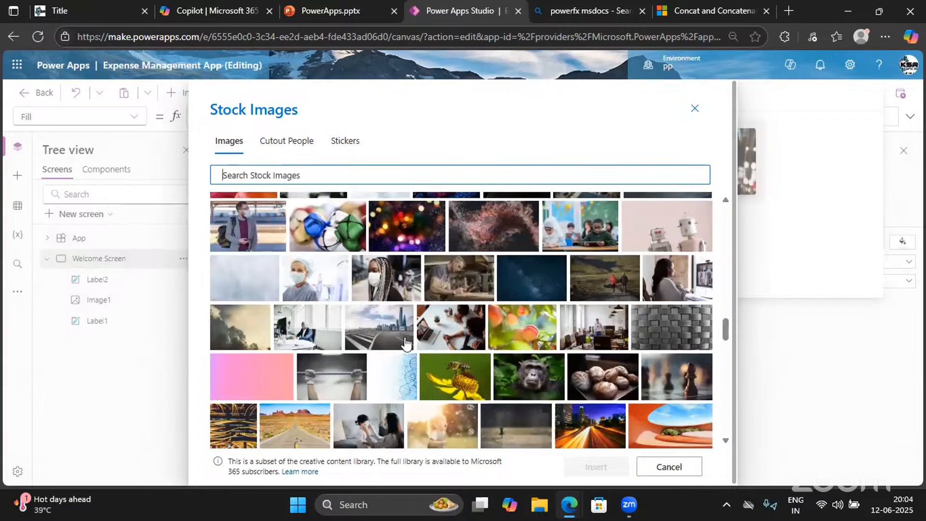
left_click(234, 268)
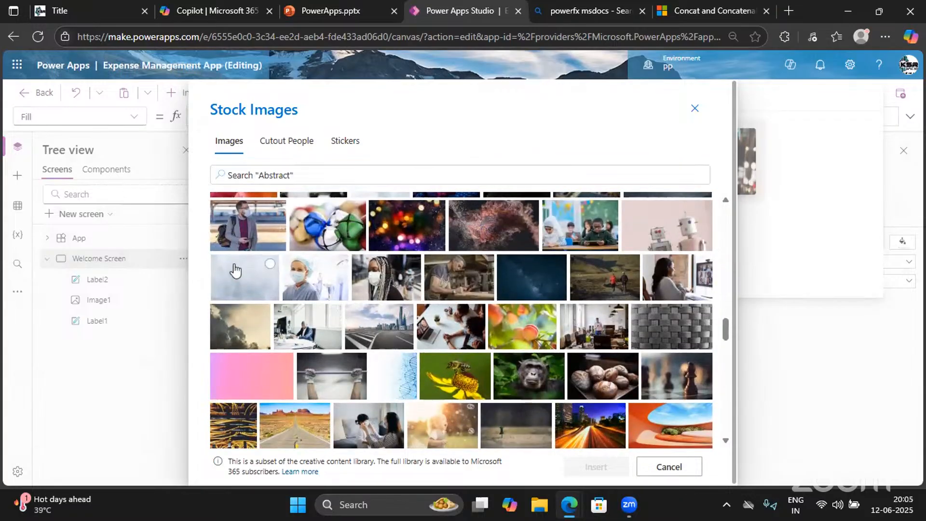
left_click(596, 467)
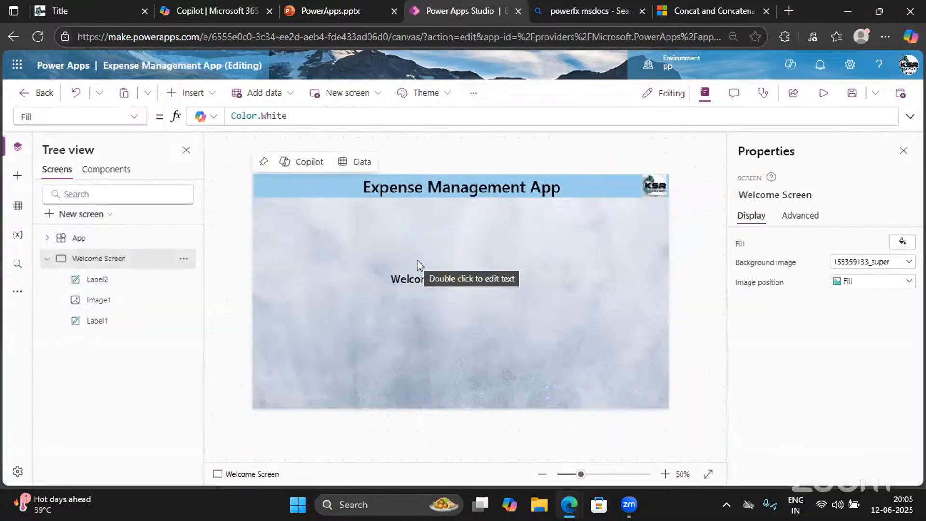
Change the Label2 welcome greeting's font size from 25 to 30
left_click(421, 285)
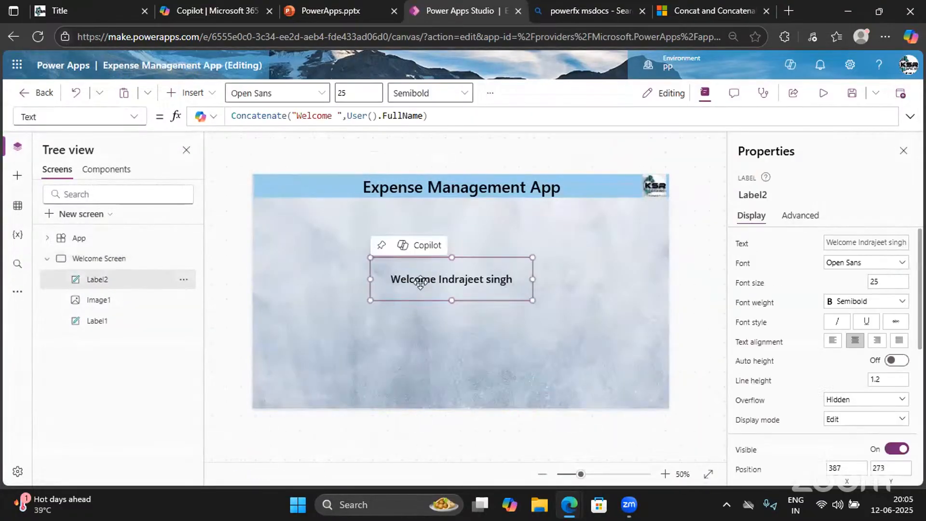
double_click(878, 282)
type("30")
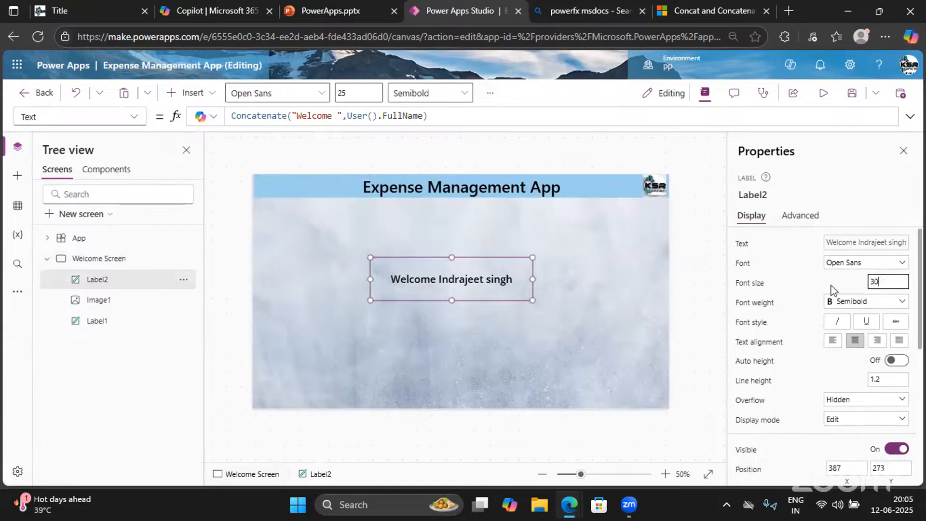
left_click(348, 344)
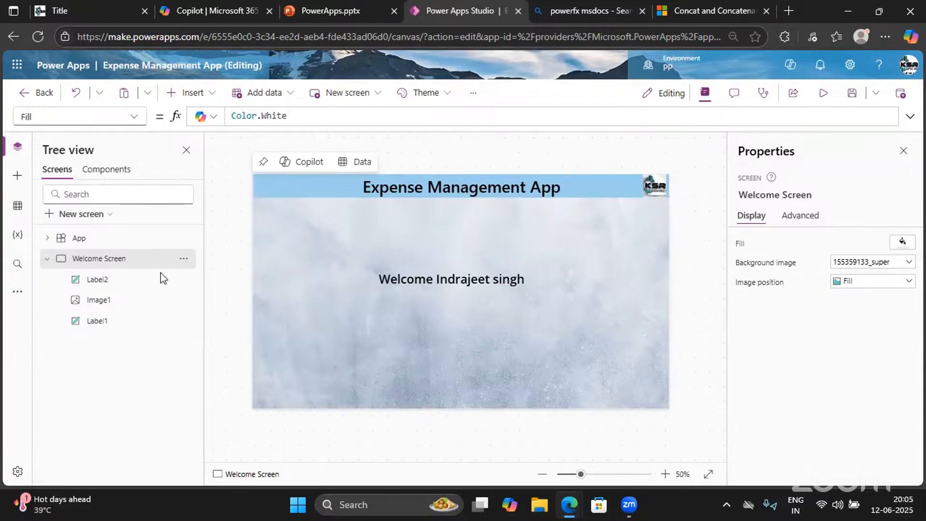
Add a 'Create Expense Request' button at the screen's lower right, enlarged to 238 × 68
left_click(197, 93)
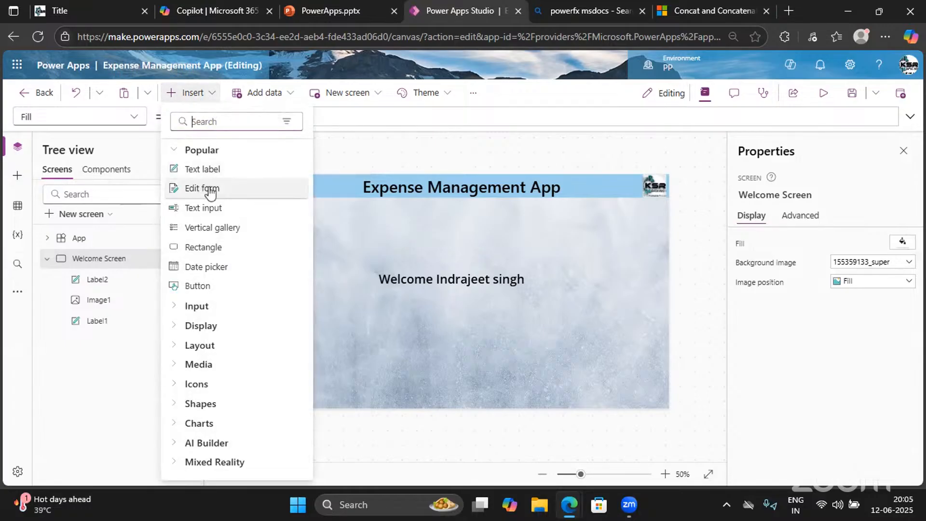
type("BUtton")
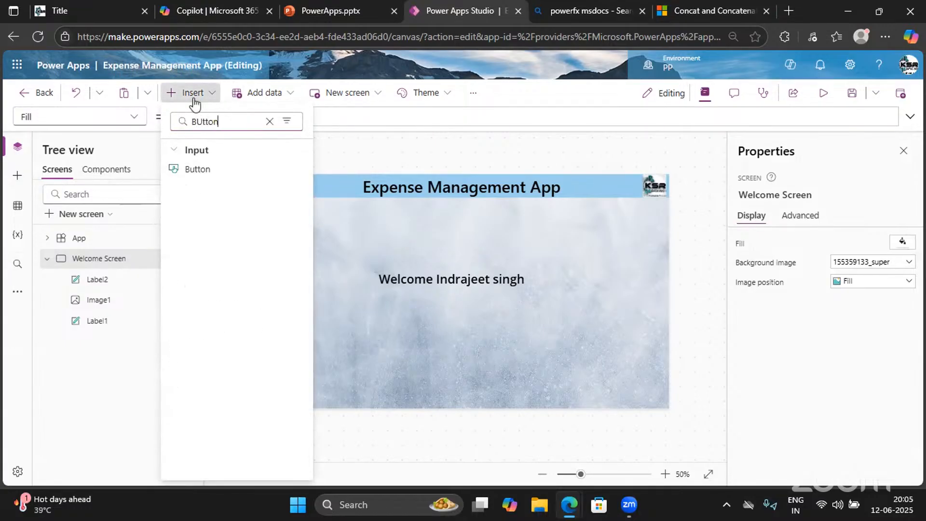
left_click(196, 169)
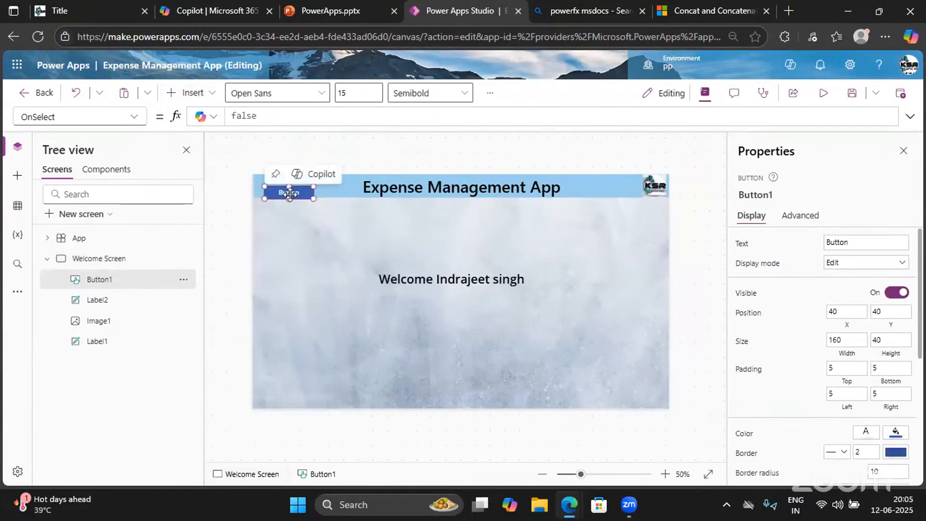
left_click_drag(290, 194, 602, 367)
left_click_drag(851, 242, 807, 249)
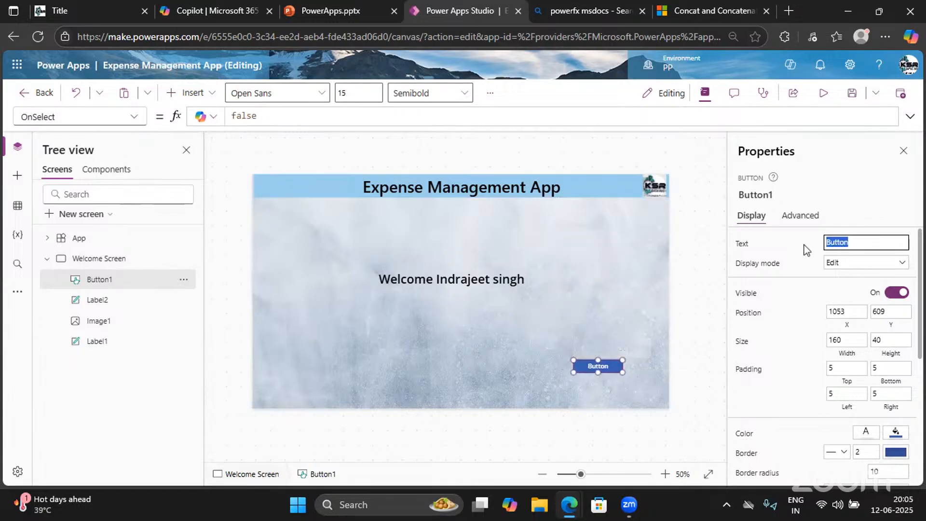
type("Cer")
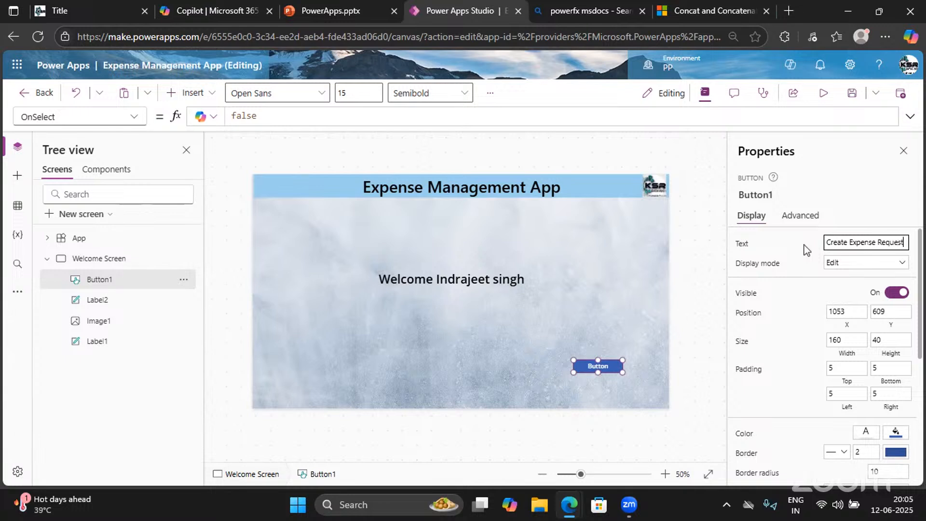
left_click(781, 252)
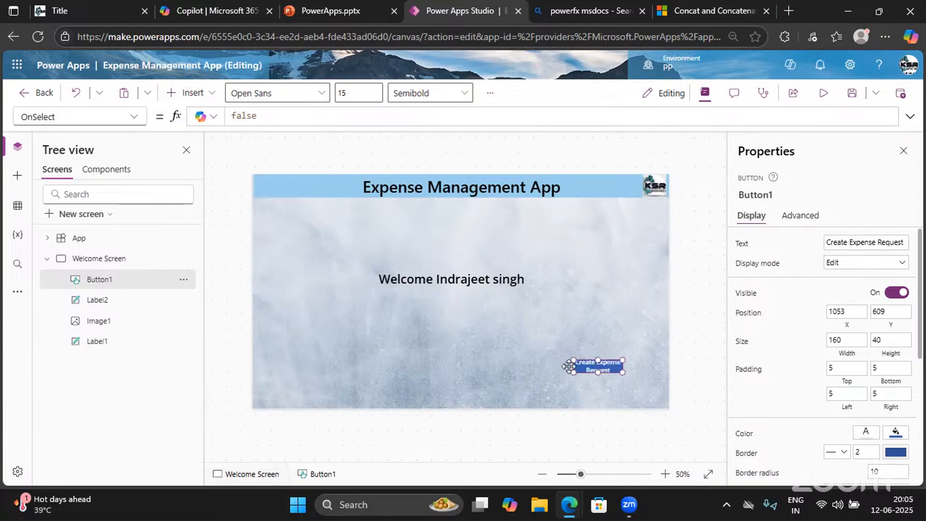
left_click_drag(572, 373, 548, 381)
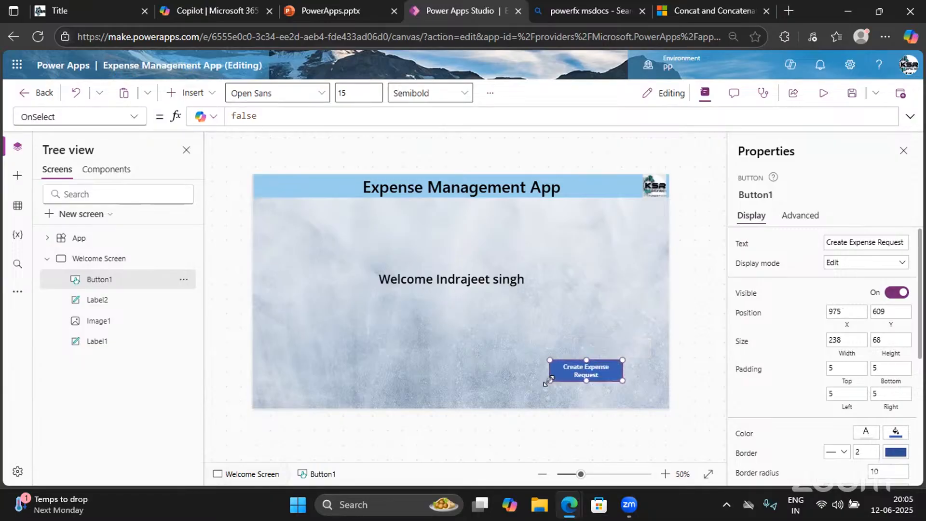
left_click(592, 188)
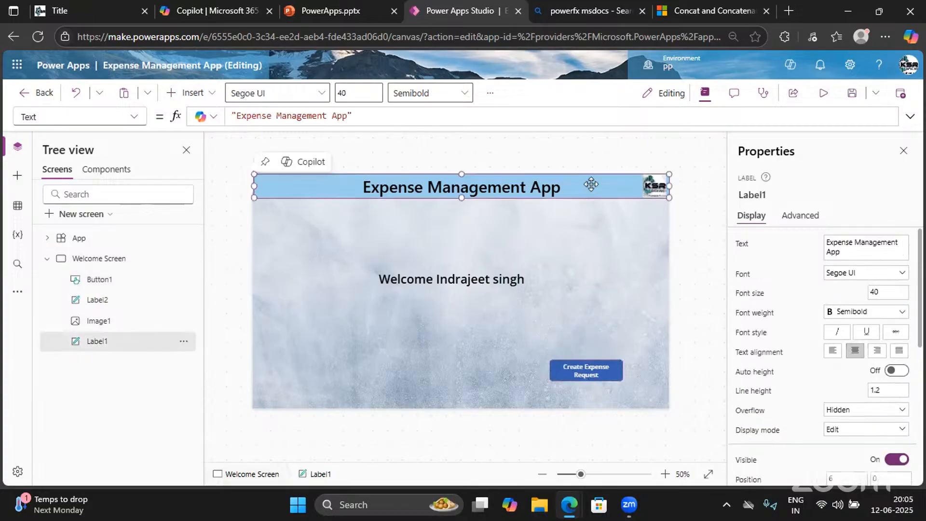
scroll(841, 398, "down", 3)
scroll(842, 398, "down", 1)
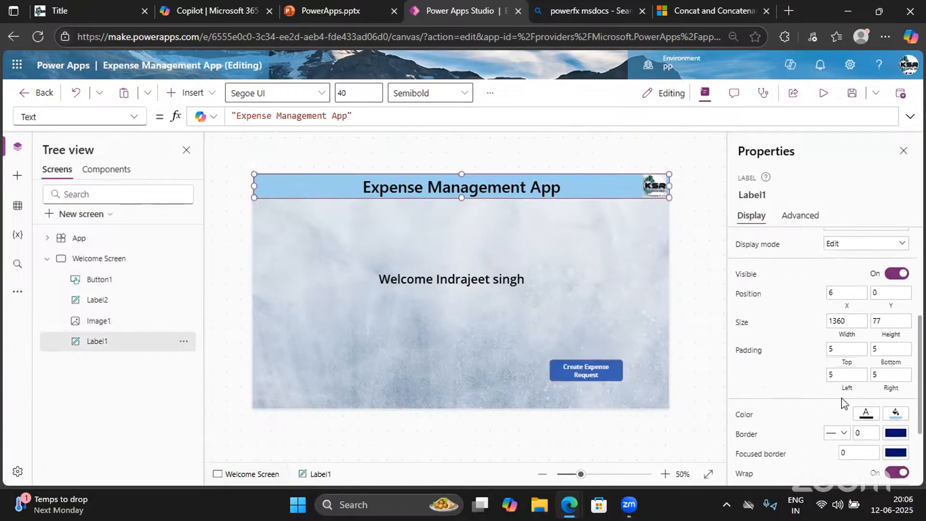
left_click(895, 413)
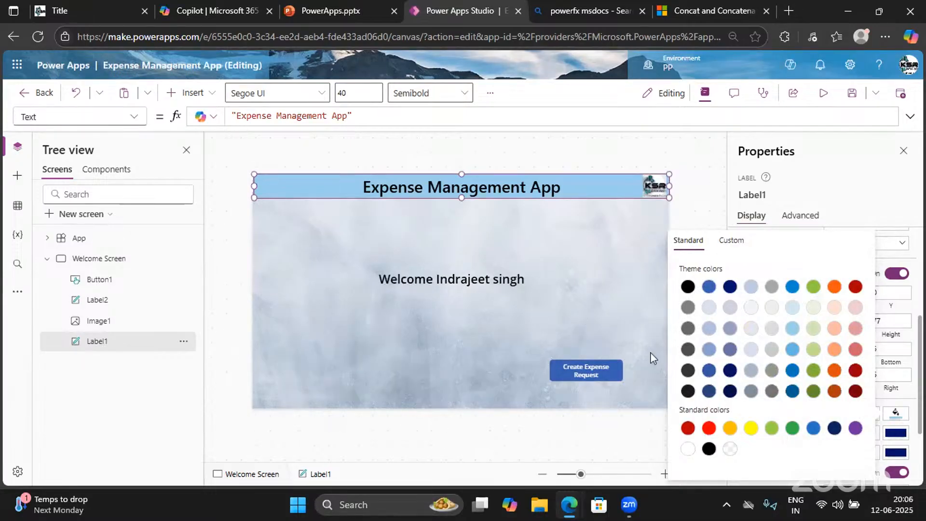
left_click(731, 240)
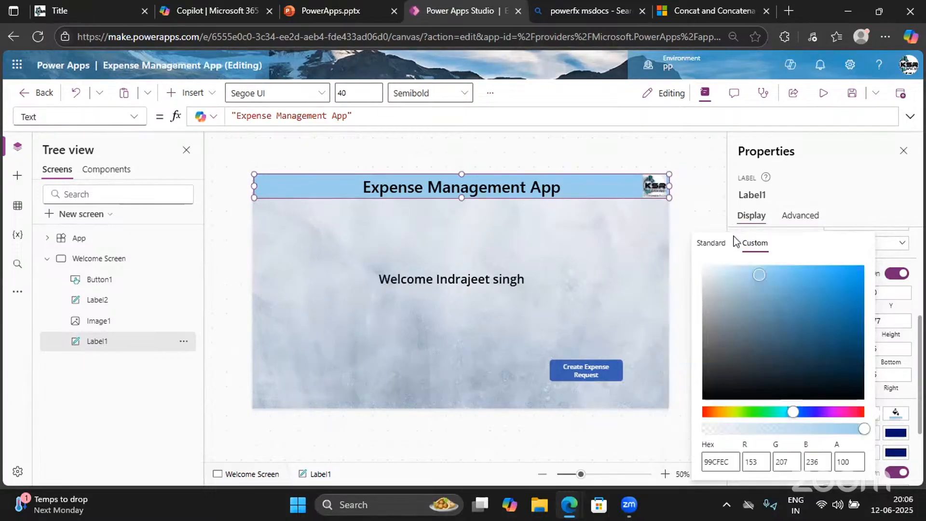
left_click(716, 462)
double_click(716, 462)
key("ctrl+c")
left_click(598, 363)
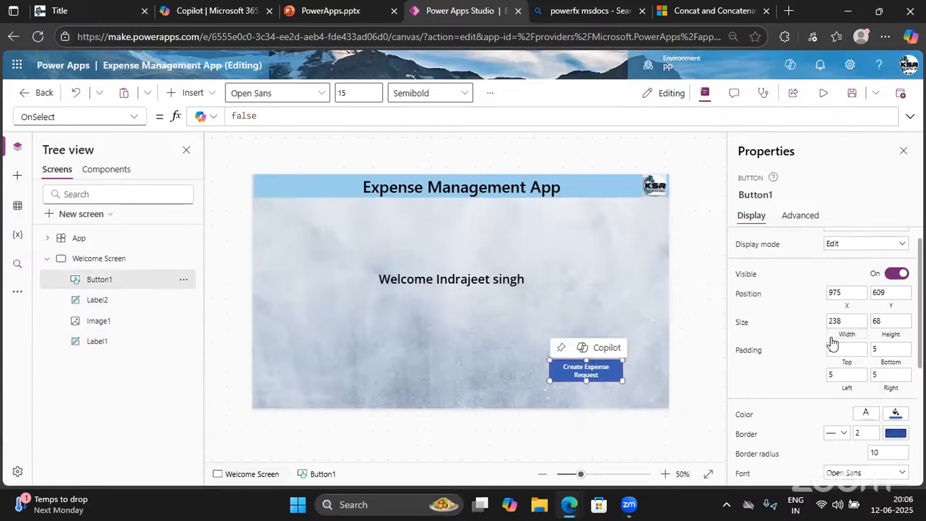
Scroll through Button1's full property list in the dropdown beside the formula bar
left_click(137, 122)
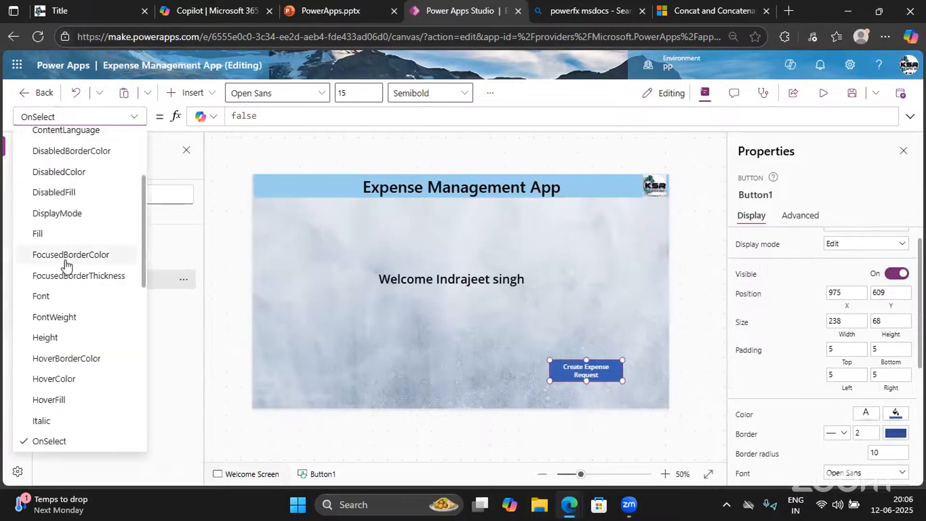
scroll(66, 352, "down", 3)
scroll(65, 354, "down", 3)
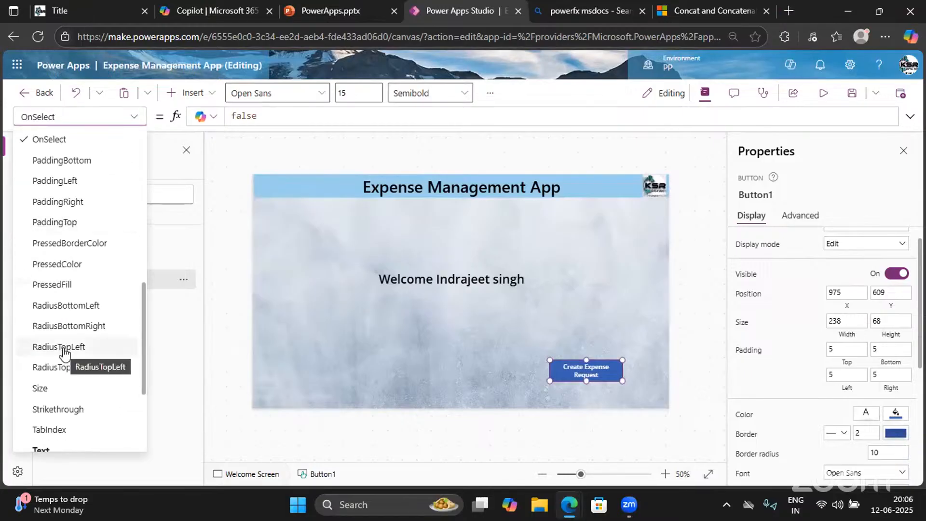
scroll(65, 354, "down", 2)
scroll(65, 354, "up", 7)
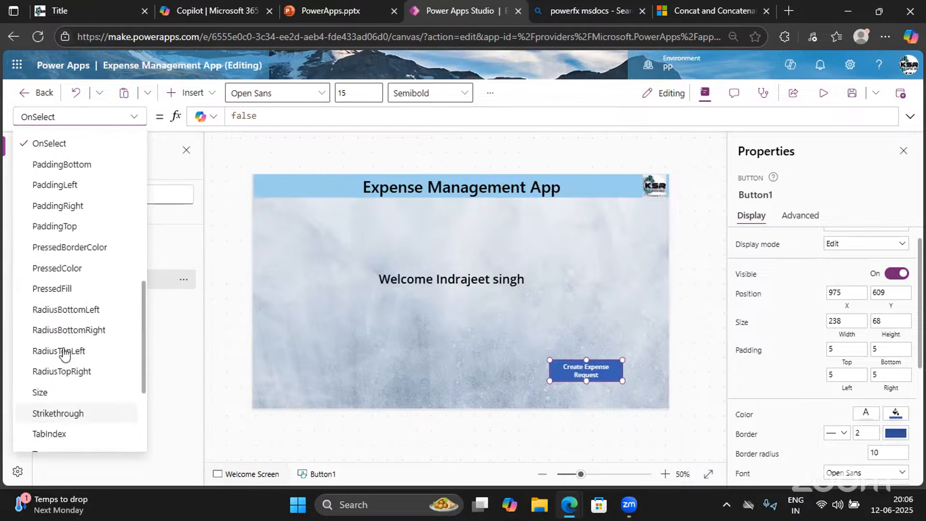
scroll(65, 354, "up", 1)
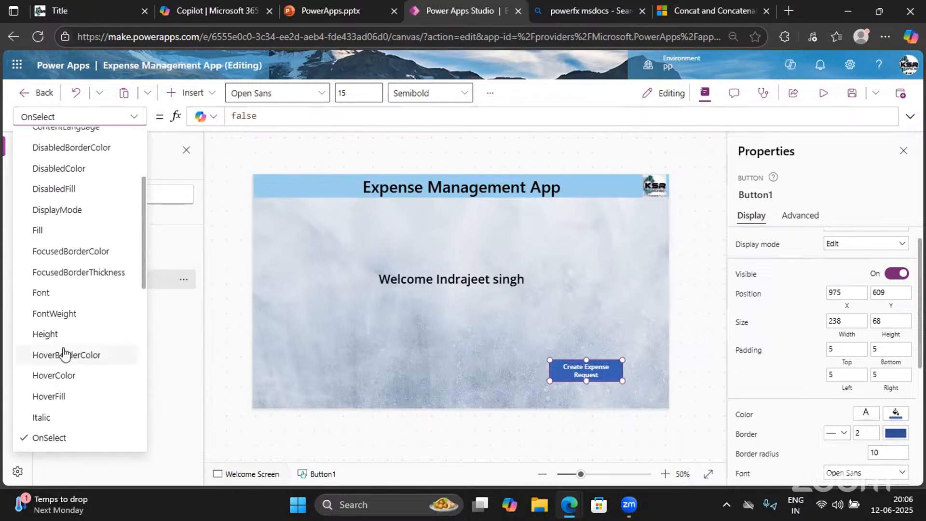
scroll(65, 354, "up", 3)
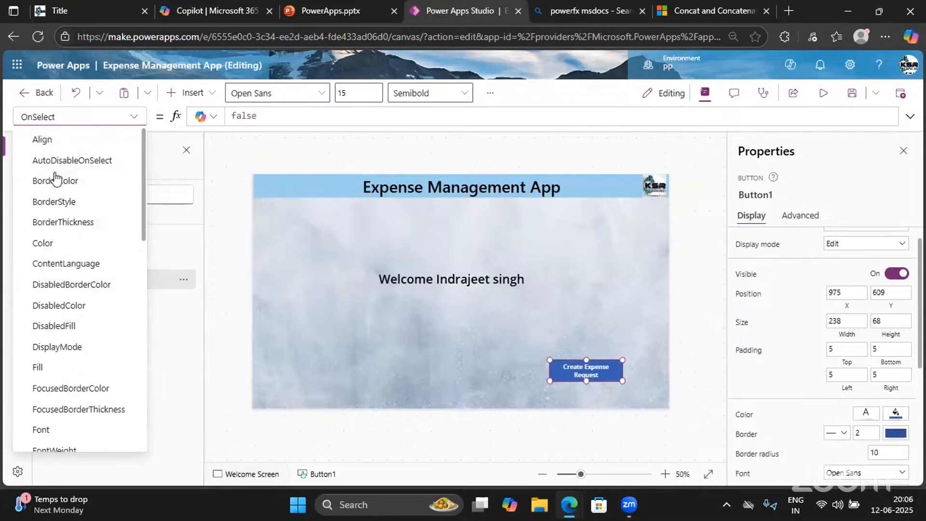
scroll(61, 305, "down", 5)
scroll(63, 312, "down", 5)
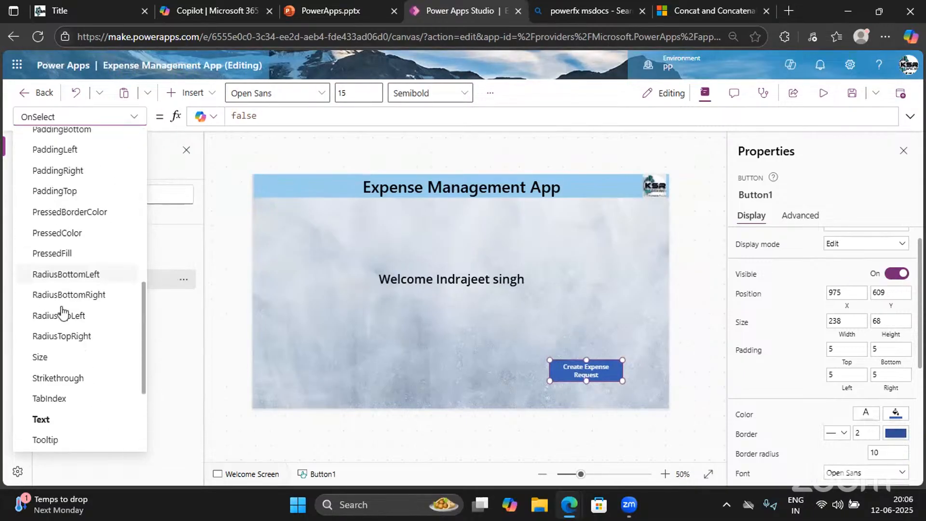
Set the button's fill to the header's light blue, hex 99CFEC
left_click(898, 413)
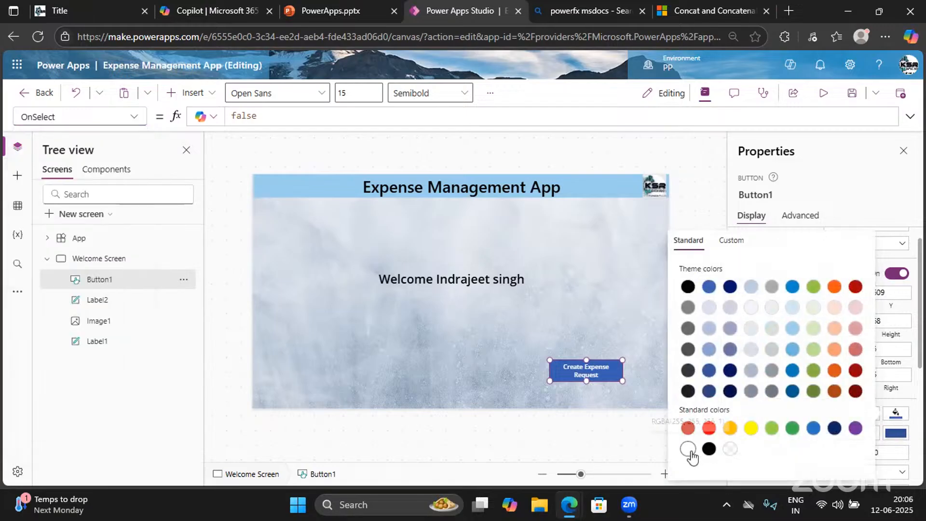
left_click(731, 241)
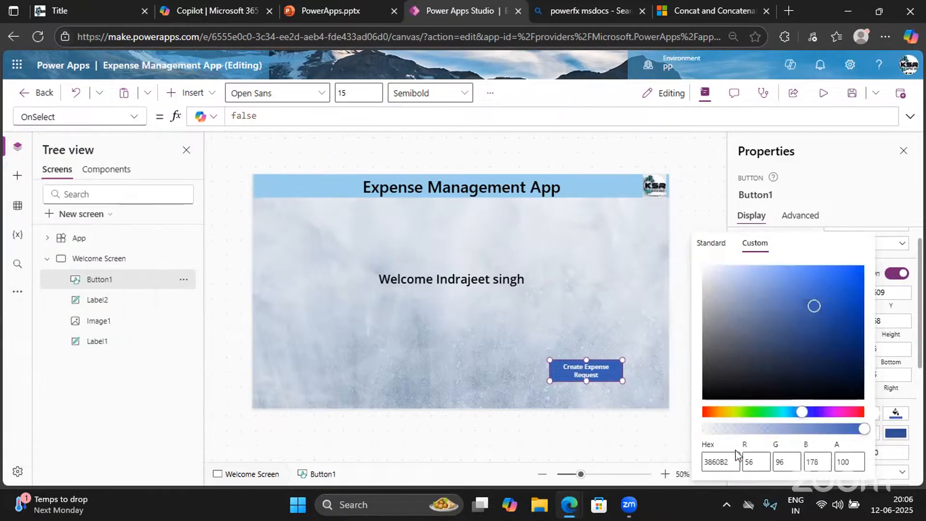
double_click(717, 462)
key("ctrl+v")
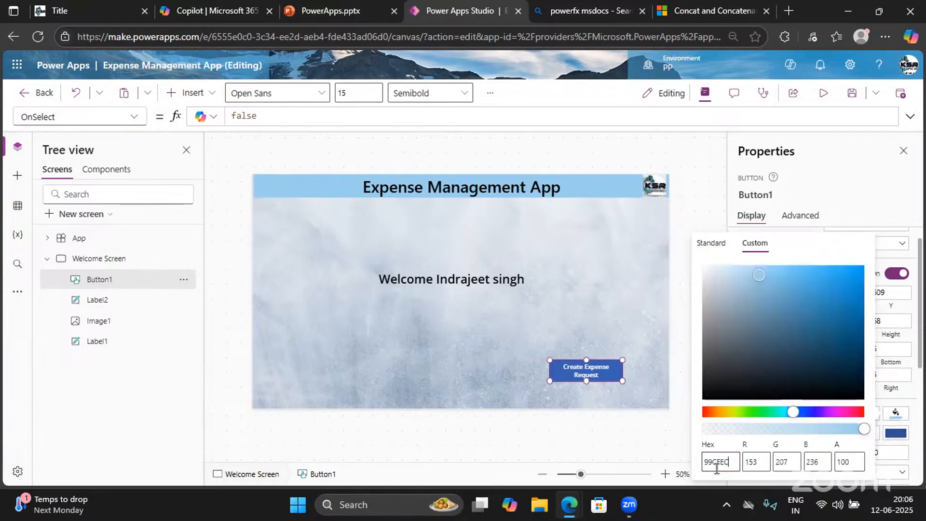
left_click(859, 208)
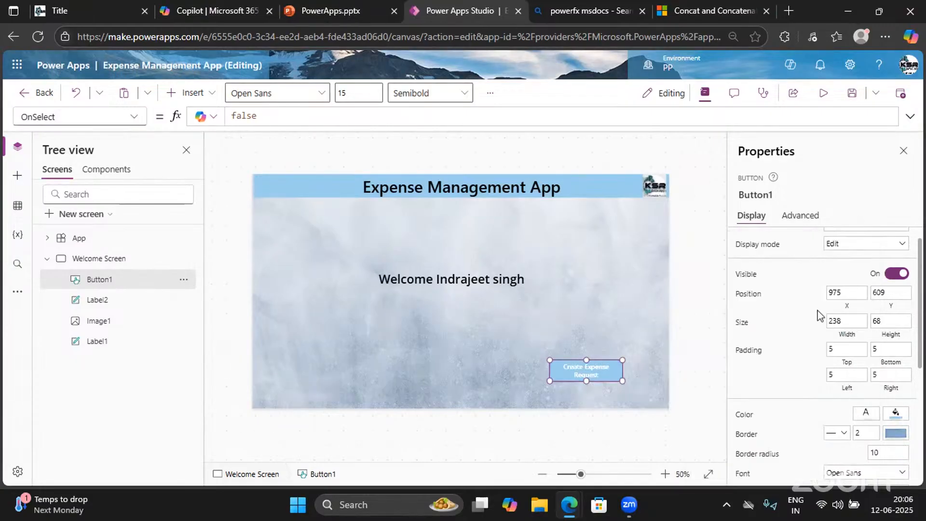
Make the button caption text black and view the font choices, with Open Sans applied
left_click(865, 413)
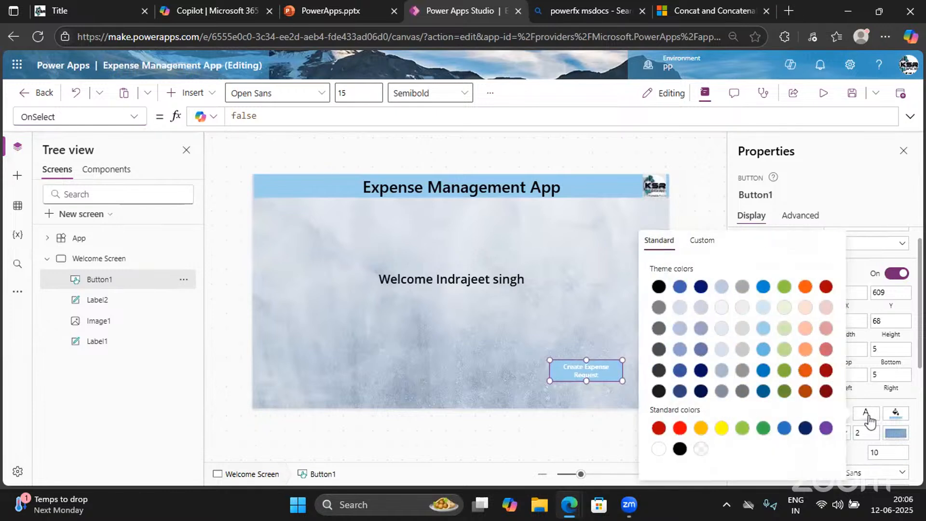
left_click(656, 288)
left_click(856, 205)
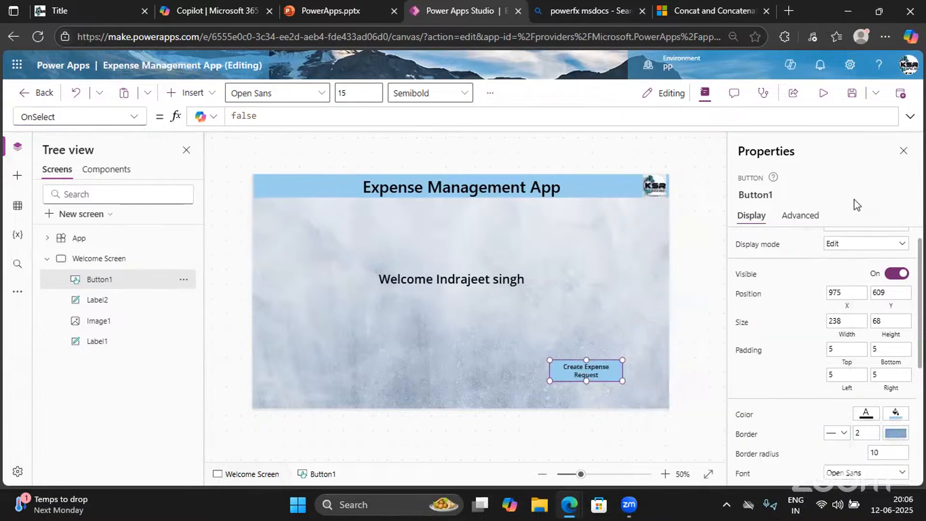
scroll(879, 328, "up", 1)
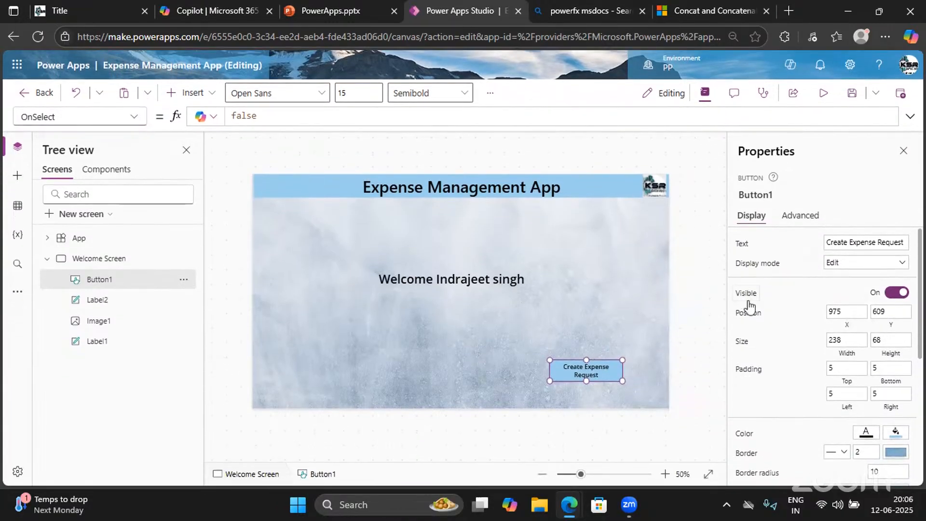
scroll(837, 387, "down", 3)
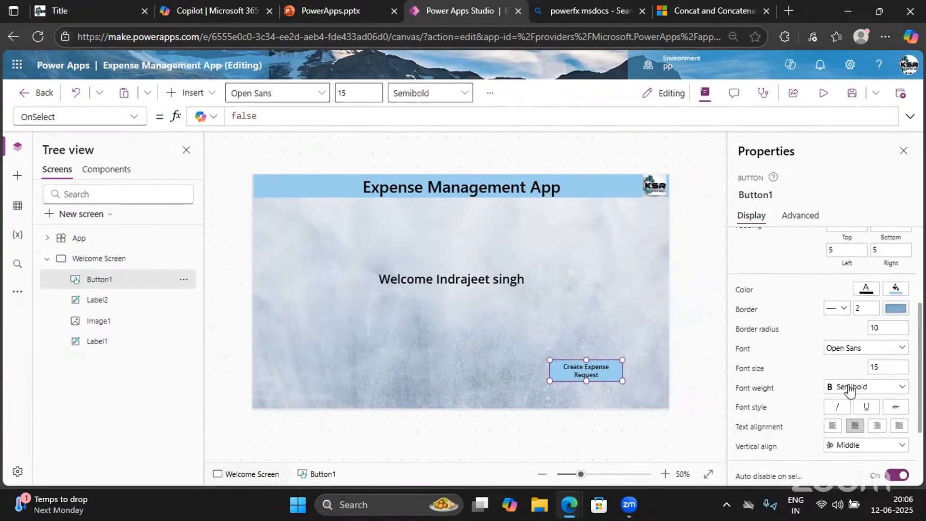
left_click(845, 349)
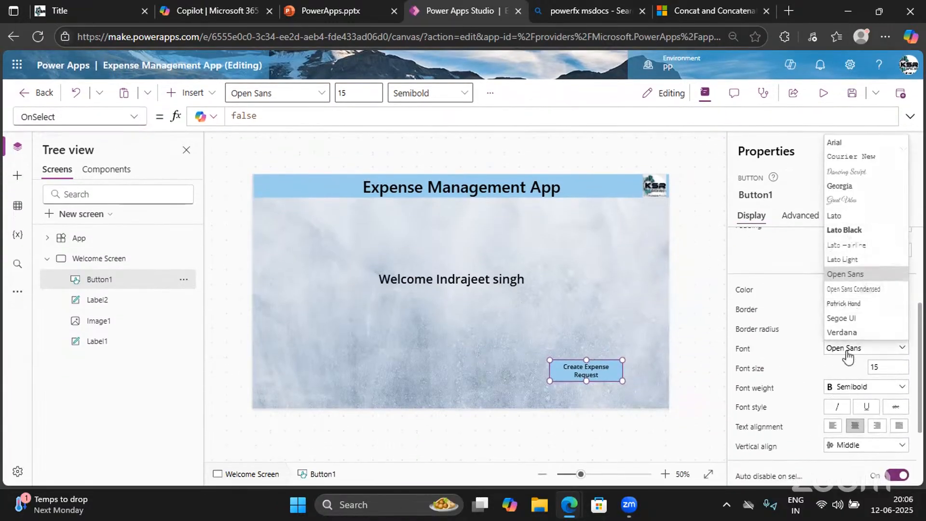
Set the Create Expense Request button's font to Segoe UI at size 20
left_click(841, 318)
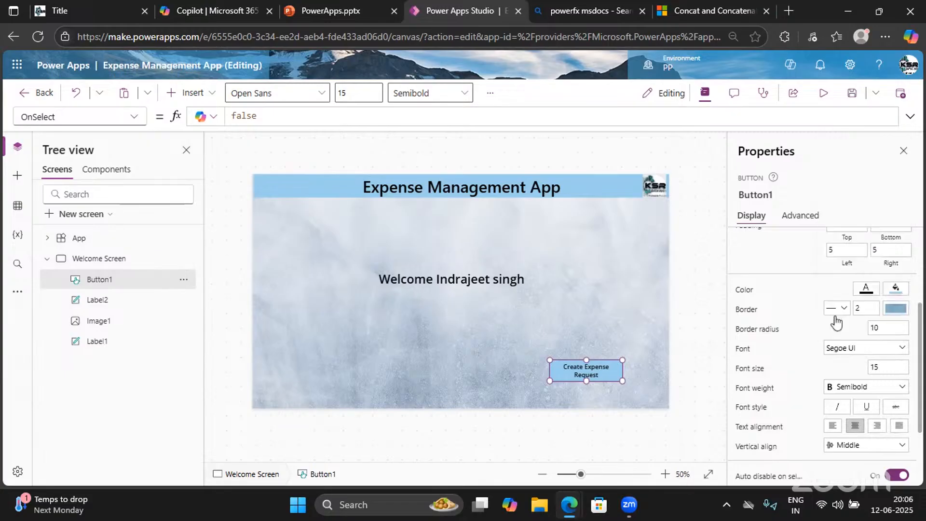
double_click(881, 368)
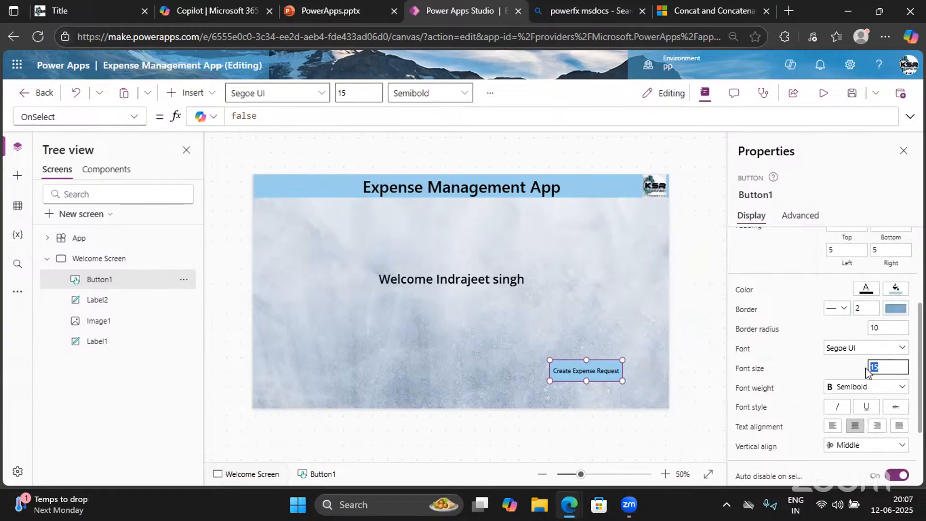
type("20")
left_click(816, 376)
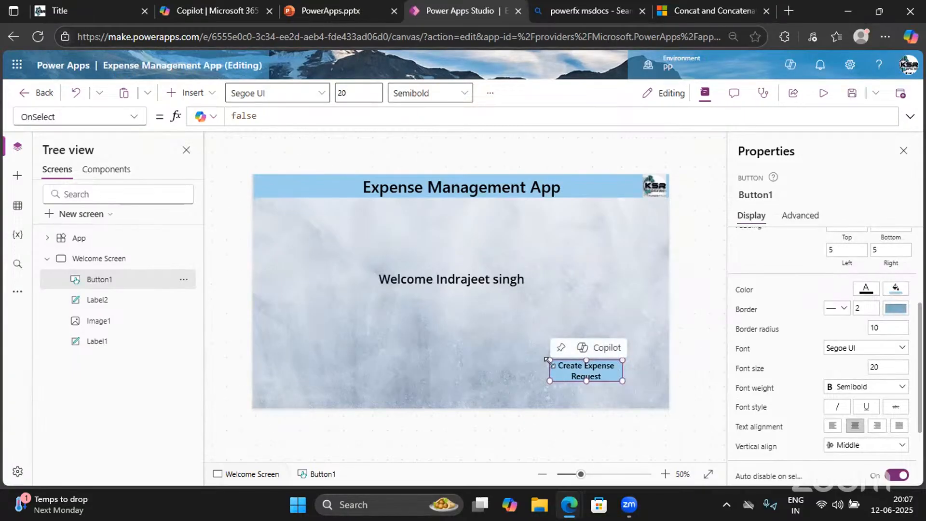
Raise the button's top edge to make it taller, then preview the app
left_click_drag(550, 357, 549, 352)
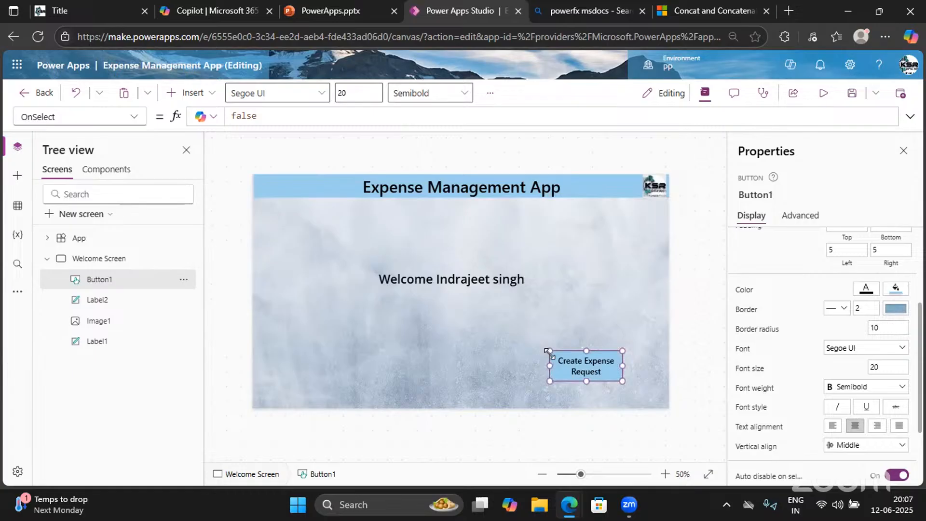
left_click(905, 151)
left_click(823, 94)
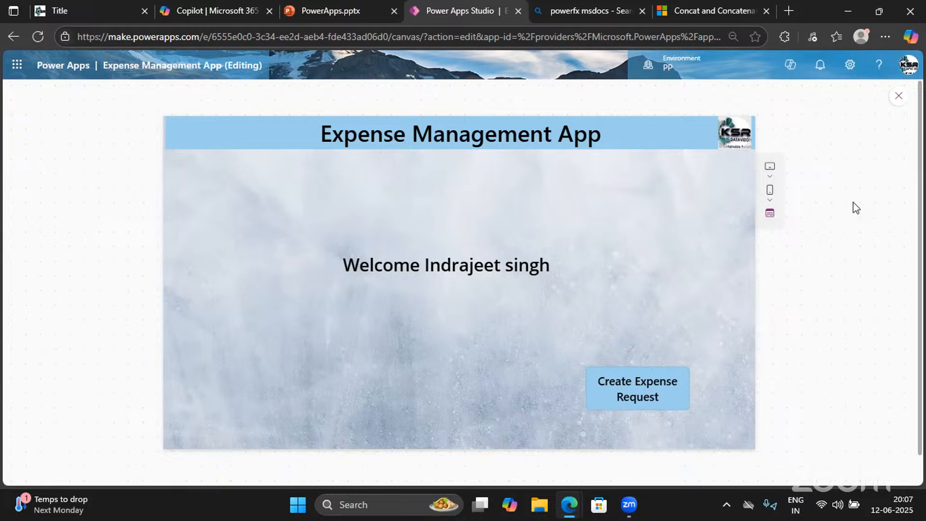
left_click(899, 98)
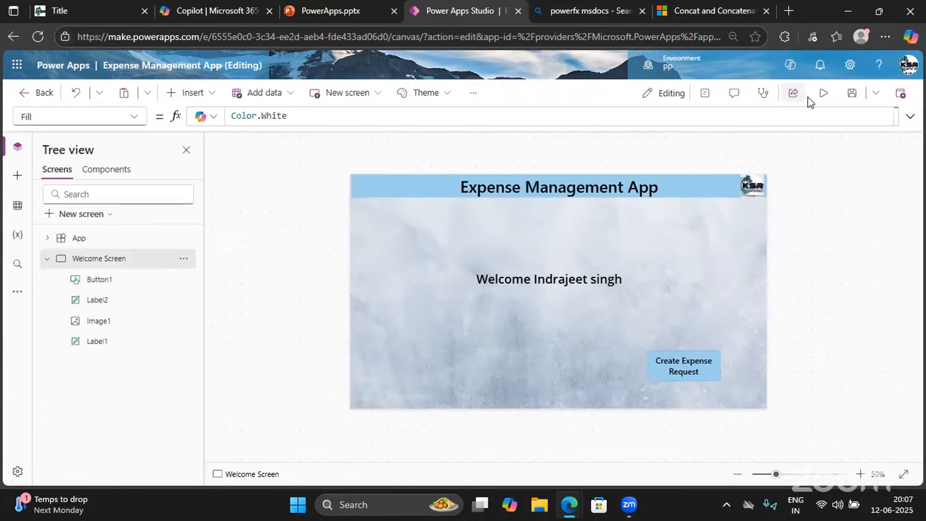
Save the Expense Management App with its restyled Create Expense Request button
left_click(851, 96)
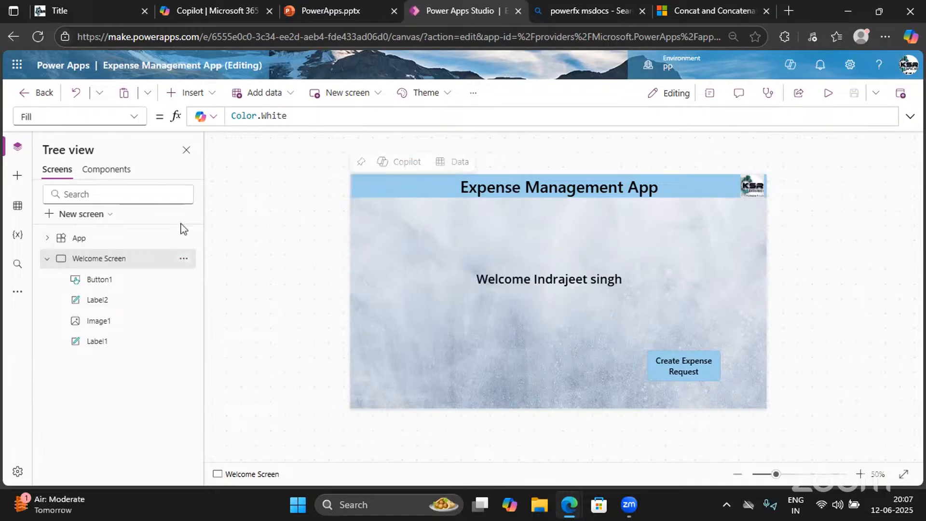
Add a blank screen and select the Welcome Screen's title label and logo image
left_click(80, 217)
left_click(190, 202)
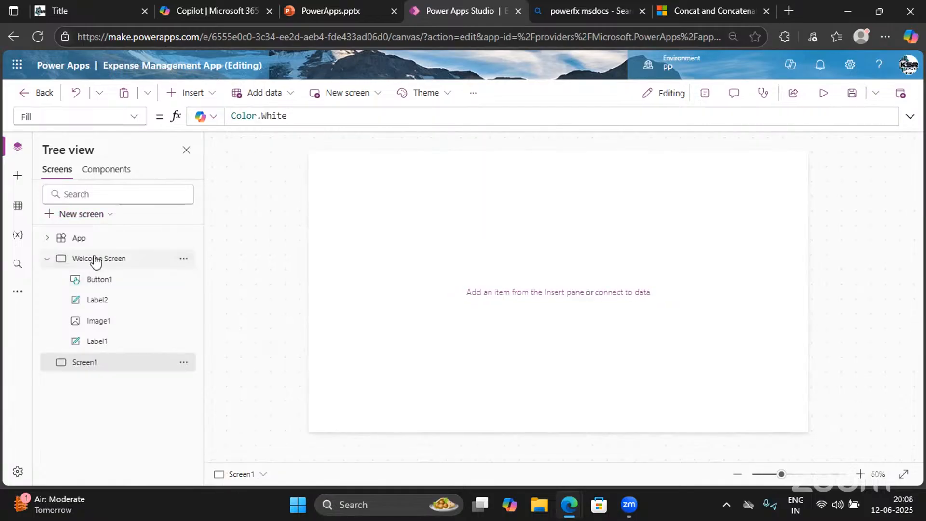
left_click(96, 260)
left_click(374, 168)
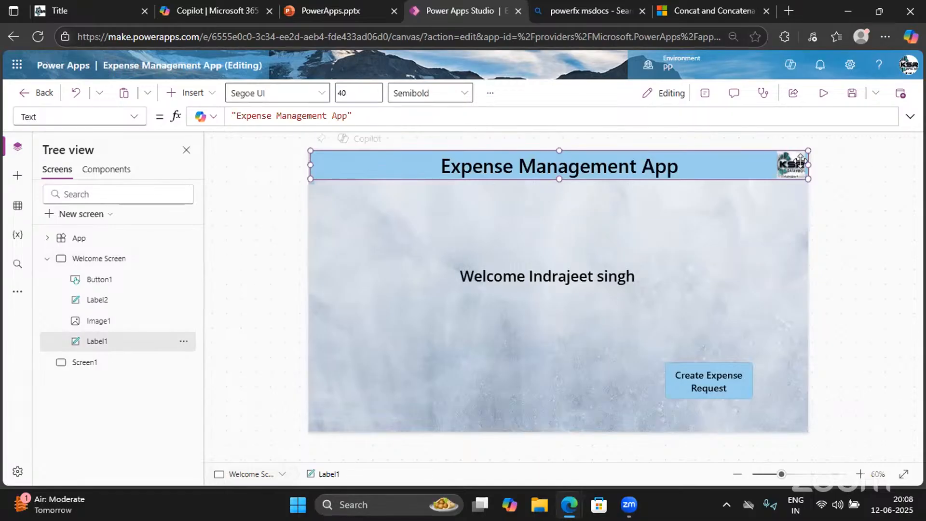
left_click(791, 182)
left_click(791, 166)
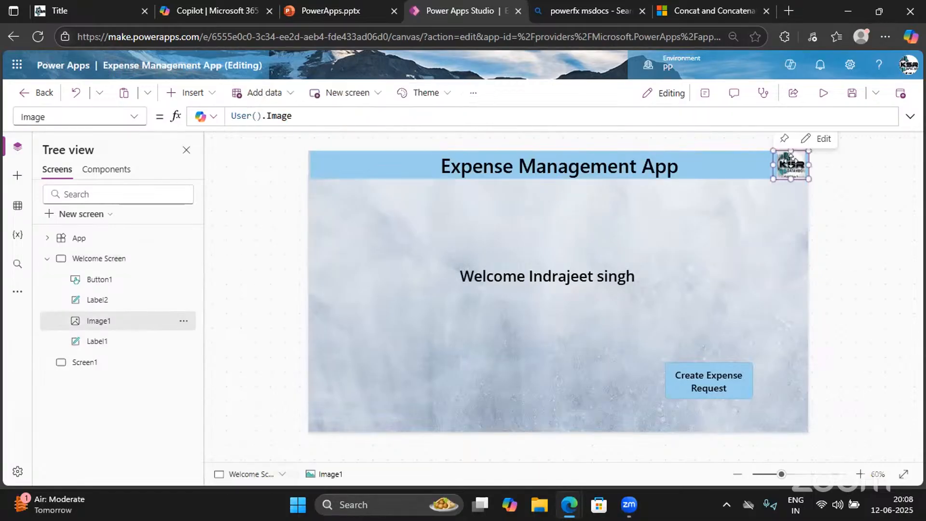
left_click(755, 164, "shift")
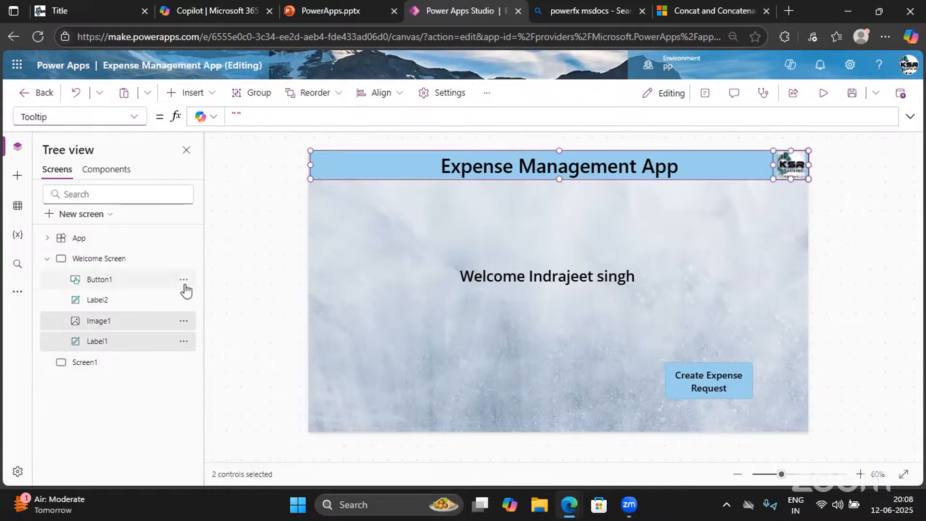
Paste the title label and logo image onto the new Screen1
left_click(89, 364)
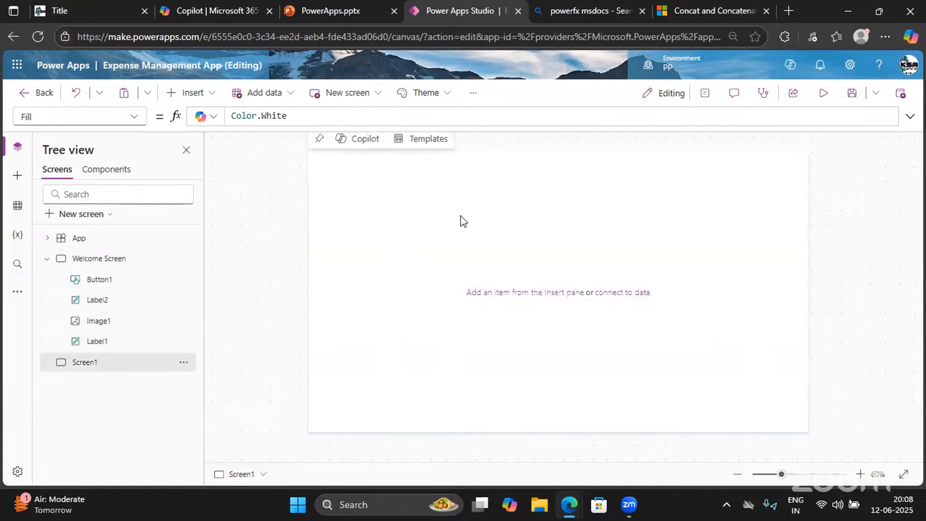
key("ctrl+v")
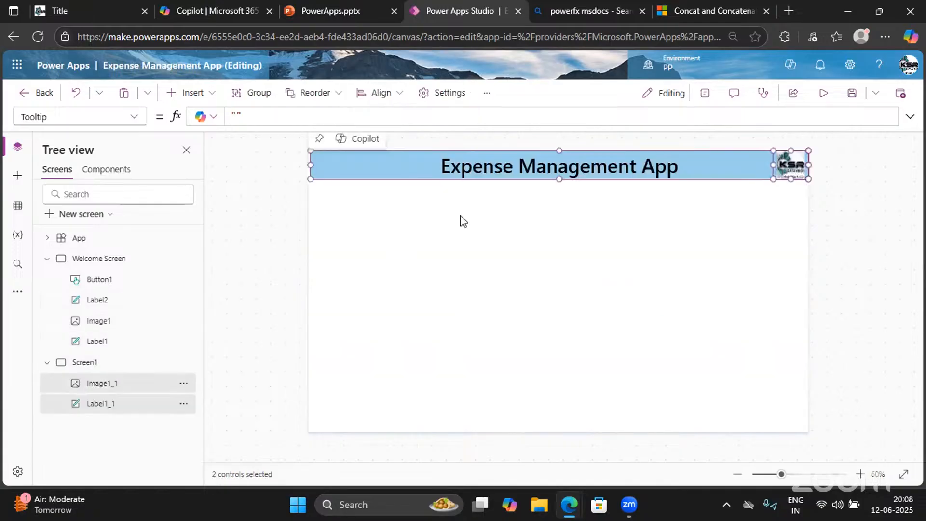
left_click(93, 260)
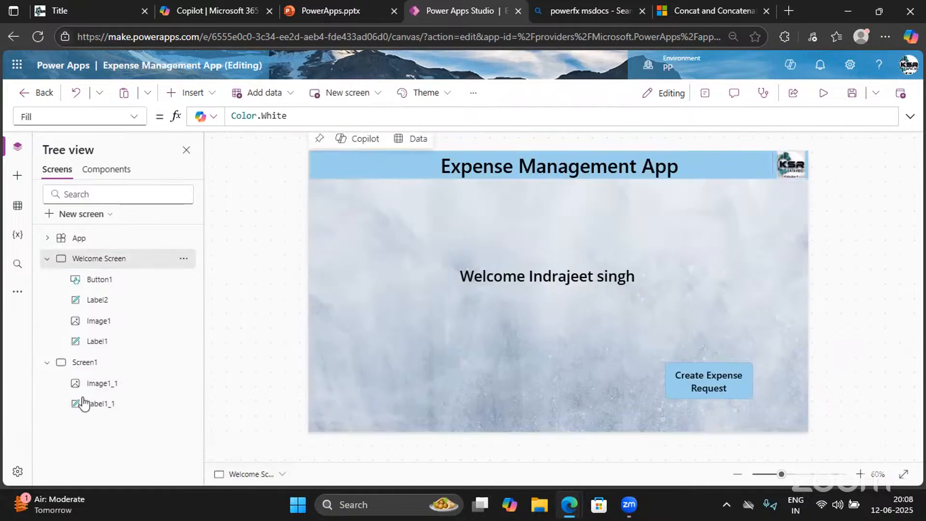
left_click(83, 363)
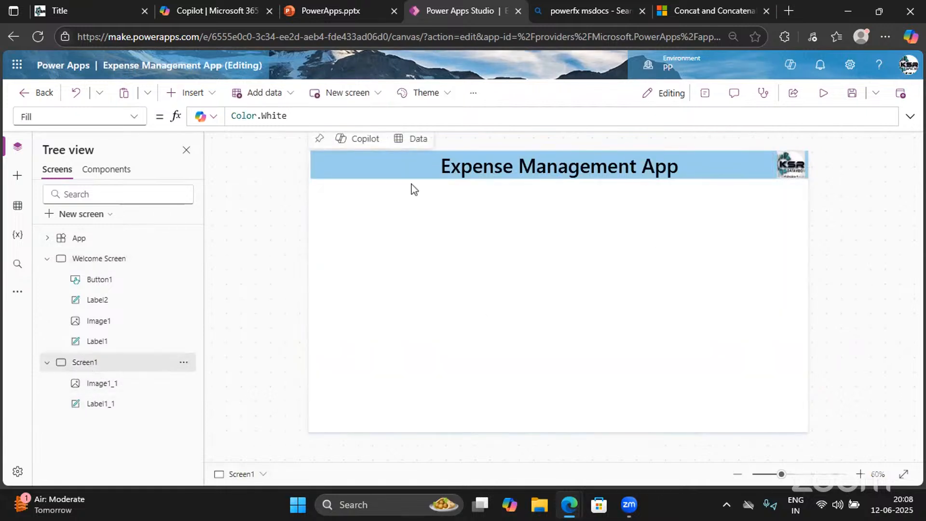
Use the misty stock image as Screen1's background, positioned to Fill
left_click(471, 94)
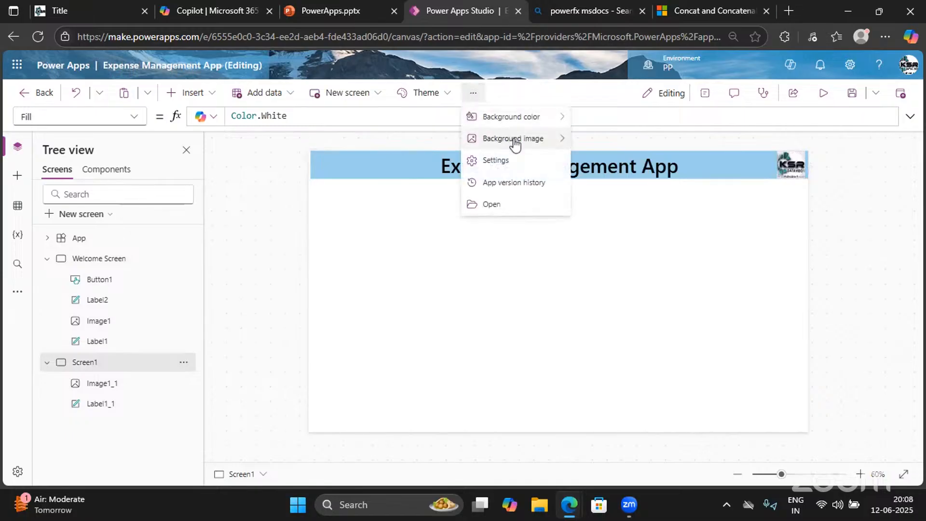
mouse_move(515, 145)
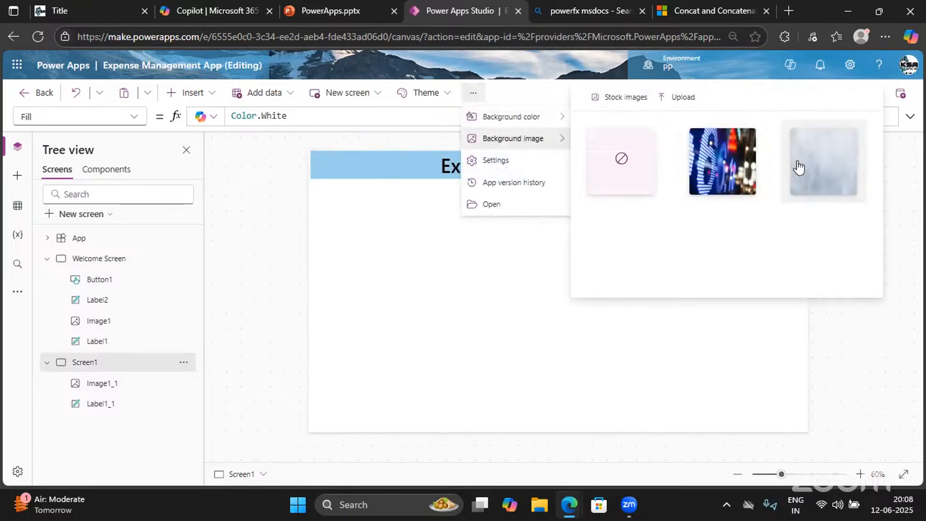
left_click(798, 166)
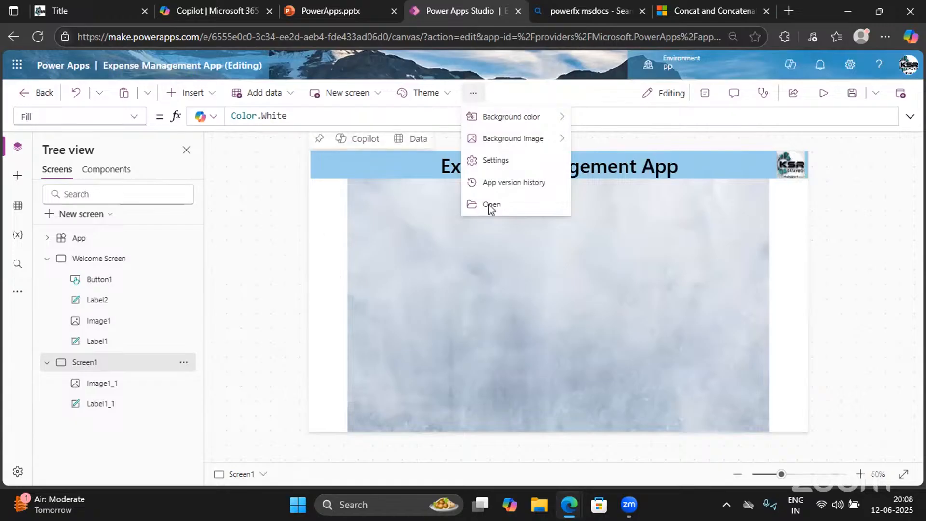
left_click(702, 97)
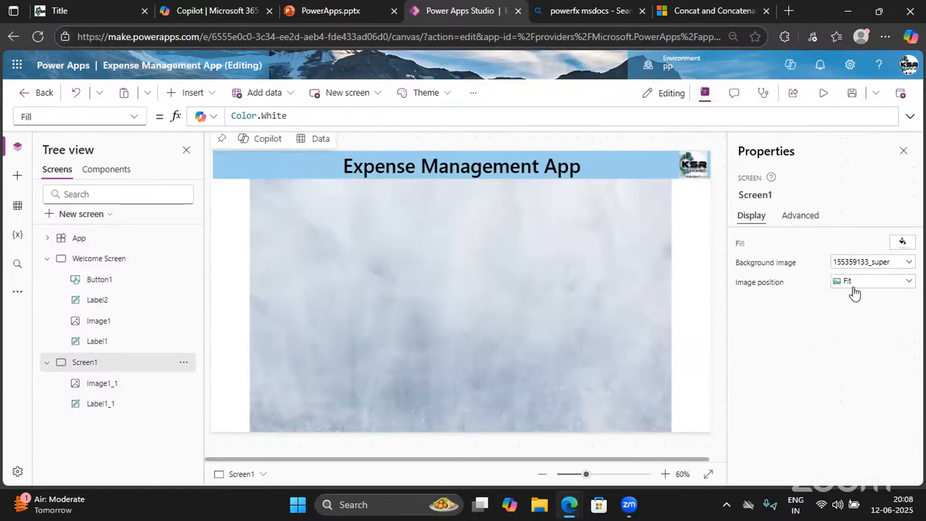
left_click(851, 282)
left_click(849, 311)
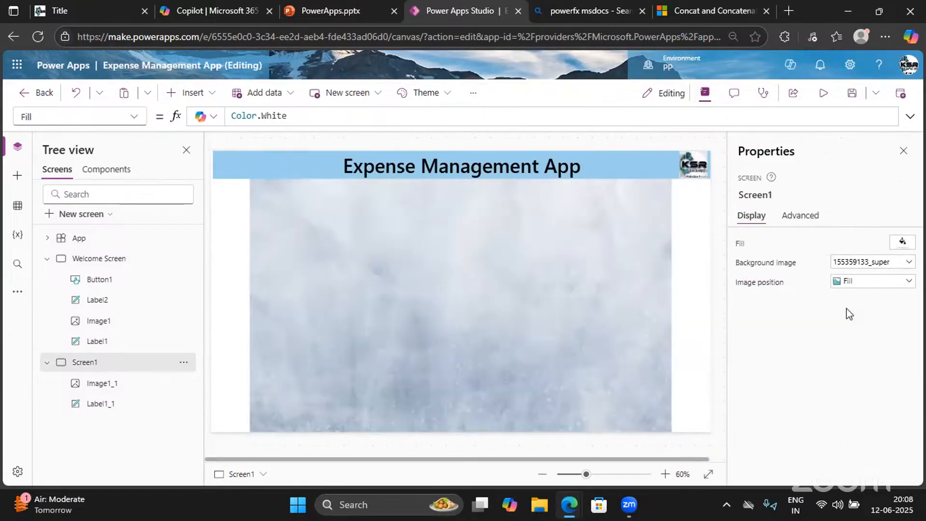
left_click(903, 152)
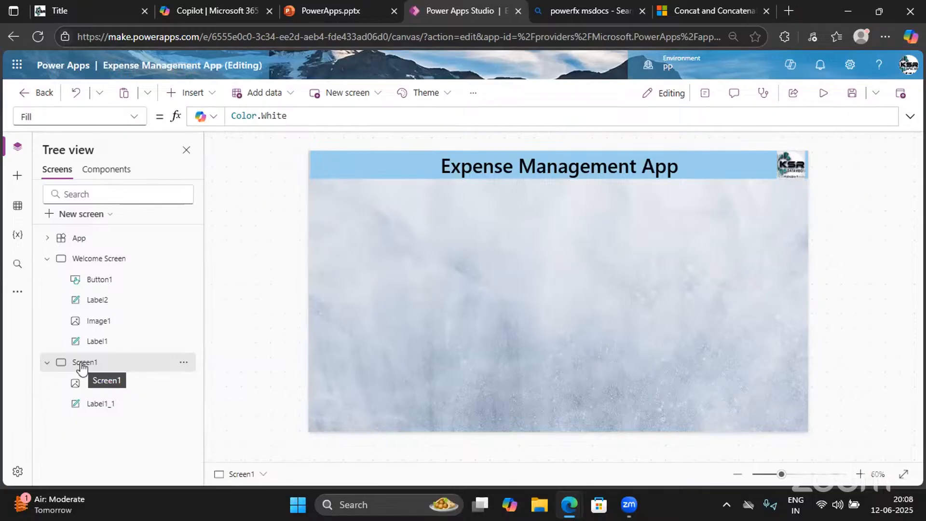
Rename Screen1 to 'Create Expense Screen'
left_click(184, 362)
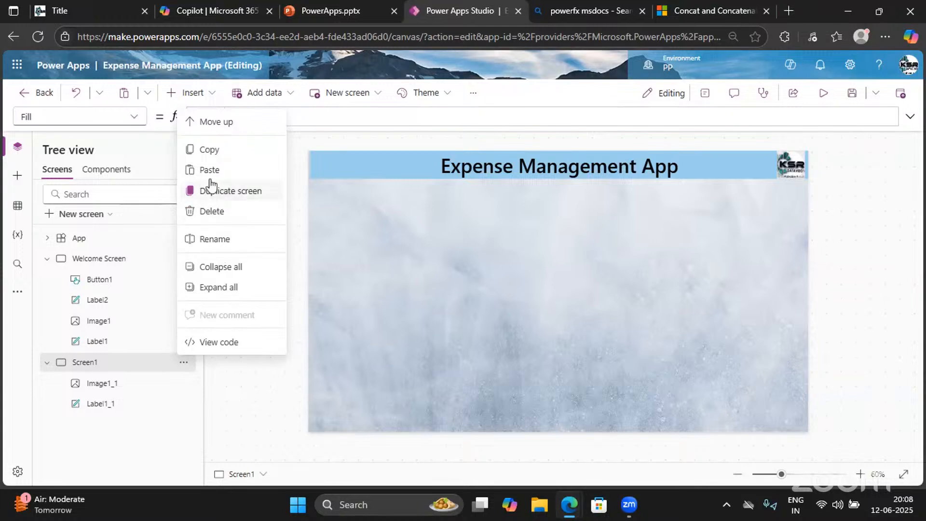
left_click(215, 241)
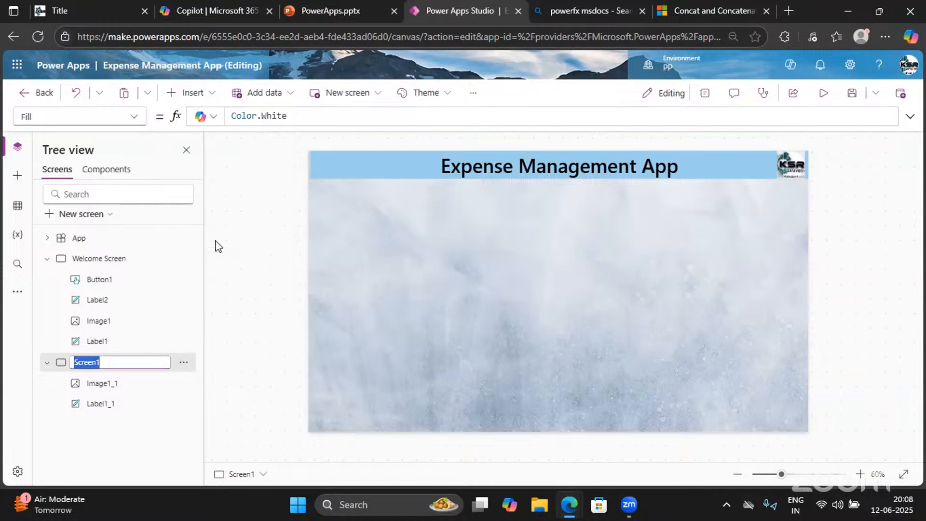
key("BackSpace")
type("Create Expens")
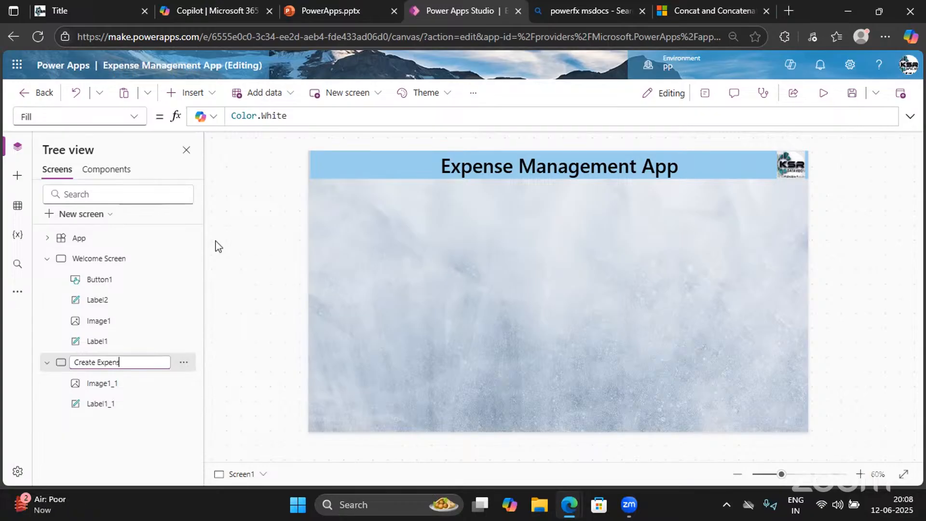
type("e Screen")
key("Return")
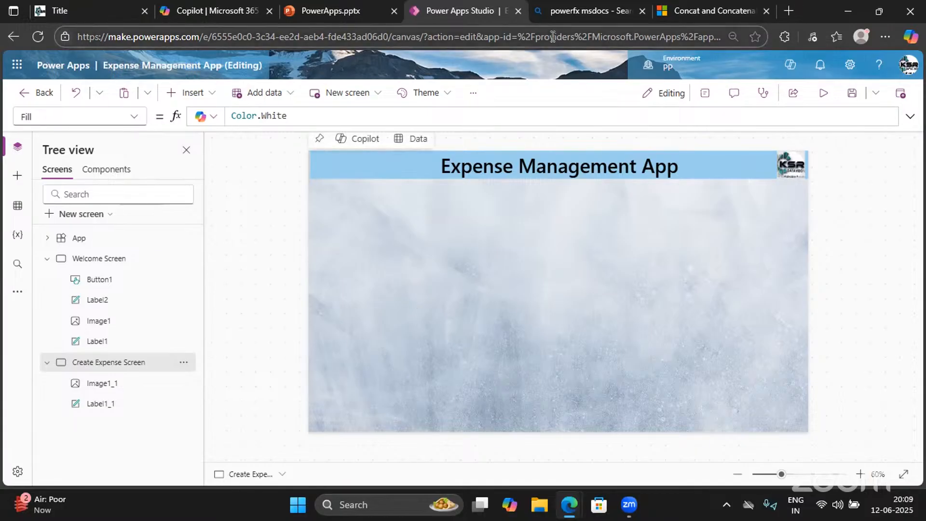
Open the PowerPlatformindra SharePoint site's Documents library from the browser address bar
left_click(664, 11)
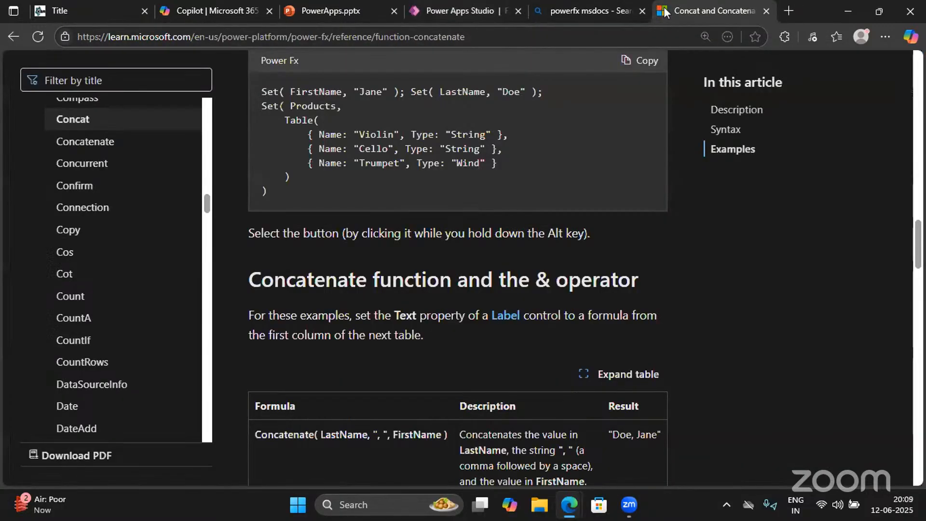
left_click(495, 39)
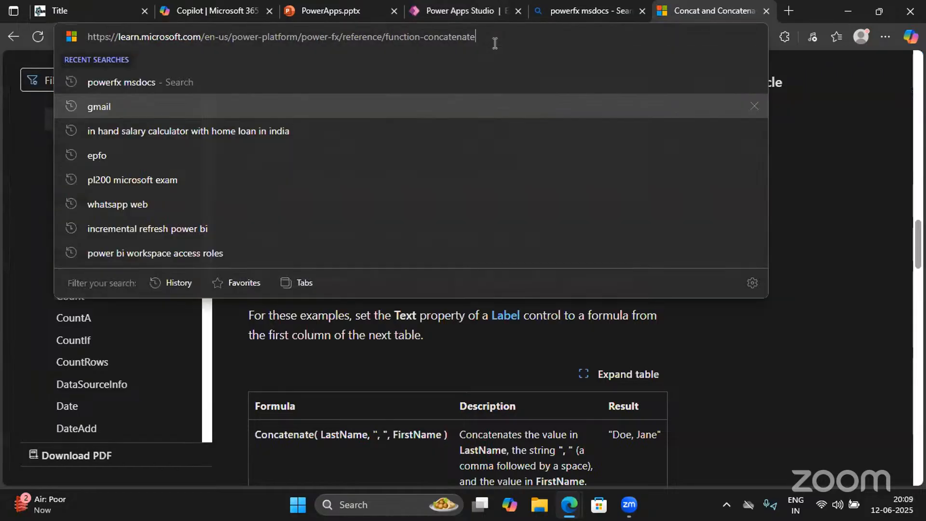
type("sharepoint")
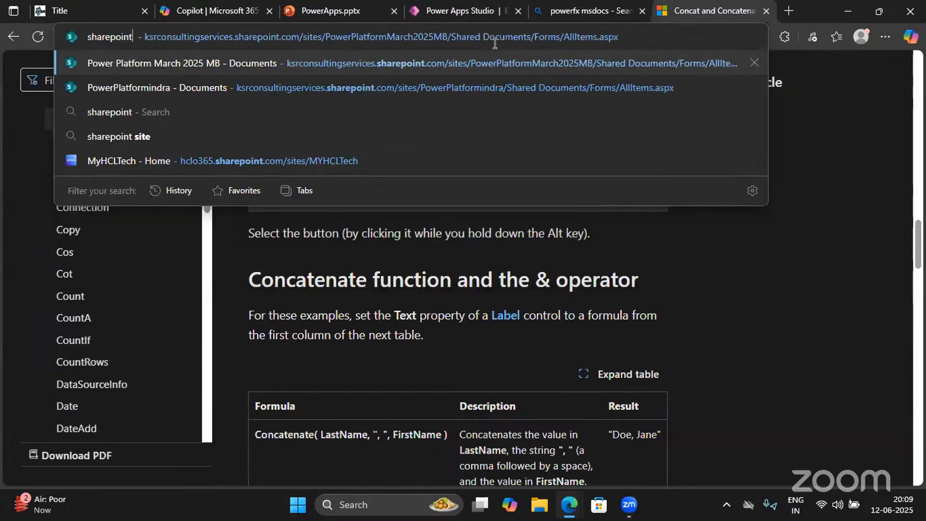
key("Down")
left_click(166, 81)
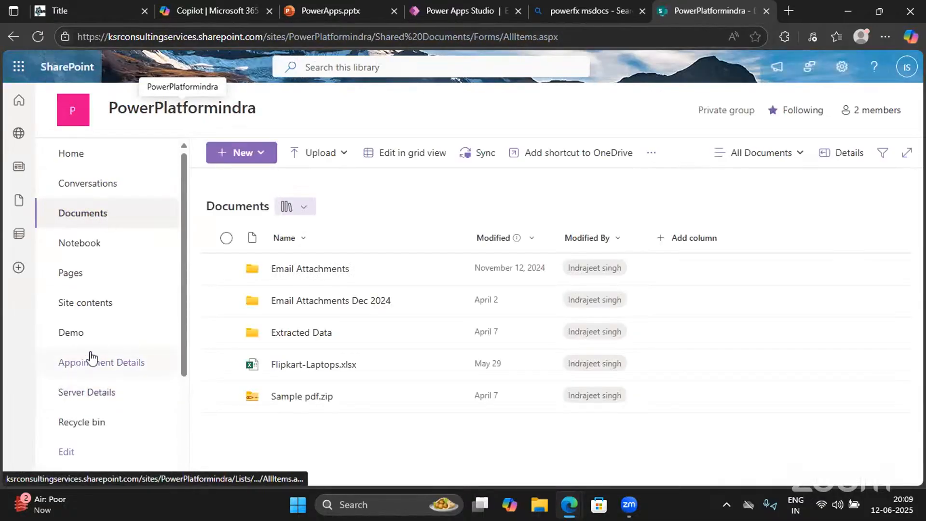
scroll(92, 357, "down", 3)
scroll(92, 357, "up", 3)
scroll(88, 405, "down", 3)
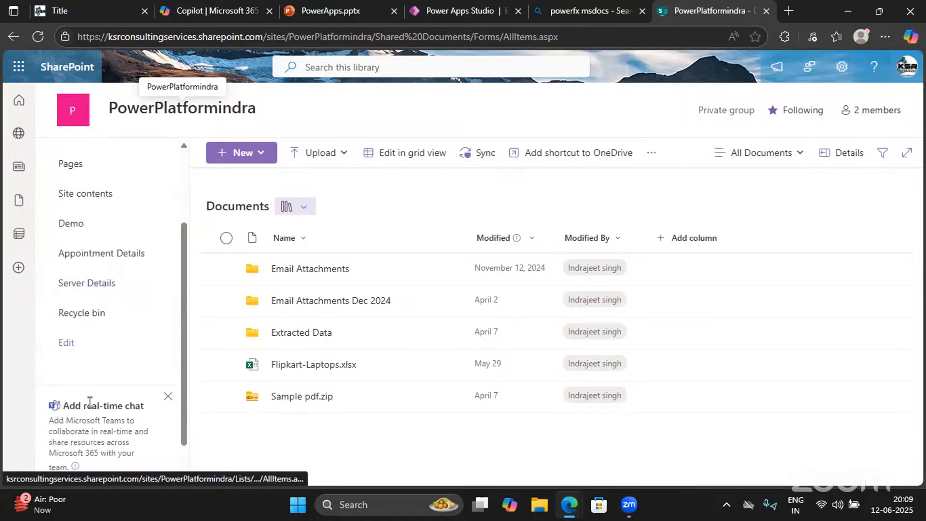
scroll(90, 401, "up", 2)
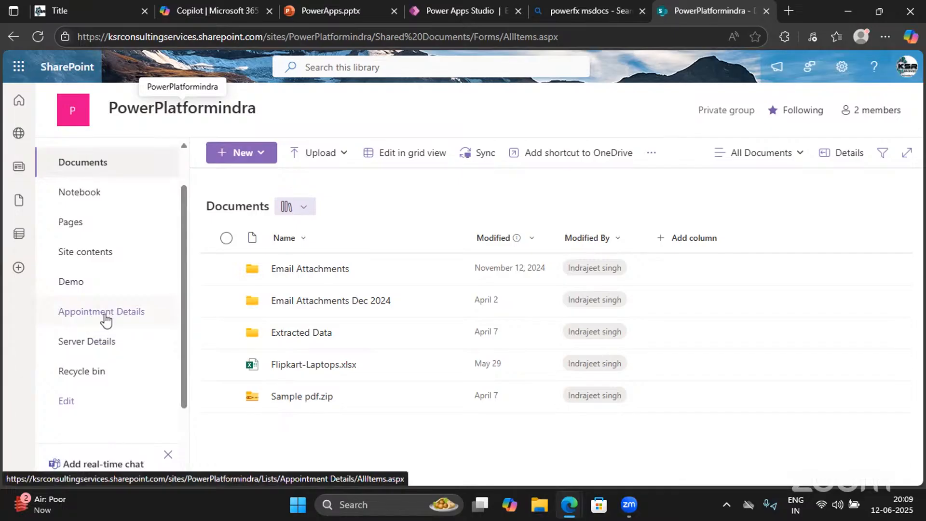
Open the PowerPlatformindra site's Expense Tracker list, then return to Power Apps Studio
left_click(19, 103)
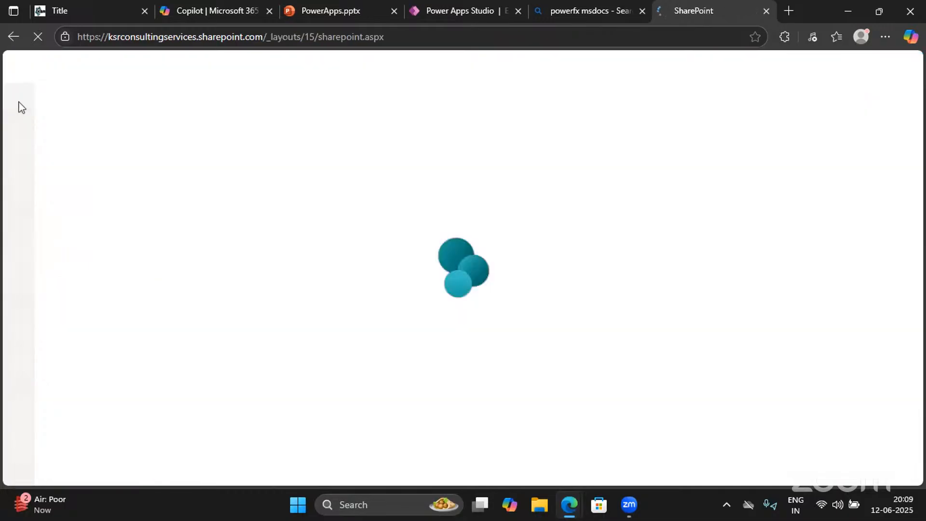
scroll(368, 351, "down", 2)
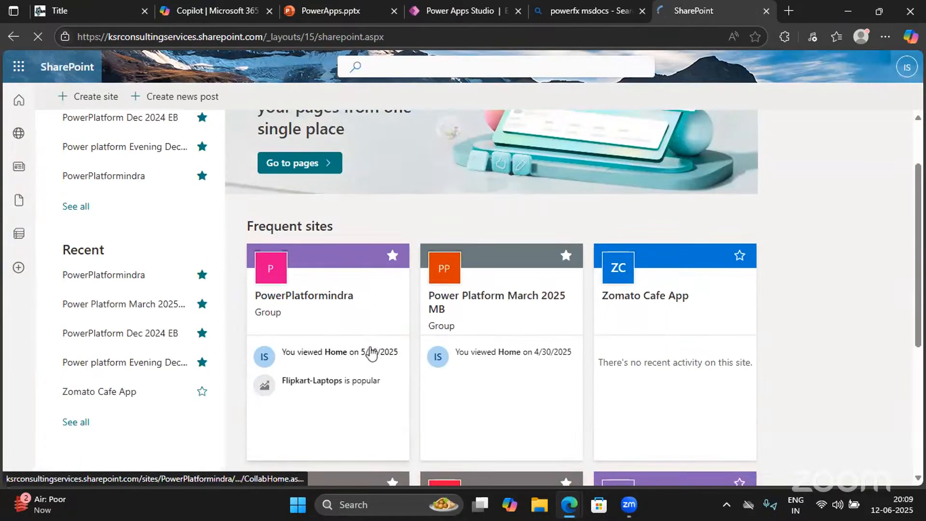
left_click(322, 307)
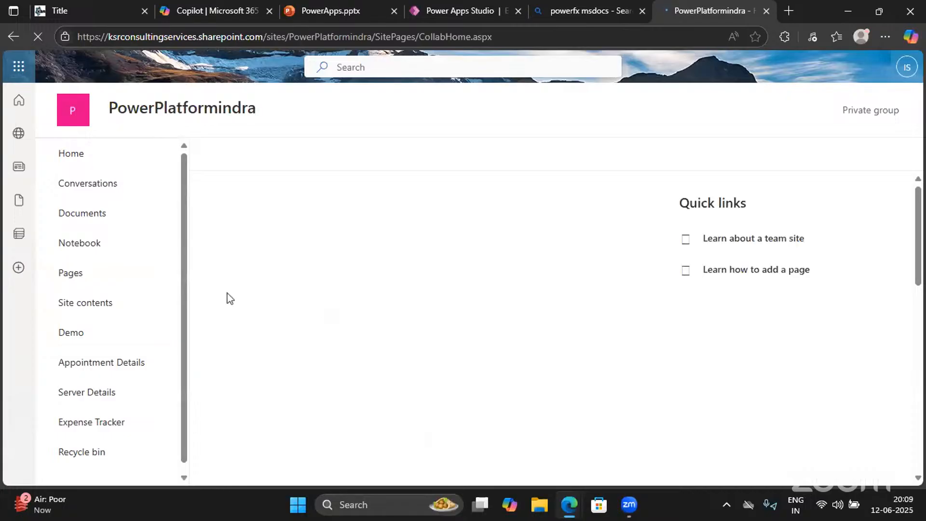
left_click(97, 432)
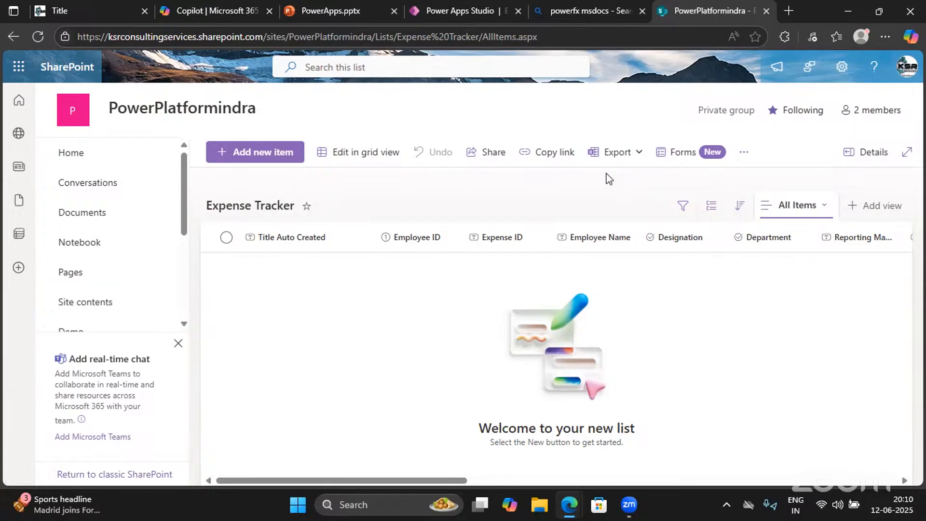
left_click(449, 14)
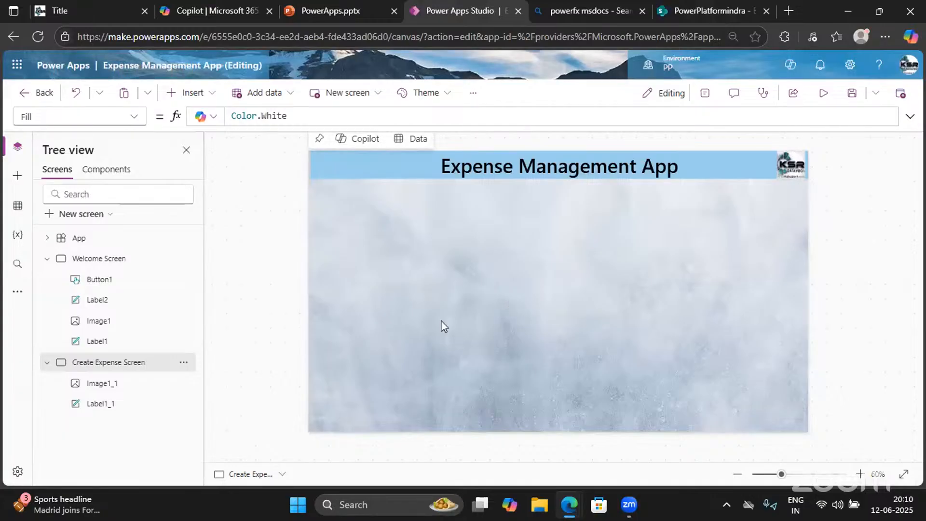
Move the SharePoint list tab beside the Power Apps Studio tab and close the app preview
left_click(700, 6)
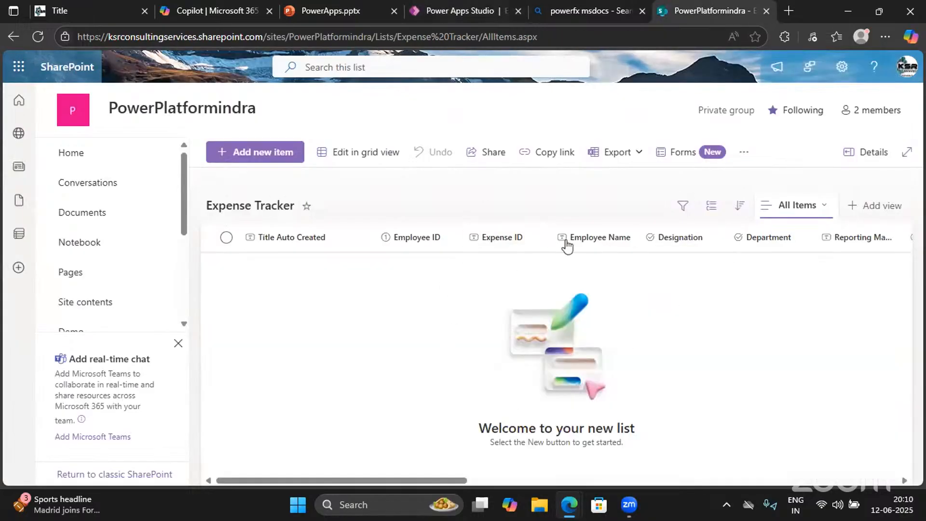
left_click_drag(694, 11, 583, 11)
left_click(456, 10)
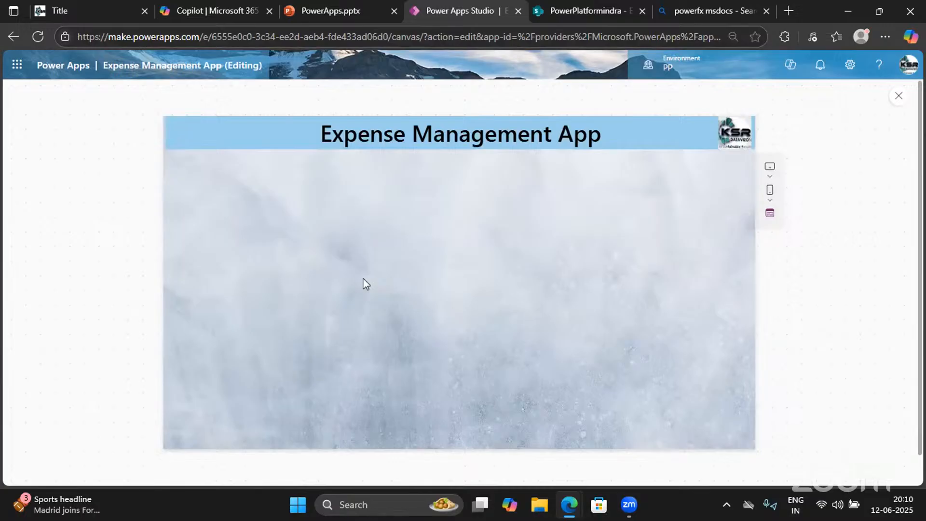
left_click(899, 96)
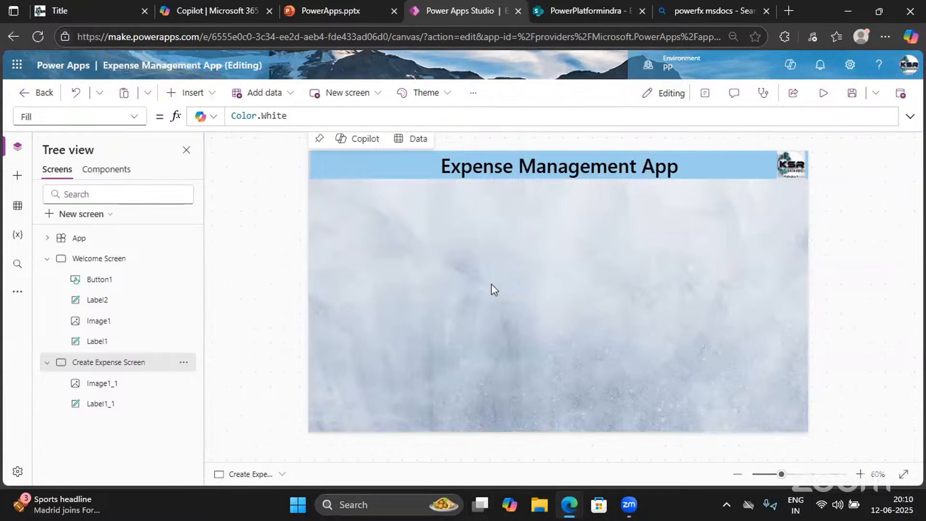
Insert an Edit form, found by searching 'Form', onto the Create Expense Screen
left_click(193, 92)
left_click(201, 119)
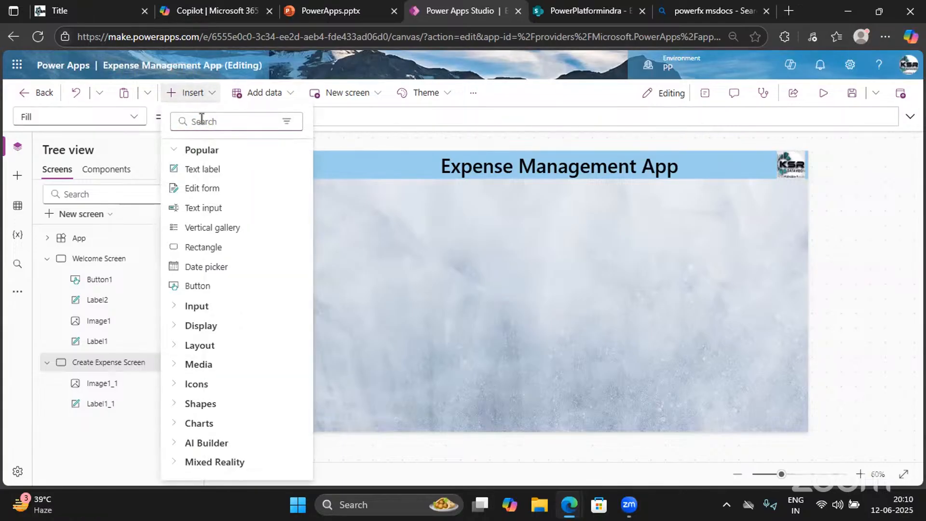
type("Form")
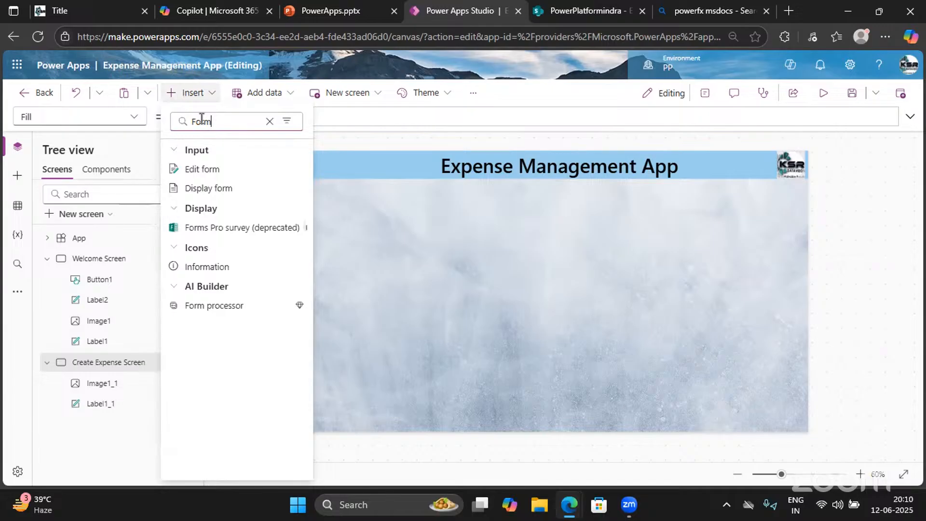
left_click(201, 169)
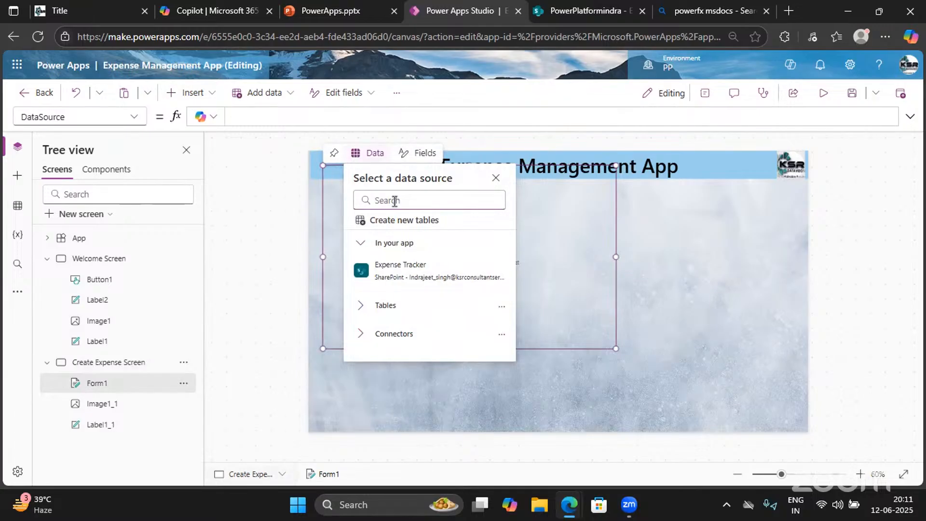
Bind Form1 to Expense Tracker, then move and stretch it across the screen below the header
left_click(428, 277)
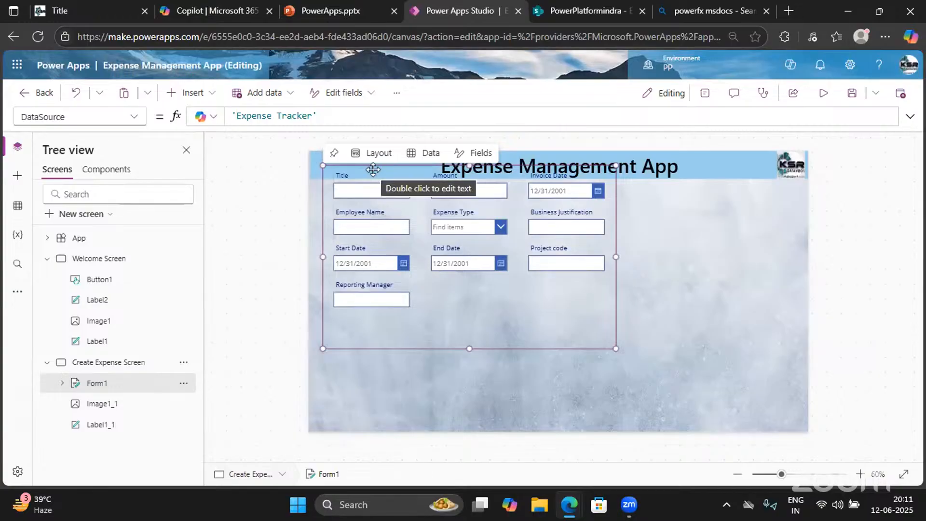
left_click(374, 187)
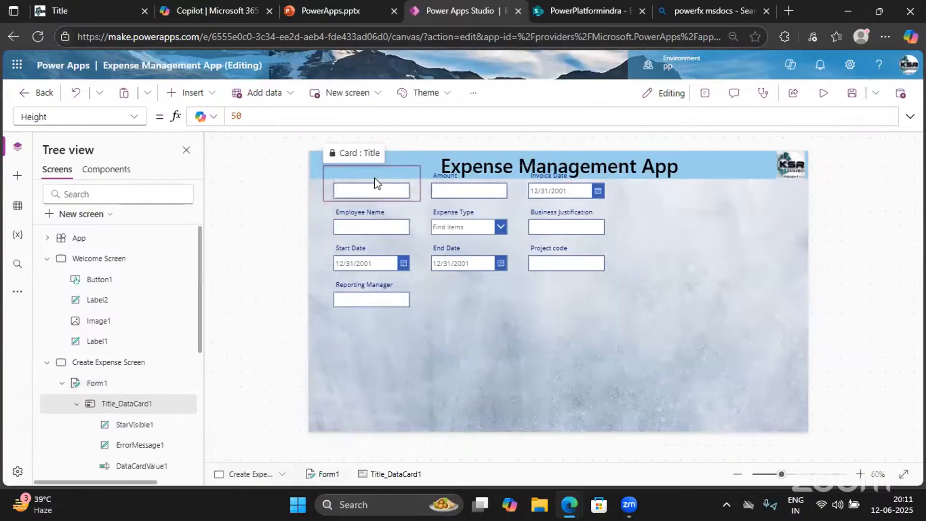
left_click(478, 324)
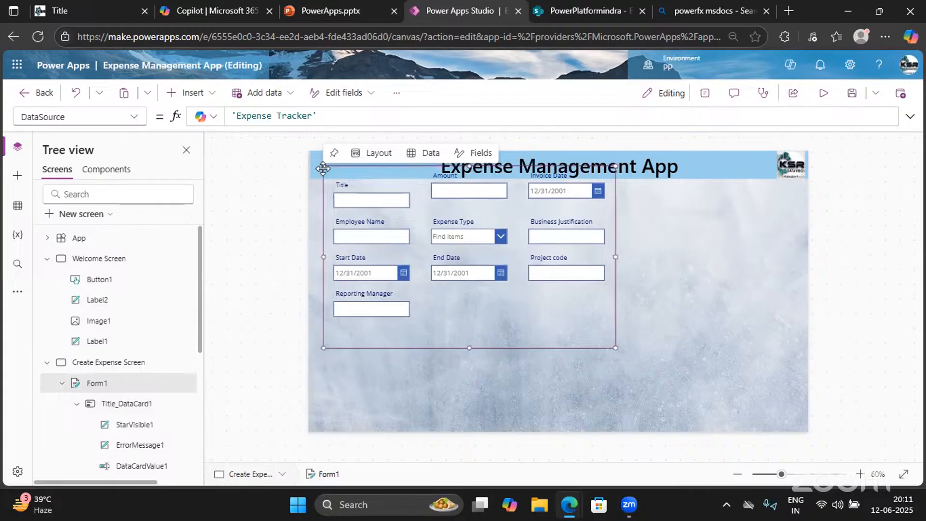
left_click_drag(322, 165, 313, 205)
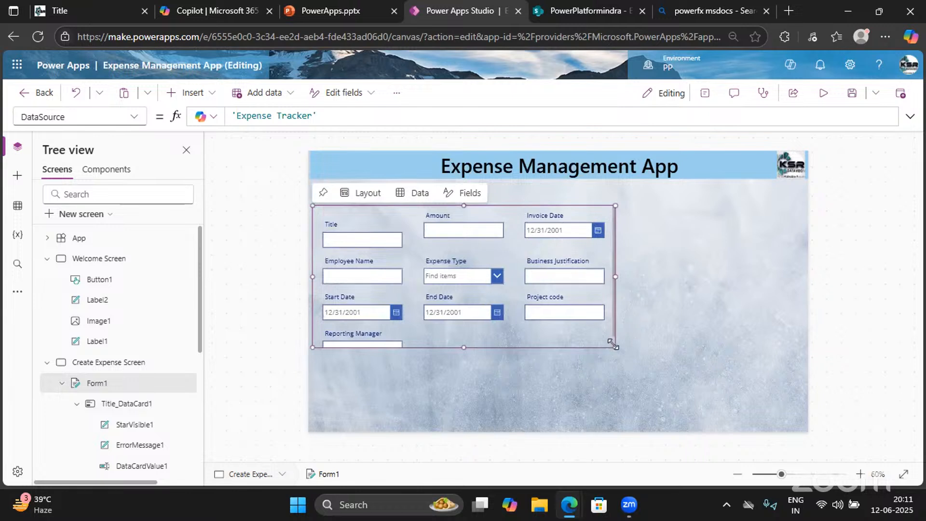
left_click_drag(615, 347, 786, 400)
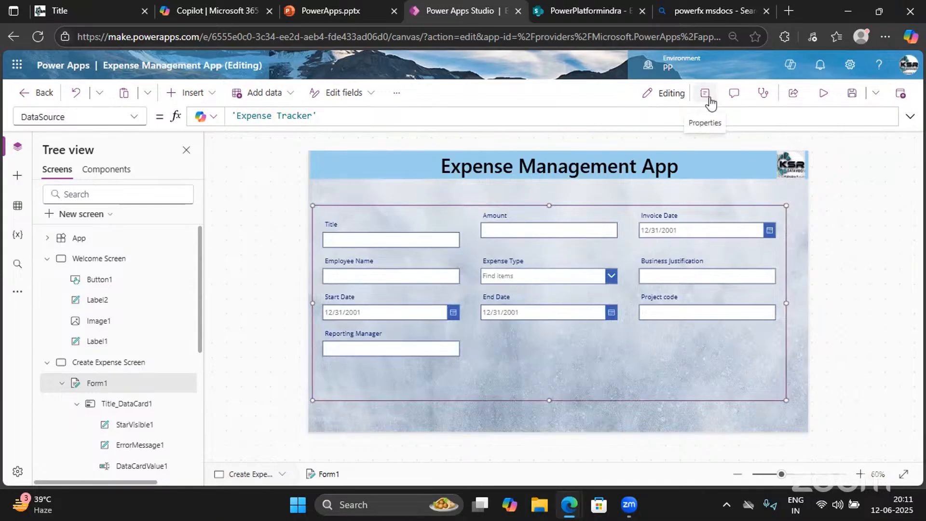
left_click(340, 227)
left_click(352, 223)
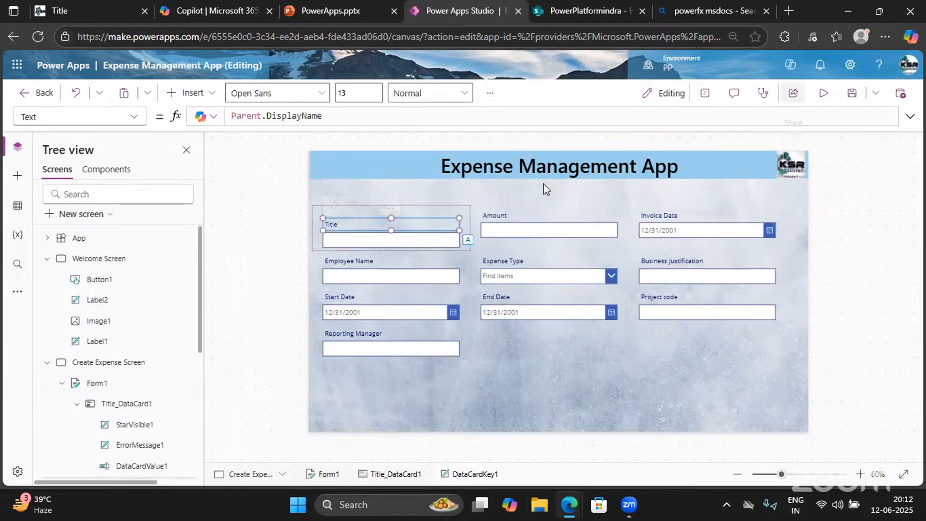
Delete the Title field card and rename the form 'Expense create Form'
left_click(464, 250)
key("Delete")
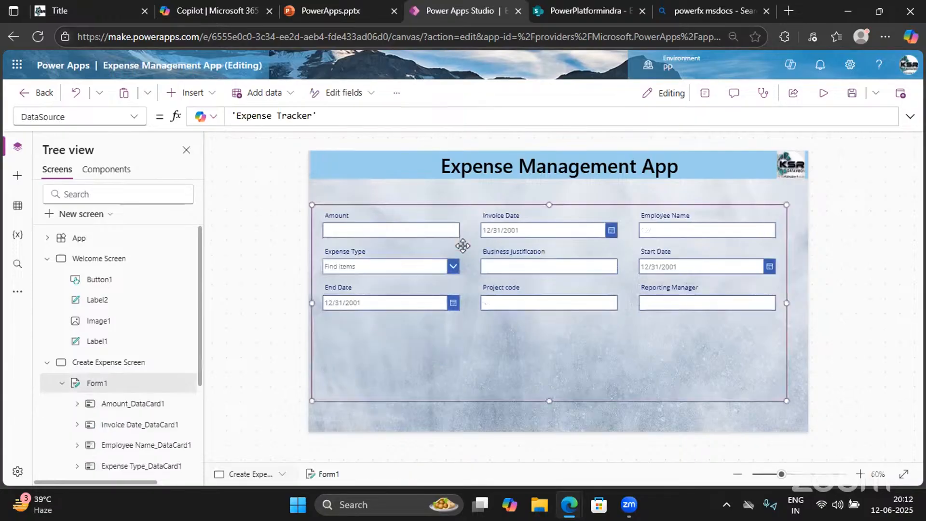
left_click(706, 94)
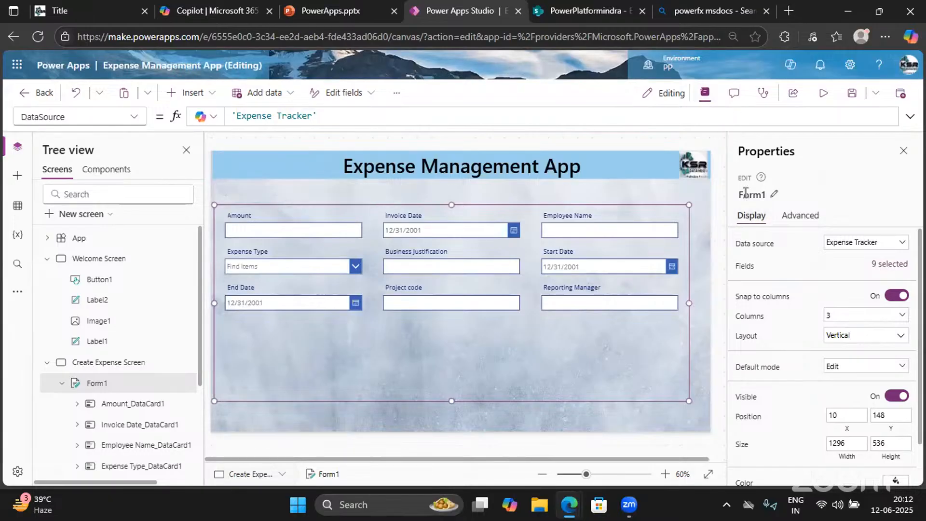
left_click(774, 197)
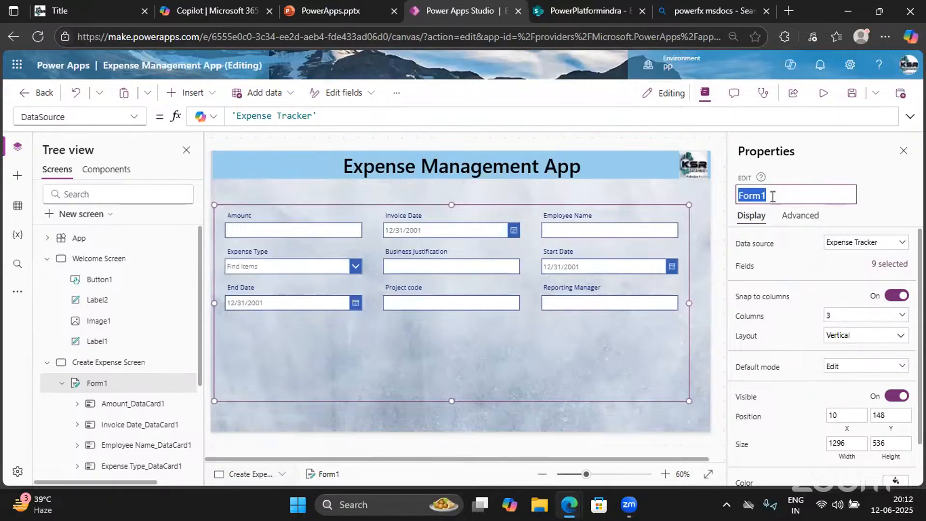
key("BackSpace")
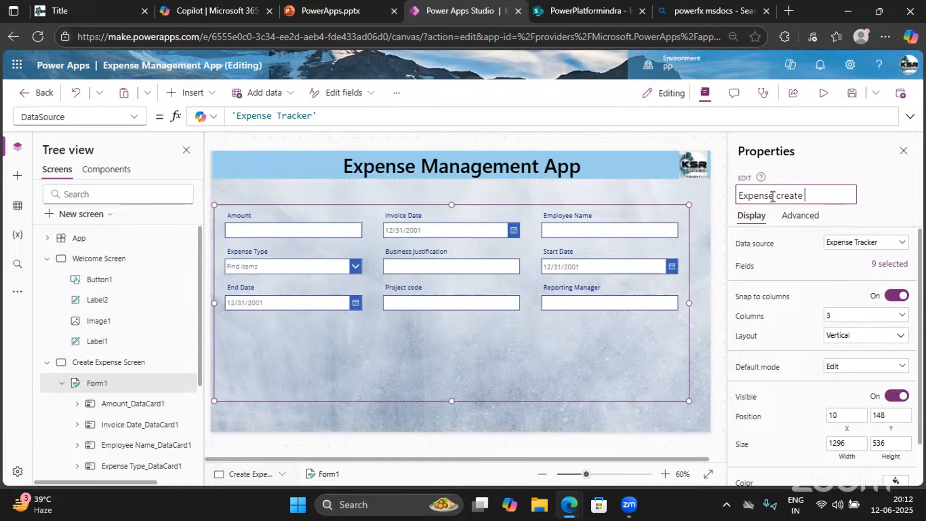
type("Expense create Form")
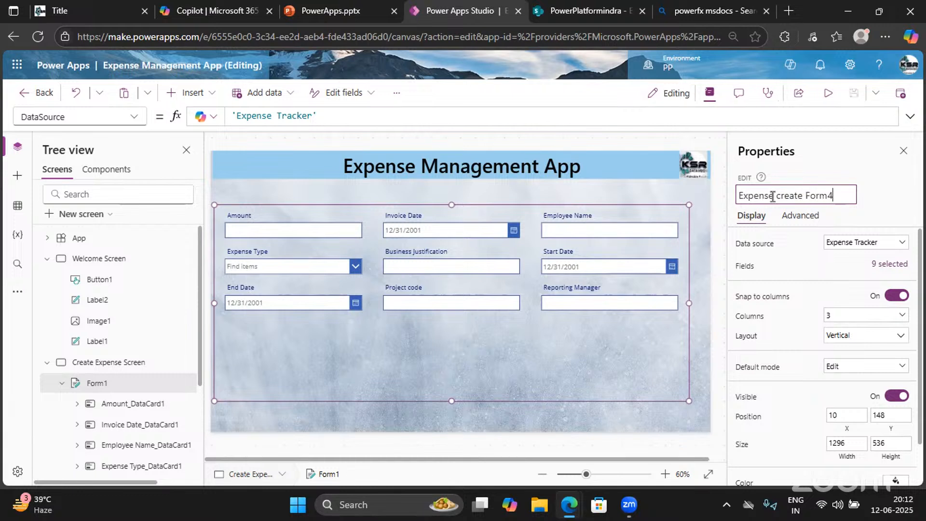
key("Return")
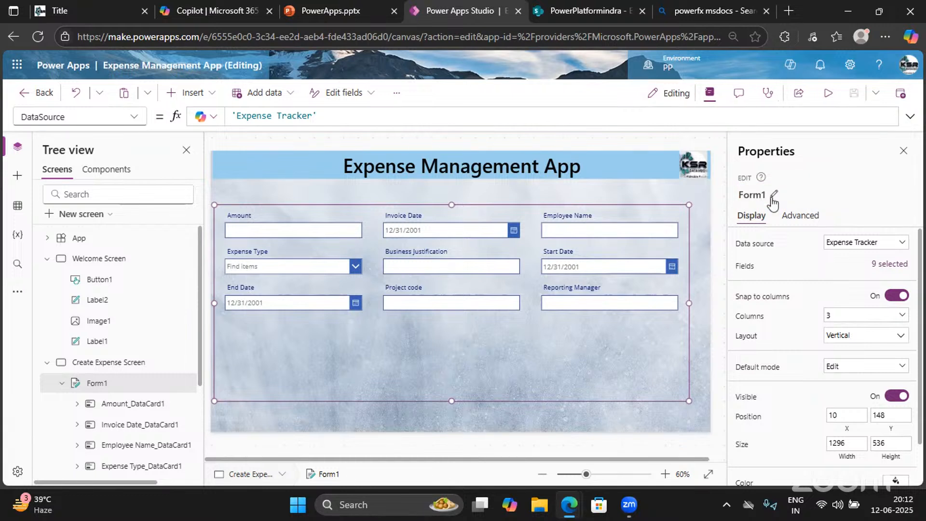
left_click(889, 265)
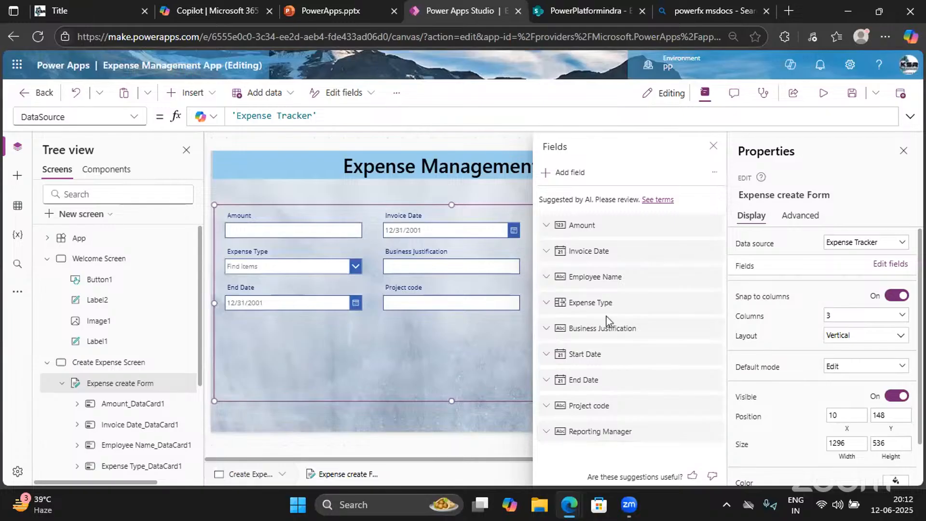
Start adding a field and compare the choices with the Expense Tracker list's columns in SharePoint
left_click(556, 178)
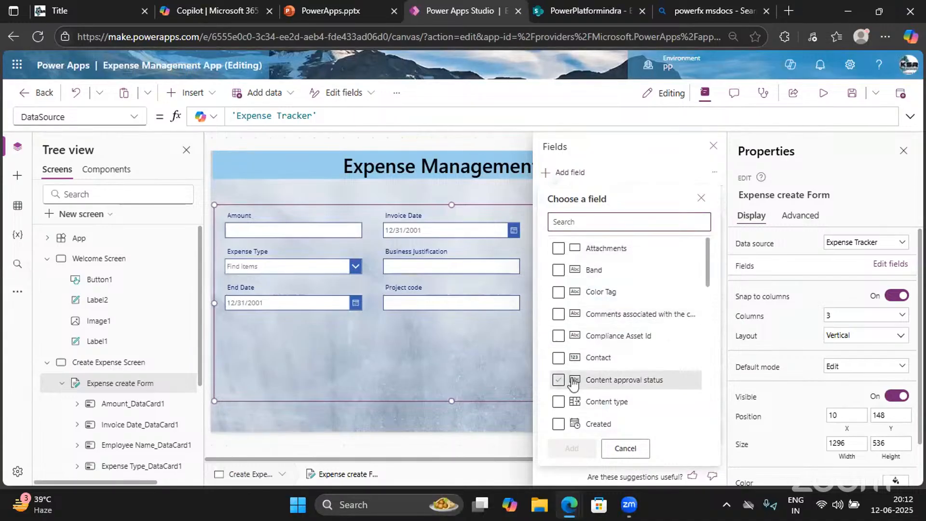
scroll(573, 383, "down", 10)
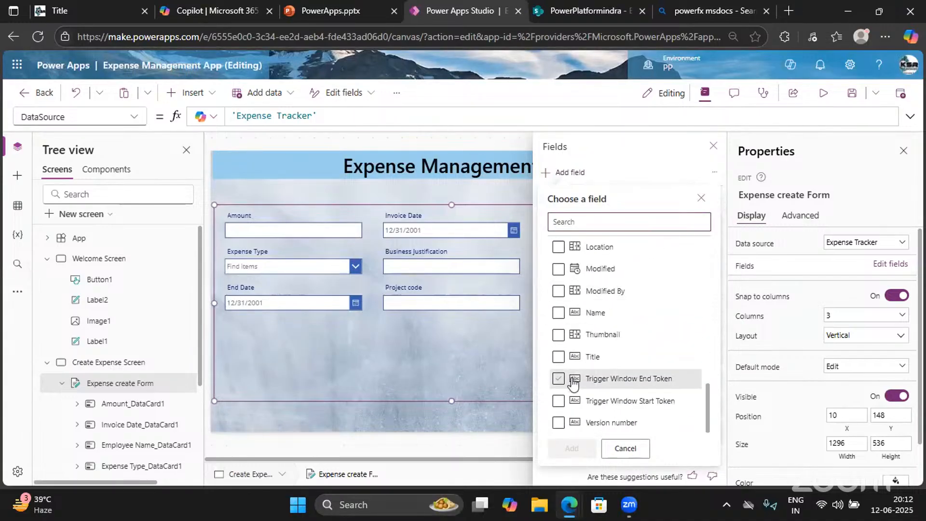
scroll(573, 383, "up", 10)
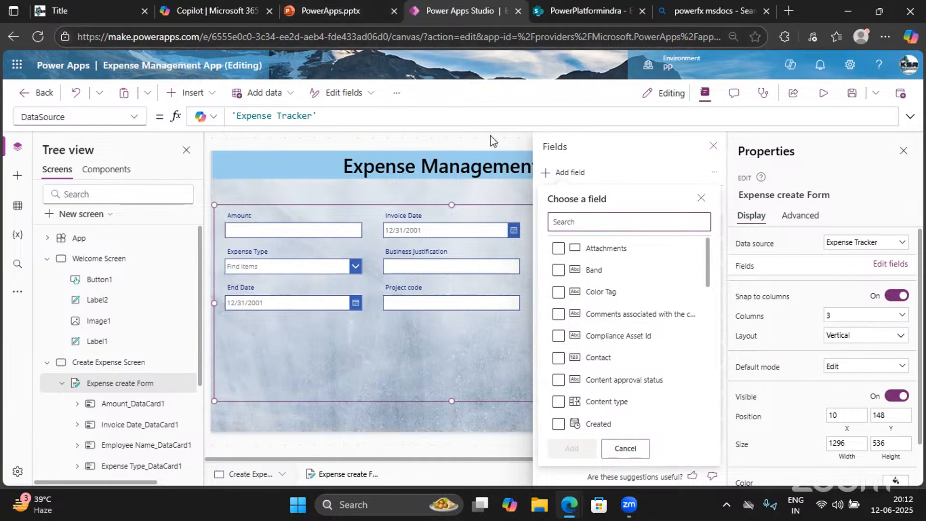
left_click(587, 11)
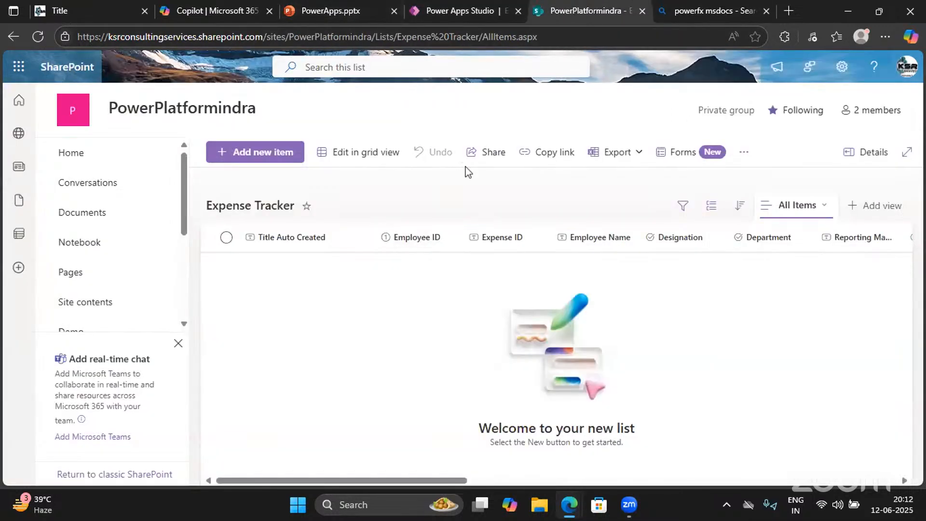
left_click(449, 4)
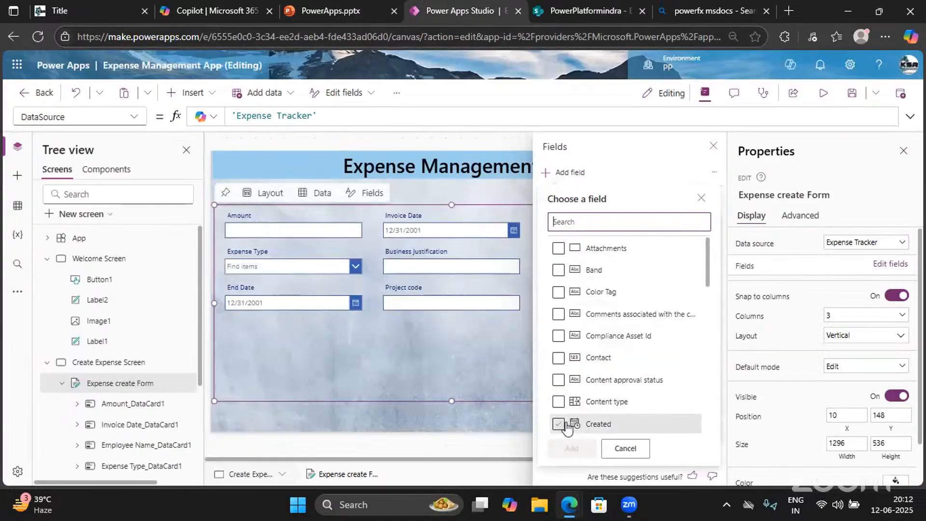
Tick Employee ID, Email, Designation, Department, Employee Type, Expense ID and Location
scroll(569, 426, "down", 3)
scroll(567, 427, "down", 2)
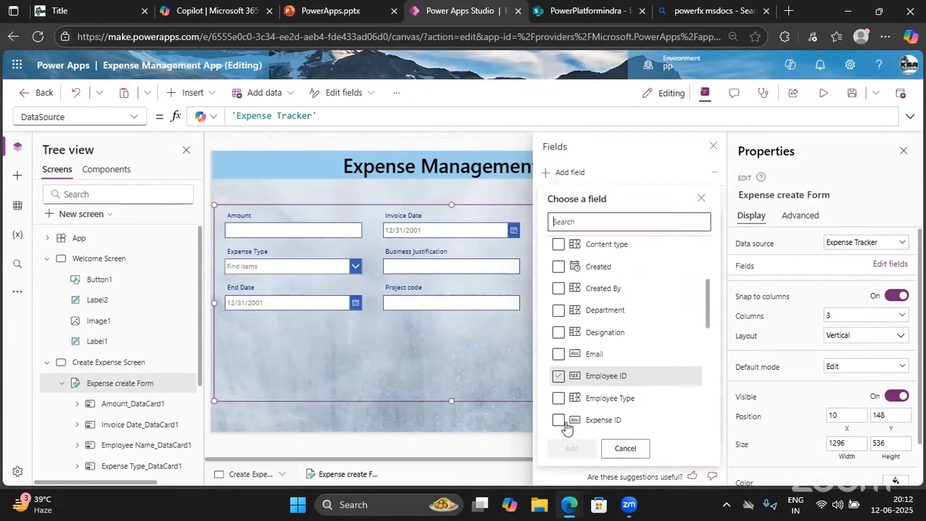
left_click(557, 375)
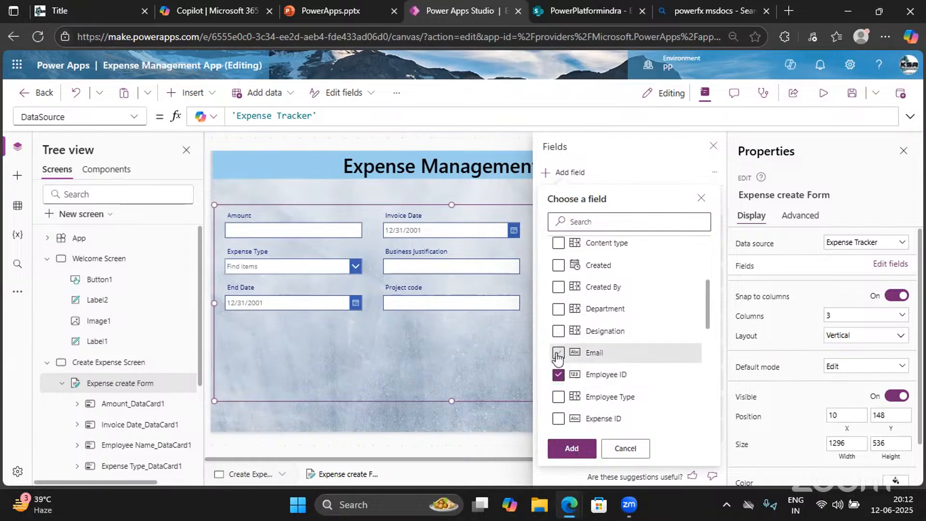
left_click(558, 353)
left_click(558, 332)
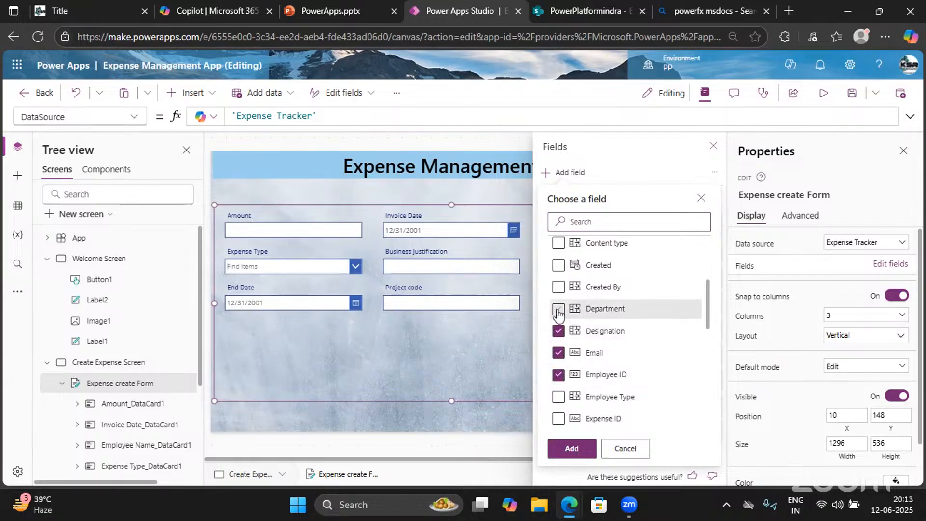
left_click(558, 309)
left_click(558, 396)
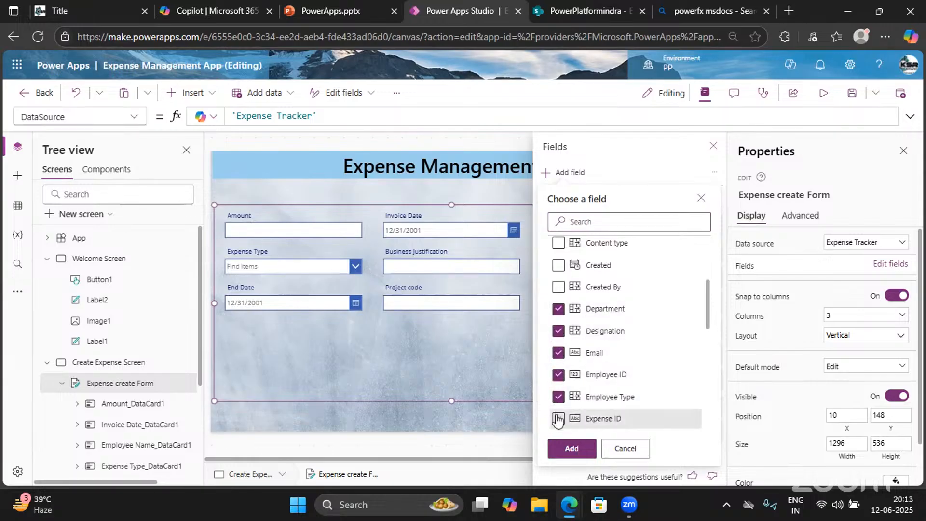
left_click(558, 418)
scroll(593, 390, "down", 2)
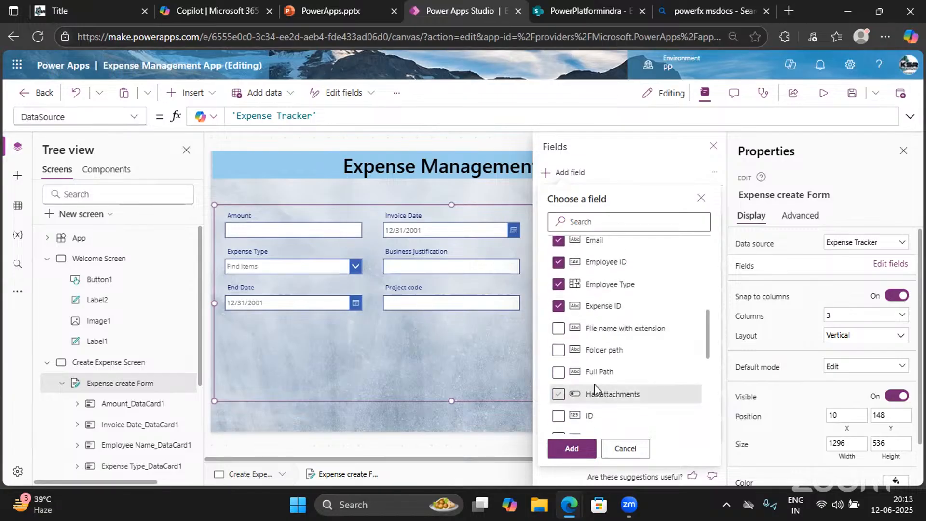
scroll(594, 388, "down", 2)
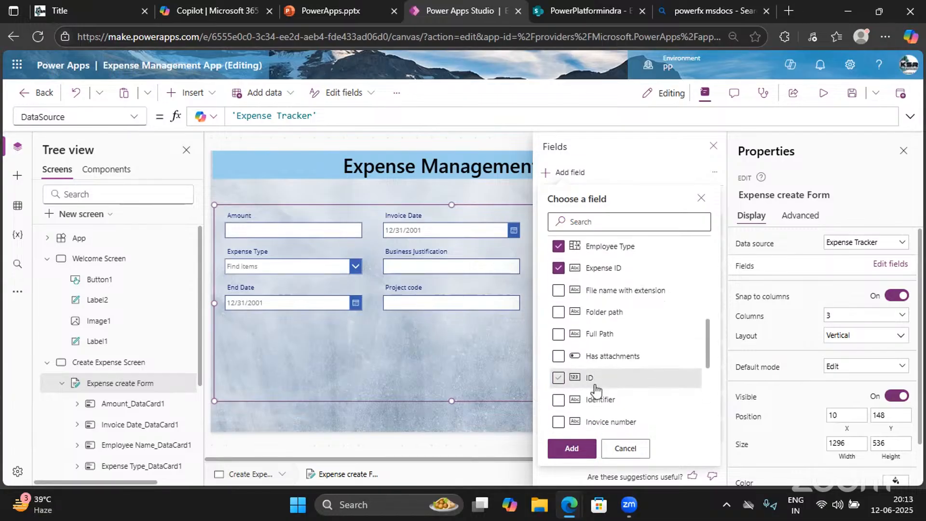
scroll(596, 390, "down", 4)
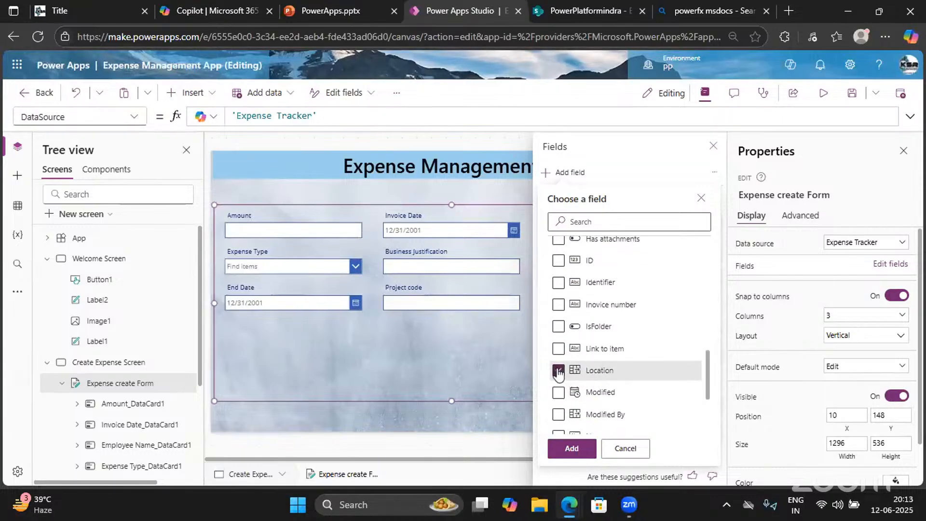
left_click(558, 370)
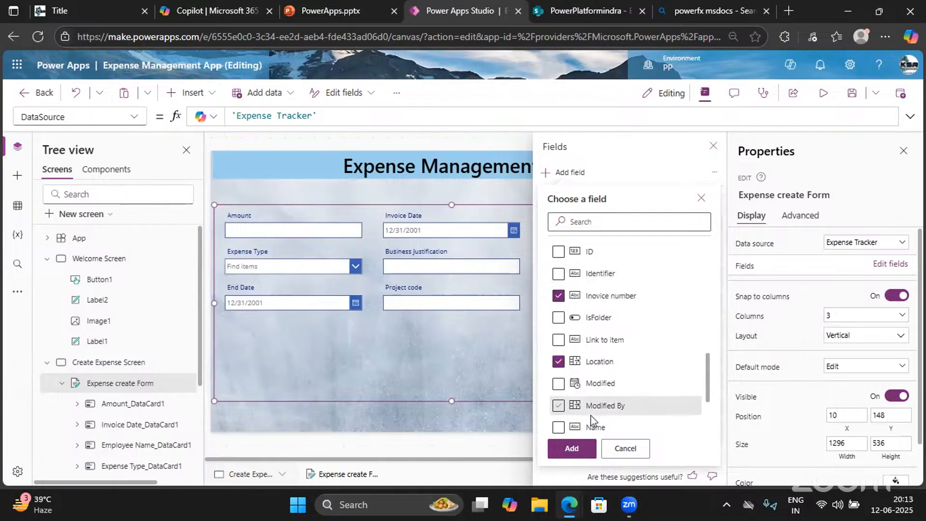
Add the ticked fields, through Invoice number and Contact, to the form, then view the SharePoint list
scroll(591, 413, "down", 1)
scroll(592, 420, "down", 4)
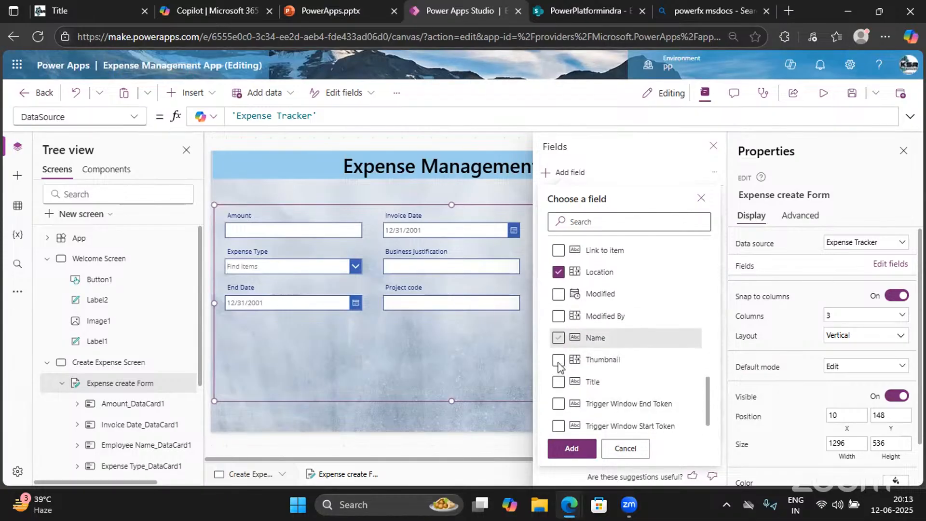
scroll(558, 366, "up", 5)
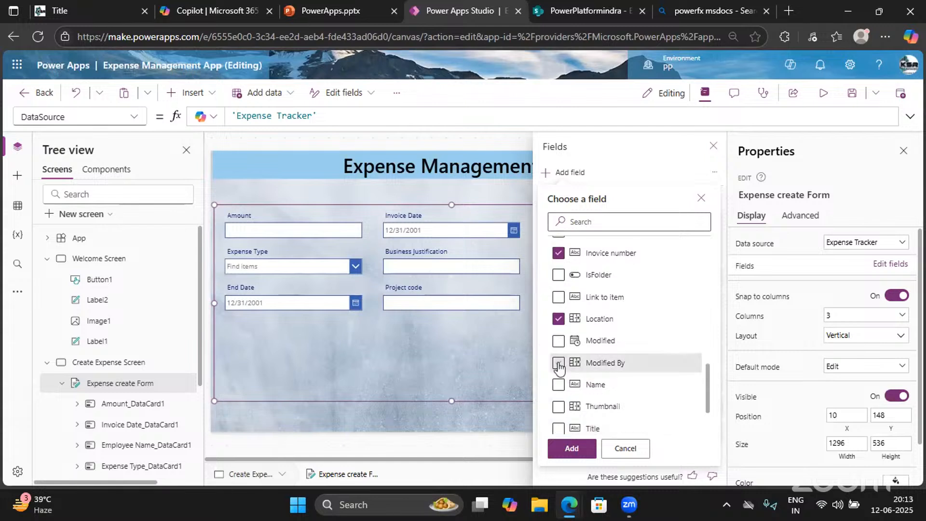
scroll(558, 366, "down", 3)
scroll(559, 367, "up", 2)
scroll(558, 366, "up", 9)
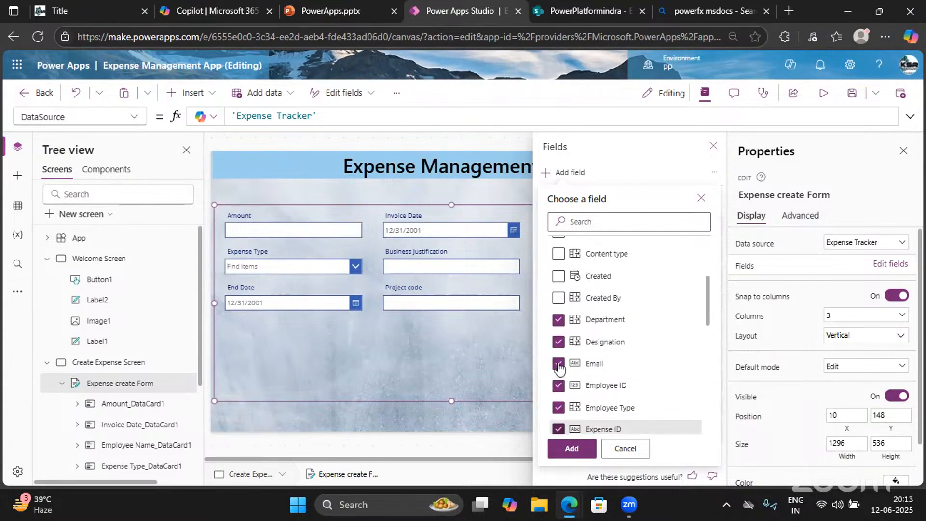
scroll(559, 366, "up", 2)
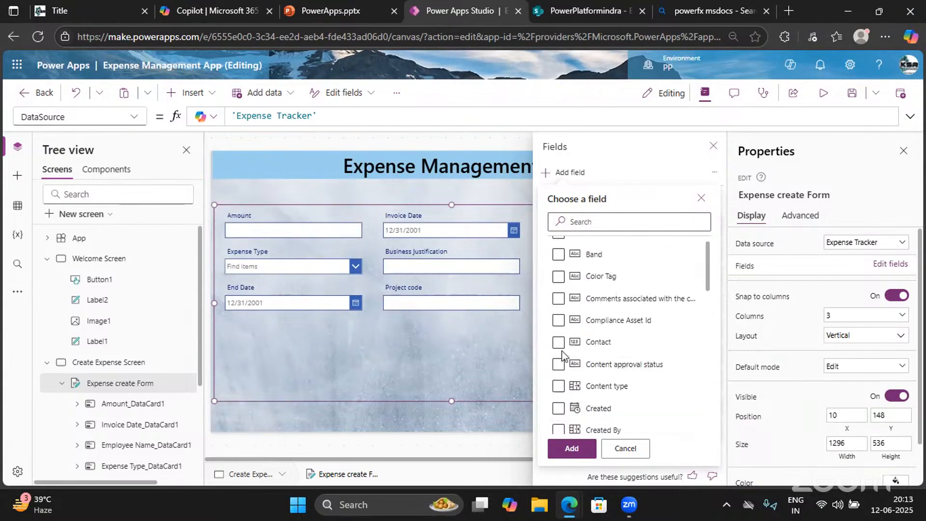
scroll(559, 309, "up", 1)
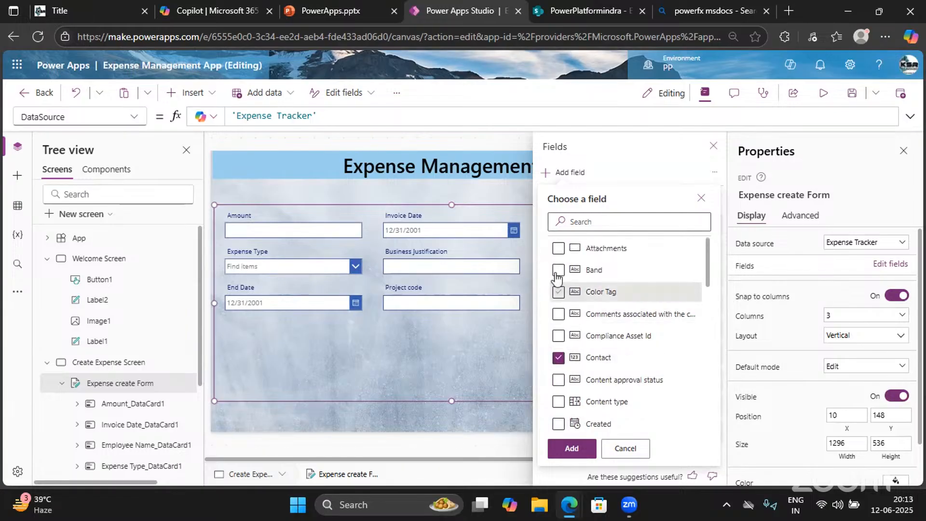
left_click(570, 448)
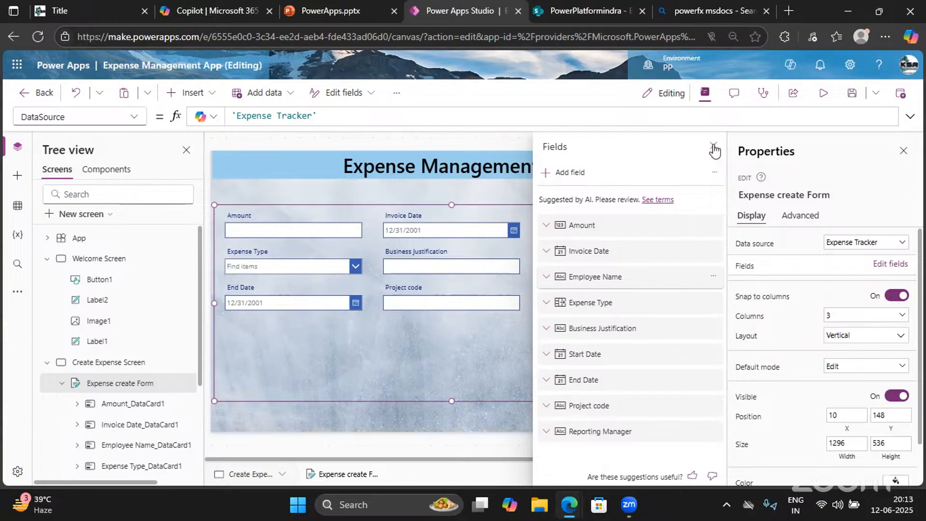
left_click(555, 16)
scroll(863, 242, "right", 10)
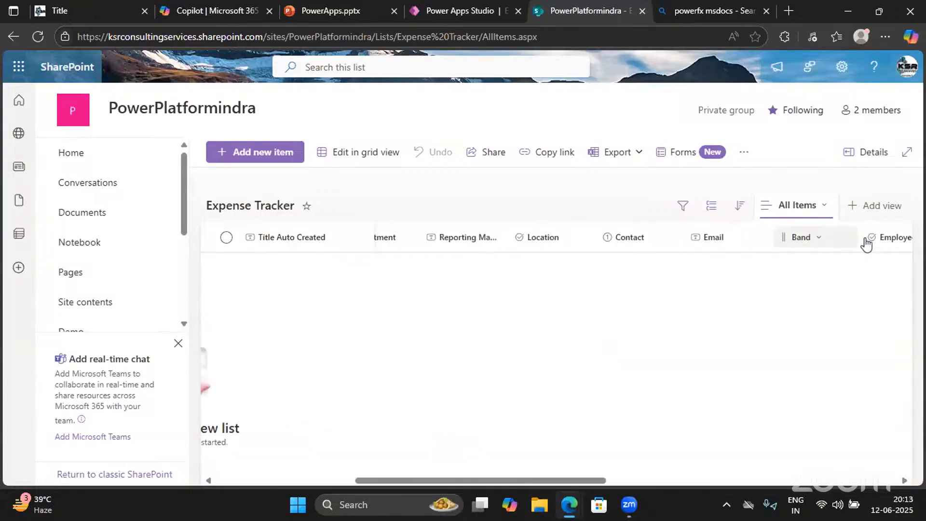
left_click(459, 20)
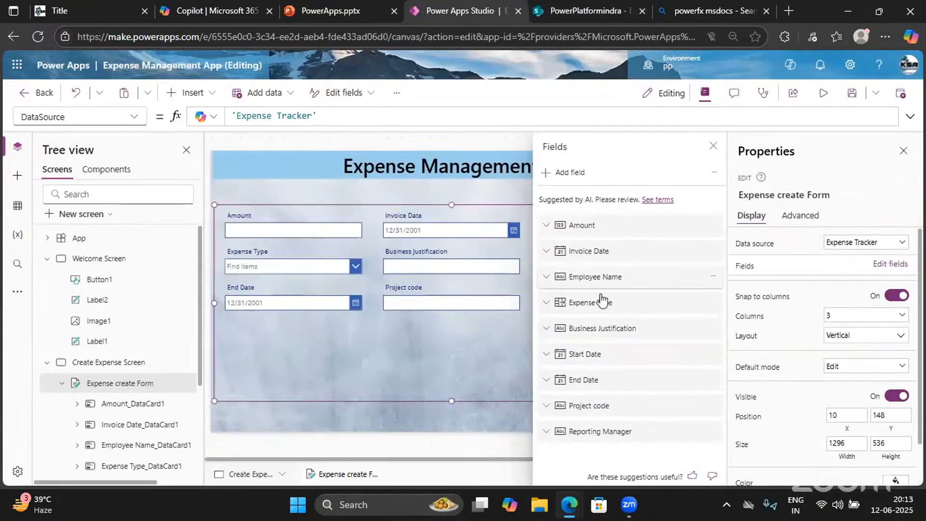
Close the Fields pane, review the 19-field form on the canvas, and select the Expense create Form
left_click(713, 149)
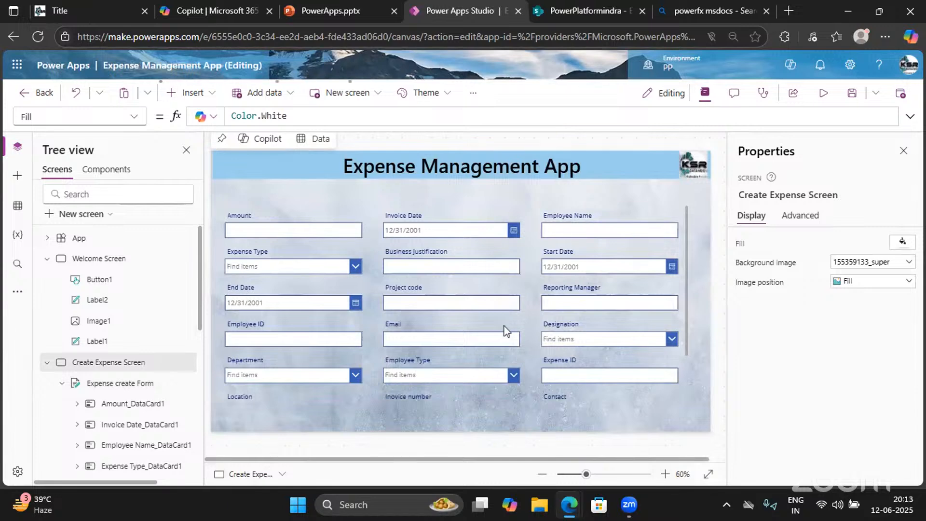
scroll(505, 330, "down", 2)
scroll(504, 331, "up", 2)
scroll(504, 331, "down", 2)
scroll(505, 330, "up", 2)
left_click(688, 229)
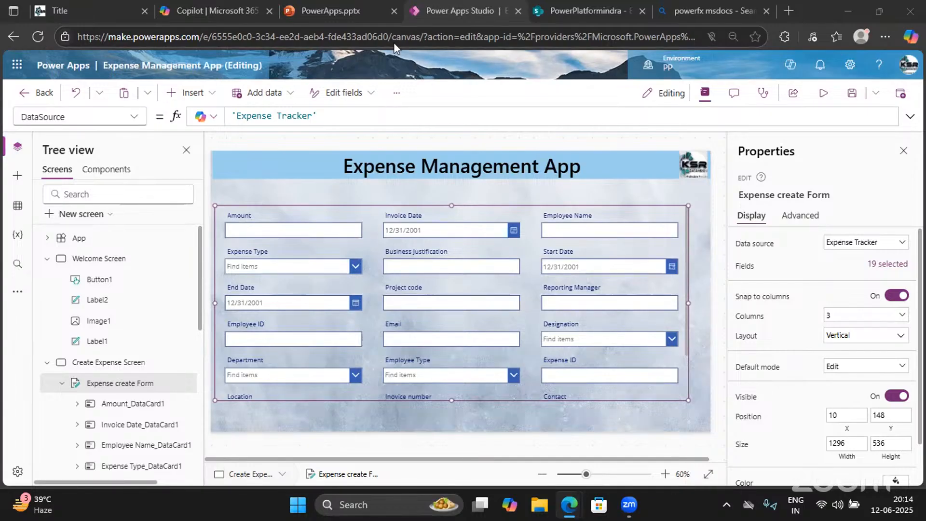
Open the form's 19 selected fields and collapse Employee ID, Email, Designation and Department
left_click(888, 266)
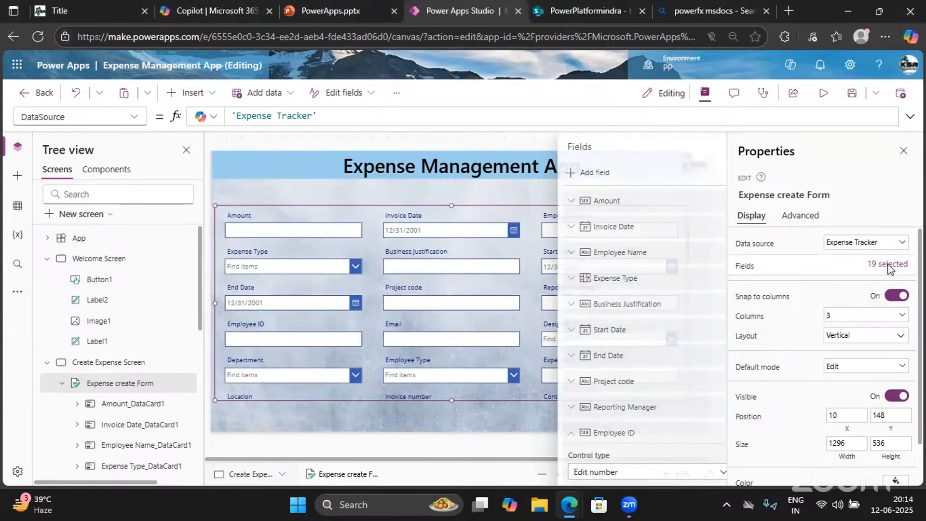
scroll(619, 356, "down", 5)
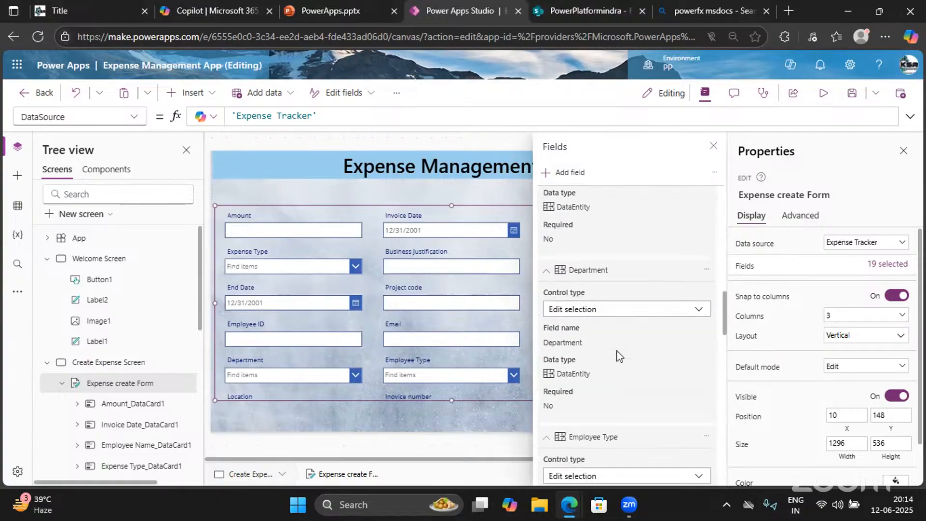
scroll(618, 356, "up", 5)
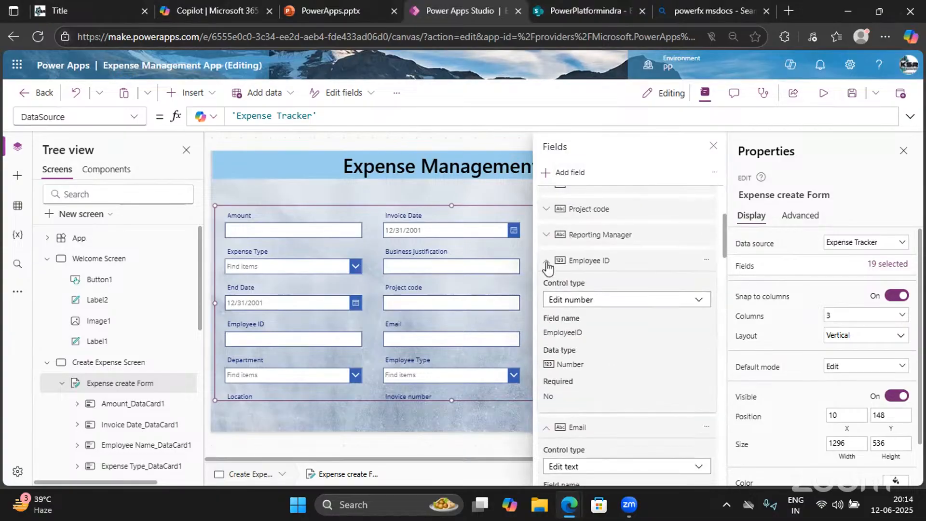
left_click(546, 262)
left_click(546, 287)
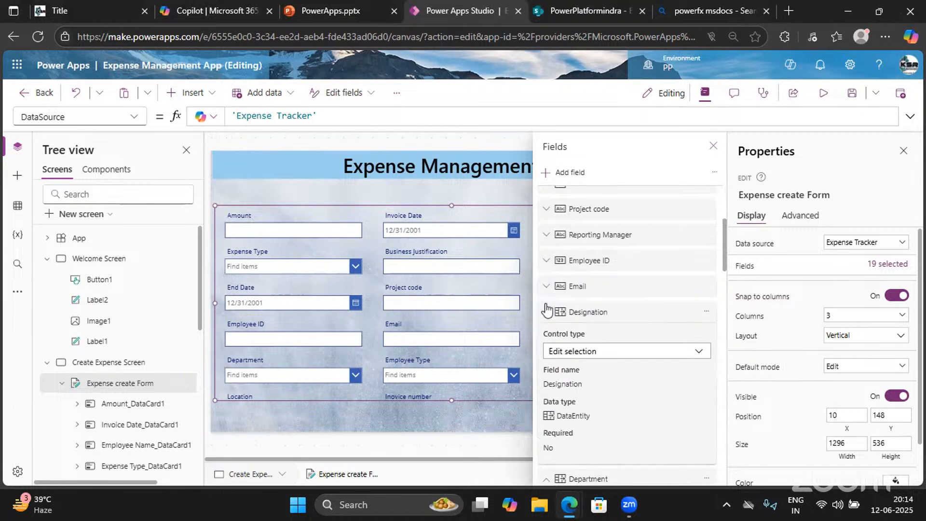
left_click(546, 312)
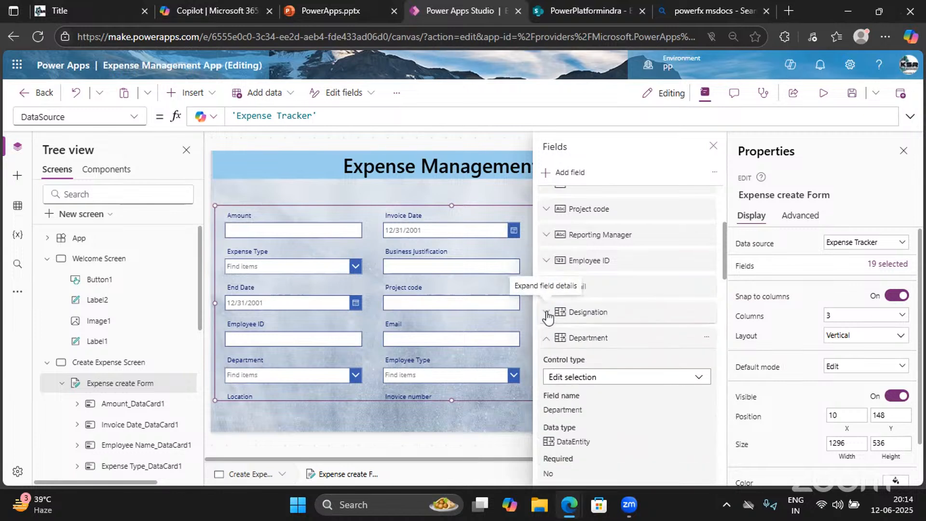
left_click(546, 338)
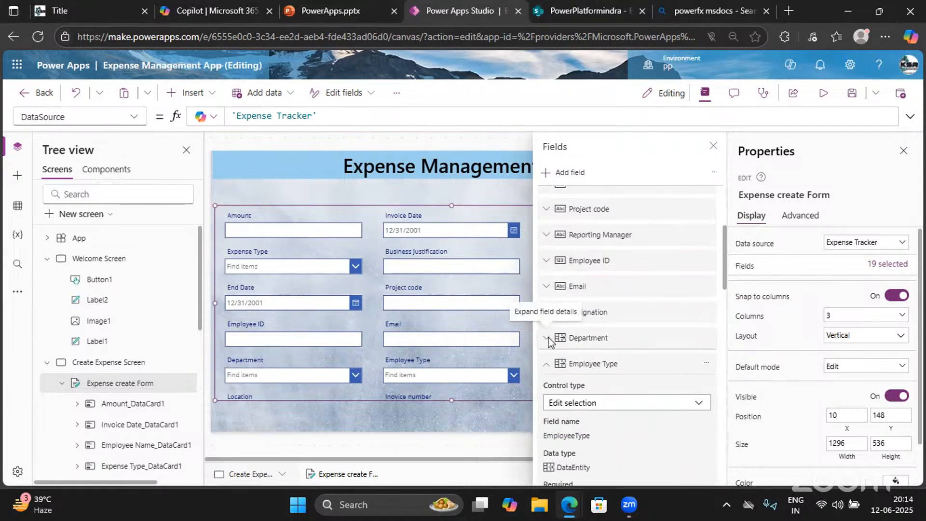
Collapse Employee Type, Expense ID, Location, Invoice number, Contact and Band field details
left_click(545, 365)
left_click(546, 389)
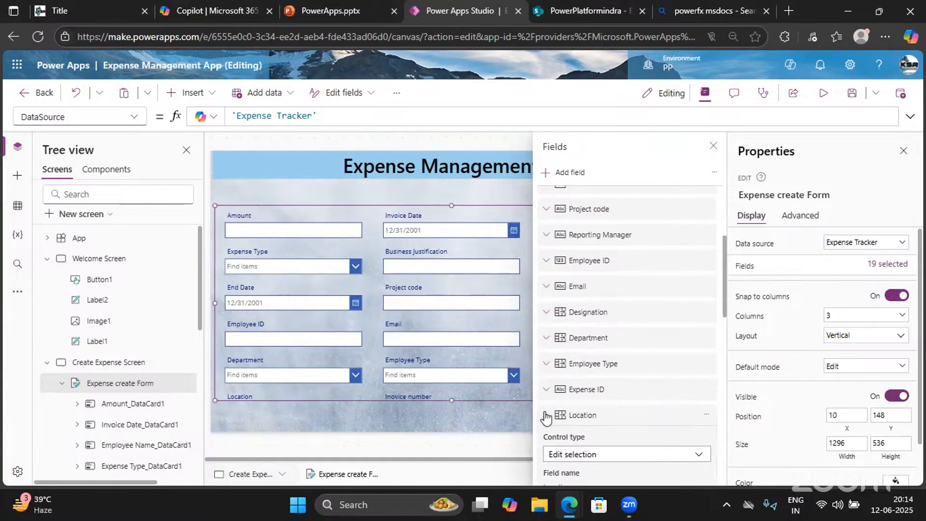
left_click(546, 416)
scroll(548, 413, "down", 1)
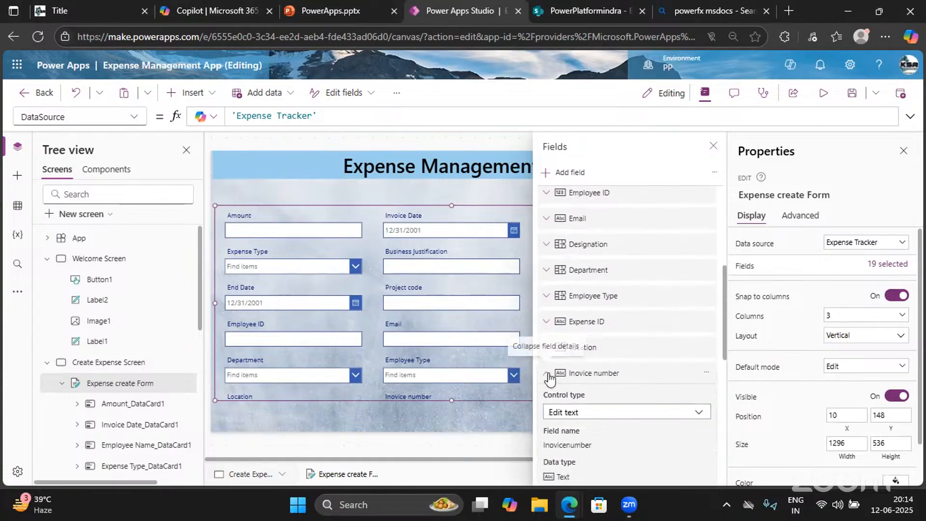
left_click(548, 378)
left_click(547, 398)
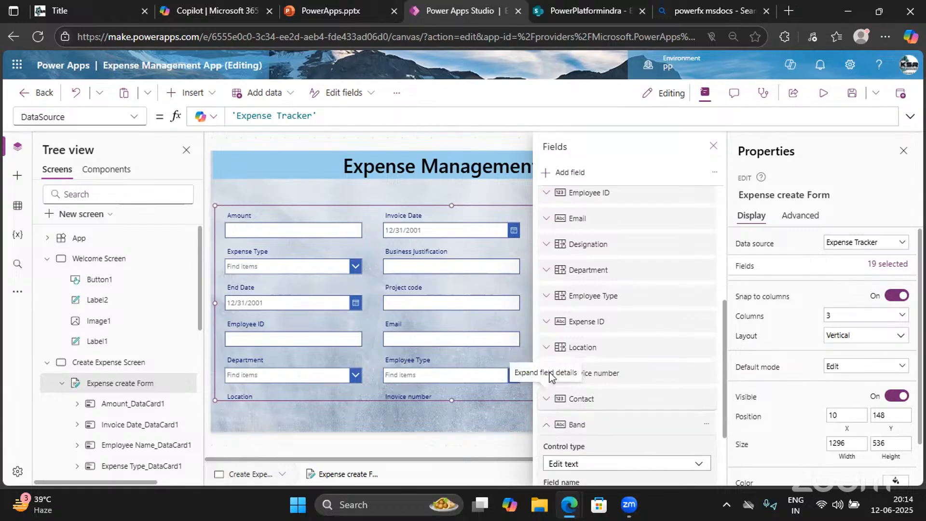
left_click(546, 424)
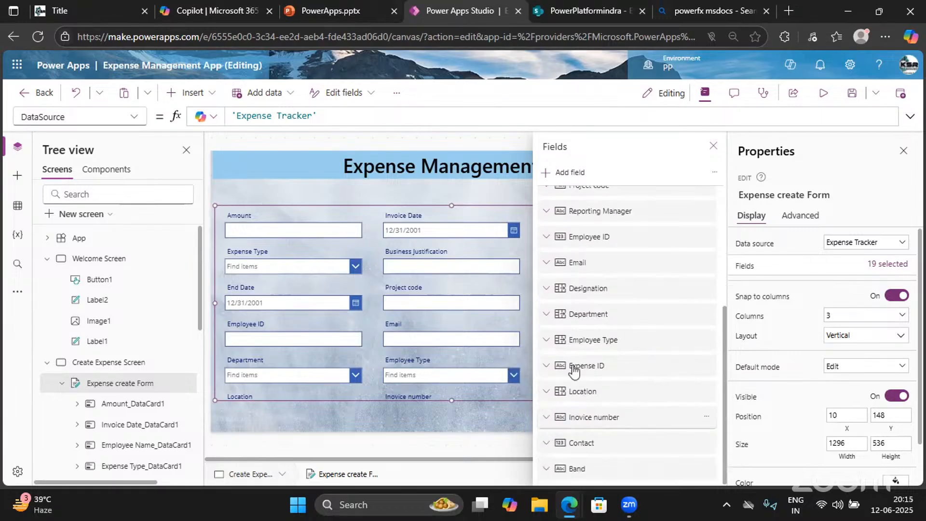
scroll(572, 364, "up", 4)
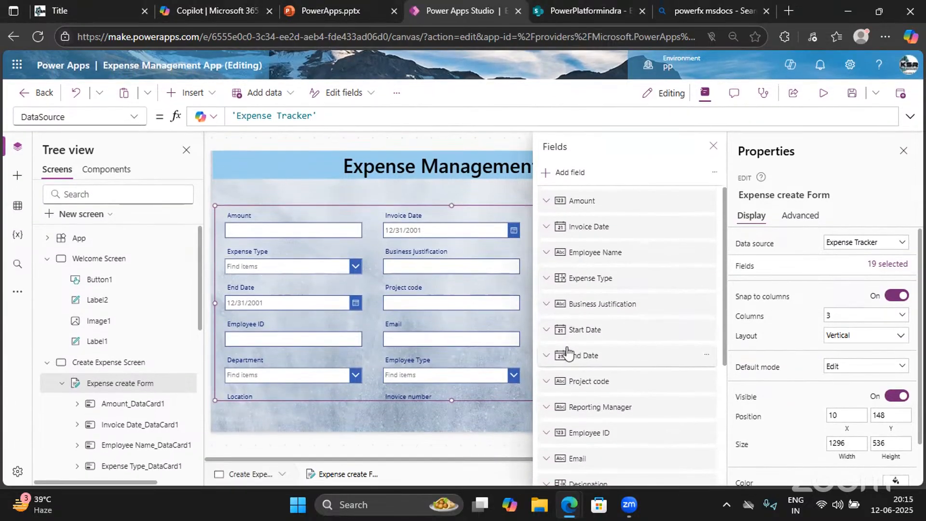
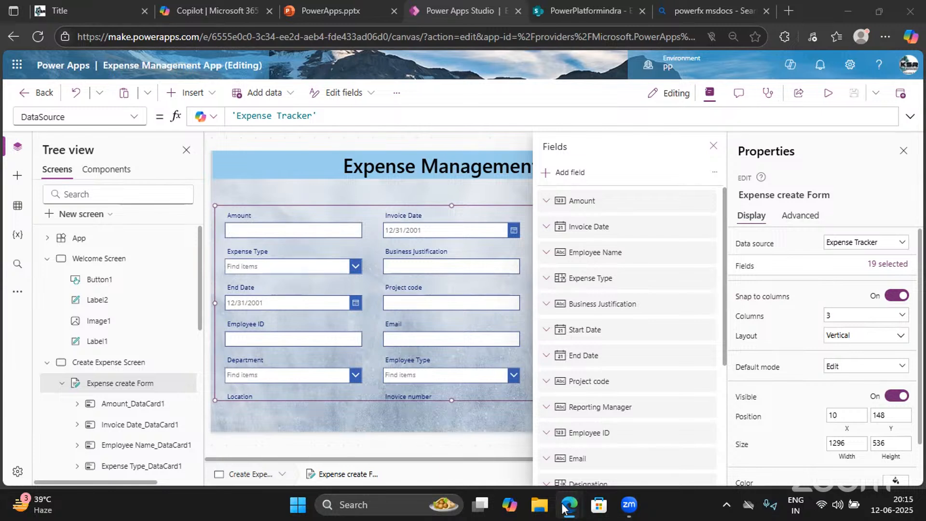
Close the Fields pane to reveal the full 19-field expense form in three columns
left_click(712, 148)
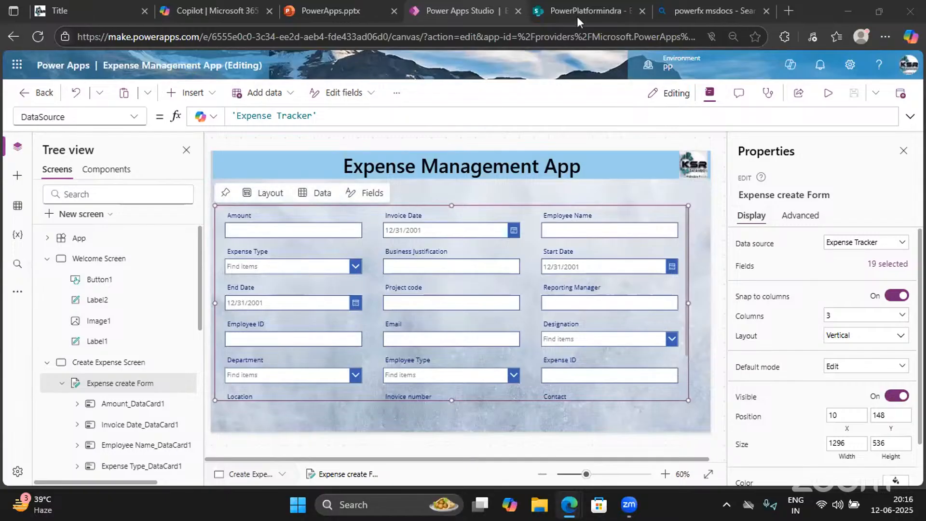
left_click(548, 9)
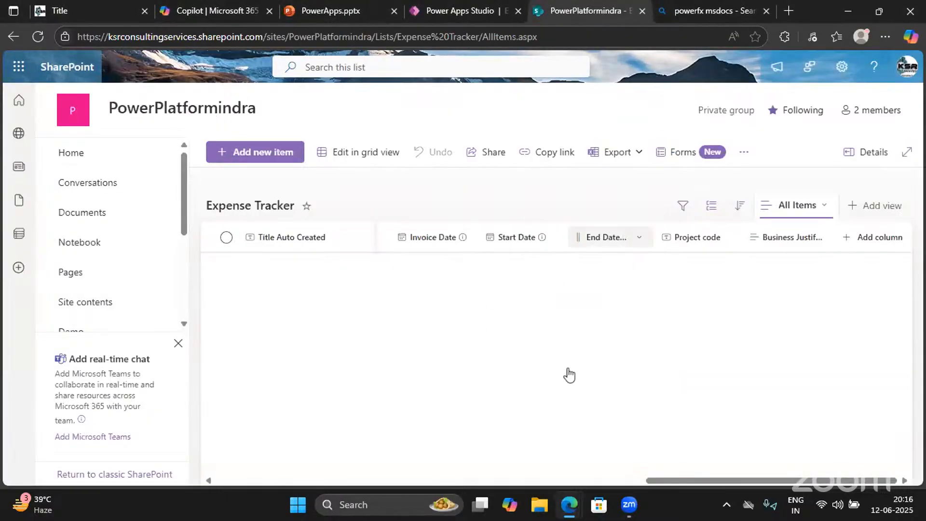
left_click(478, 10)
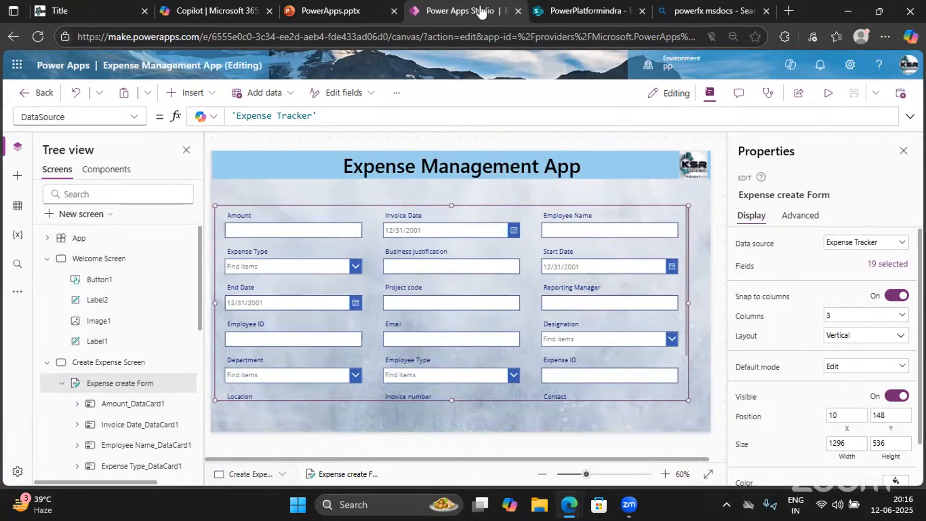
Open the form's field list and start moving Expense ID higher in the order
left_click(876, 265)
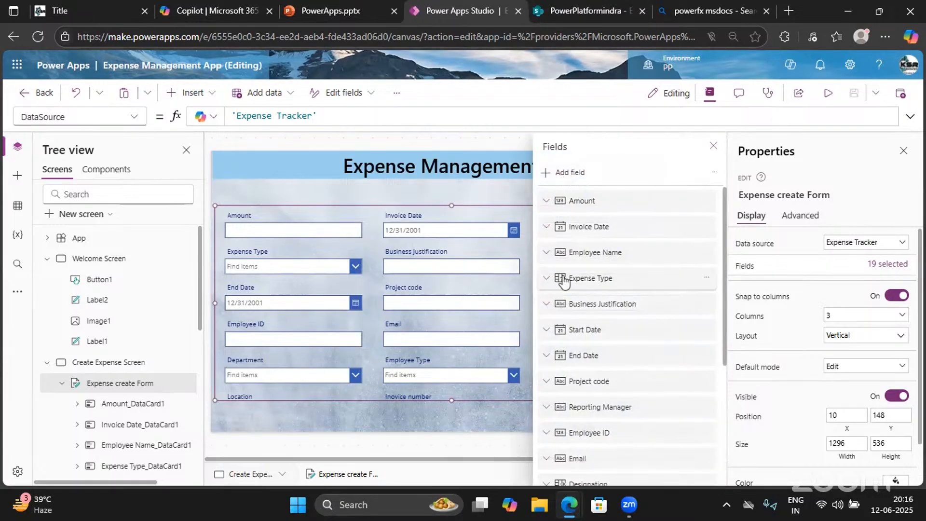
scroll(578, 356, "down", 5)
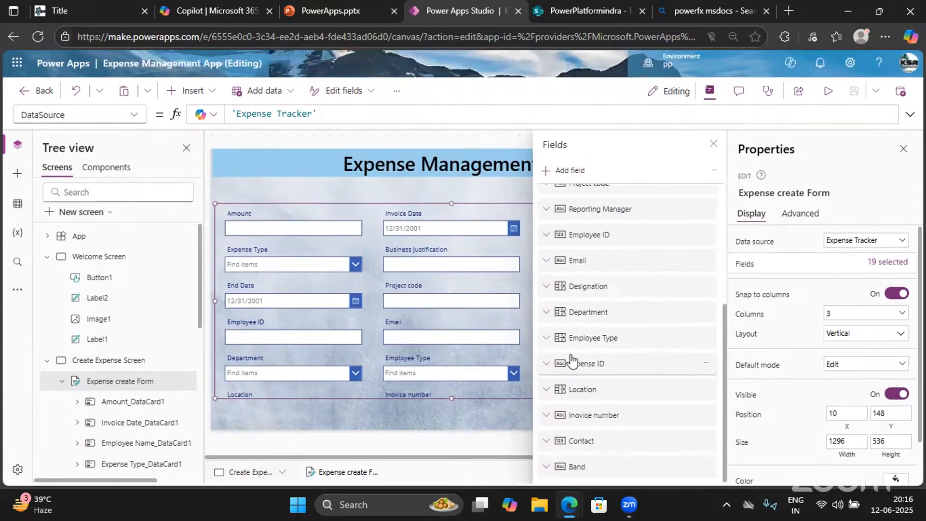
scroll(572, 361, "up", 3)
scroll(572, 362, "down", 4)
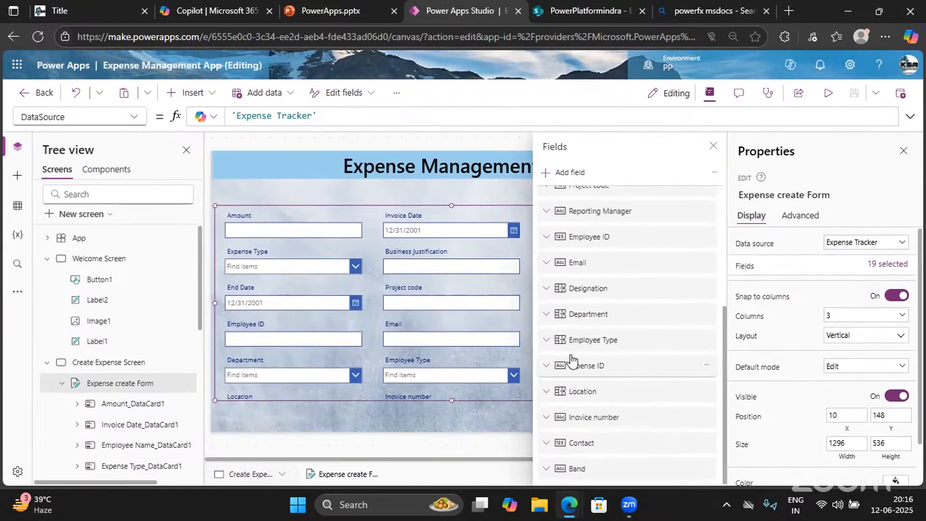
scroll(577, 264, "up", 5)
scroll(579, 267, "down", 2)
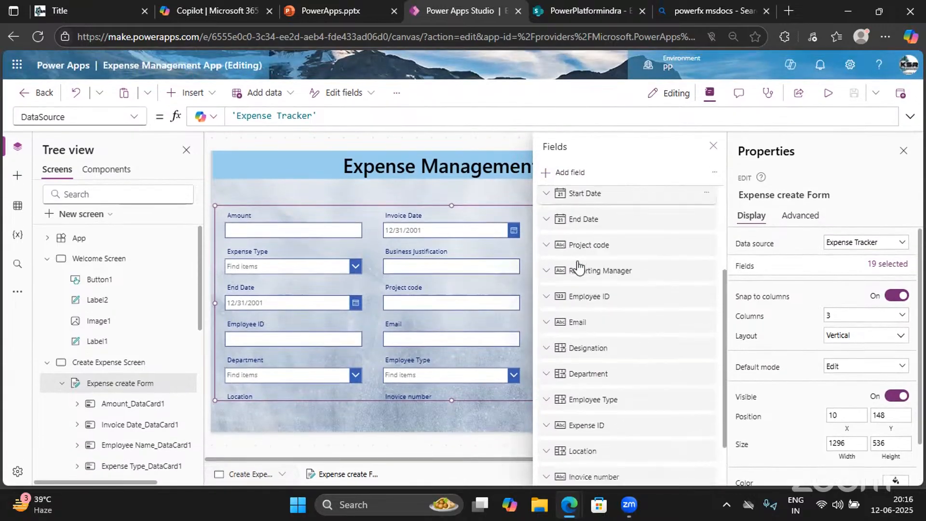
scroll(579, 266, "down", 2)
left_click_drag(592, 369, 596, 234)
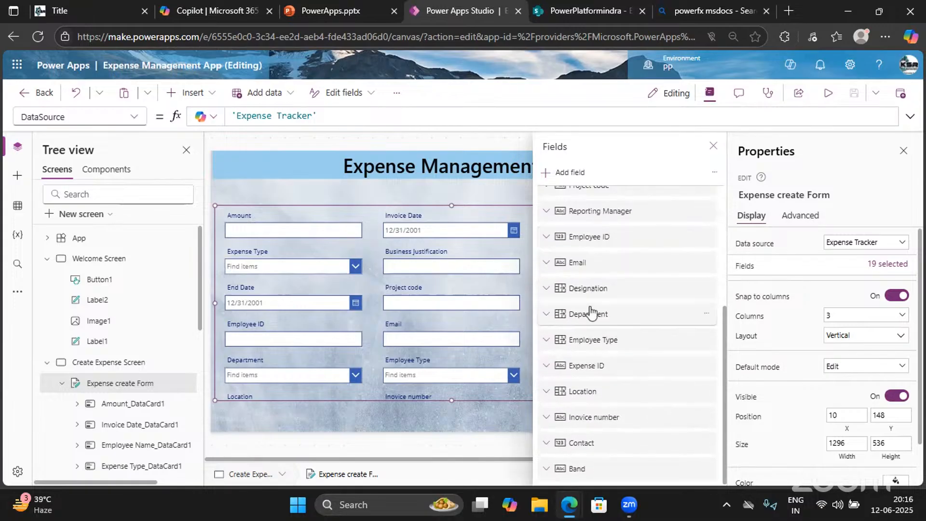
scroll(592, 314, "up", 2)
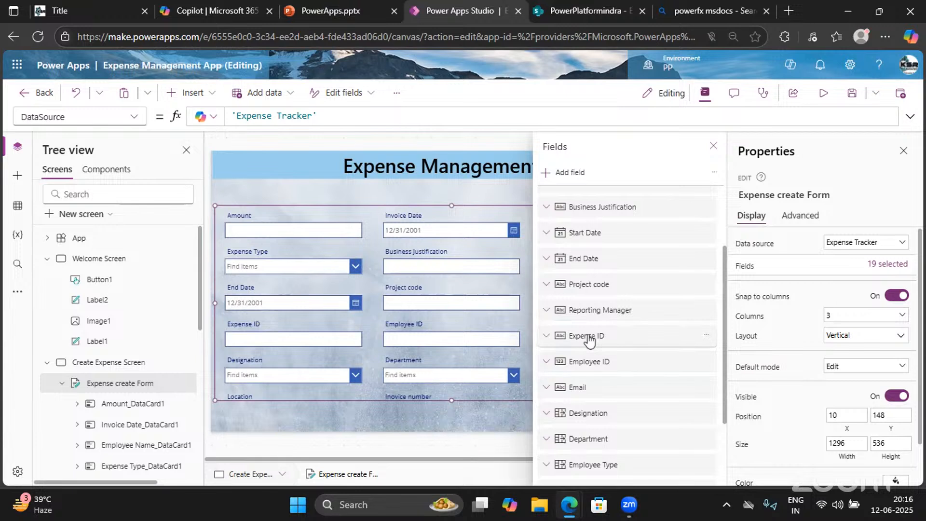
left_click_drag(589, 339, 599, 279)
Put Expense ID at the top of the form with Employee ID second
scroll(599, 279, "up", 2)
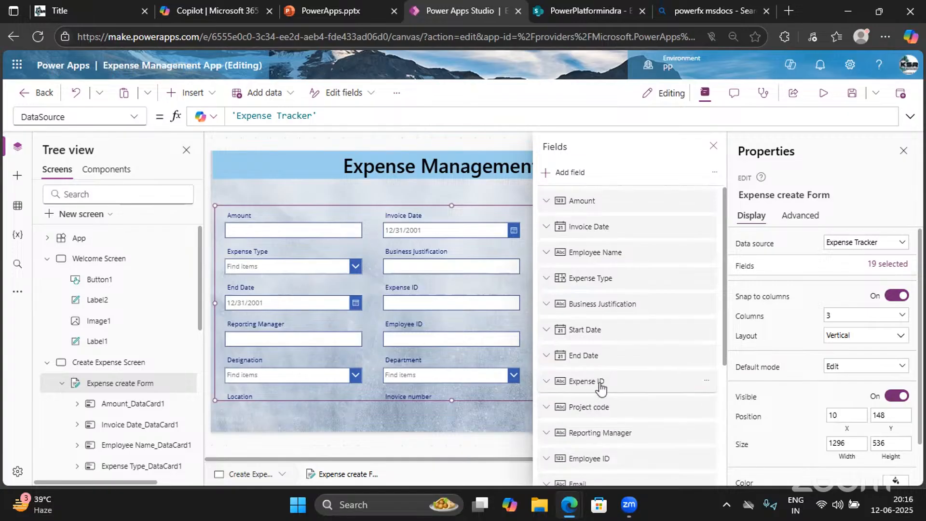
left_click_drag(601, 388, 600, 388)
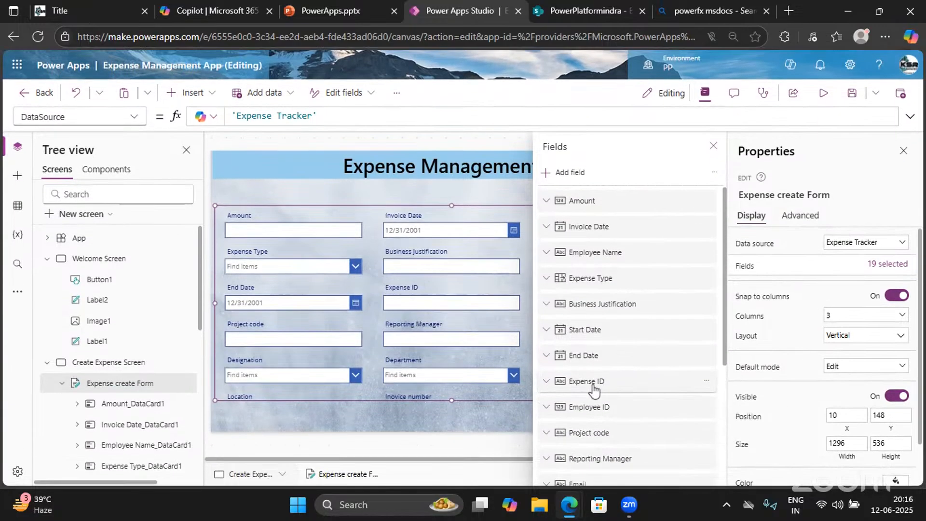
left_click_drag(597, 388, 596, 202)
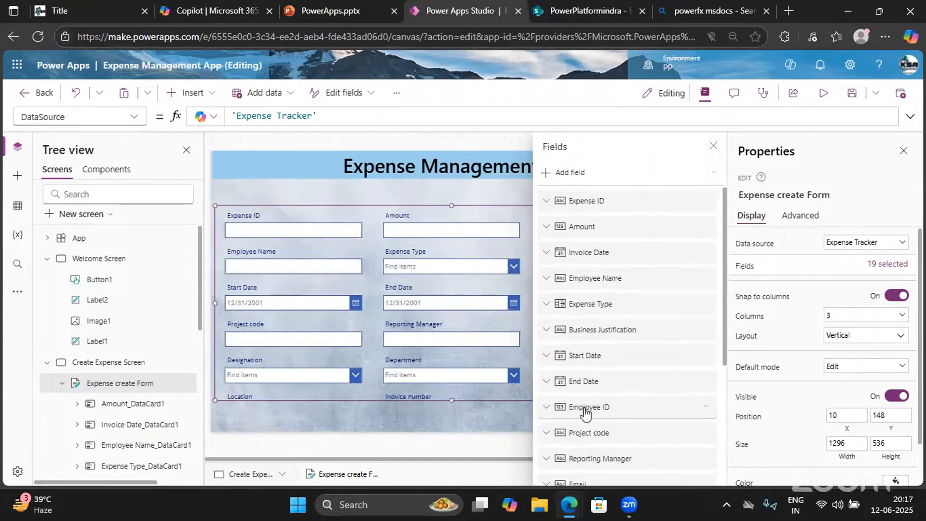
left_click_drag(585, 413, 580, 226)
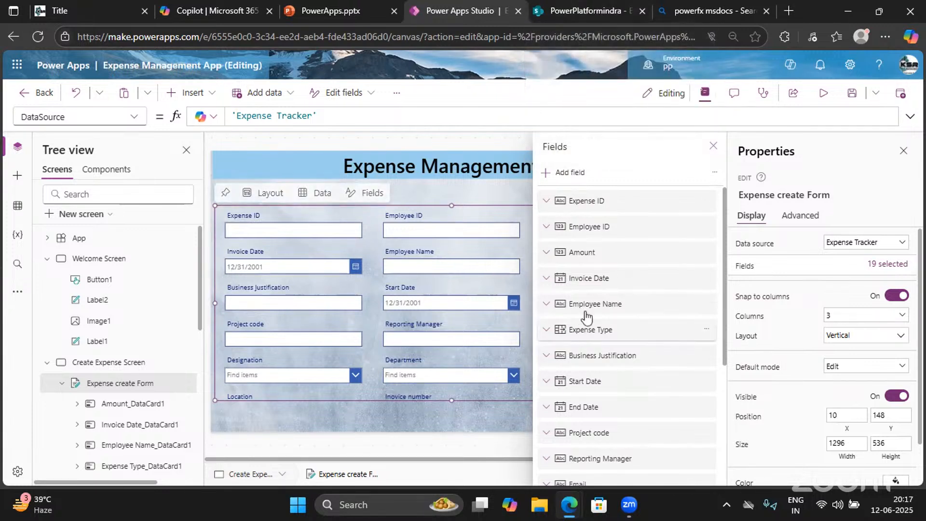
Move Employee Name below Employee ID and Contact above Designation
left_click_drag(611, 308, 601, 248)
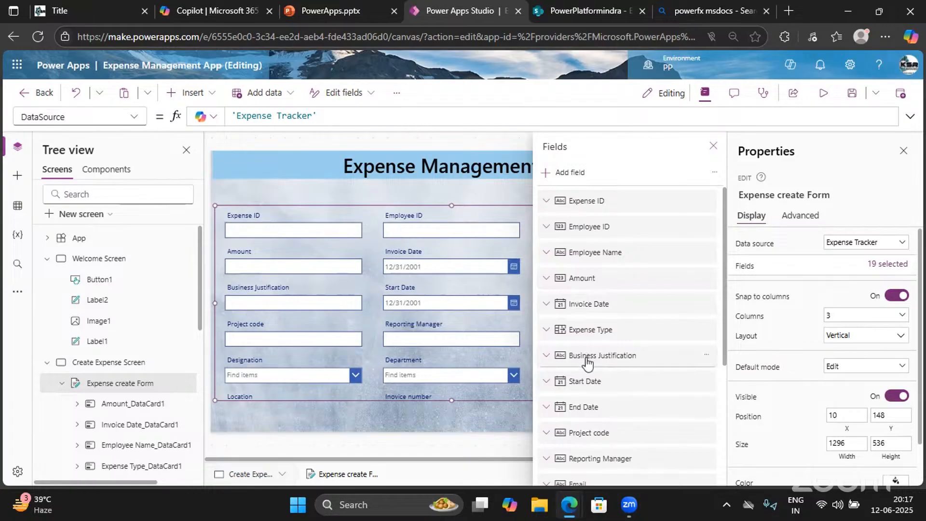
scroll(581, 391, "down", 2)
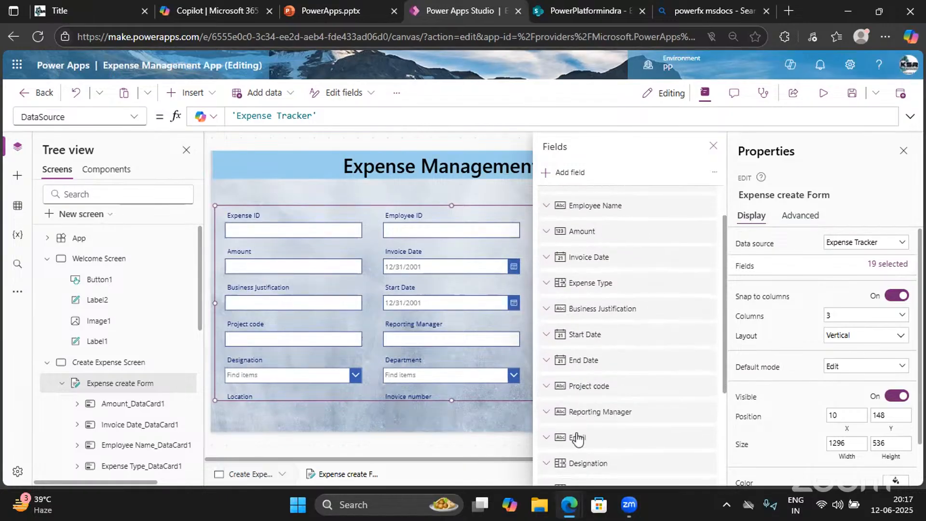
scroll(577, 439, "down", 3)
scroll(579, 440, "down", 1)
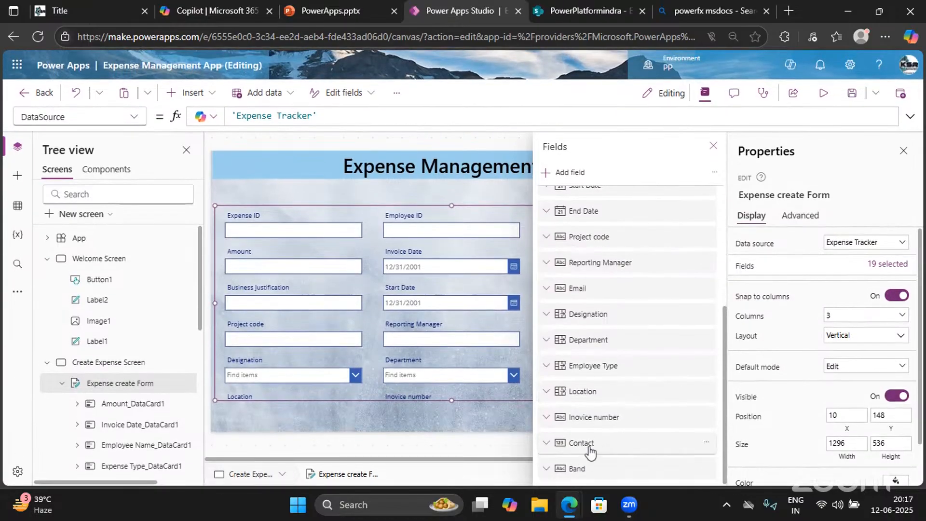
left_click_drag(589, 451, 594, 303)
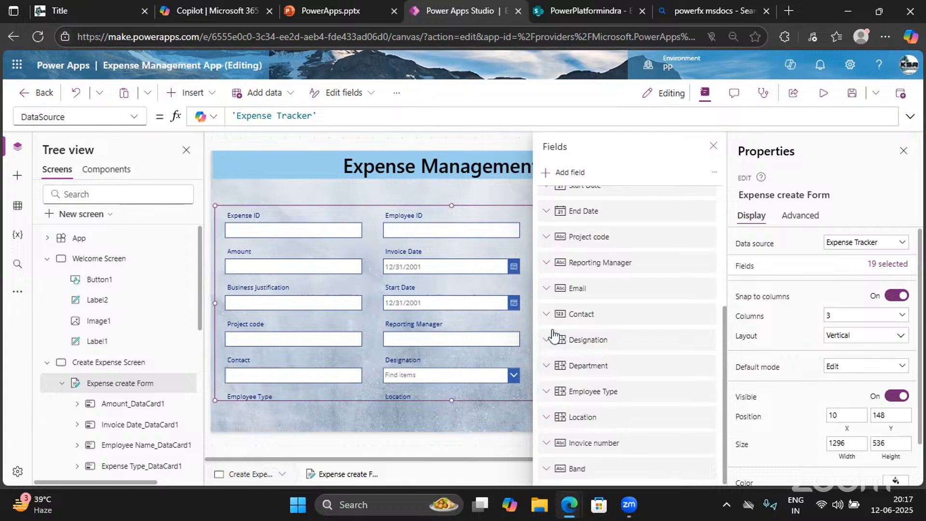
Move Band below Email, Location above Designation, and Employee Type below Band
left_click_drag(553, 335, 654, 324)
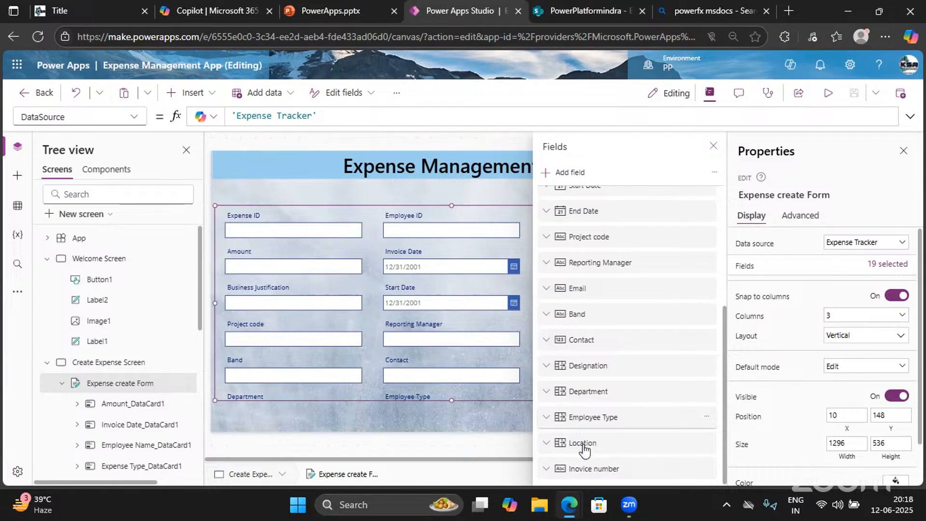
left_click_drag(585, 449, 587, 348)
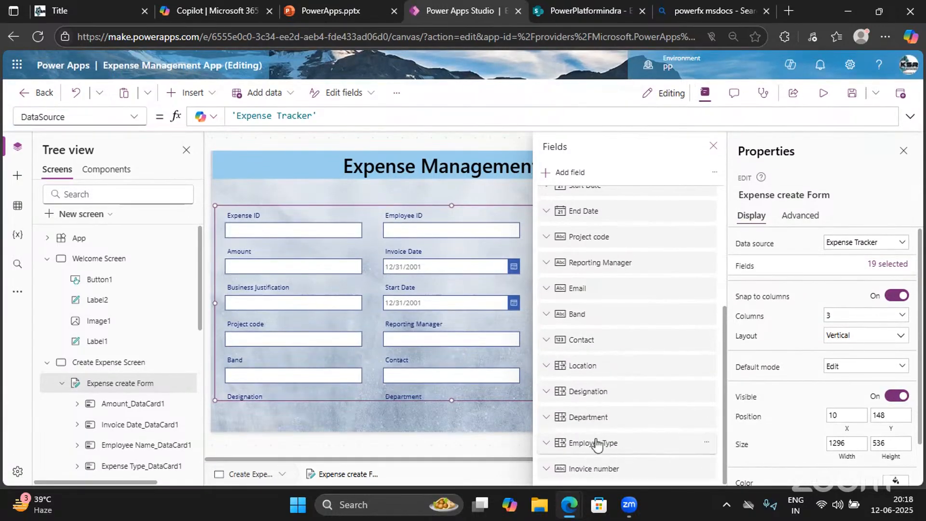
left_click_drag(585, 442, 581, 336)
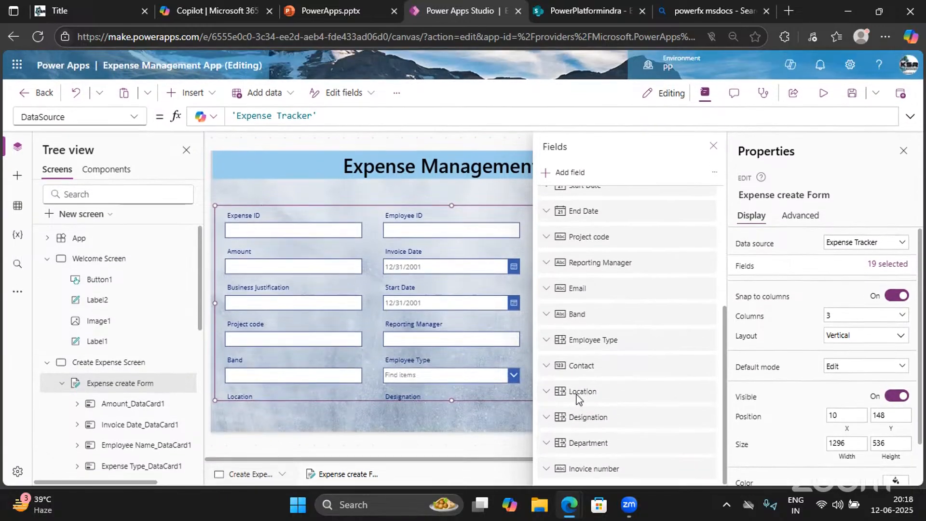
scroll(585, 311, "up", 1)
scroll(585, 311, "up", 2)
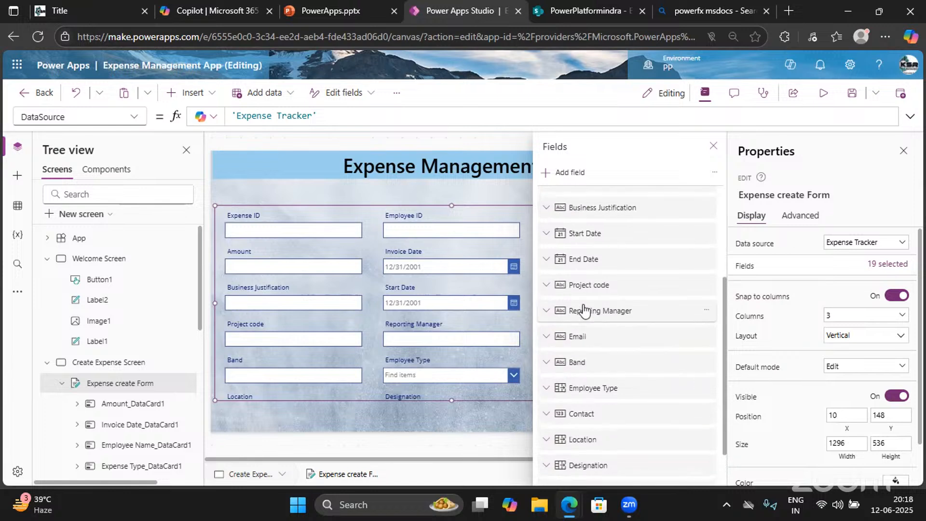
left_click_drag(581, 340, 594, 231)
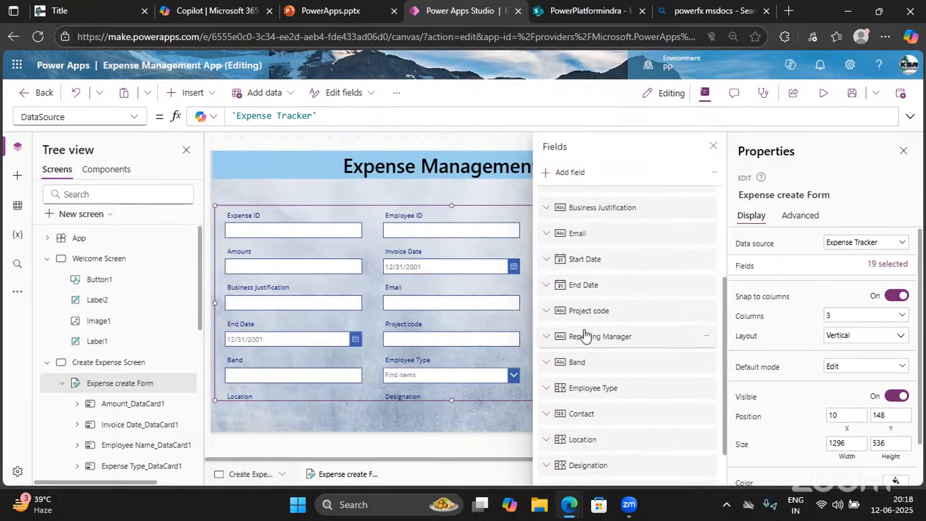
Move Reporting Manager above Email and briefly check the Email field's settings
left_click_drag(587, 336, 627, 237)
left_click(626, 239)
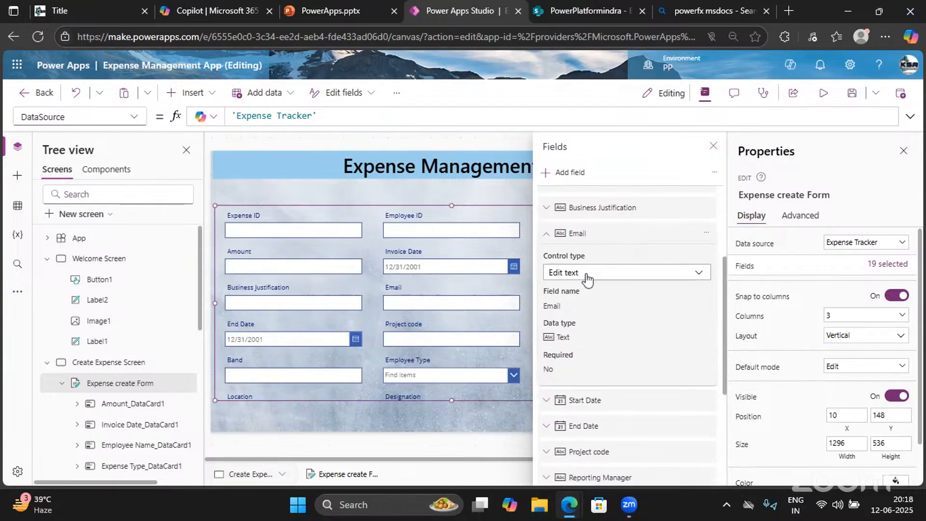
left_click(548, 262)
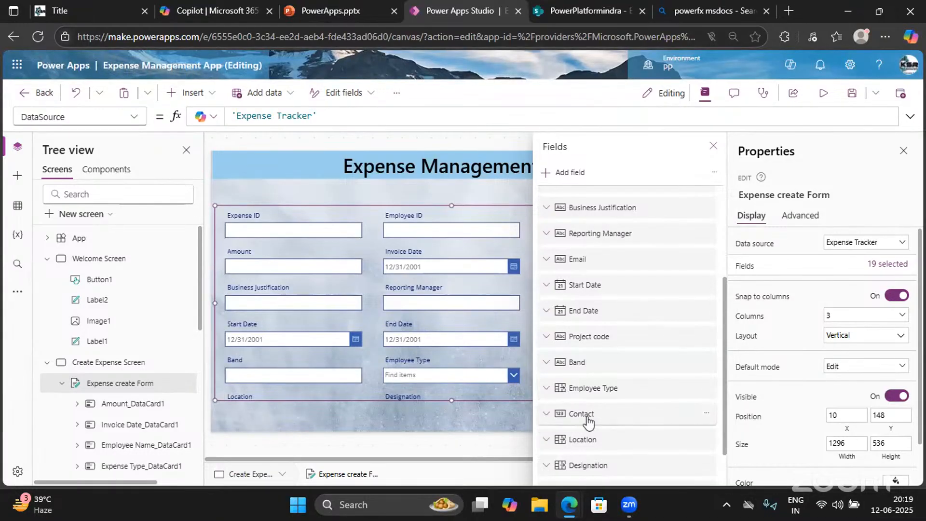
scroll(579, 416, "down", 2)
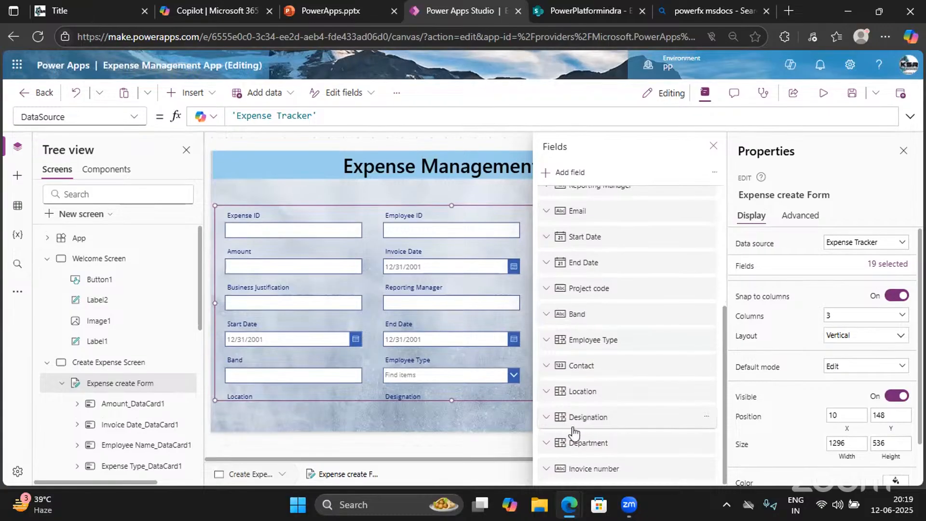
Move Contact, Designation, Location and Department up, with Employee Type ahead of Department
left_click_drag(582, 367, 586, 247)
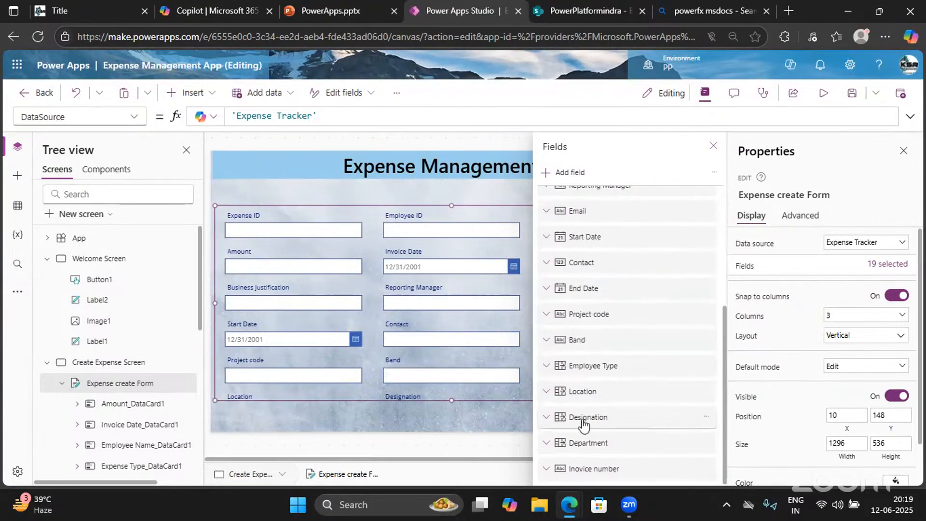
left_click_drag(583, 422, 626, 255)
left_click_drag(585, 442, 603, 268)
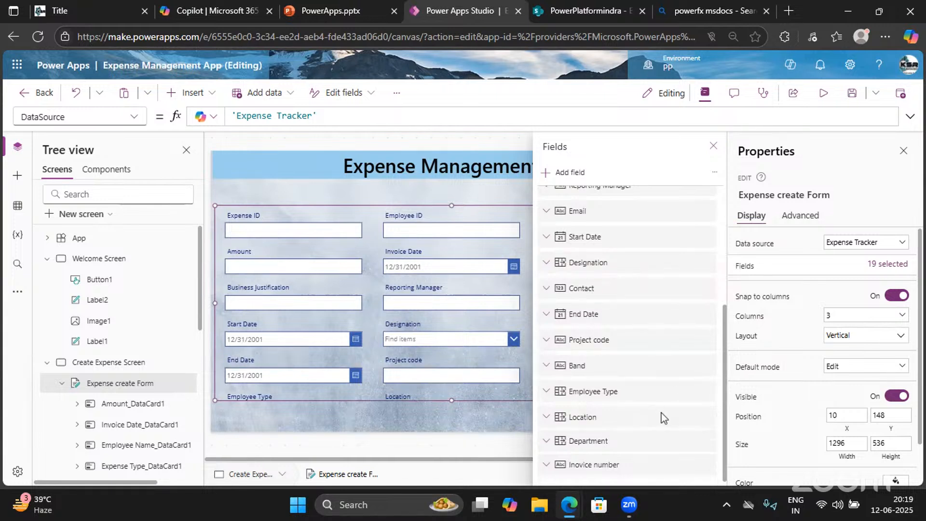
left_click_drag(640, 426, 620, 270)
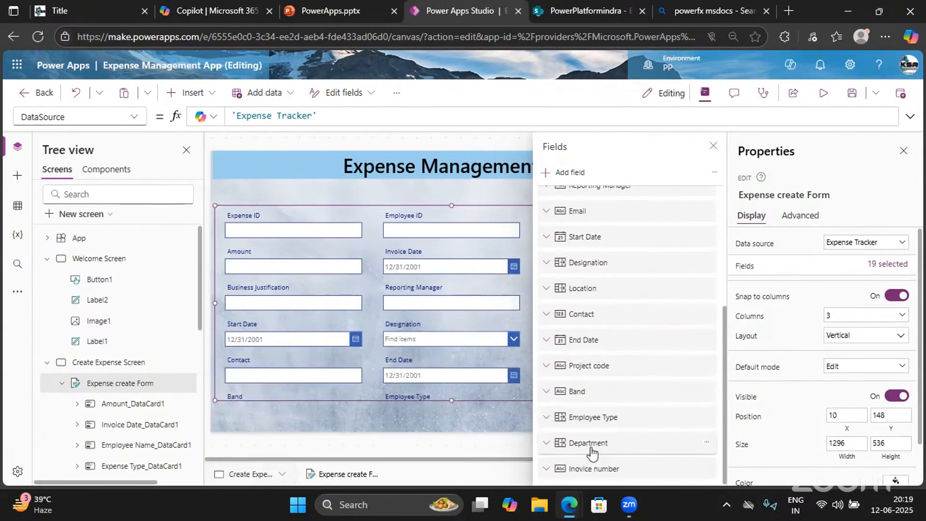
left_click_drag(590, 449, 602, 294)
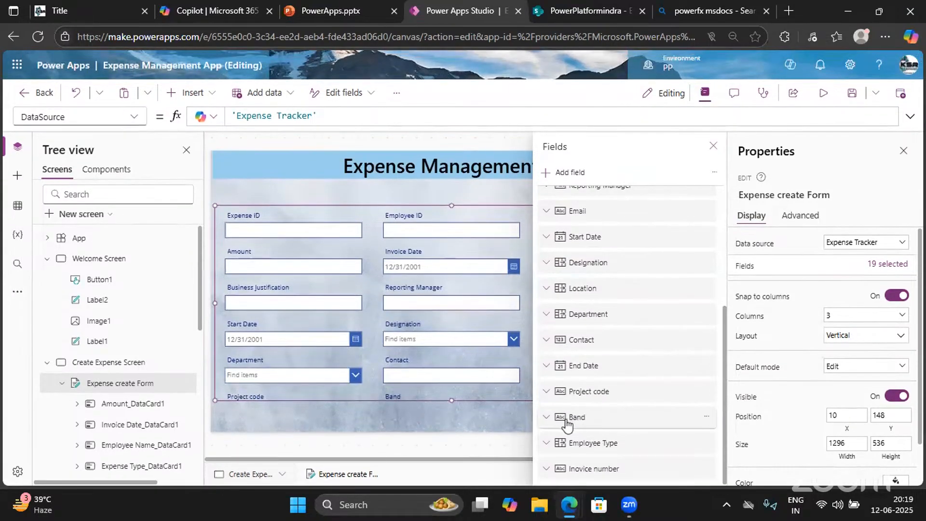
left_click_drag(585, 442, 589, 302)
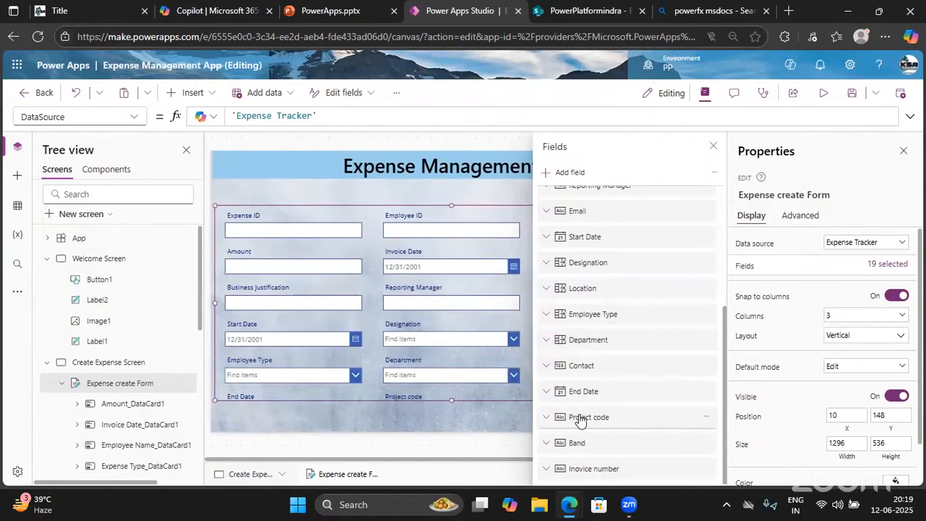
Move Amount and Invoice Date down below Business Justification
scroll(592, 339, "up", 3)
scroll(591, 337, "up", 3)
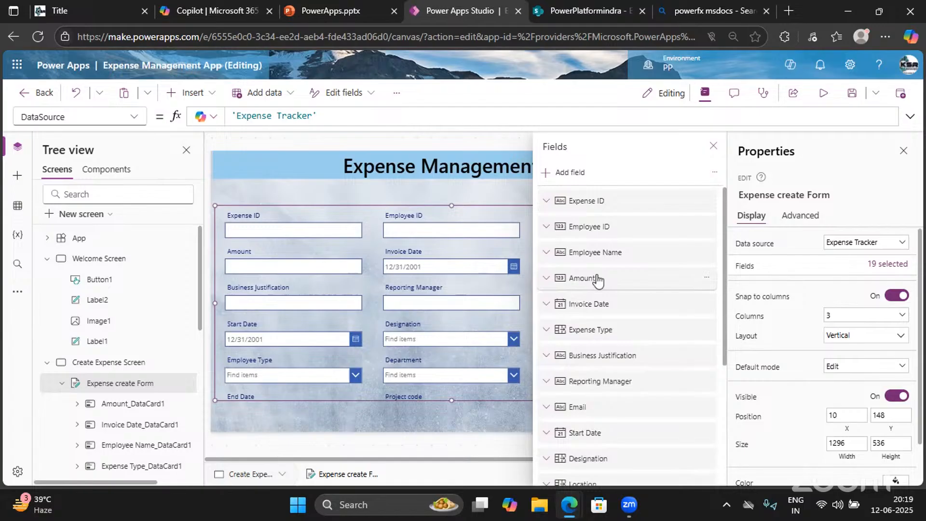
left_click_drag(598, 279, 602, 371)
left_click_drag(591, 287, 605, 366)
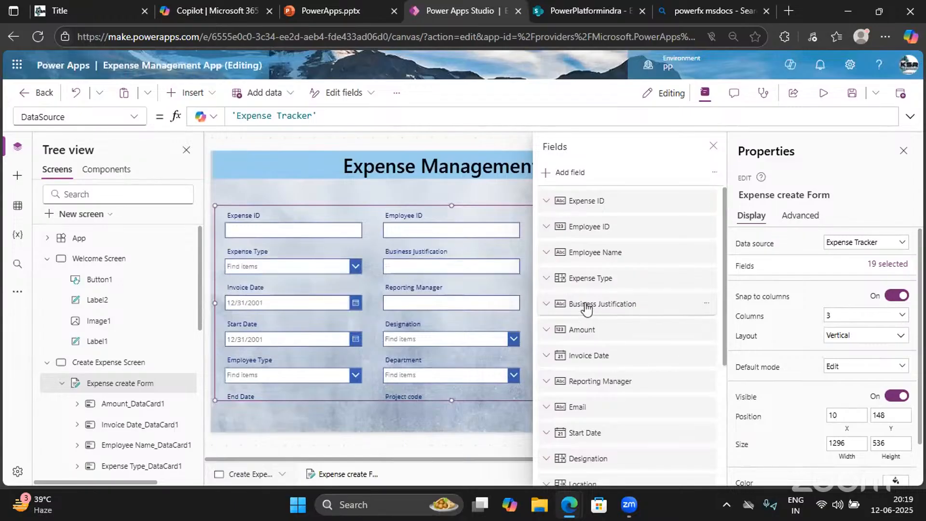
Move Business Justification, Amount, Invoice Date and Expense Type lower, below Start Date
left_click(585, 304)
left_click_drag(580, 281, 593, 370)
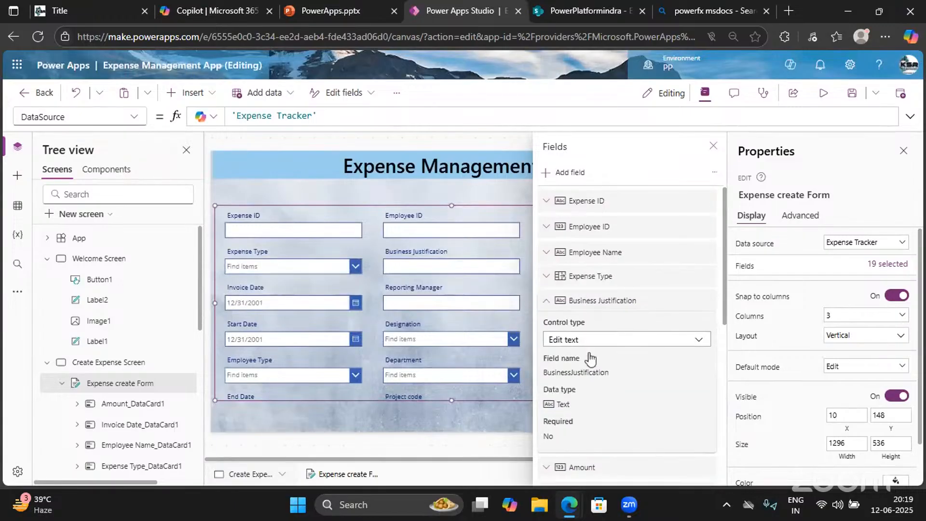
left_click(546, 304)
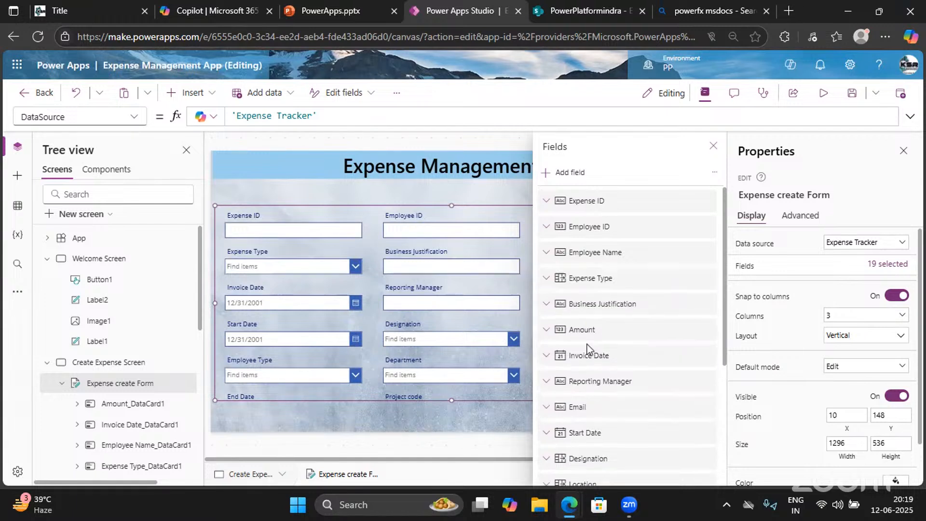
left_click_drag(603, 279, 614, 403)
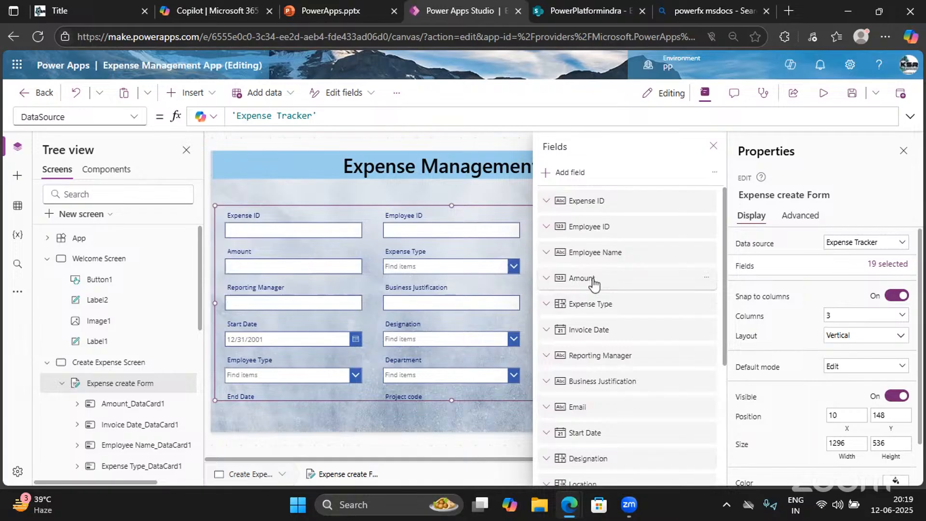
left_click_drag(593, 285, 587, 323)
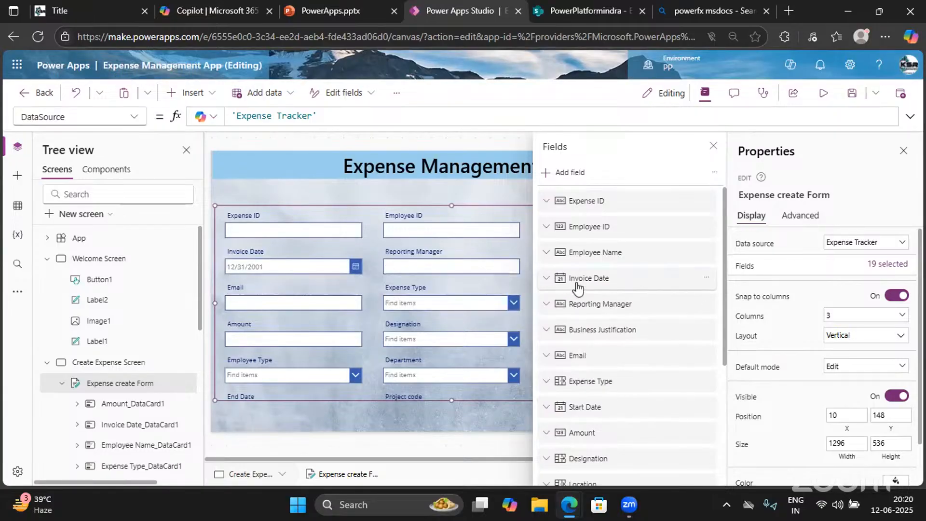
left_click_drag(578, 288, 558, 407)
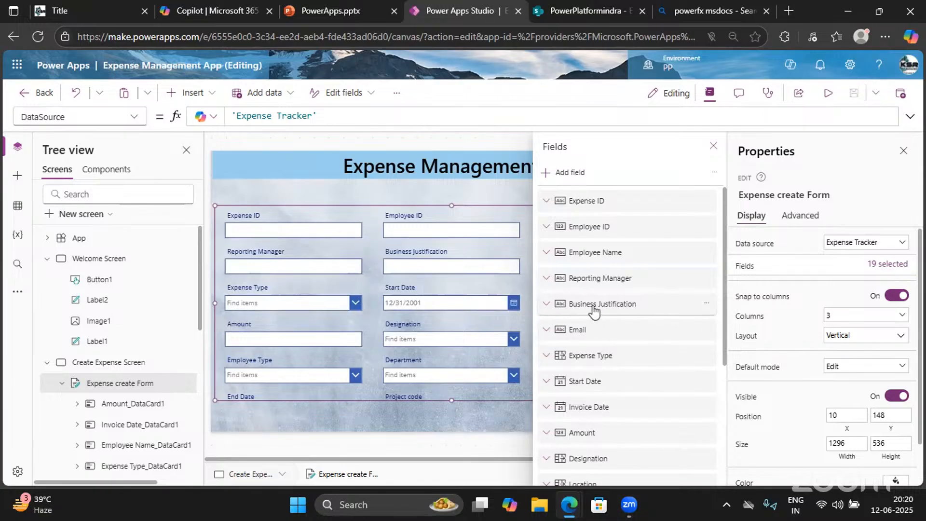
left_click_drag(594, 312, 620, 392)
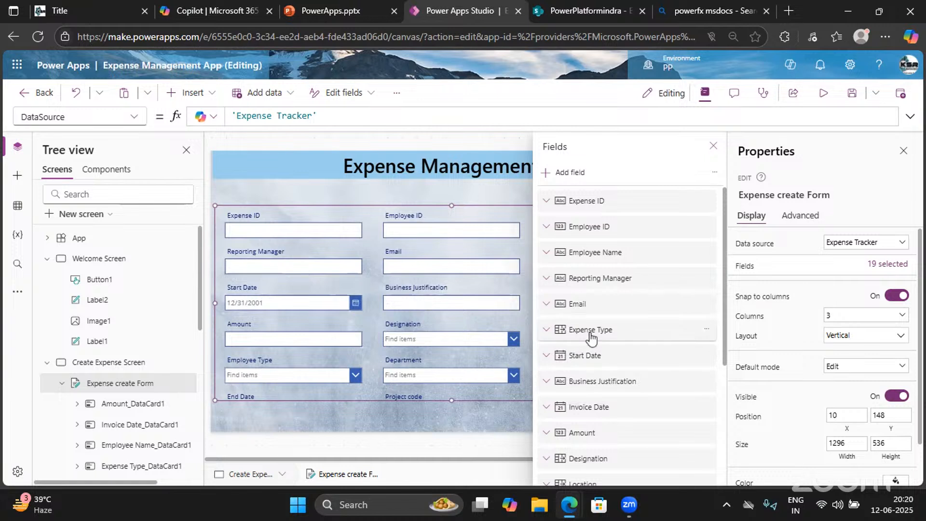
left_click_drag(591, 338, 611, 373)
Move Designation above Start Date with Location right after it
scroll(590, 424, "down", 2)
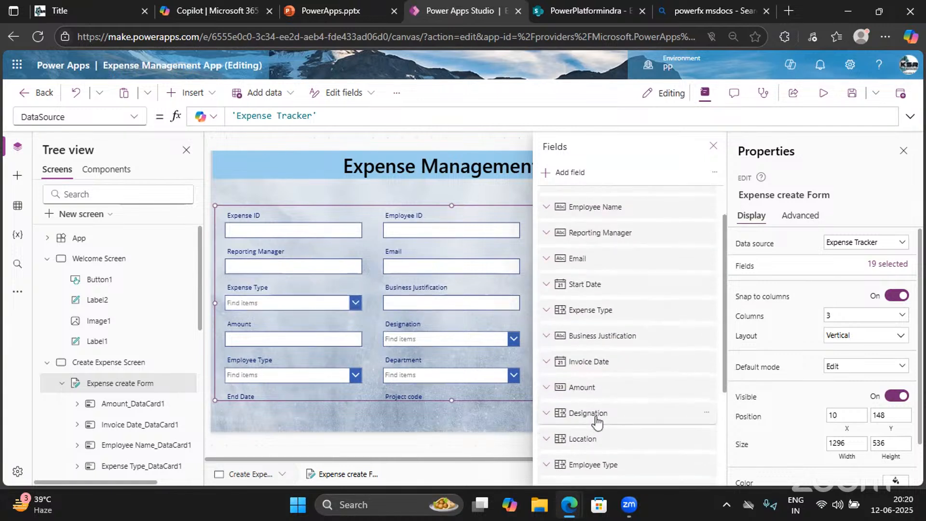
left_click_drag(597, 422, 598, 284)
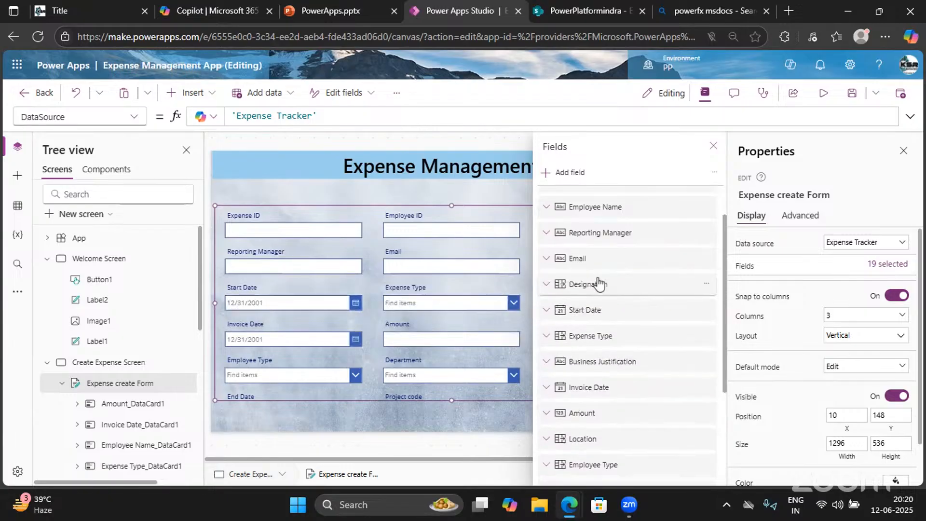
left_click_drag(583, 443, 586, 307)
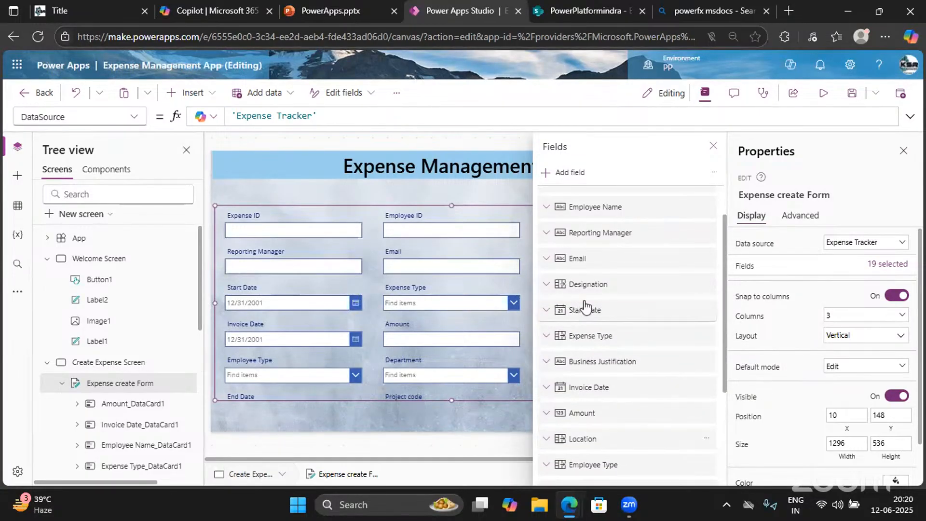
scroll(593, 424, "down", 1)
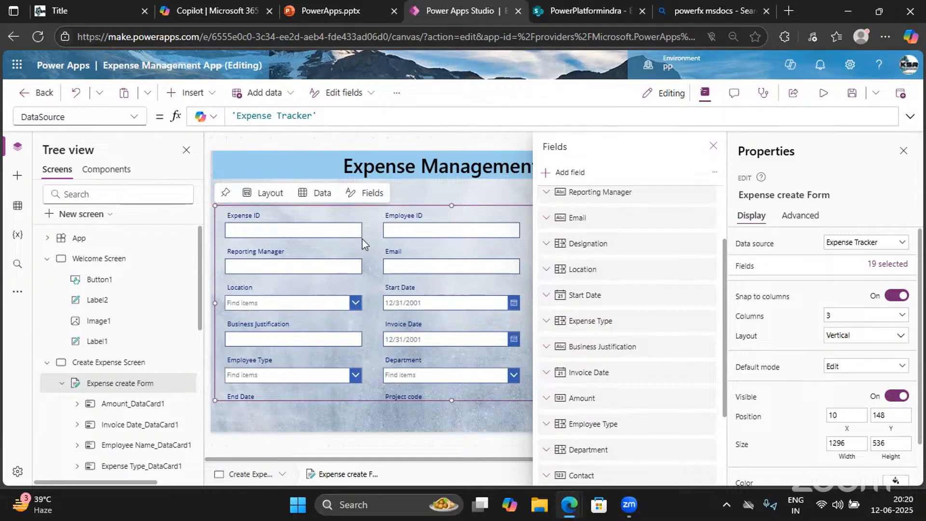
left_click(300, 226)
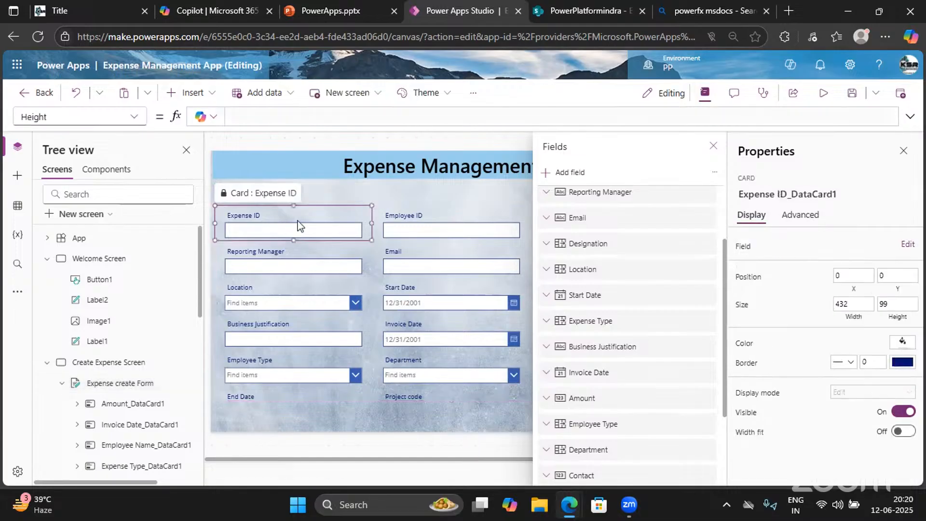
left_click(448, 229)
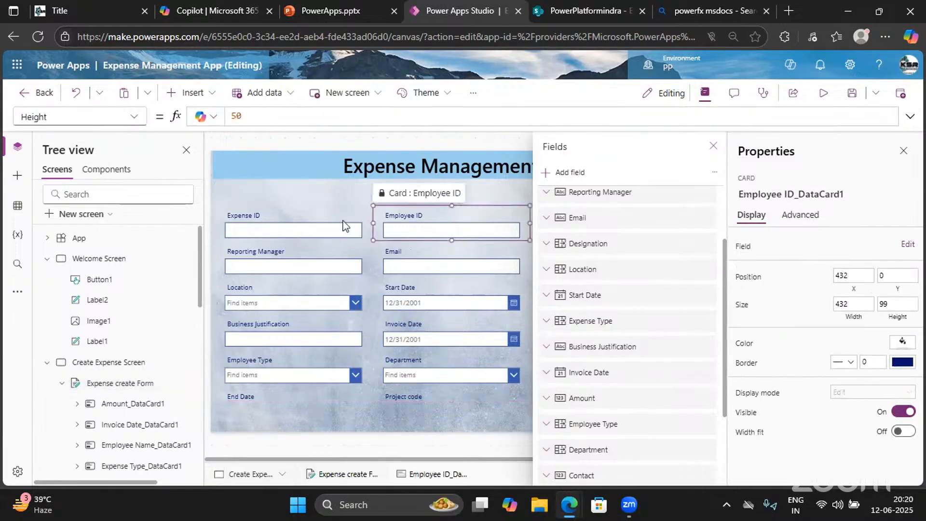
left_click(324, 221)
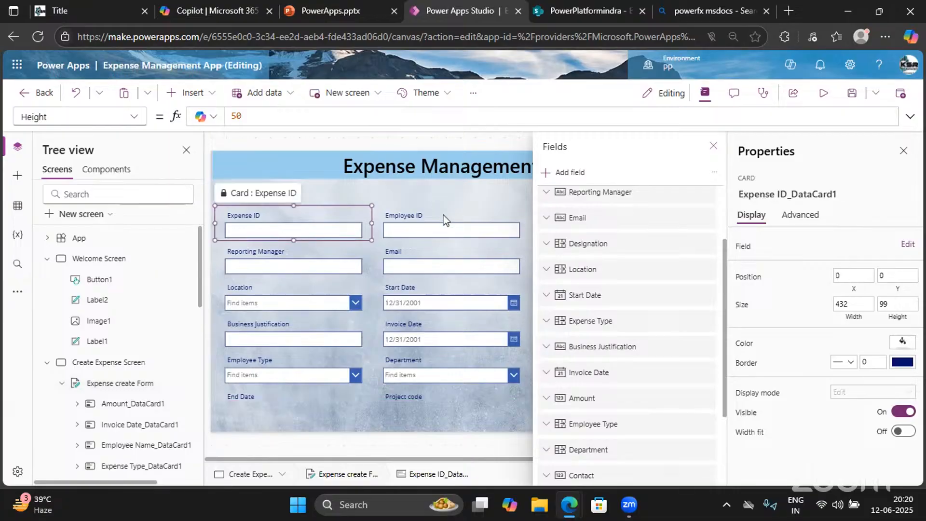
left_click(445, 221)
left_click(318, 214)
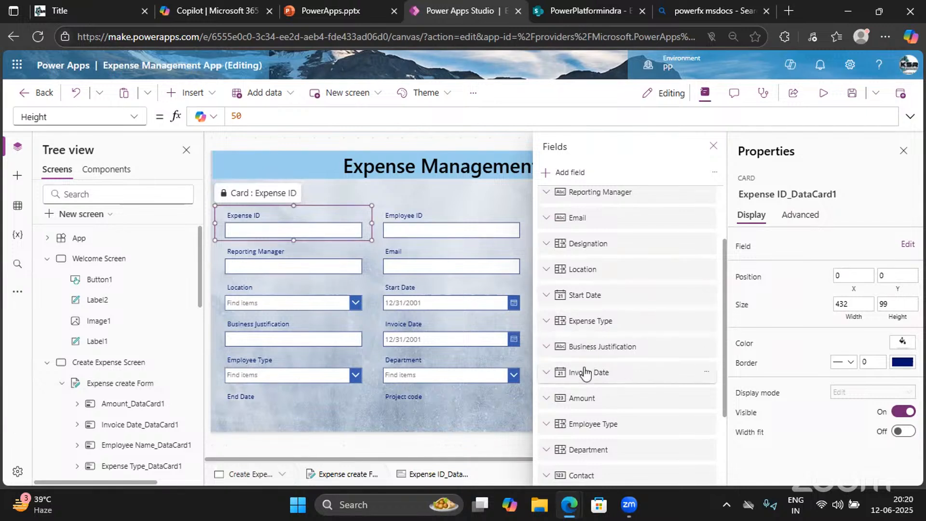
Move Department above Expense Type with Contact right after it
scroll(585, 373, "down", 3)
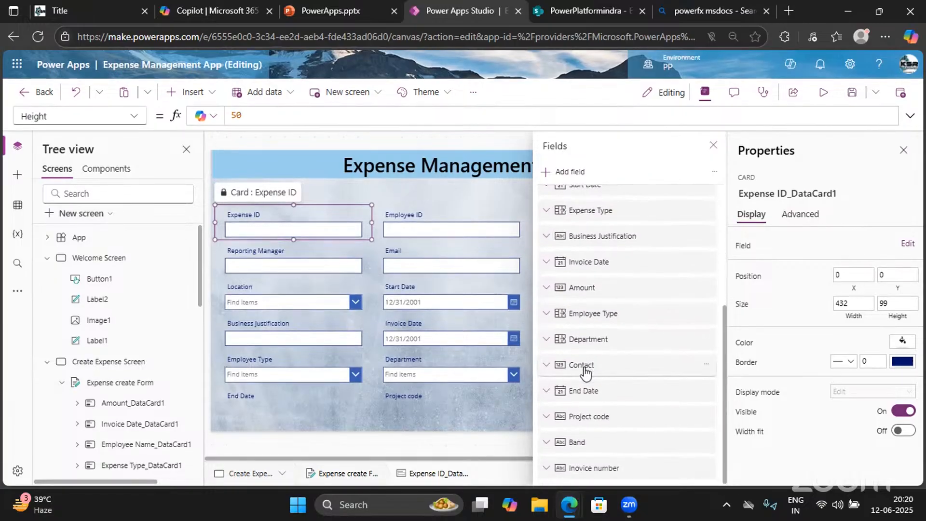
left_click_drag(598, 343, 598, 201)
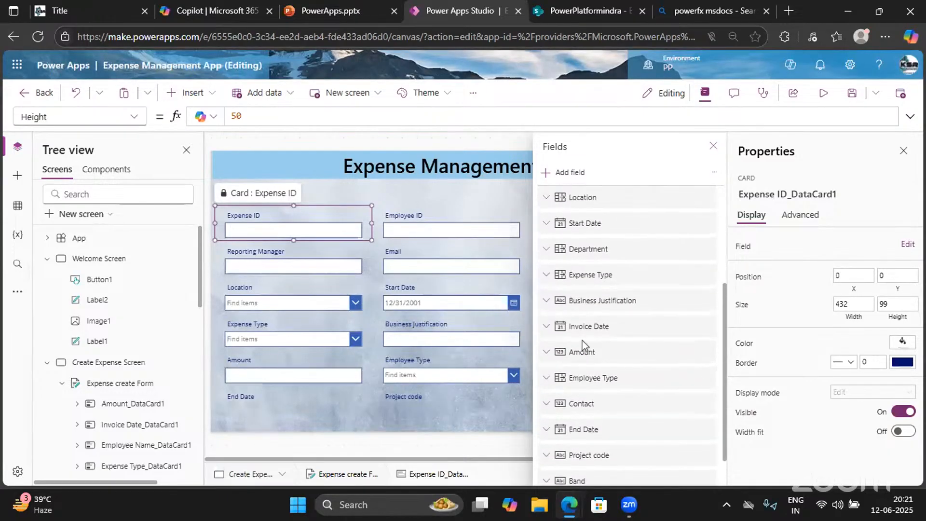
left_click_drag(583, 374, 606, 223)
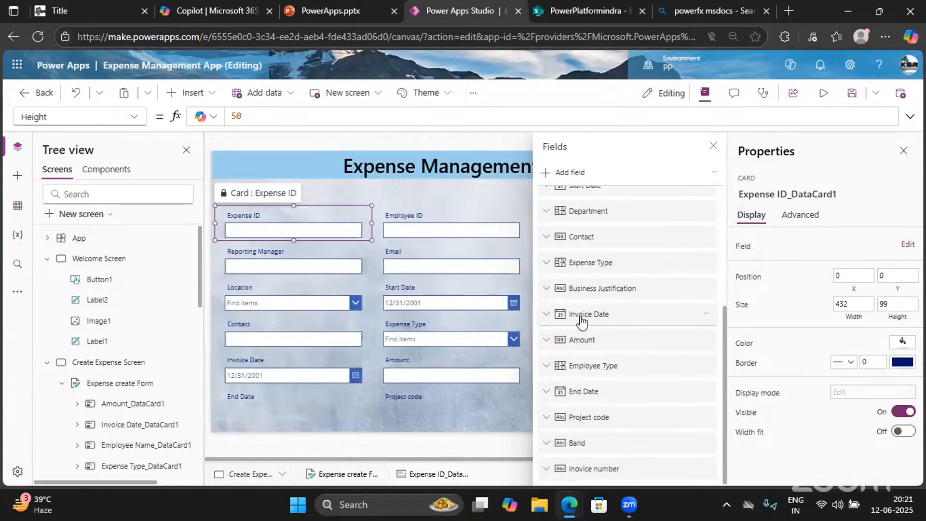
scroll(582, 320, "up", 5)
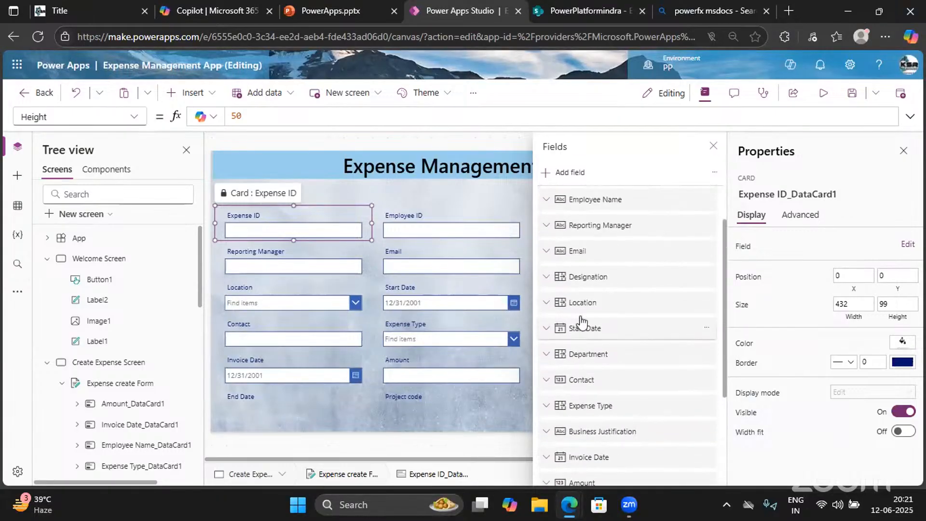
Move Start Date below Expense Type, and Band and Project code up after Contact
left_click_drag(588, 340, 625, 419)
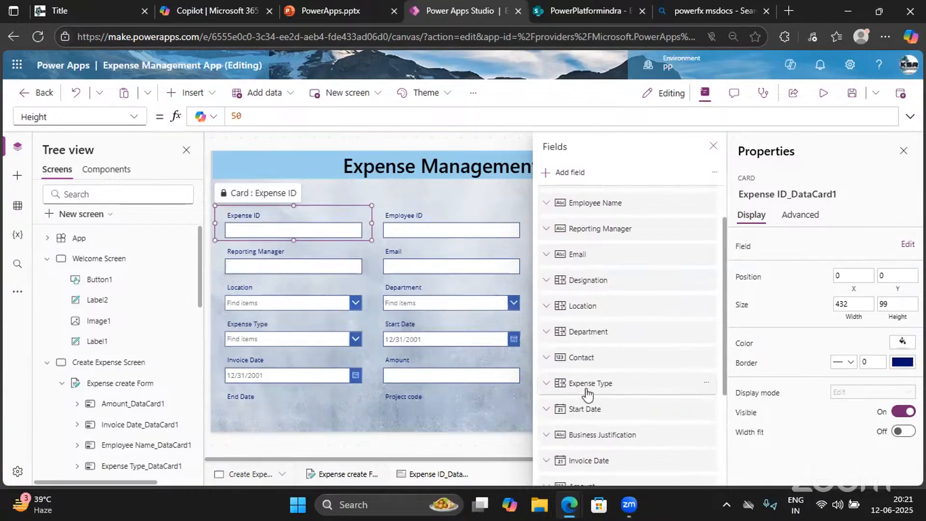
scroll(588, 394, "down", 1)
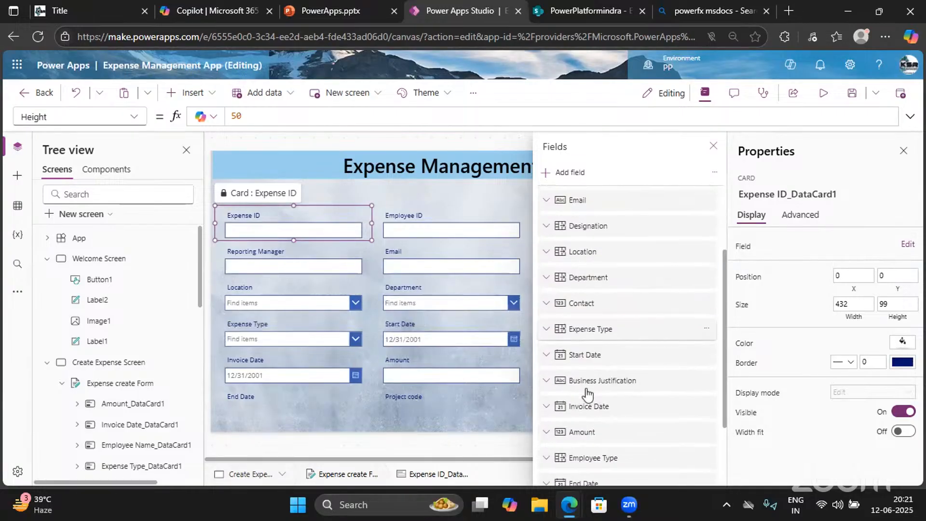
scroll(586, 400, "down", 3)
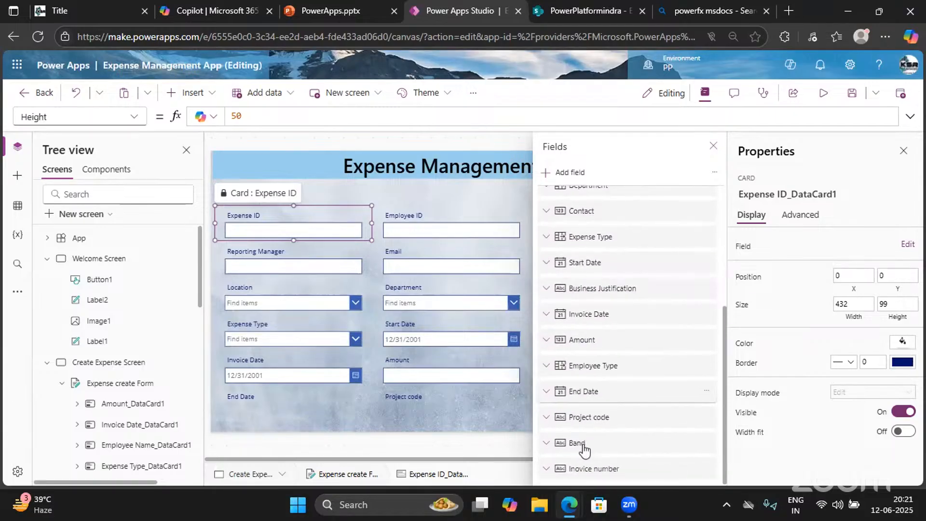
left_click_drag(583, 449, 581, 233)
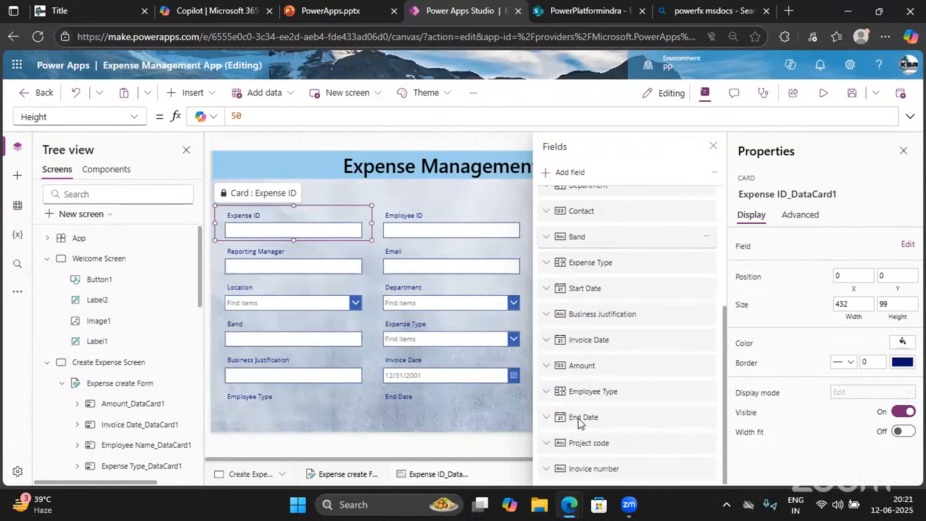
left_click_drag(592, 447, 599, 254)
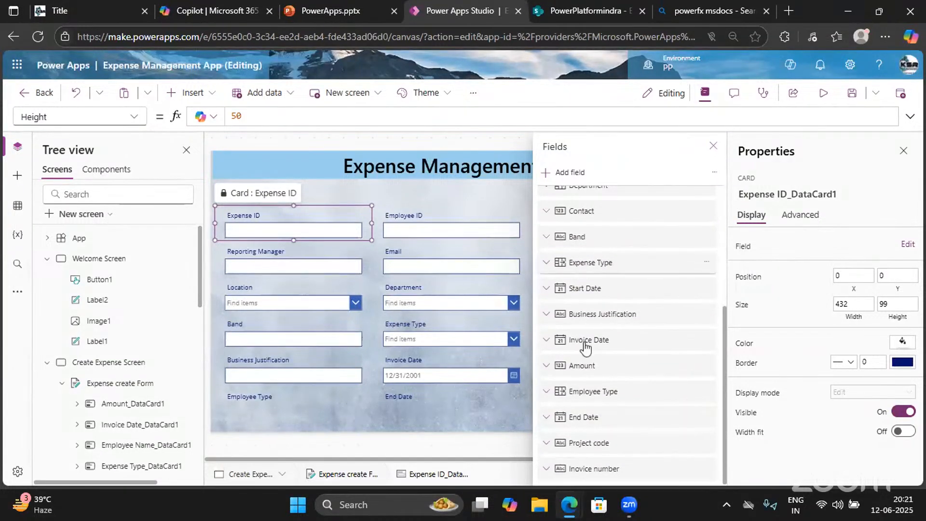
scroll(586, 425, "down", 2)
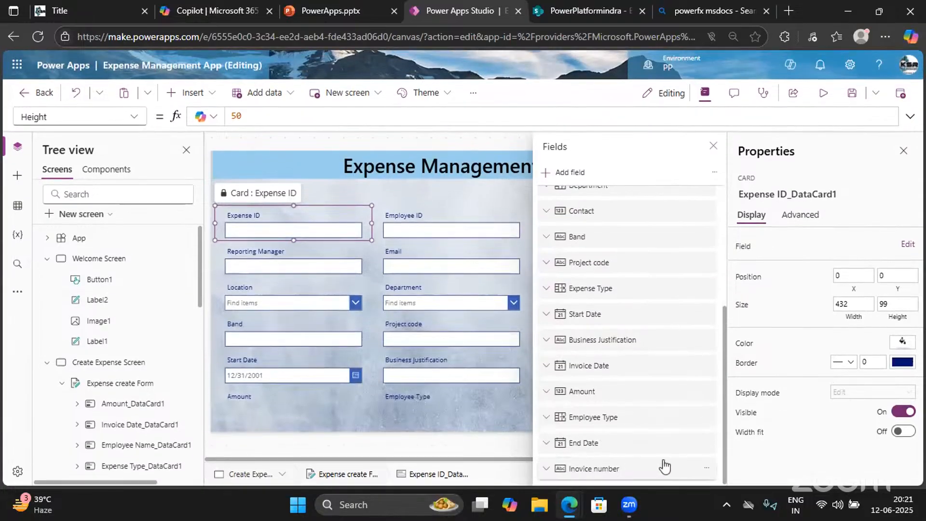
Move Invoice number and Employee Type up, group the dates after Invoice number, Business Justification below Amount
left_click_drag(685, 469, 687, 280)
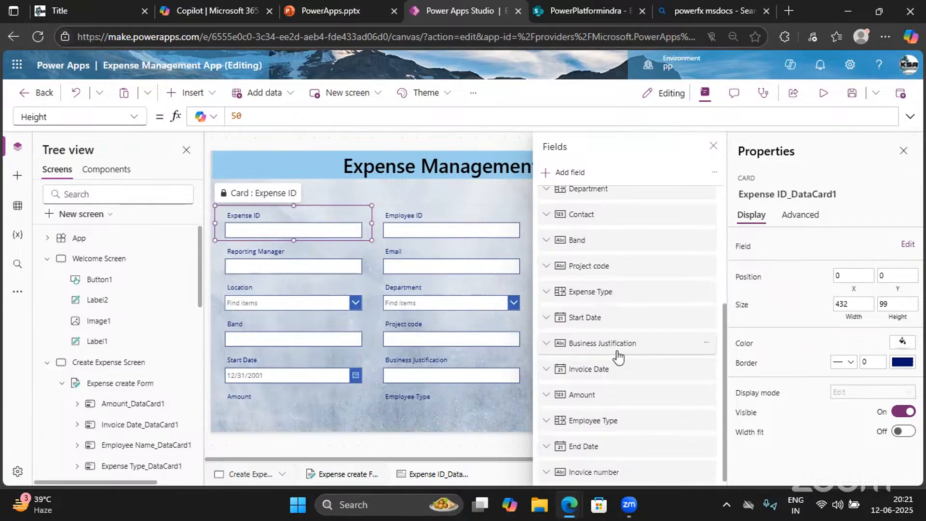
left_click_drag(611, 452, 609, 279)
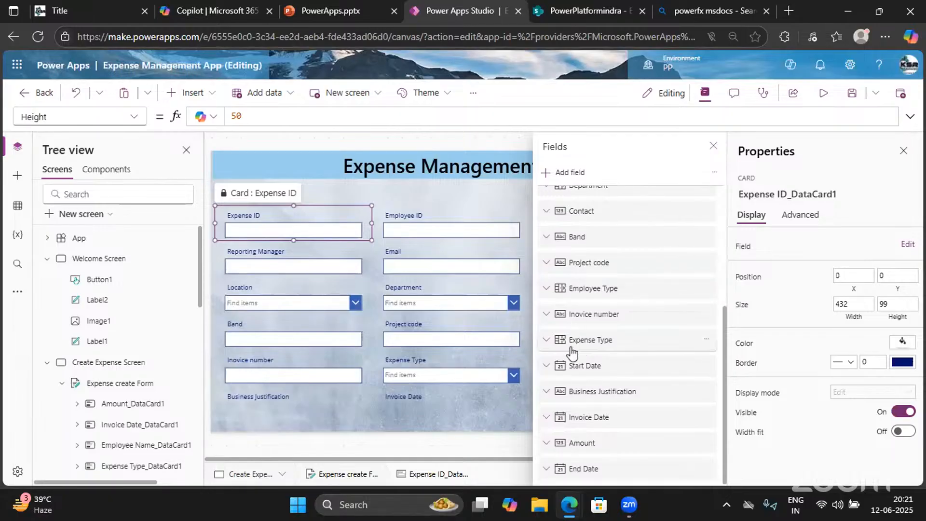
left_click_drag(586, 369, 604, 335)
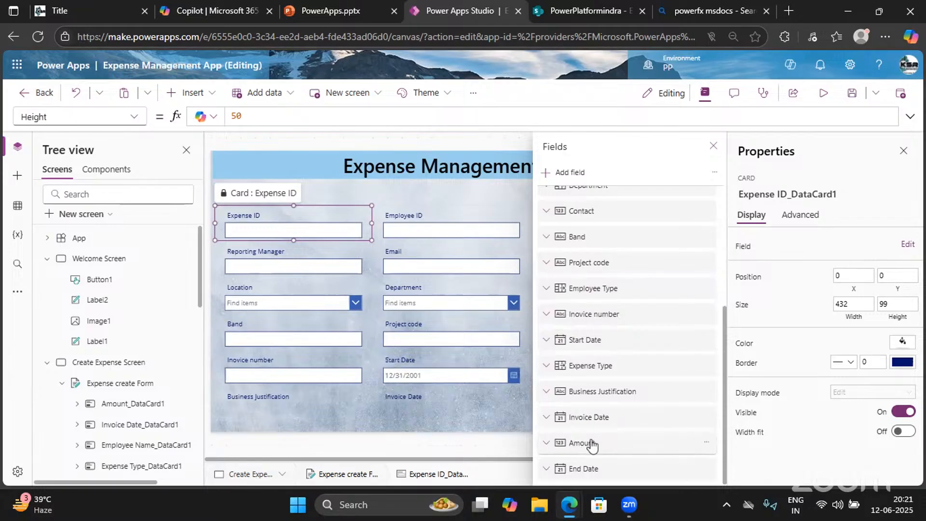
left_click_drag(597, 424, 608, 328)
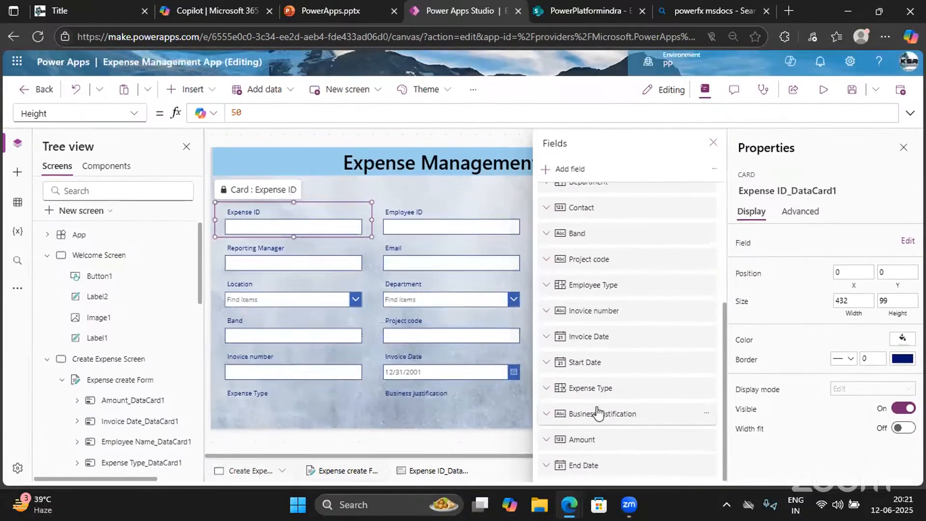
left_click_drag(673, 470, 675, 381)
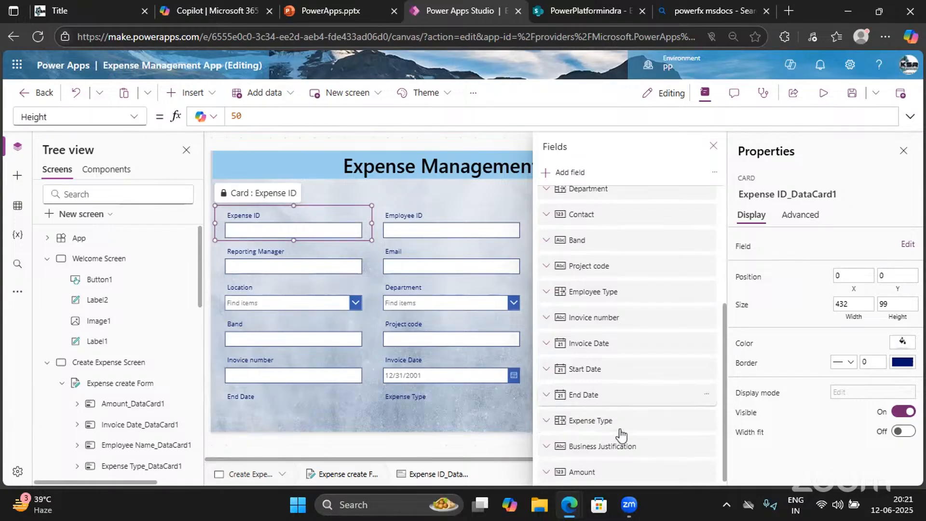
left_click_drag(621, 441, 660, 468)
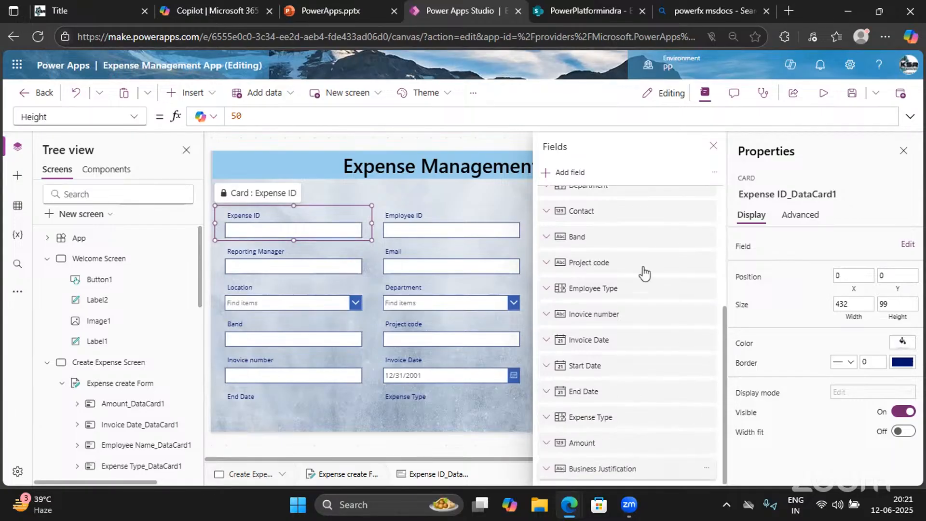
Close the field list, select the Expense create Form and set its Columns to 4
left_click(713, 147)
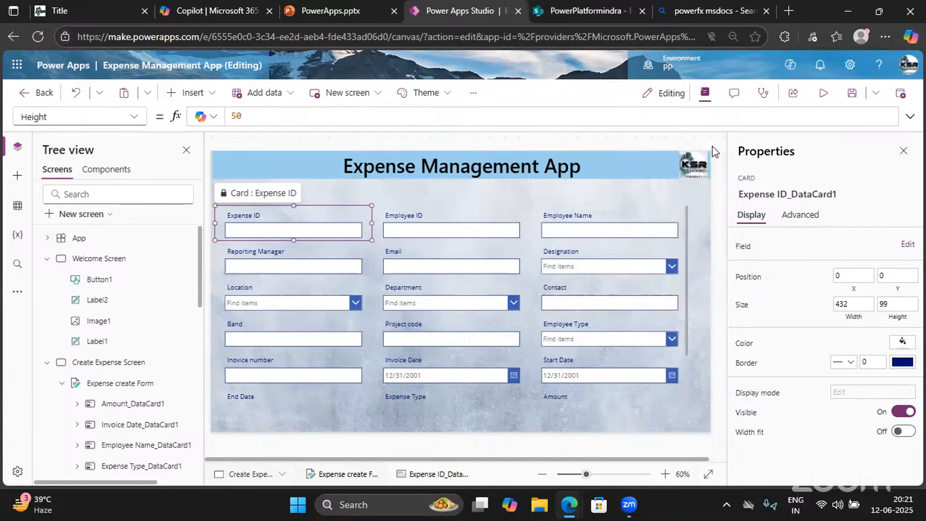
left_click(685, 215)
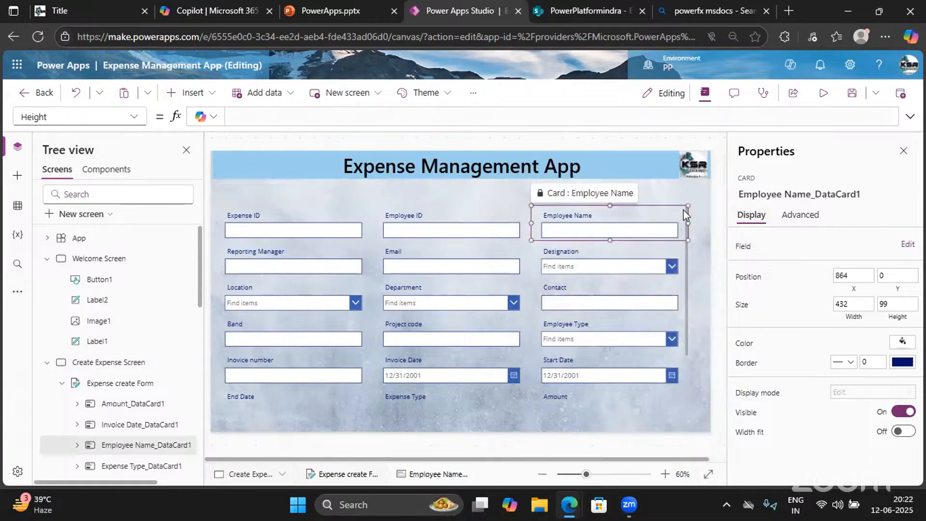
left_click(687, 328)
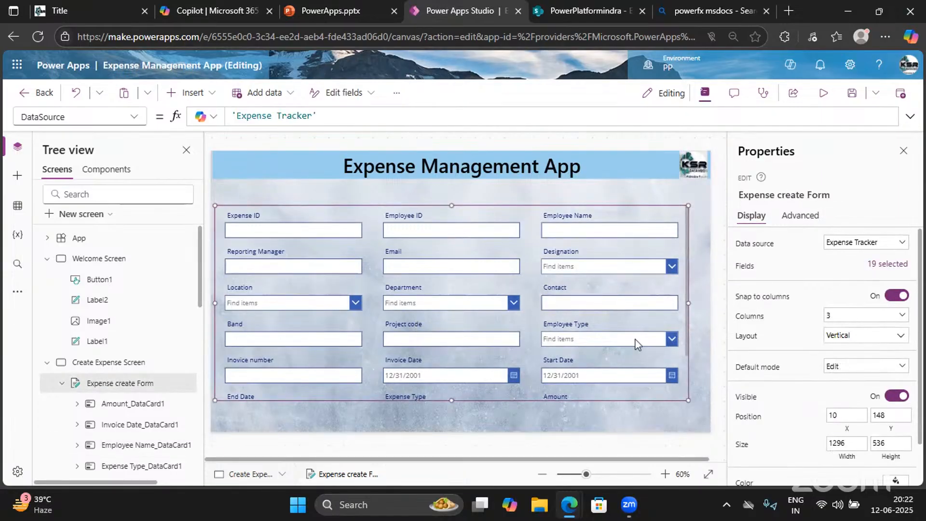
scroll(569, 337, "down", 2)
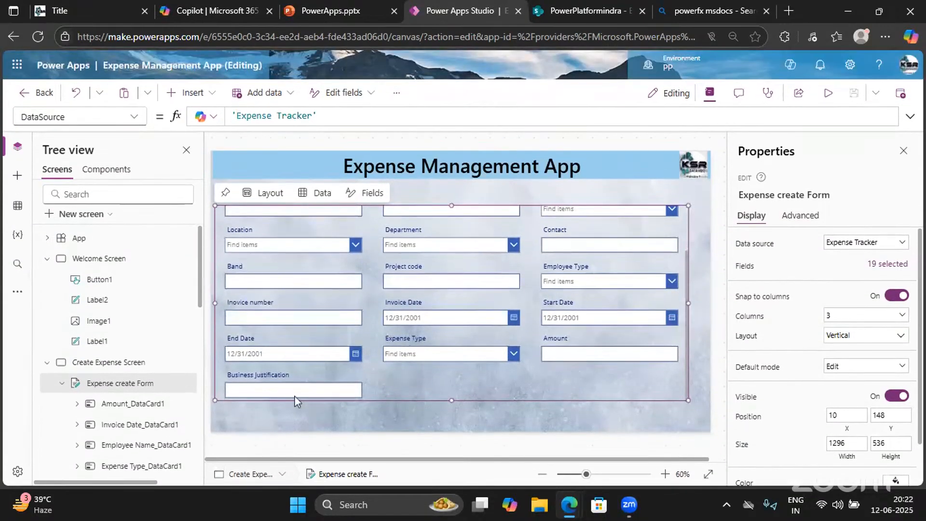
left_click(855, 317)
left_click(835, 377)
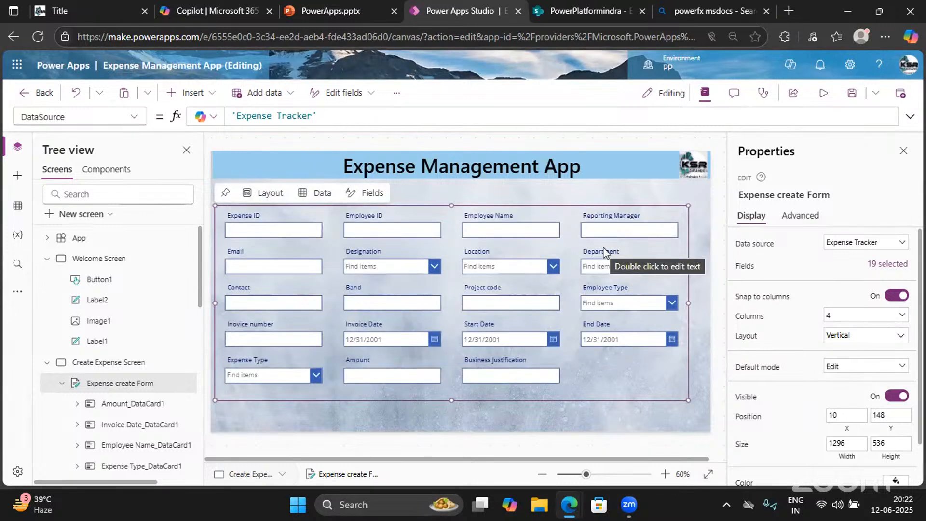
left_click(674, 192)
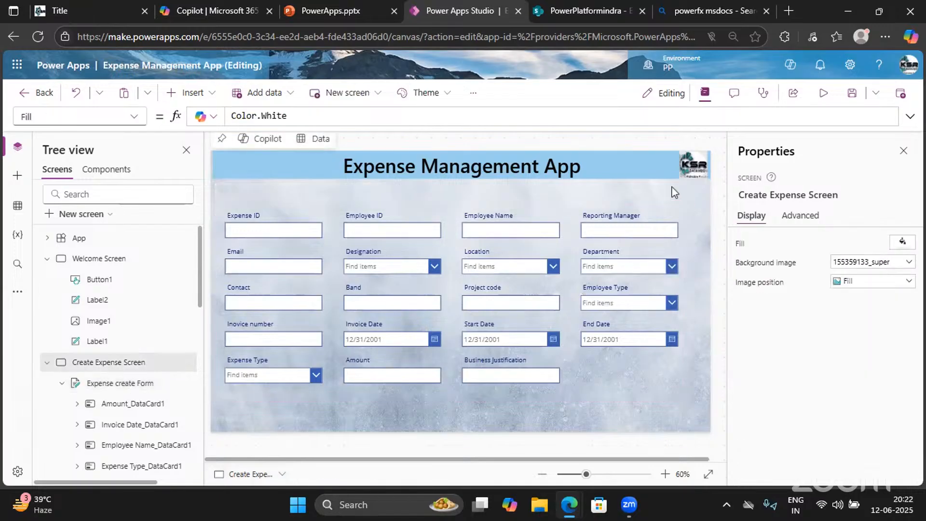
left_click(614, 388)
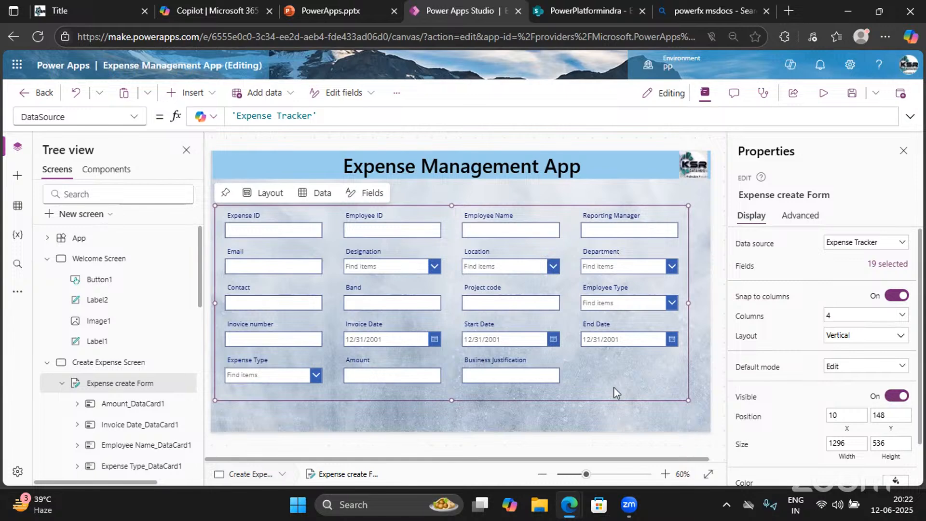
left_click(99, 258)
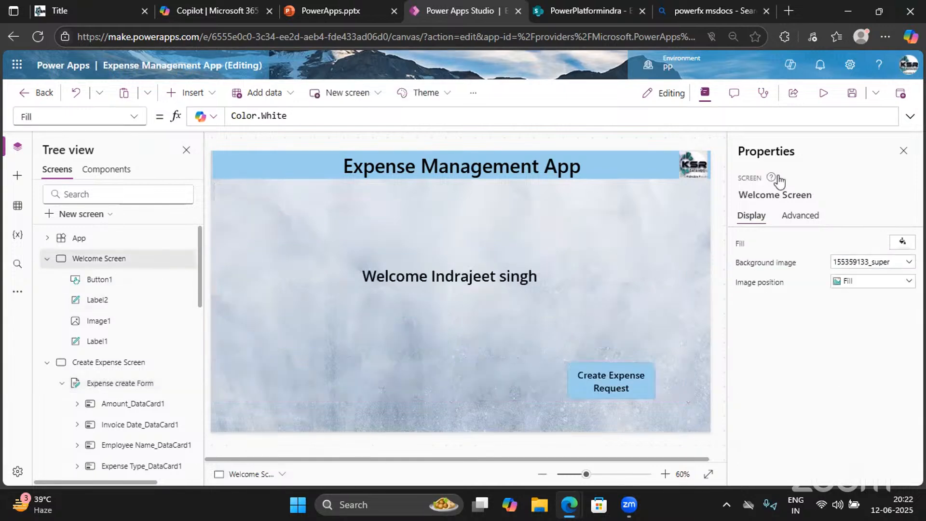
left_click(823, 92)
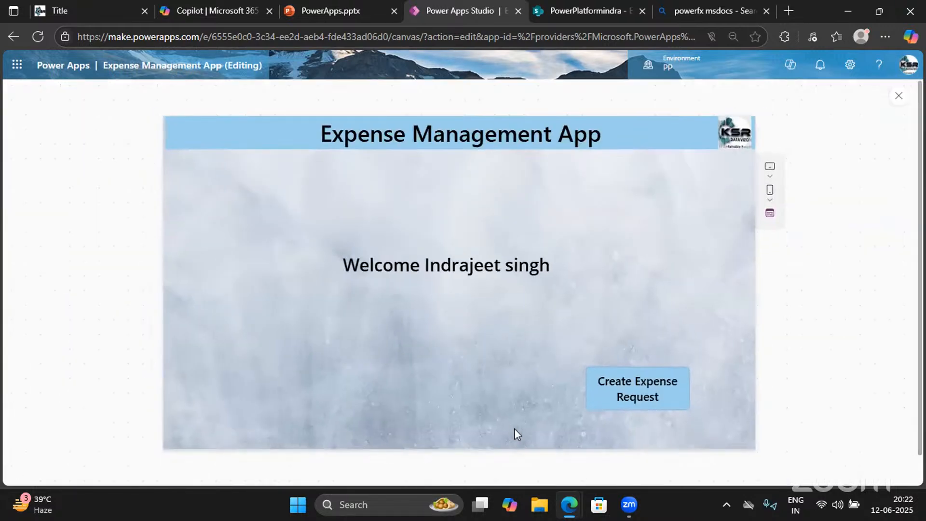
left_click(647, 405)
left_click(898, 97)
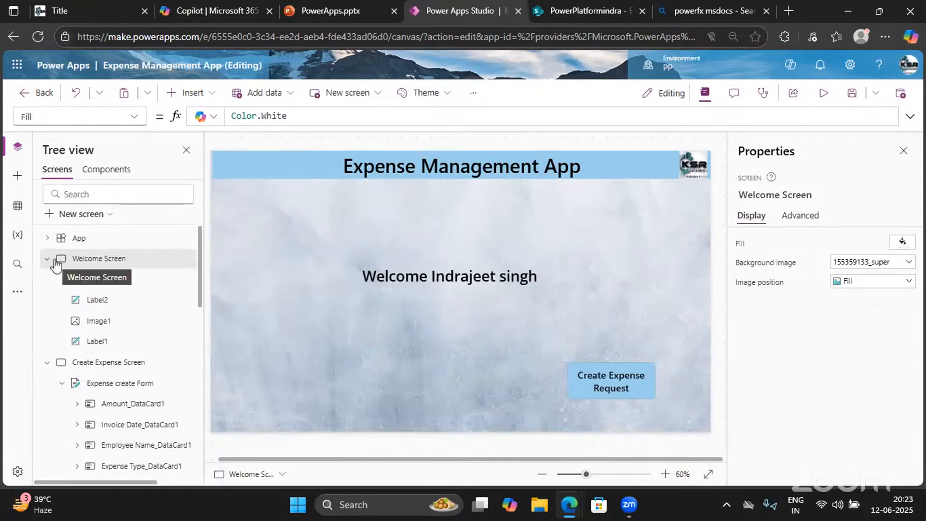
Clear the default false value from the Create Expense Request button's OnSelect formula
left_click(637, 383)
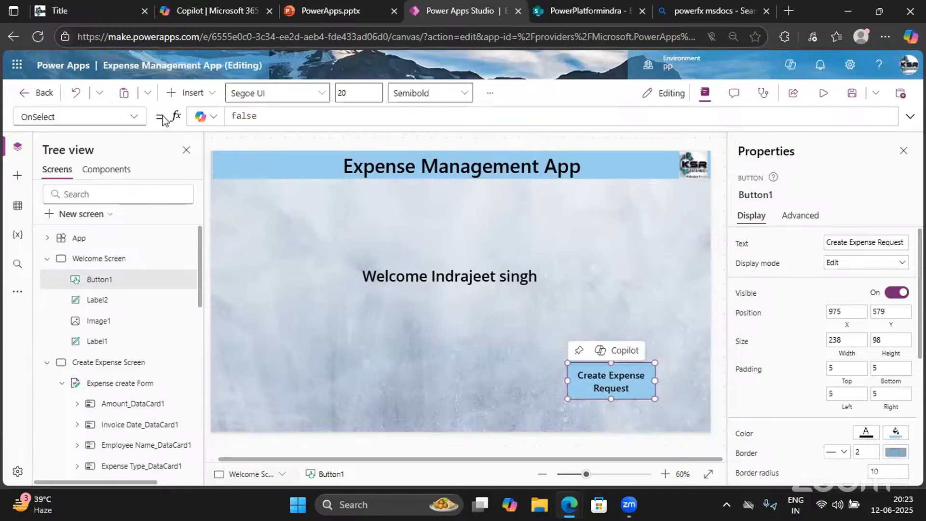
left_click(134, 116)
scroll(42, 248, "up", 3)
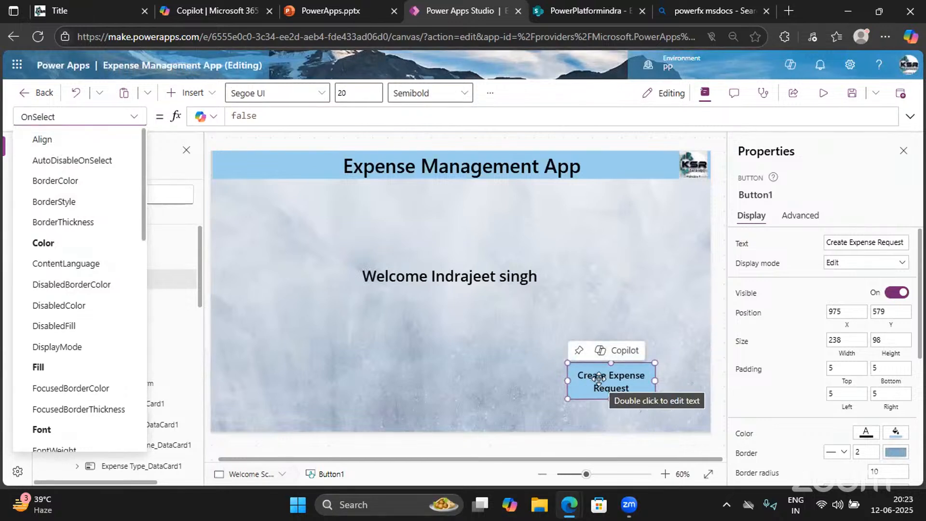
scroll(47, 333, "down", 3)
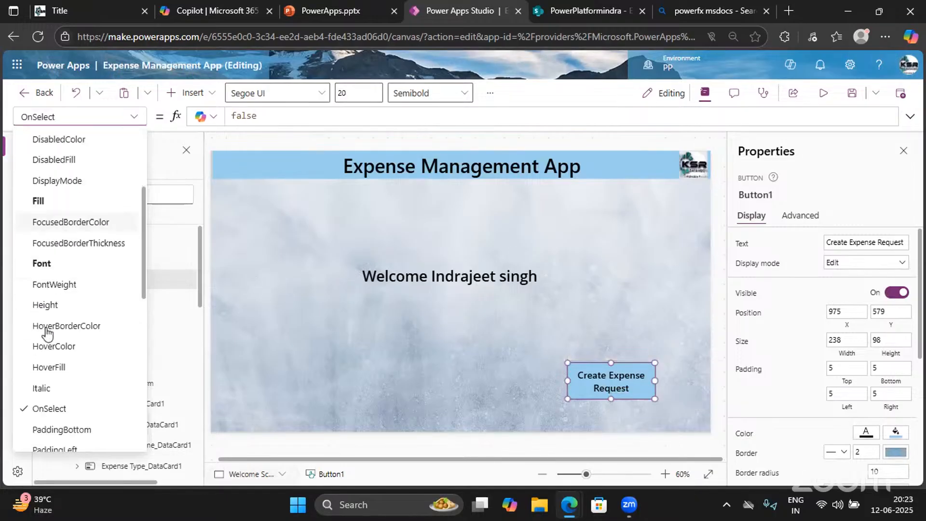
scroll(47, 332, "down", 1)
left_click(39, 371)
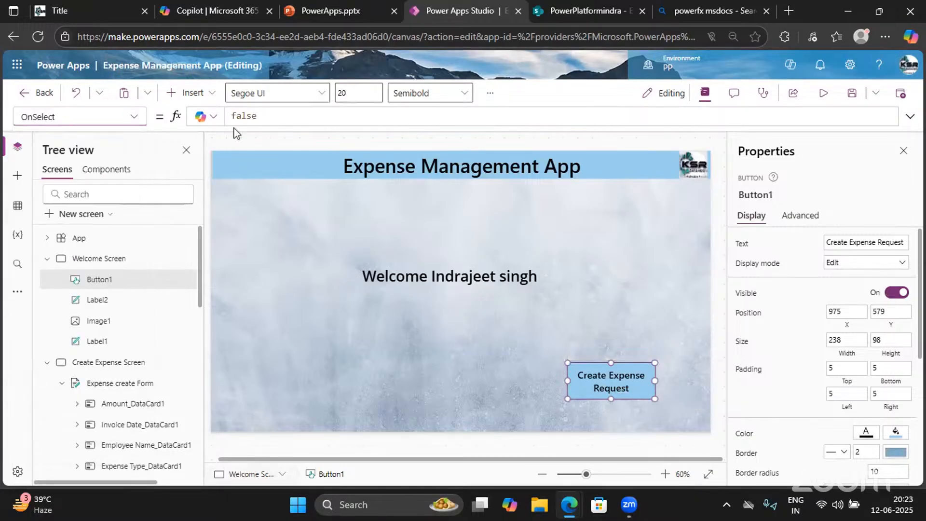
left_click(233, 115)
double_click(230, 114)
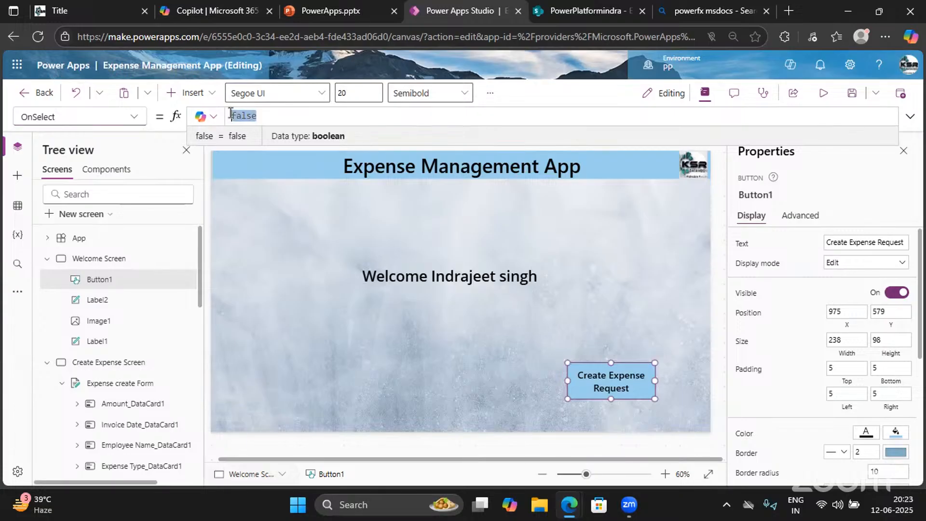
key("BackSpace")
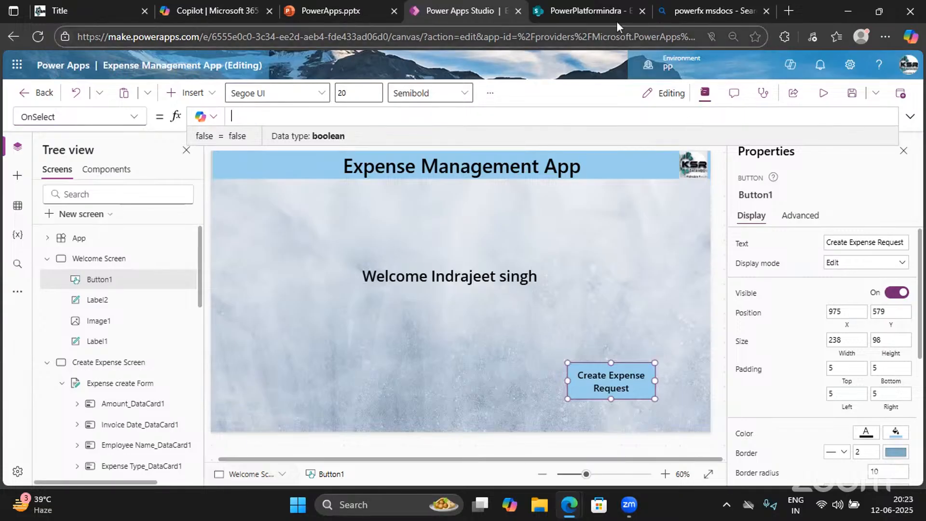
left_click(690, 12)
Look up the Navigate function in the Power Fx formula reference, then return to Power Apps
left_click(217, 217)
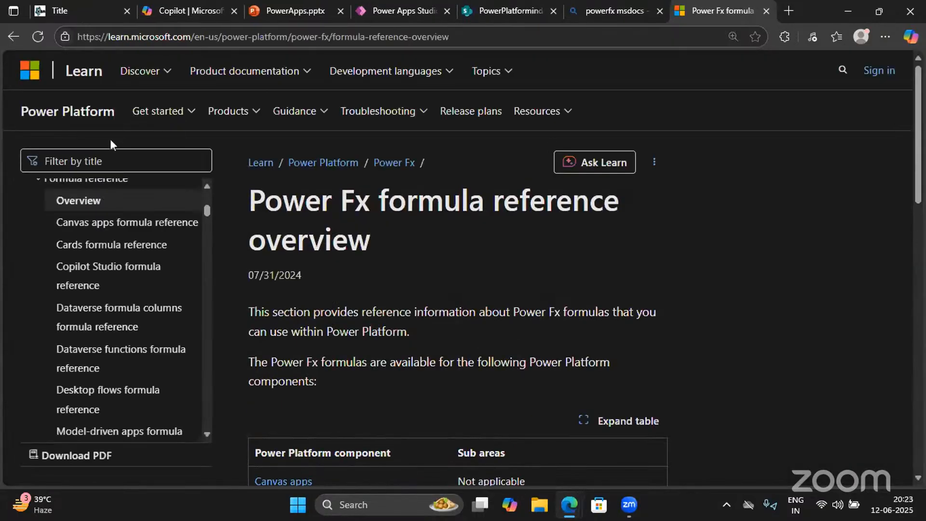
left_click(96, 161)
type("Na")
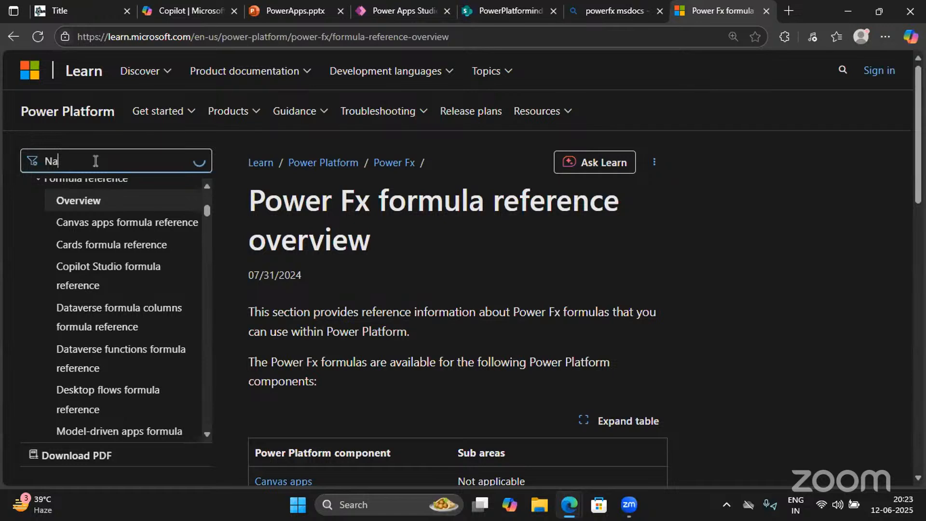
type("vigate")
left_click(69, 203)
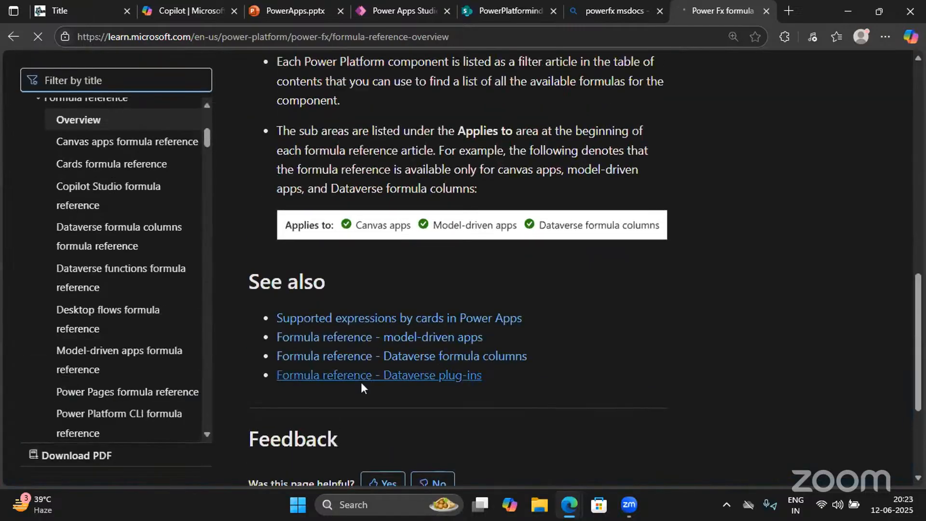
scroll(362, 382, "up", 1)
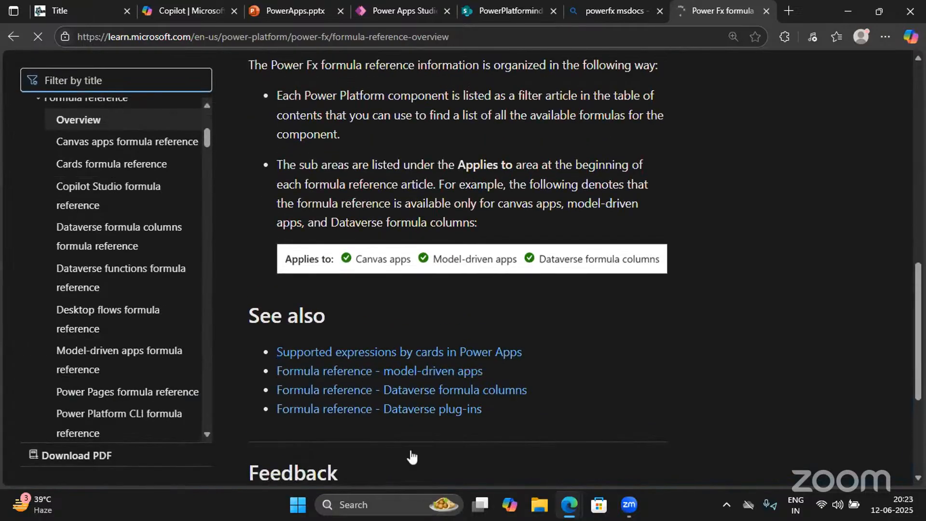
type("Navi")
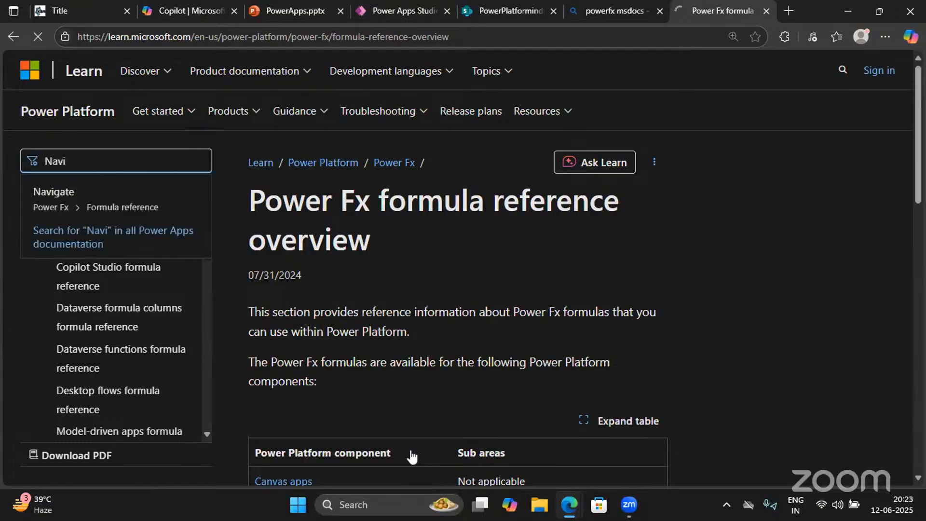
key("Return")
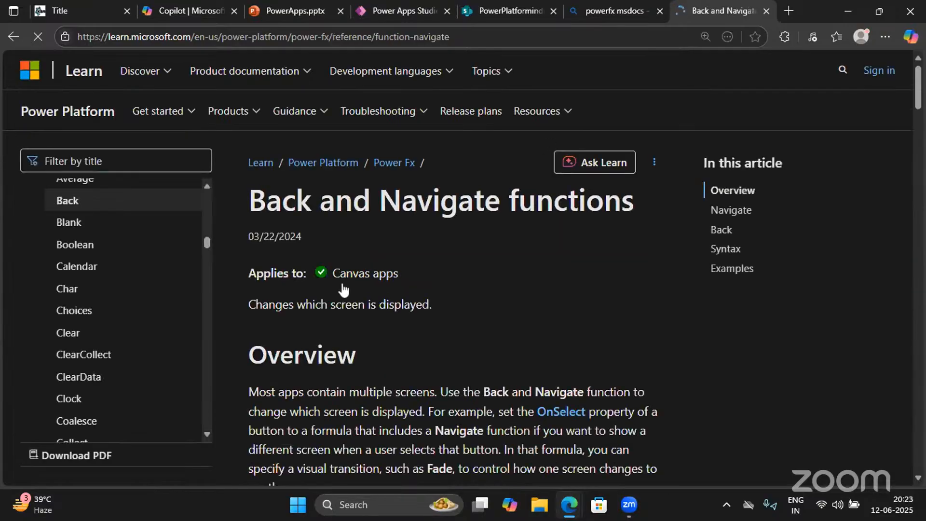
scroll(344, 290, "down", 6)
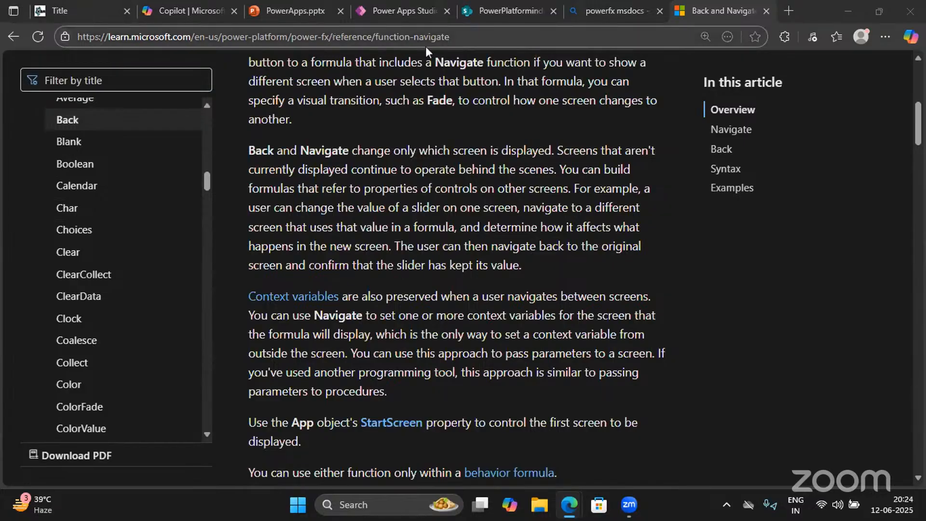
left_click(403, 9)
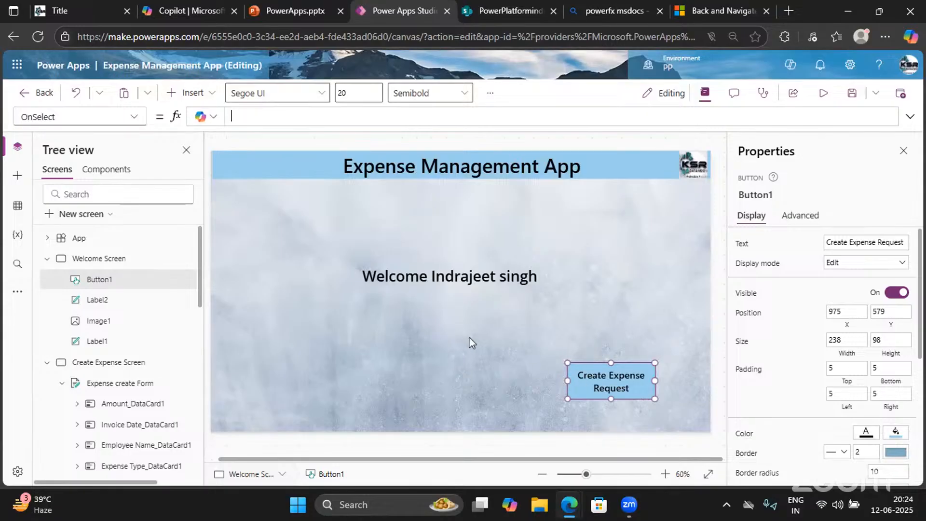
Set the button's OnSelect to Navigate('Create Expense Screen',ScreenTransition.Cover) and preview the app
left_click(234, 116)
left_click(235, 118)
type("Nasi")
key("BackSpace")
type("igate(")
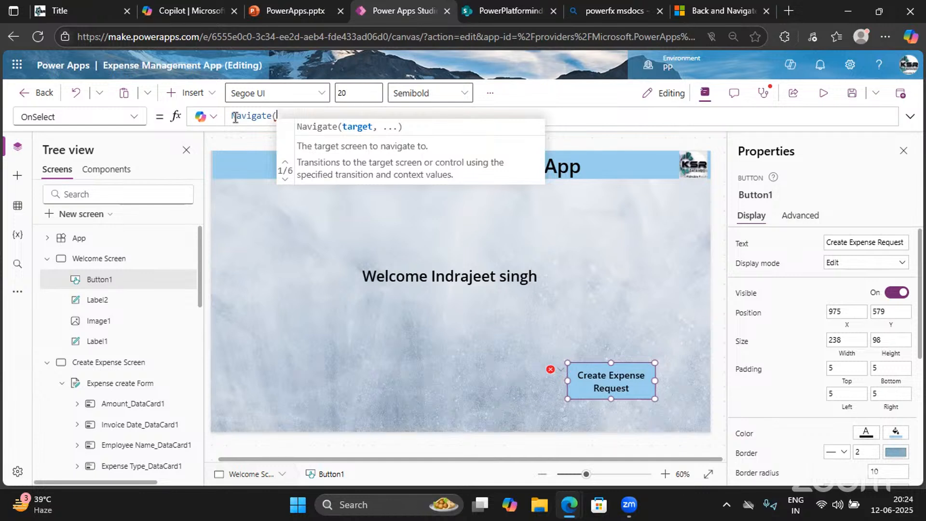
type("Crea")
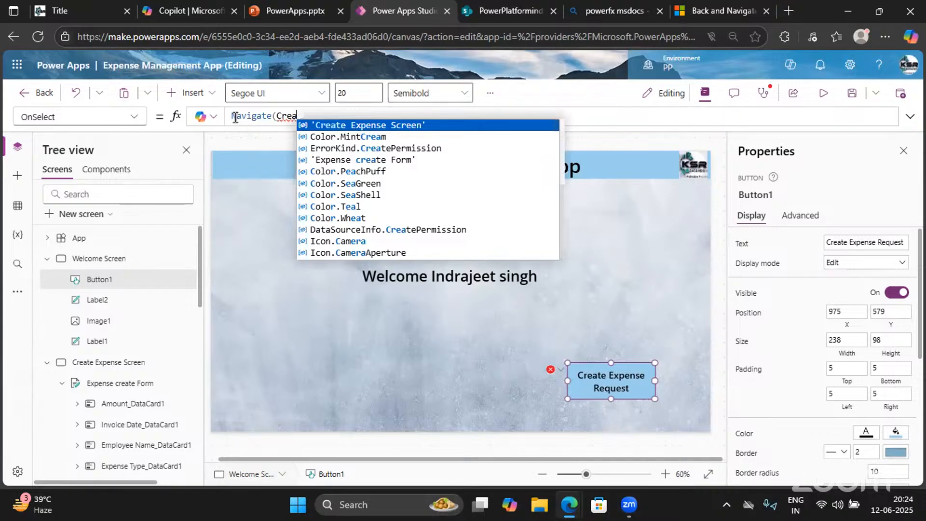
key("Tab")
type(",")
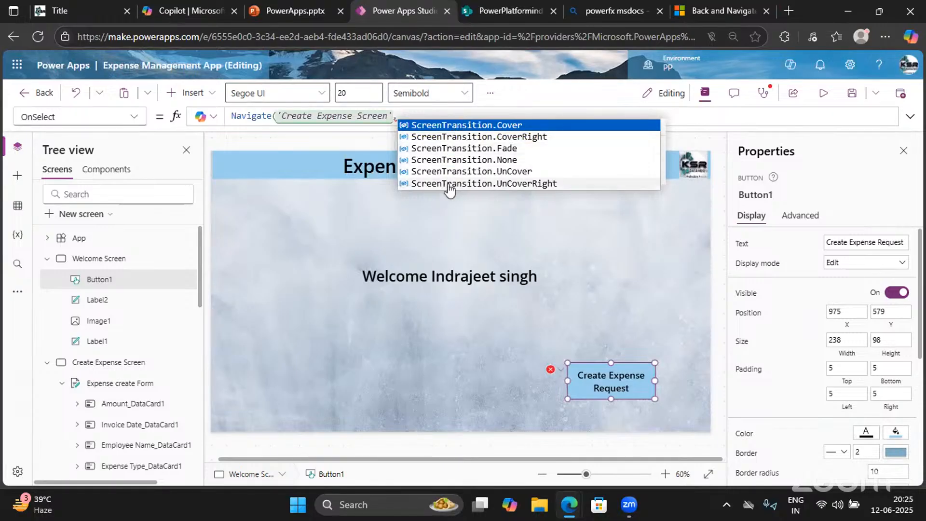
left_click(466, 126)
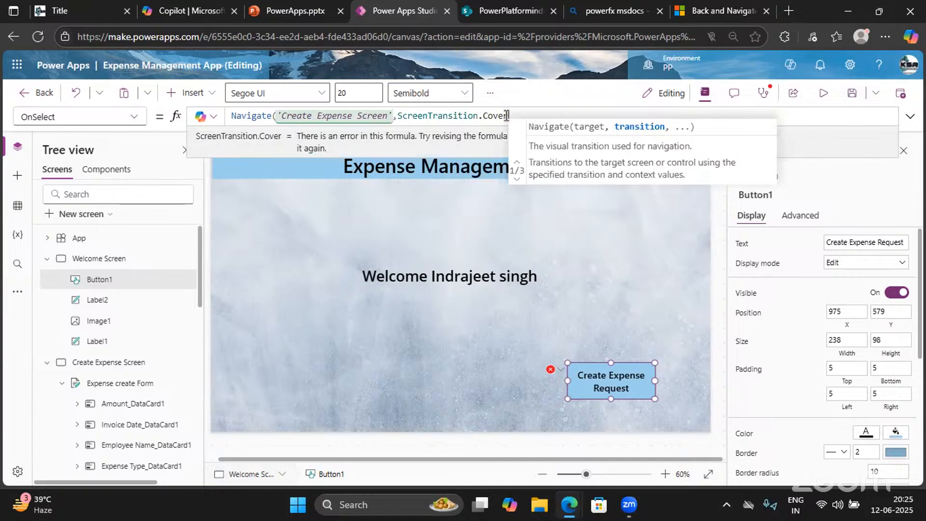
type(")")
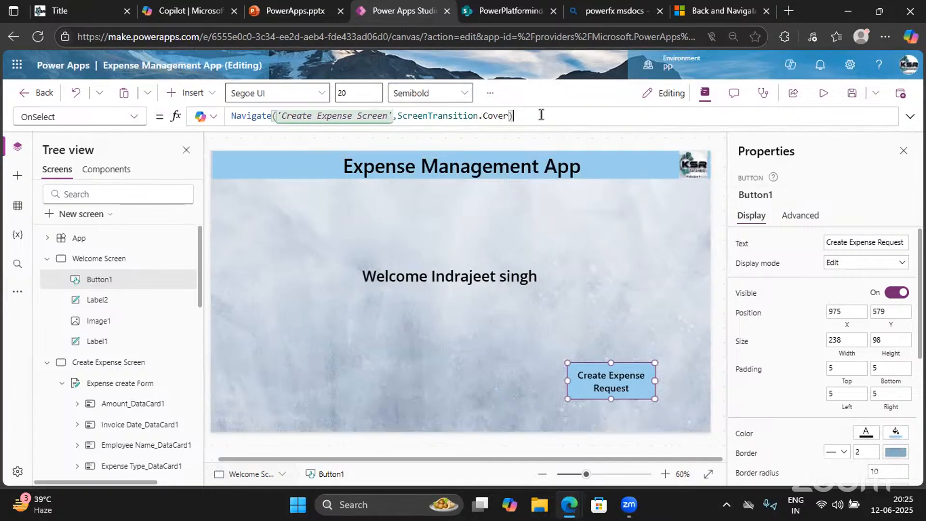
left_click(823, 93)
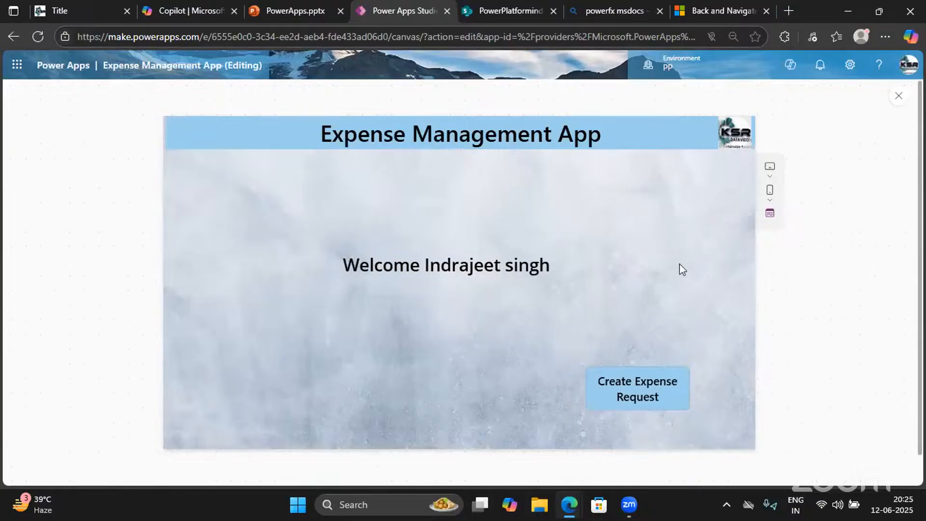
Test the Create Expense Request button, then change Button1's OnSelect transition from Cover to Fade
left_click(626, 388)
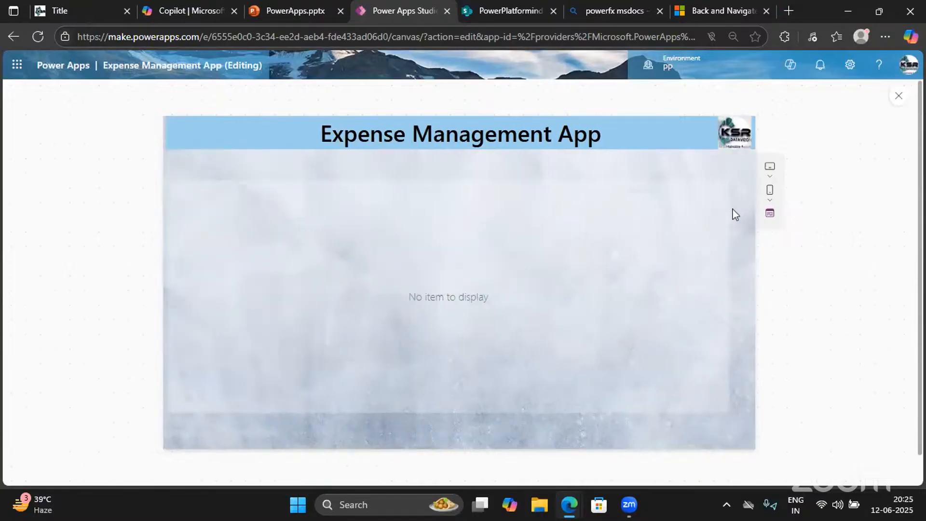
left_click(898, 101)
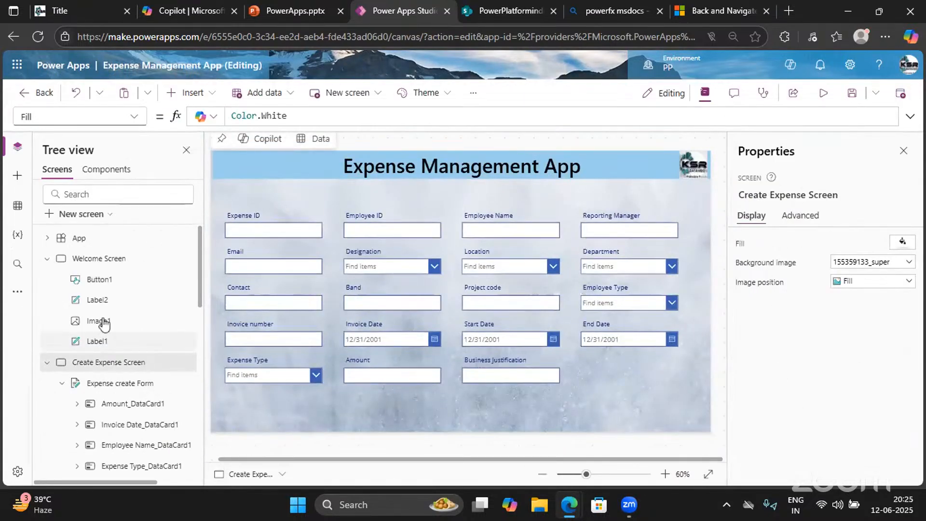
left_click(96, 259)
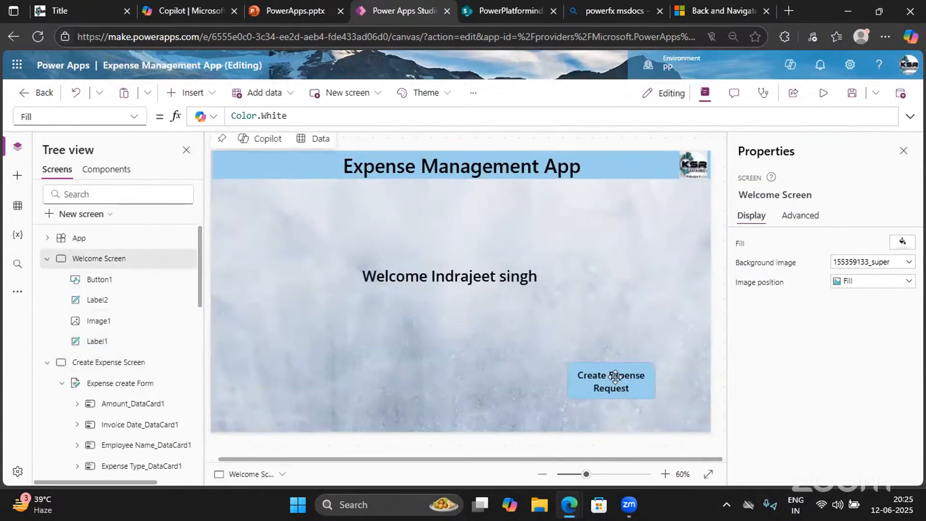
left_click(616, 377)
double_click(504, 116)
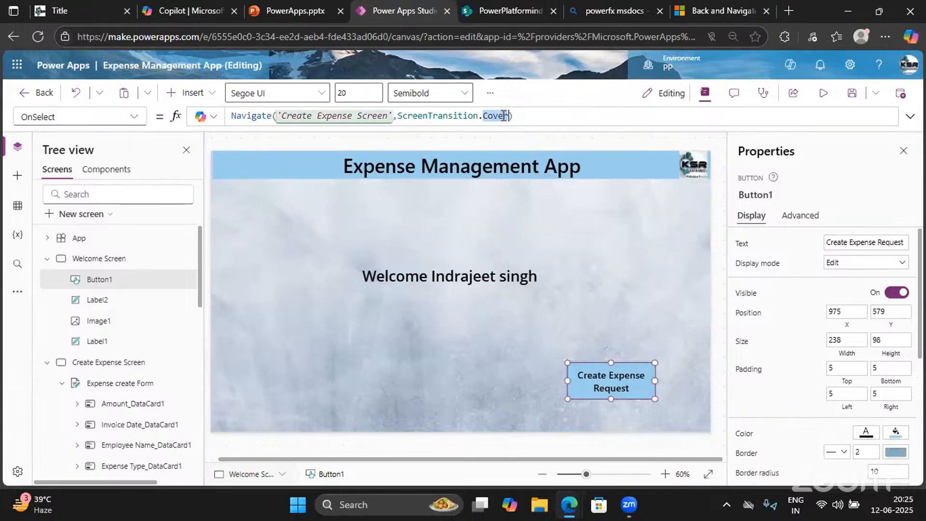
type("fade")
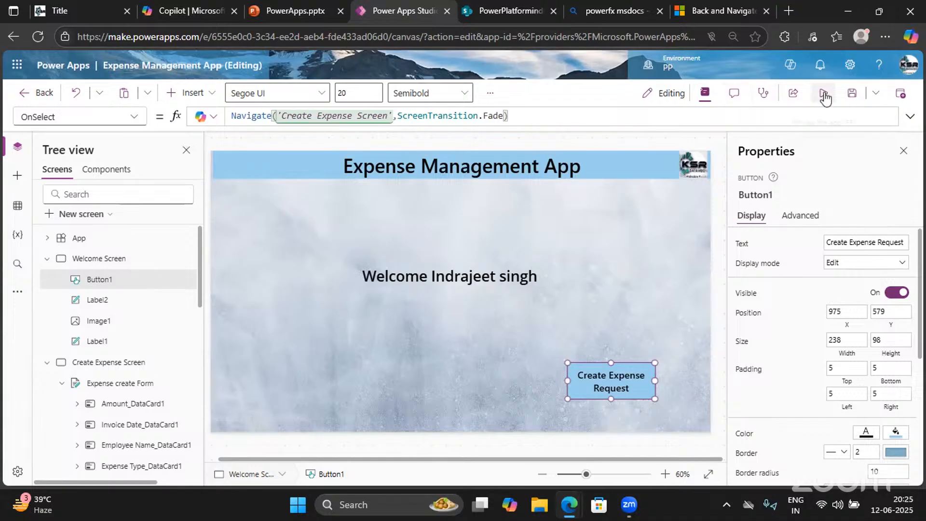
Preview the app to check the Fade transition into the Create Expense Screen
left_click(824, 93)
left_click(599, 392)
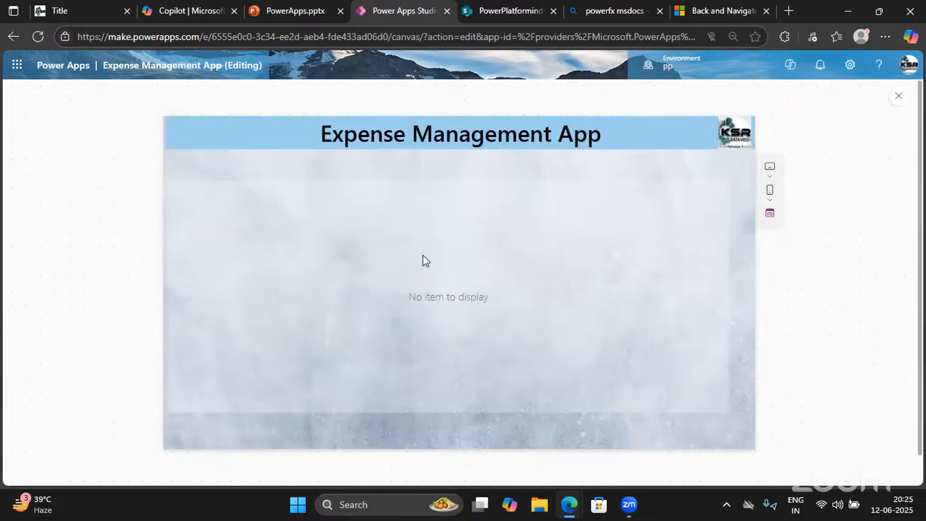
left_click(898, 96)
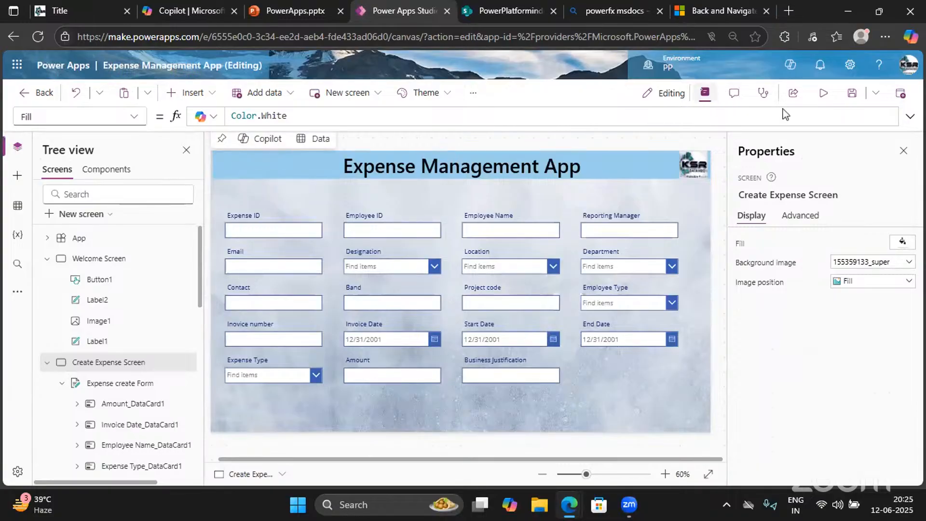
left_click(824, 93)
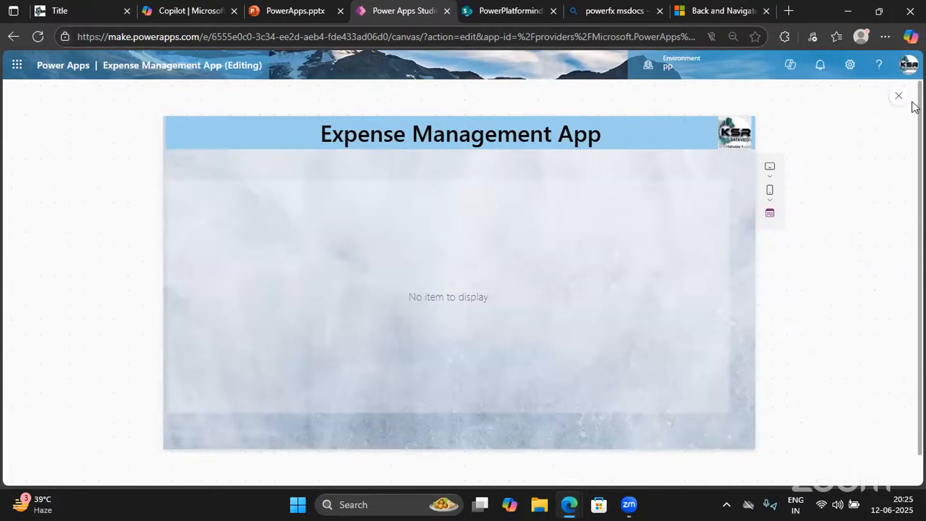
left_click(899, 95)
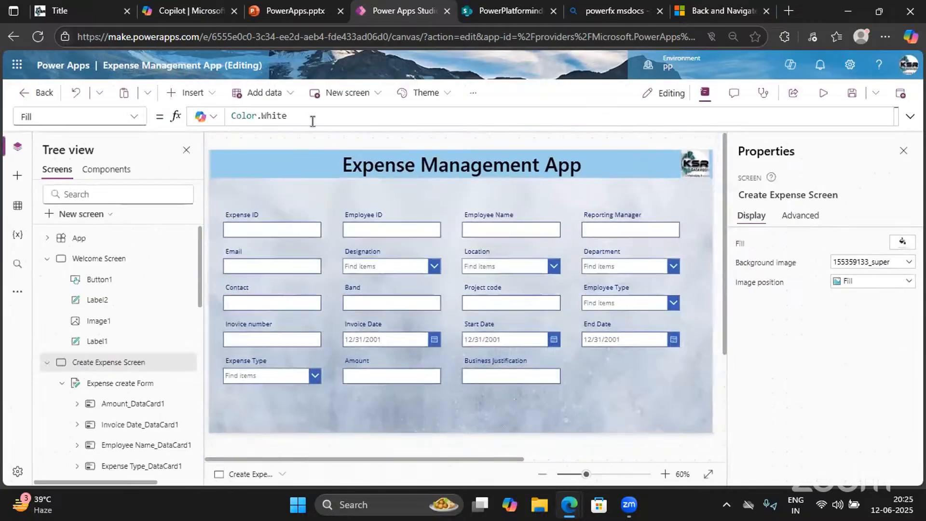
left_click(191, 93)
Insert a Home icon and place it at the header's top-left corner
left_click(194, 121)
type("home")
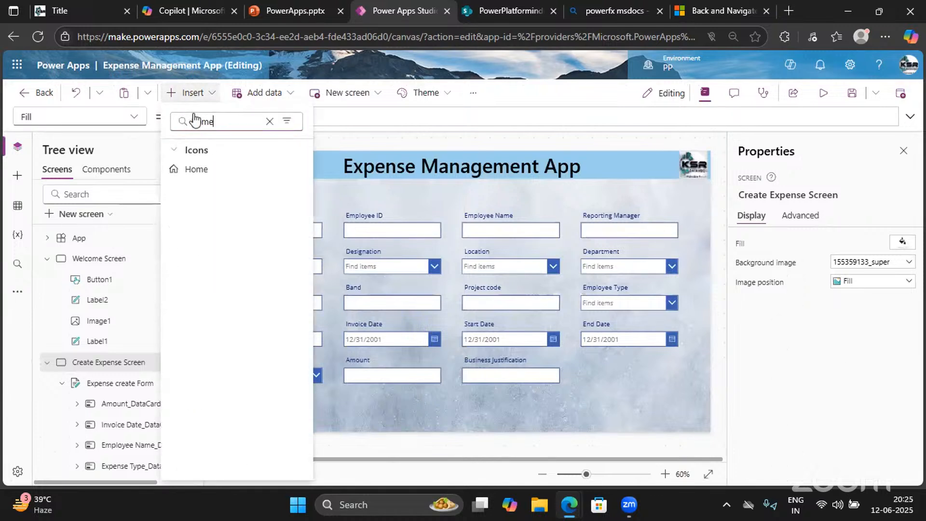
left_click(200, 179)
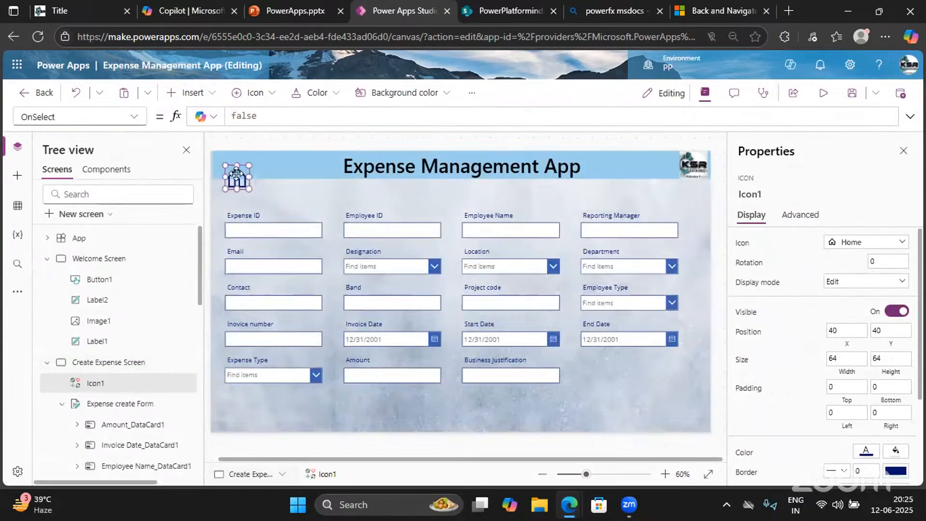
mouse_move(232, 165)
left_mouse_down()
mouse_move(216, 155)
mouse_move(240, 179)
left_mouse_up()
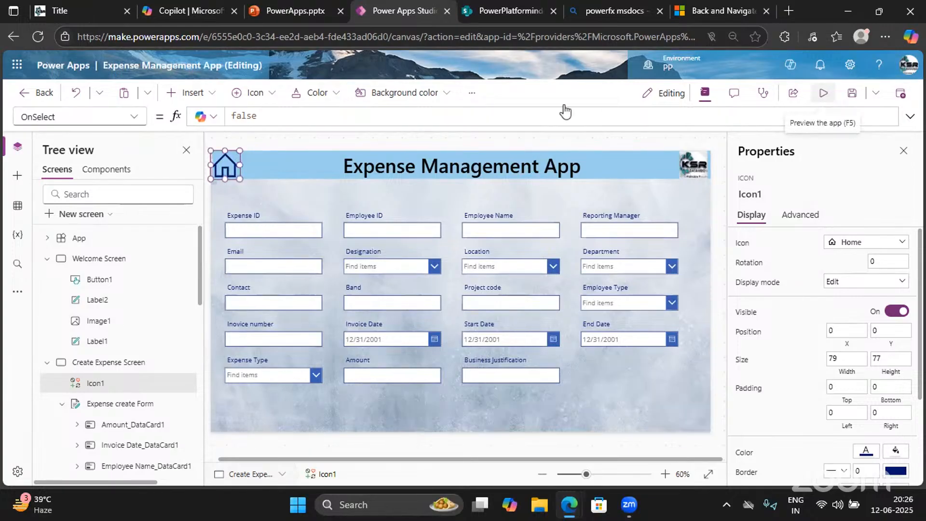
Set the Home icon's OnSelect to Navigate('Welcome Screen') and preview
double_click(246, 114)
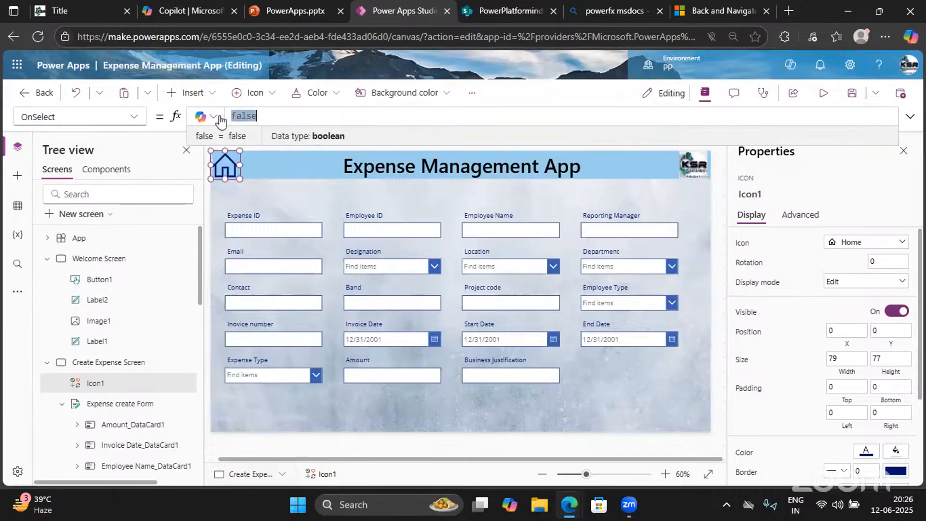
type("Navig")
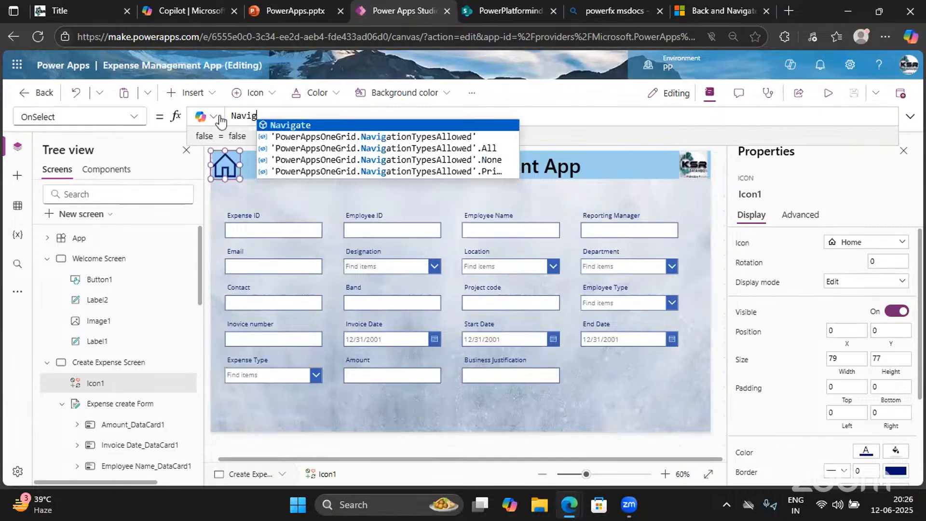
key("Tab")
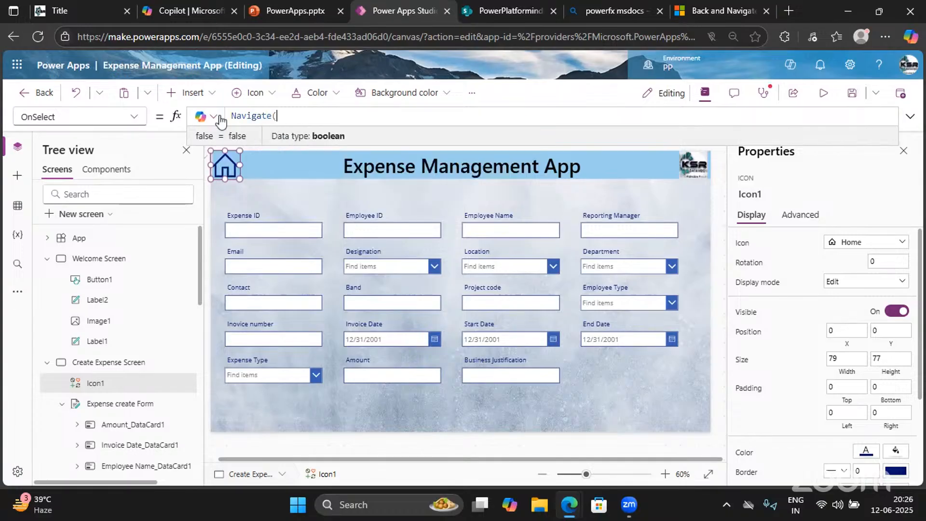
type("Welcome")
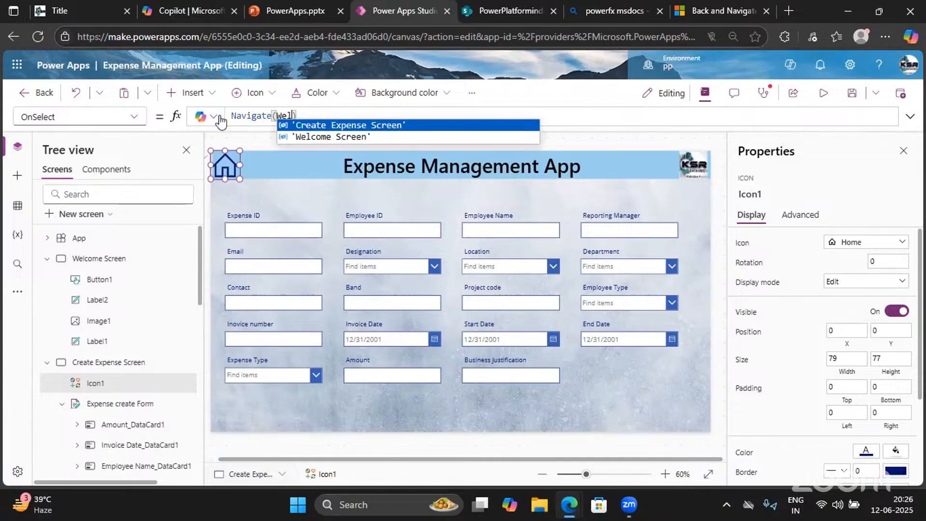
key("Down")
key("Tab")
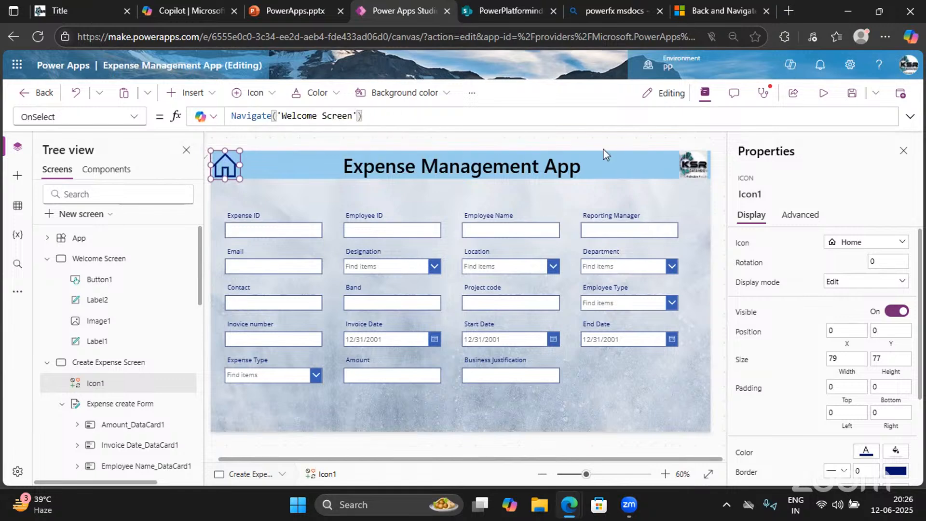
left_click(824, 93)
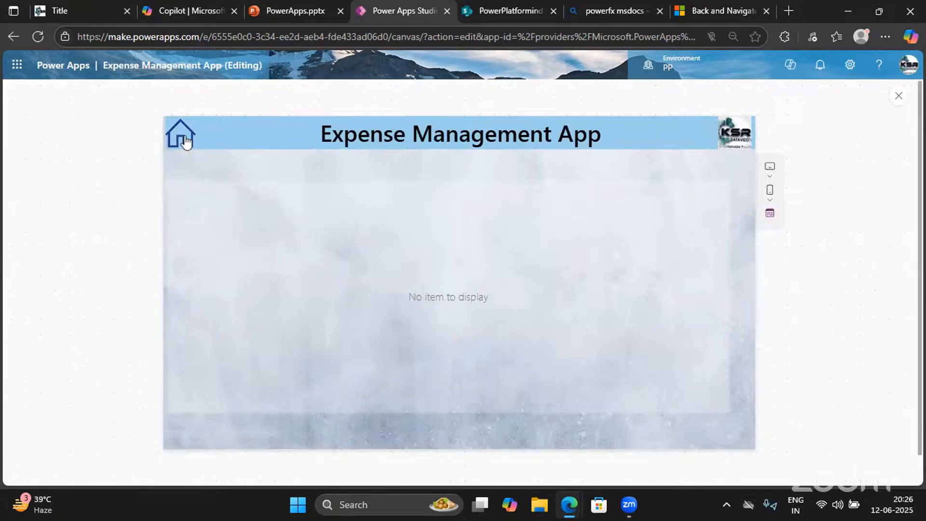
Rewrite the Home icon's OnSelect formula as Navigate with Welcome Screen as the target
left_click(898, 99)
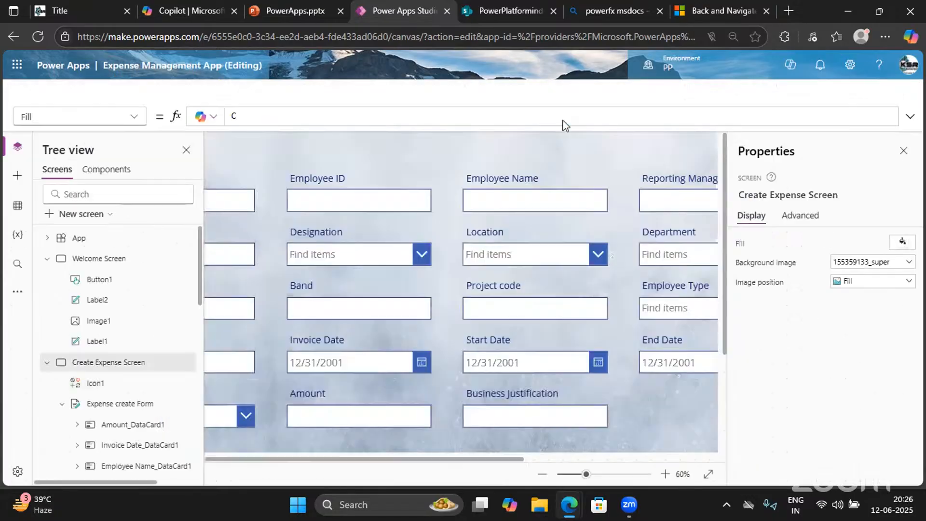
left_click(226, 166)
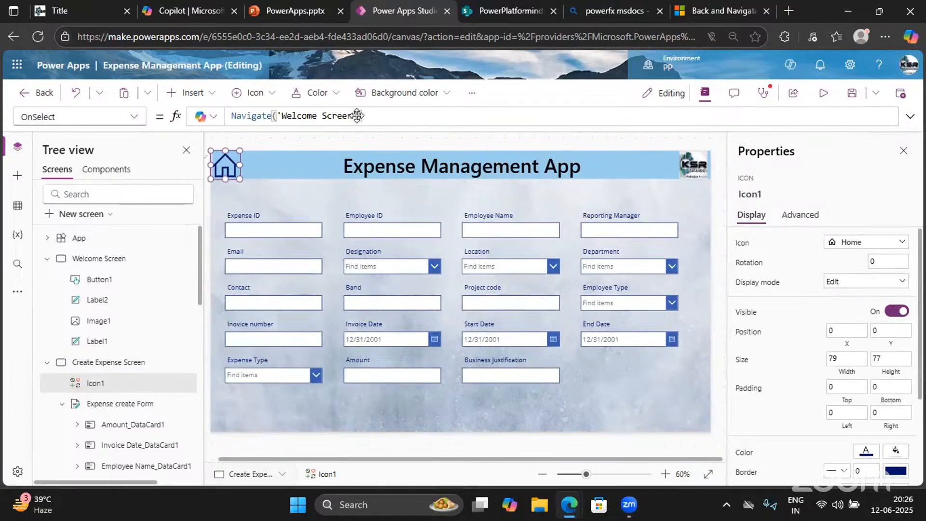
left_click_drag(357, 115, 271, 116)
key("BackSpace")
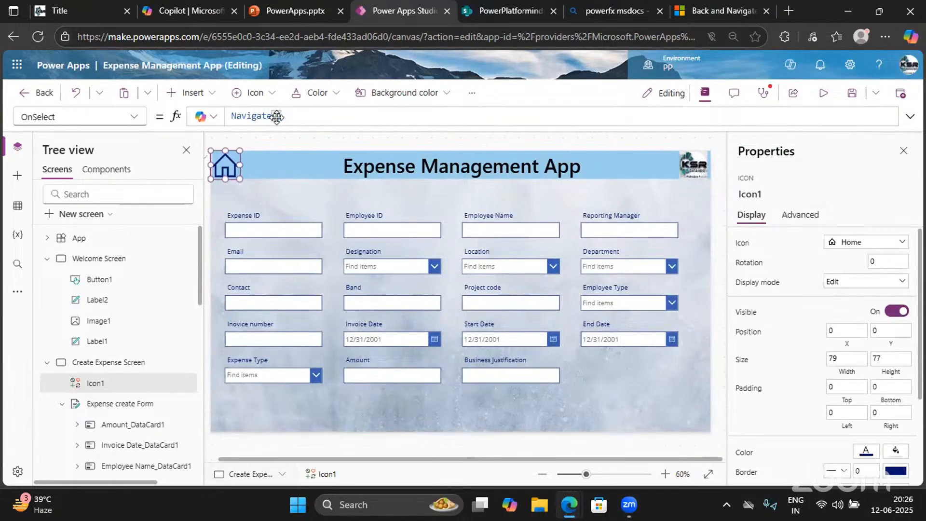
type("('Welcome")
key("ctrl+a")
key("BackSpace")
type("Navigate()")
key("BackSpace")
key("BackSpace")
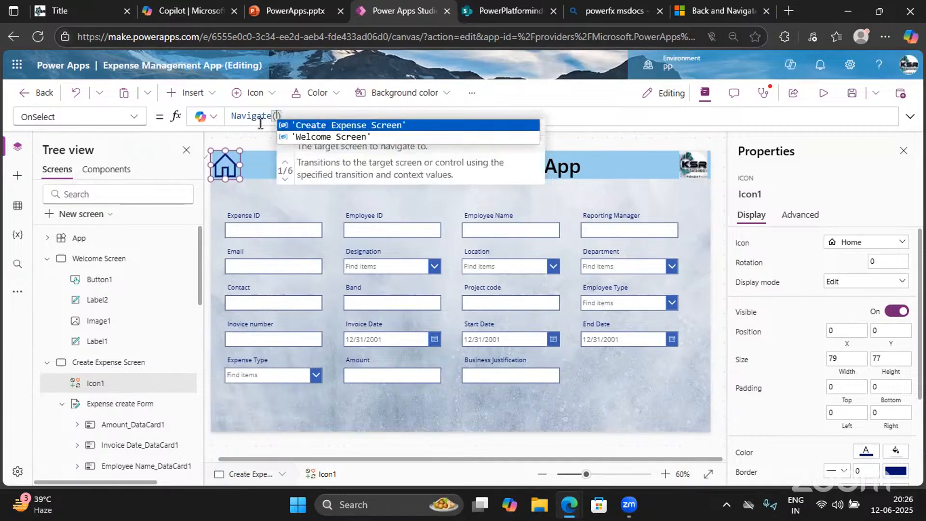
key("Down")
key("Tab")
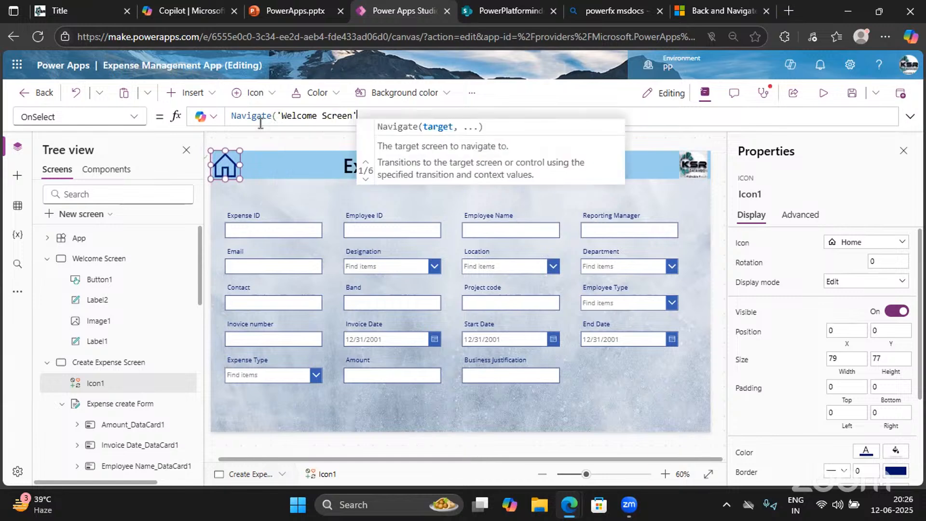
Preview again, then add the missing ')' to complete Navigate('Welcome Screen')
left_click(823, 92)
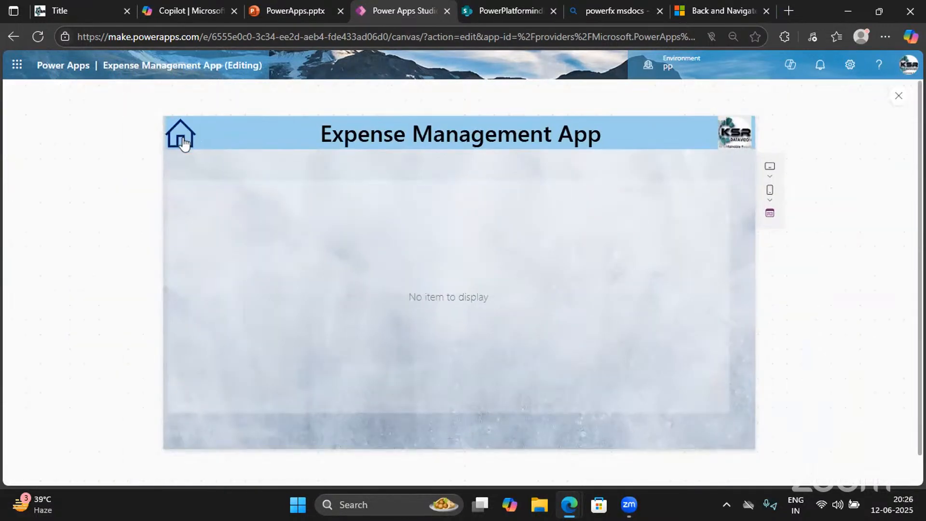
left_click(898, 96)
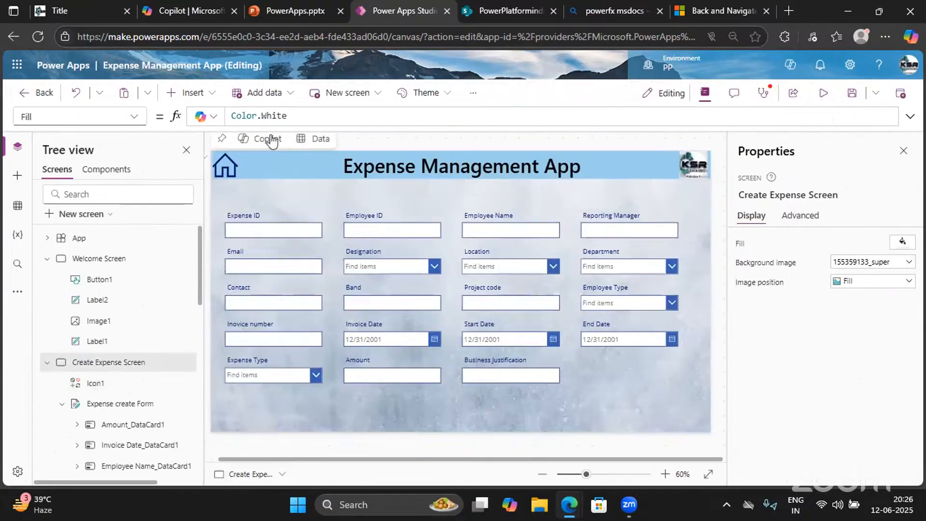
left_click(226, 163)
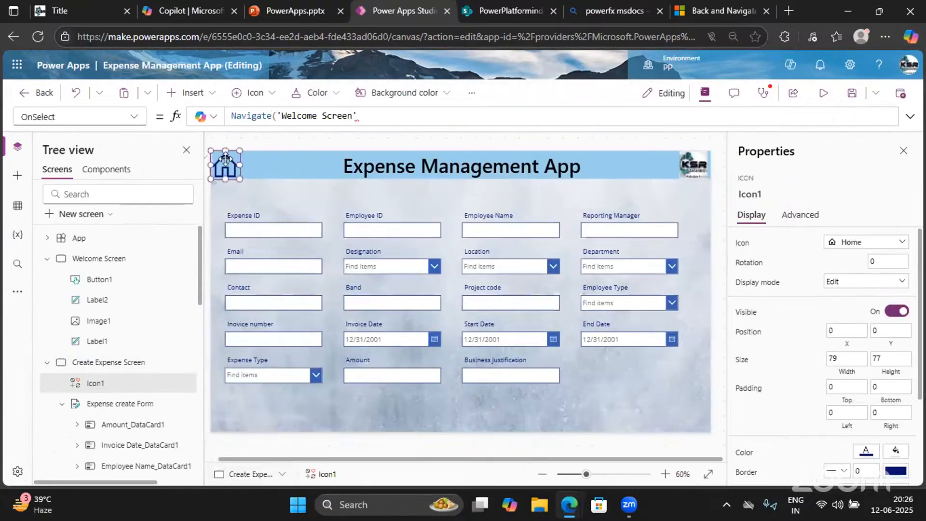
left_click(366, 116)
type(")")
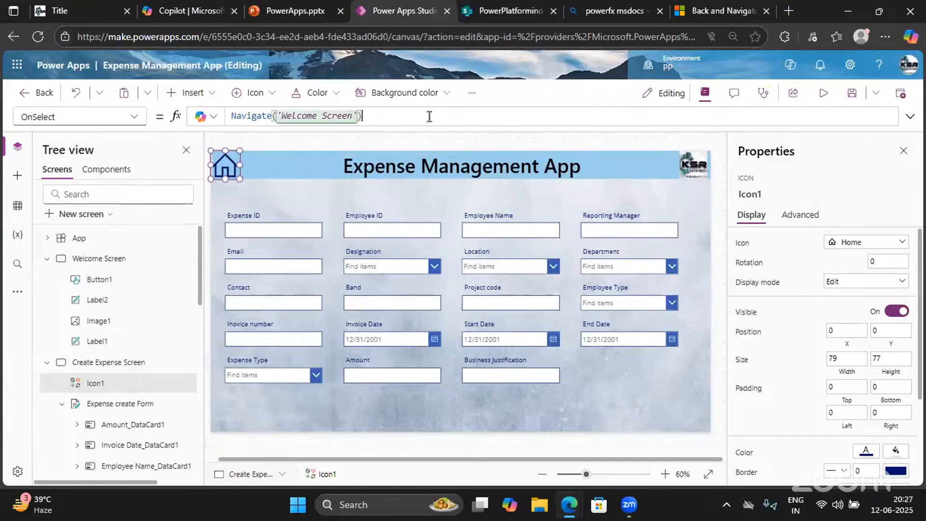
Test the Home icon and Create Expense Request button back and forth in preview
key("F5")
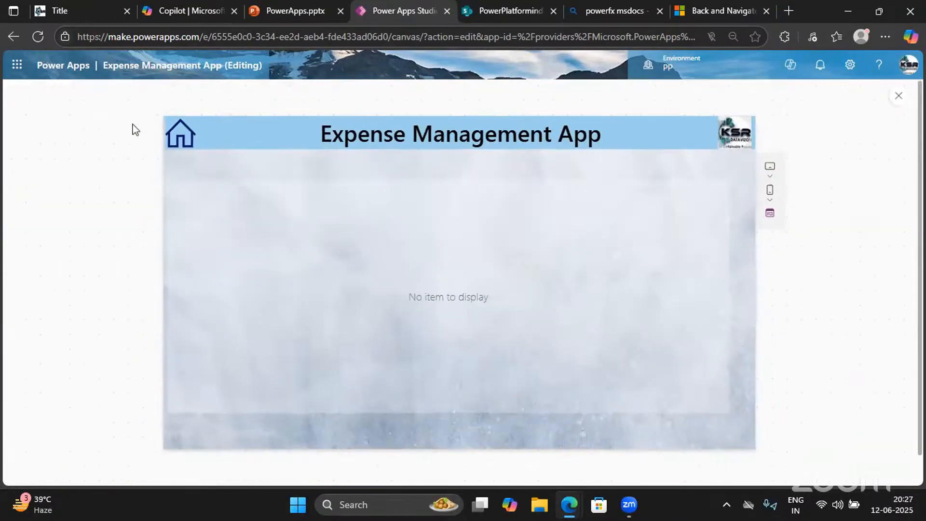
left_click(177, 134)
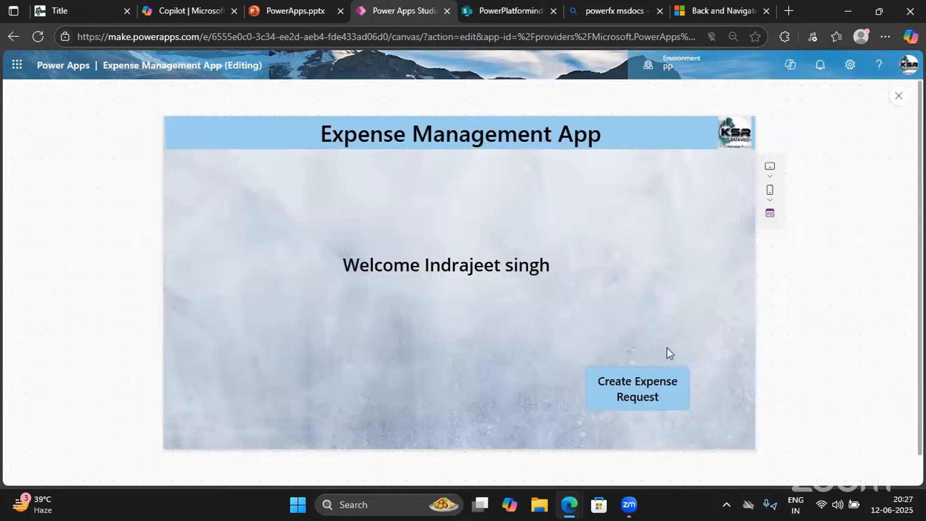
left_click(643, 381)
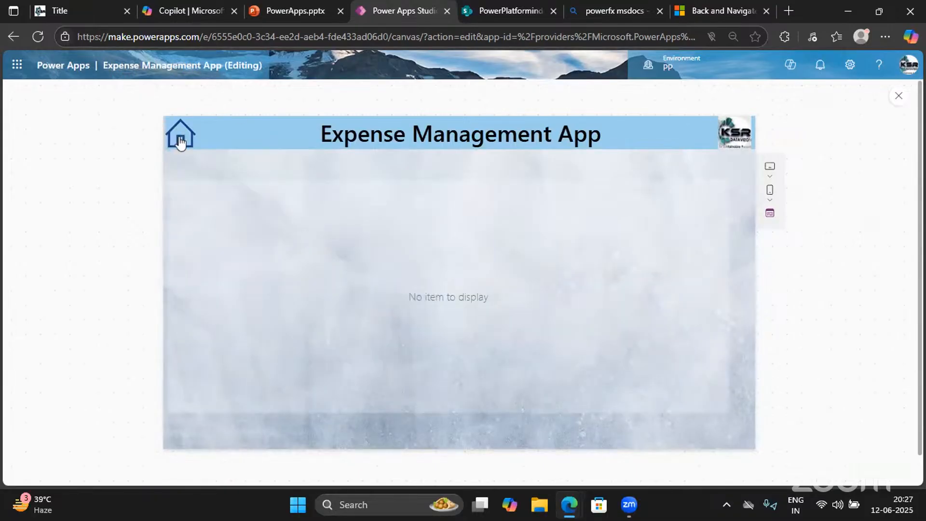
left_click(180, 141)
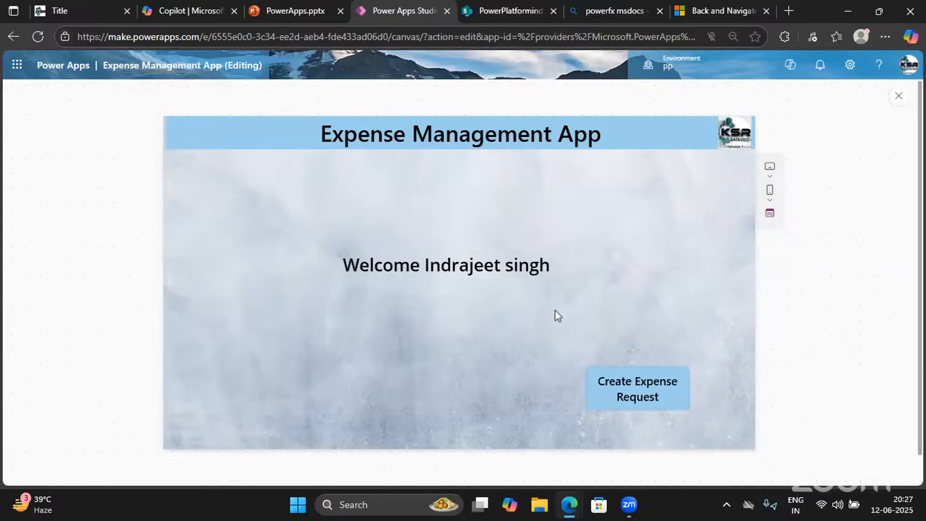
left_click(636, 390)
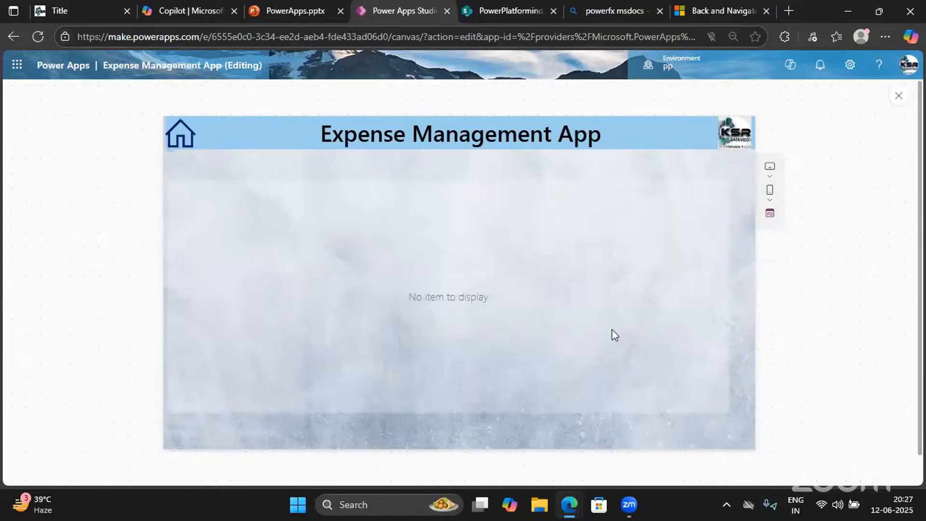
left_click(898, 96)
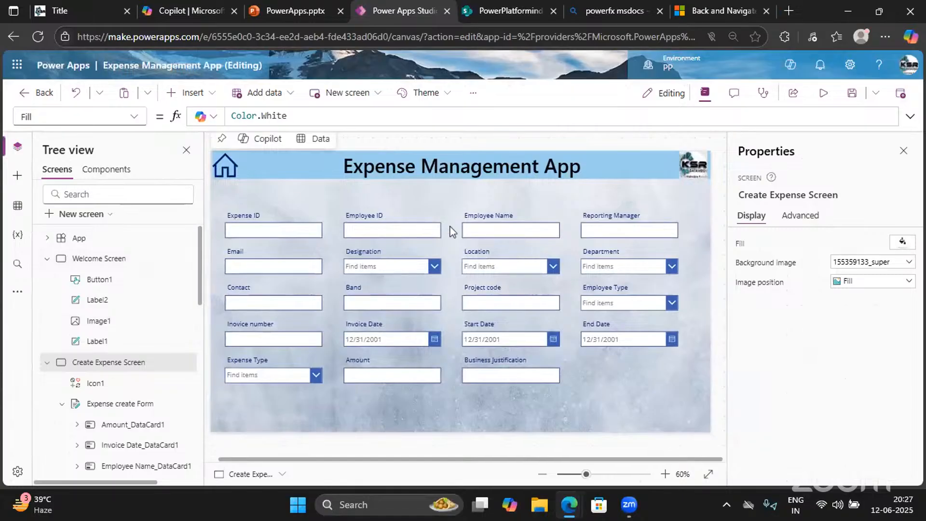
left_click(823, 93)
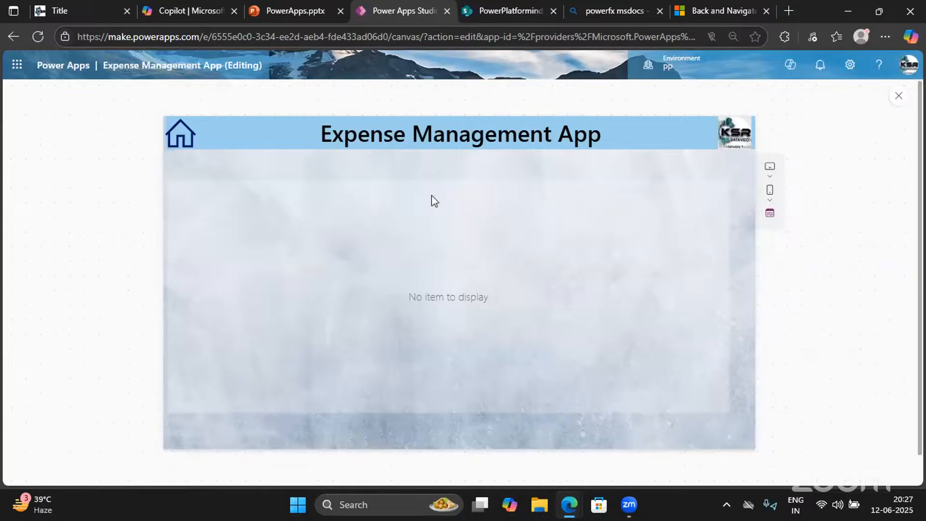
left_click(897, 97)
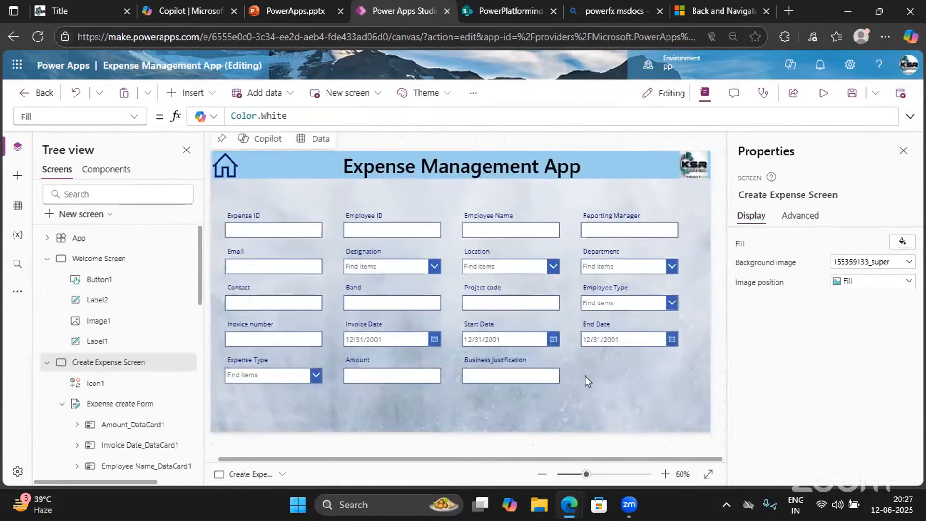
Change the Expense create Form's DefaultMode from FormMode.Edit to FormMode.New, then preview
left_click(602, 382)
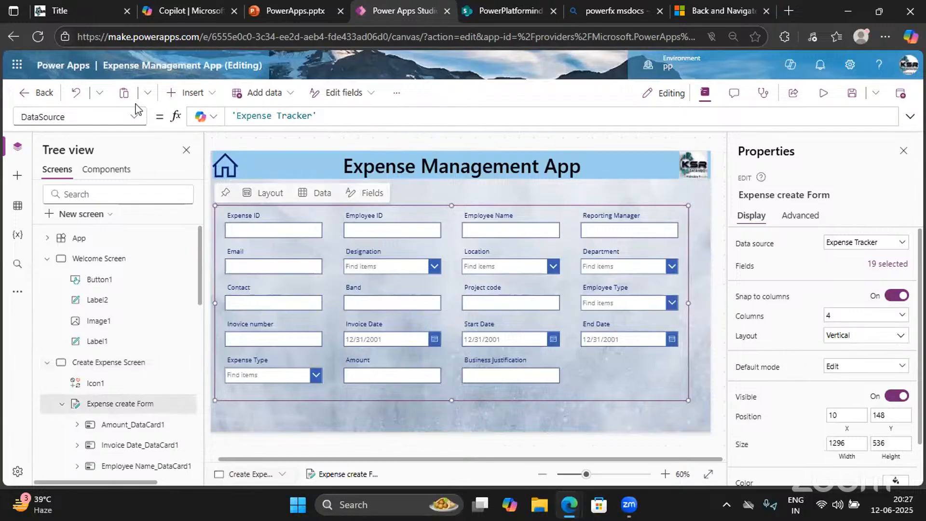
left_click(135, 118)
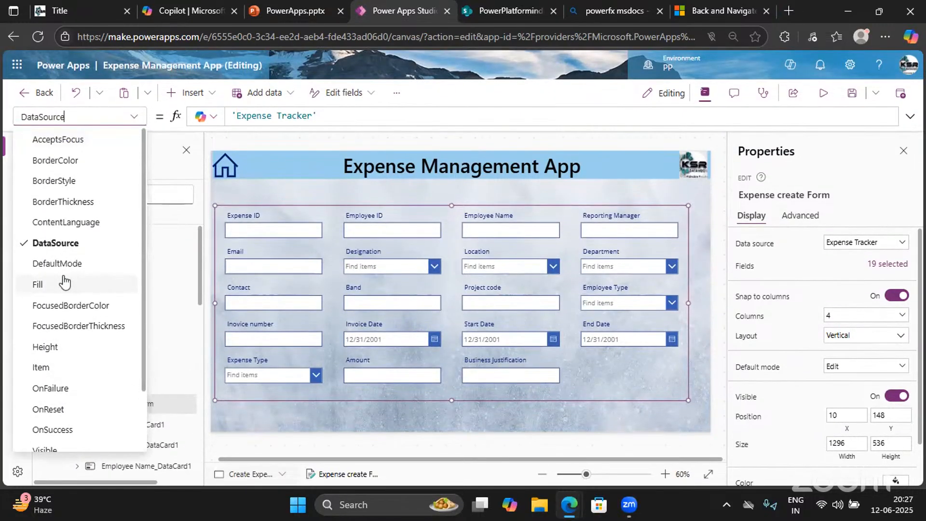
scroll(66, 280, "down", 1)
left_click(56, 230)
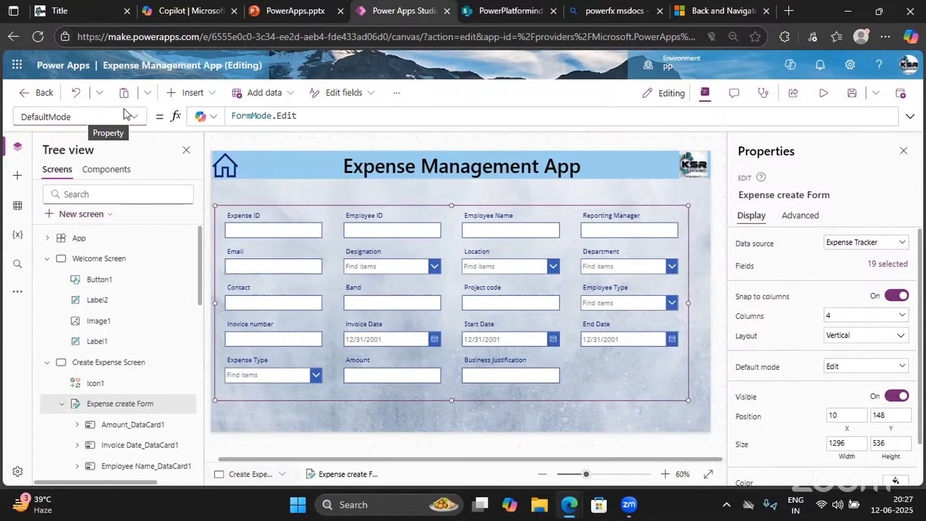
left_click_drag(300, 116, 274, 116)
key("BackSpace")
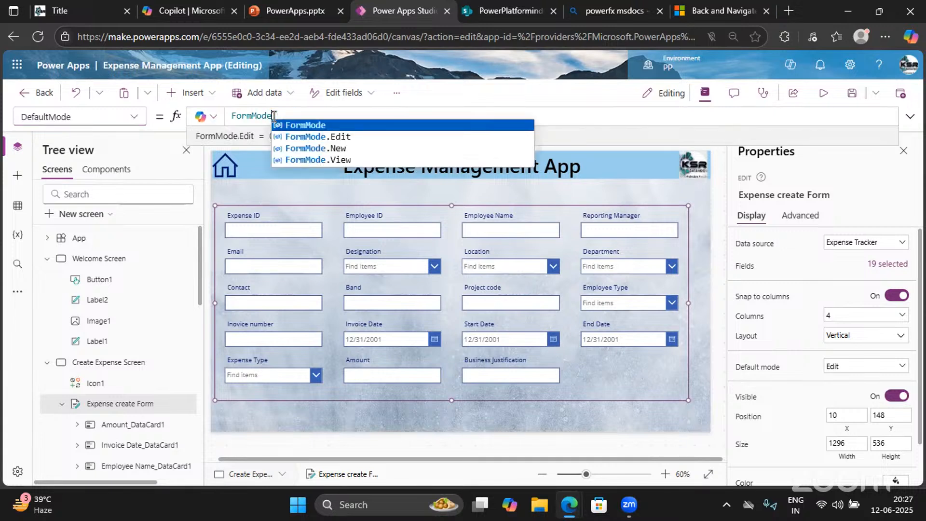
type(".")
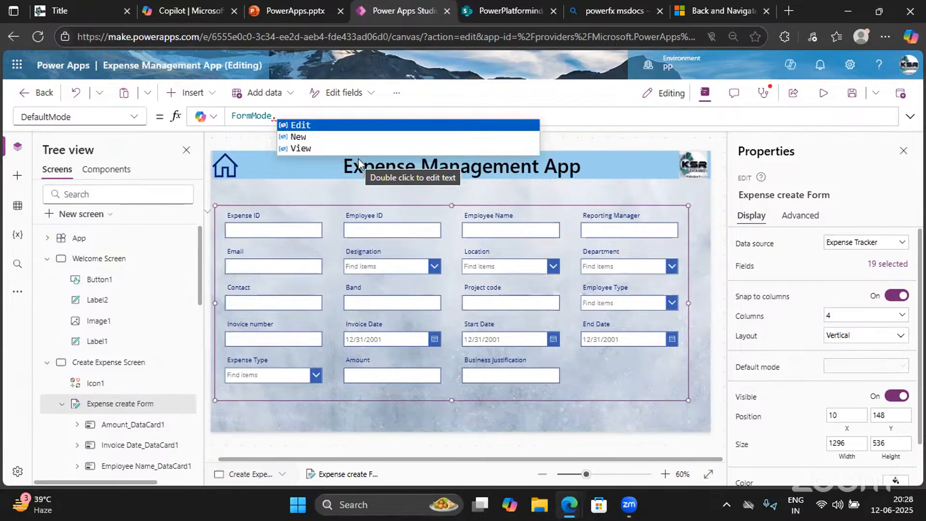
left_click(300, 137)
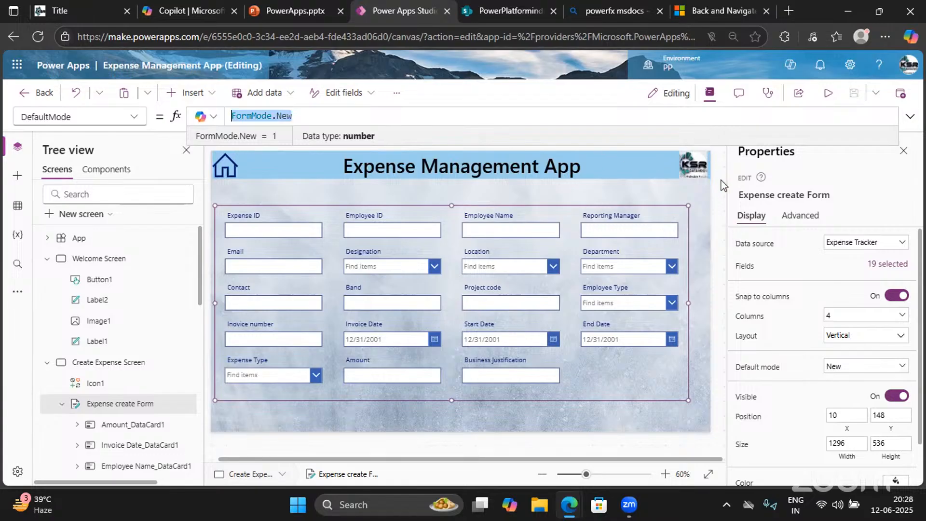
left_click(829, 95)
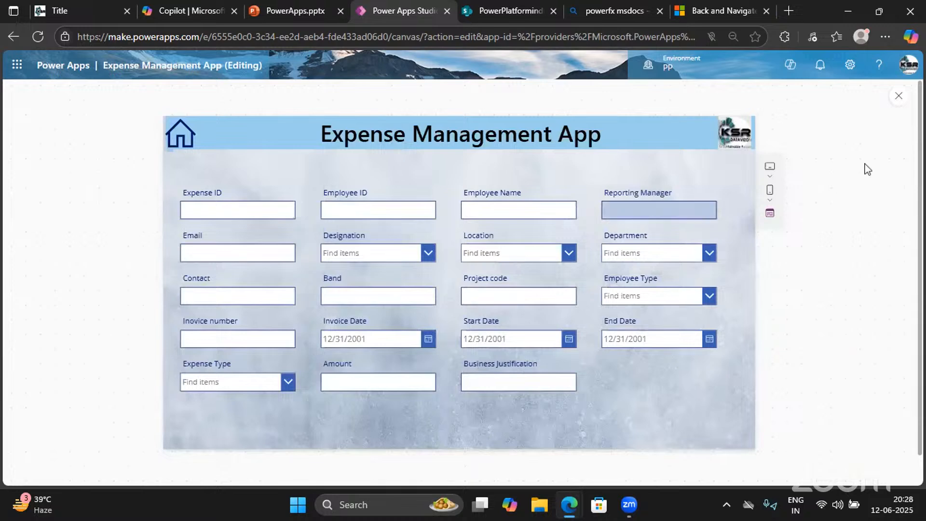
Browse the Insert list in the editor, then relaunch the app in preview
left_click(897, 98)
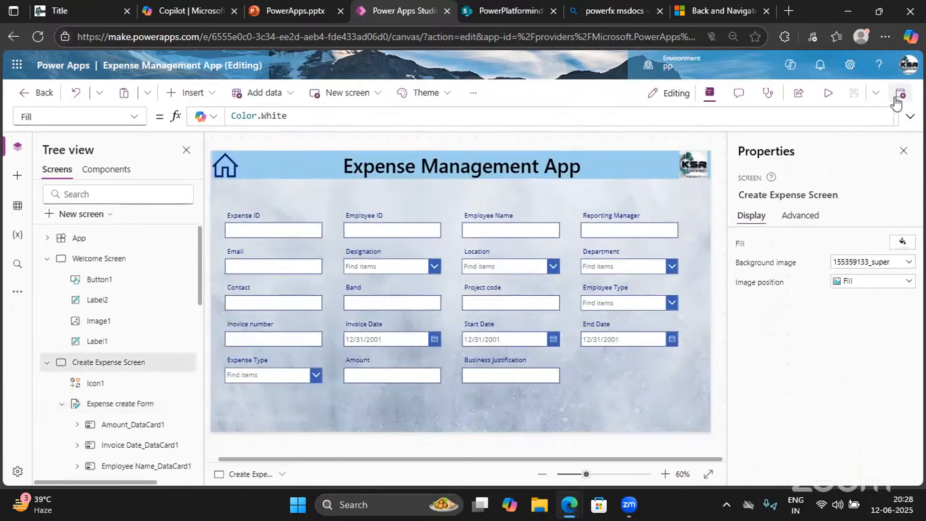
left_click(178, 95)
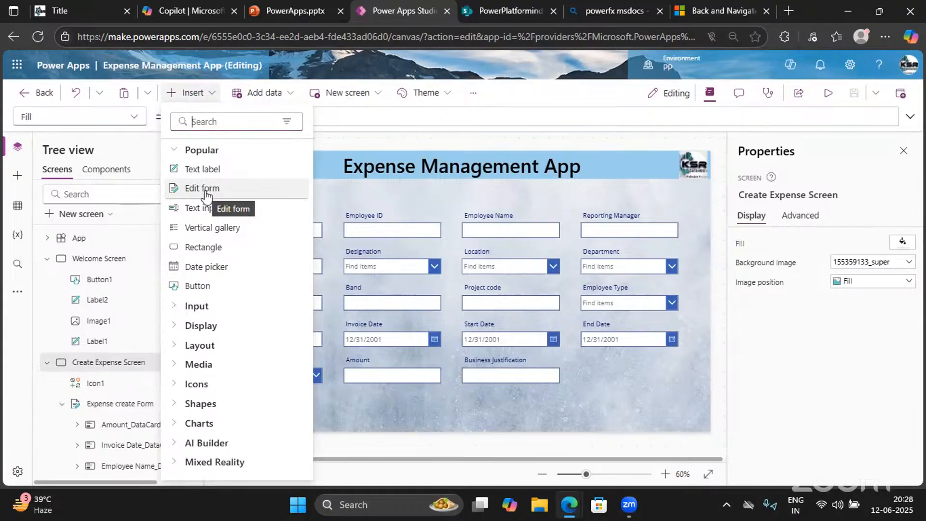
left_click(829, 99)
left_click(829, 99)
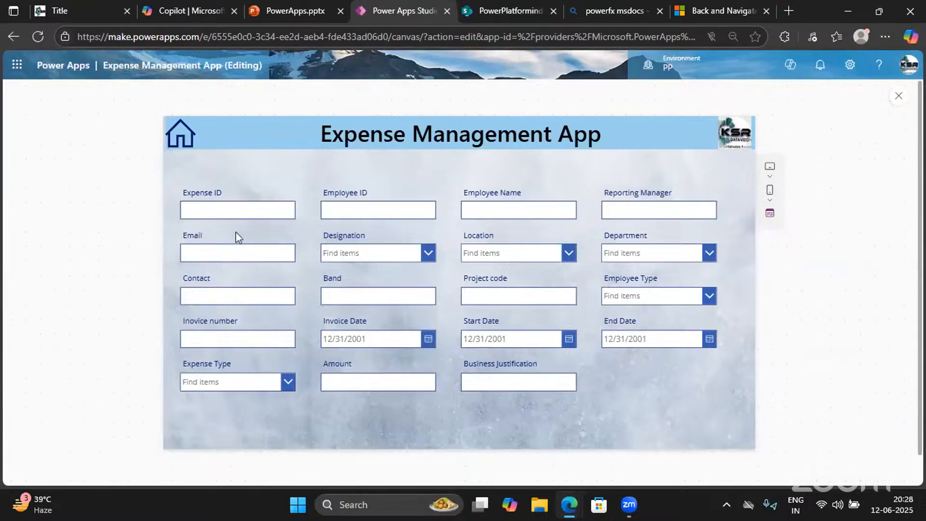
Fill in the expense ID, employee ID, employee name, reporting manager's name and e-mail
left_click(215, 207)
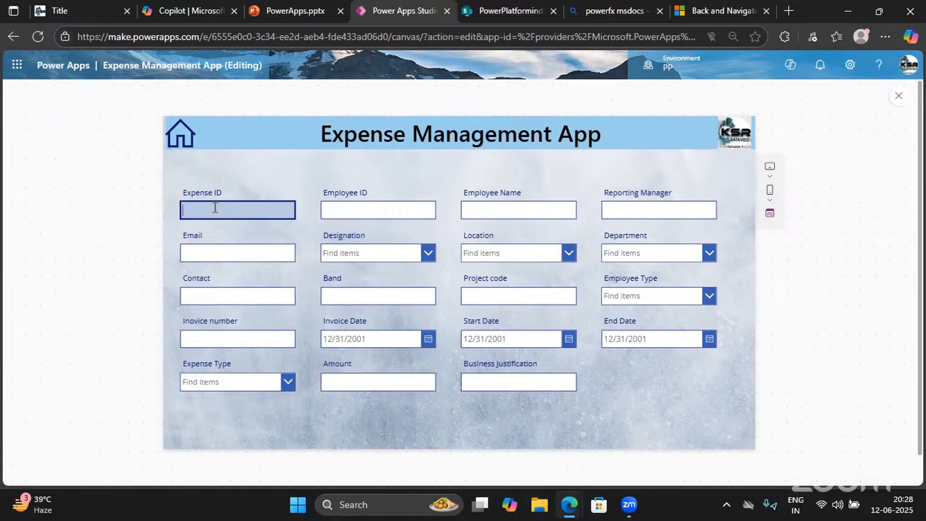
type("1")
type("SR")
type("-1")
key("Tab")
left_click(356, 205)
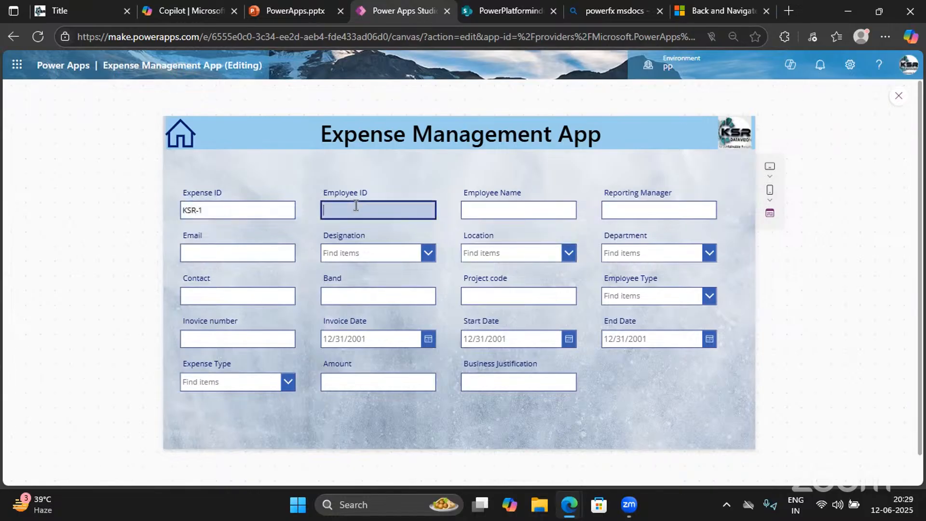
type("25863")
left_click(489, 213)
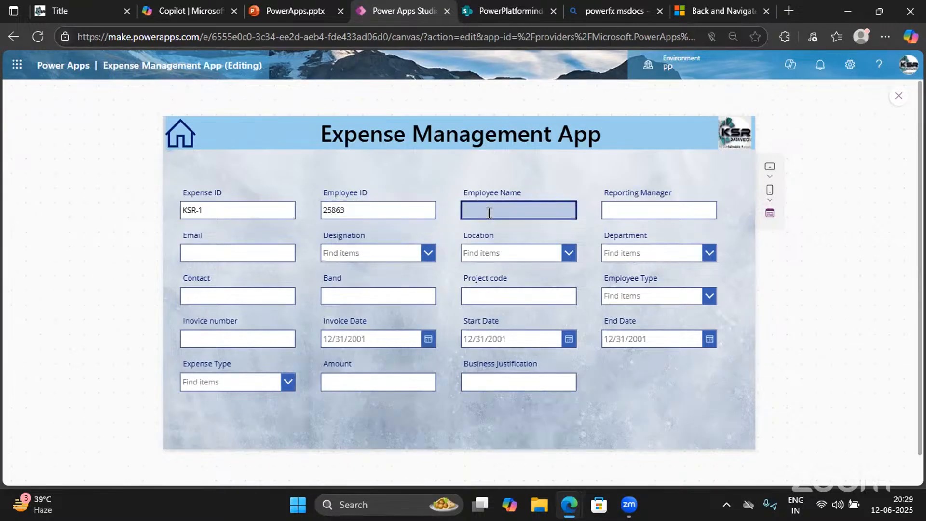
left_click(621, 215)
type("Mahesh")
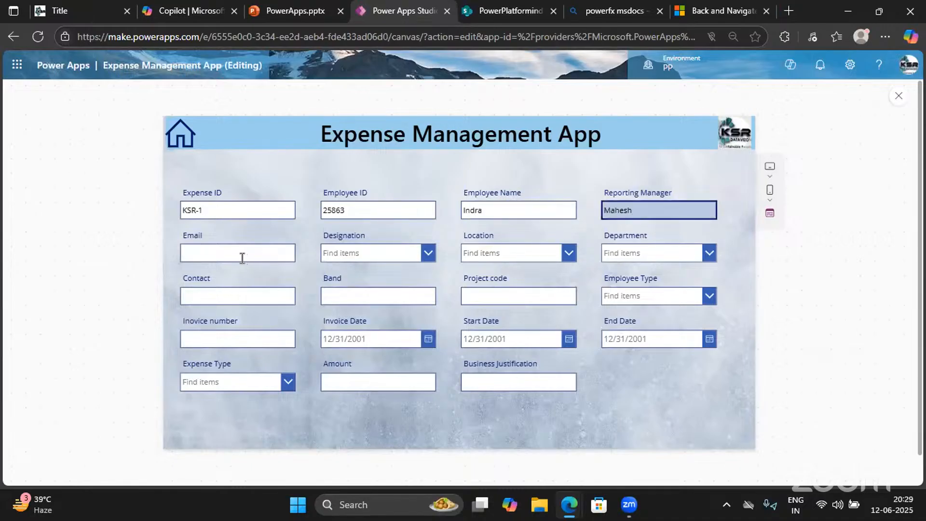
left_click(242, 258)
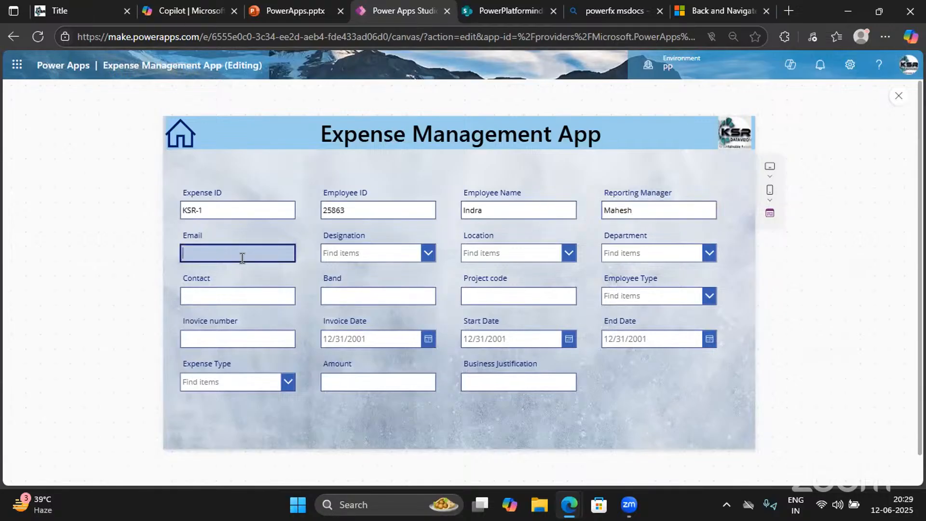
Choose Item 3 for Designation, Location and Department
left_click(407, 253)
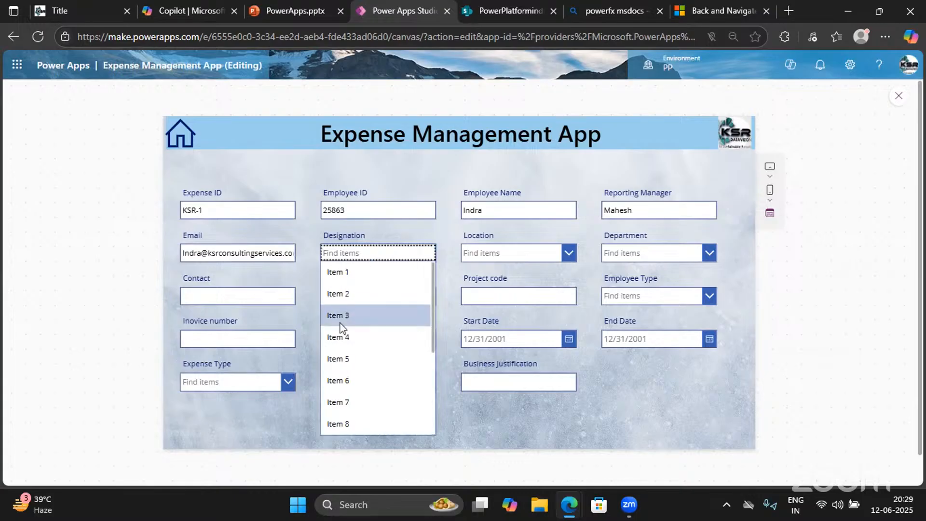
left_click(357, 314)
left_click(510, 253)
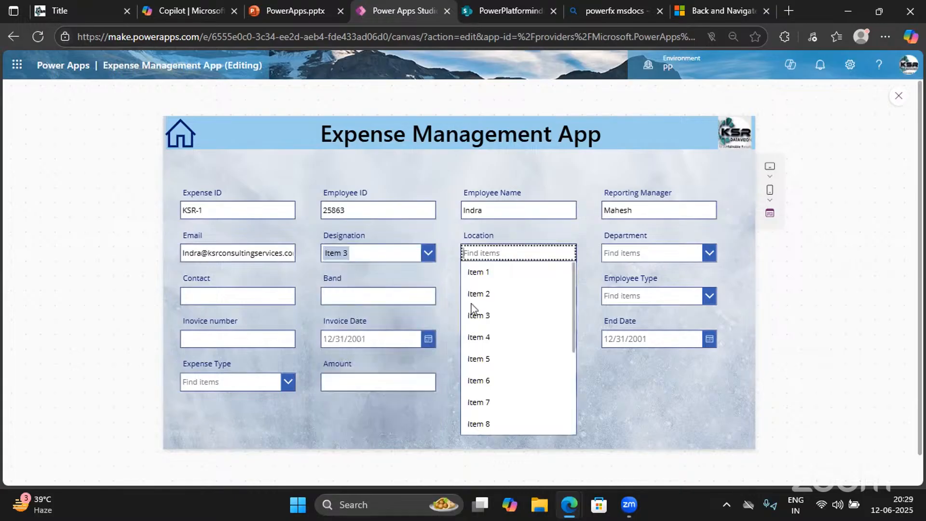
left_click(480, 314)
left_click(659, 251)
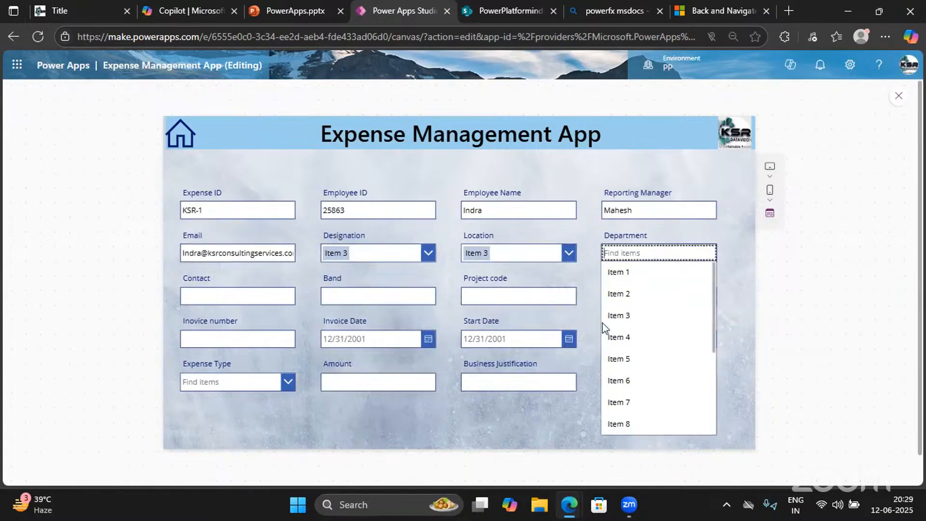
left_click(614, 314)
Enter a contact number, Band 1.1, Project code 148965, Employee Type Item 3, invoice number 25
left_click(227, 290)
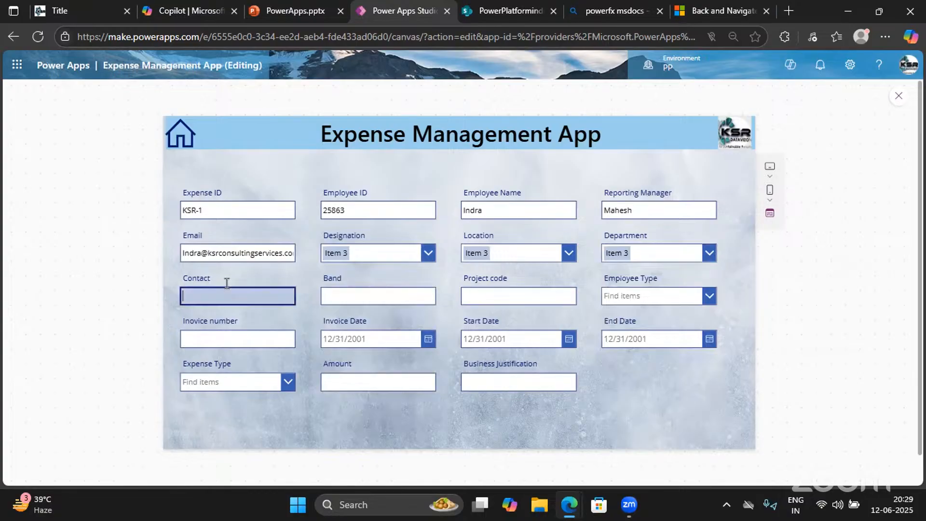
left_click(336, 292)
type("1")
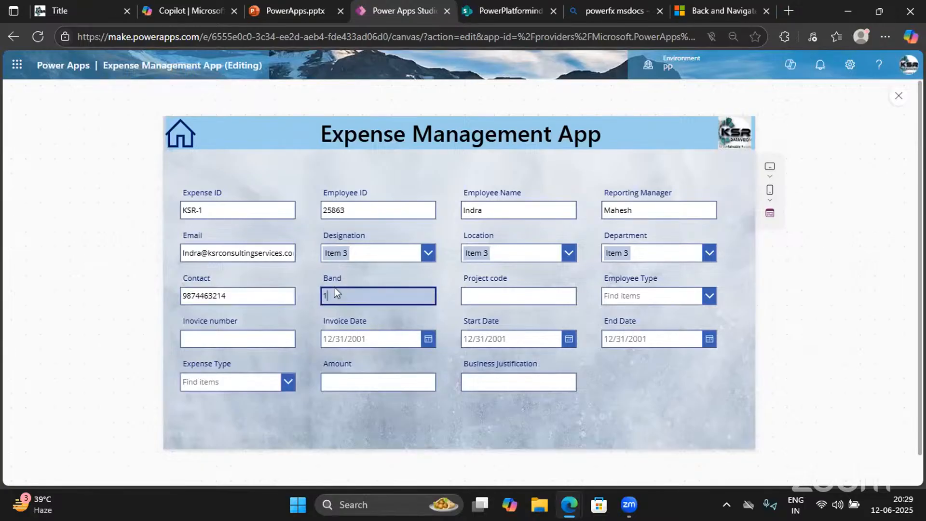
type(".1")
left_click(491, 295)
type("1")
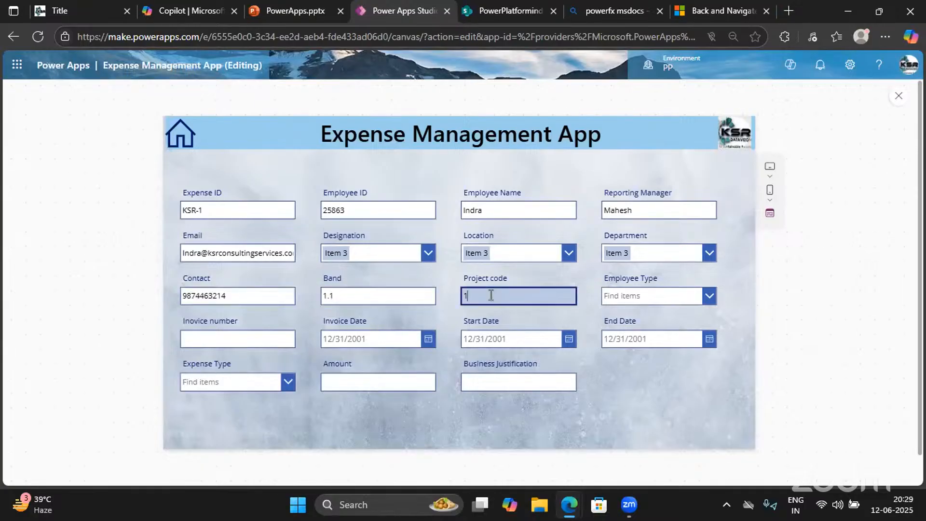
type("48965")
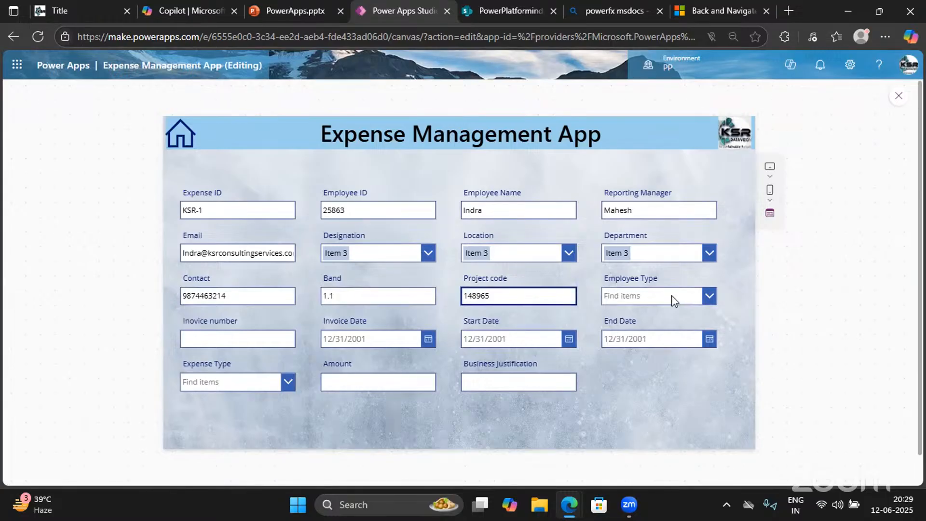
left_click(674, 300)
left_click(616, 354)
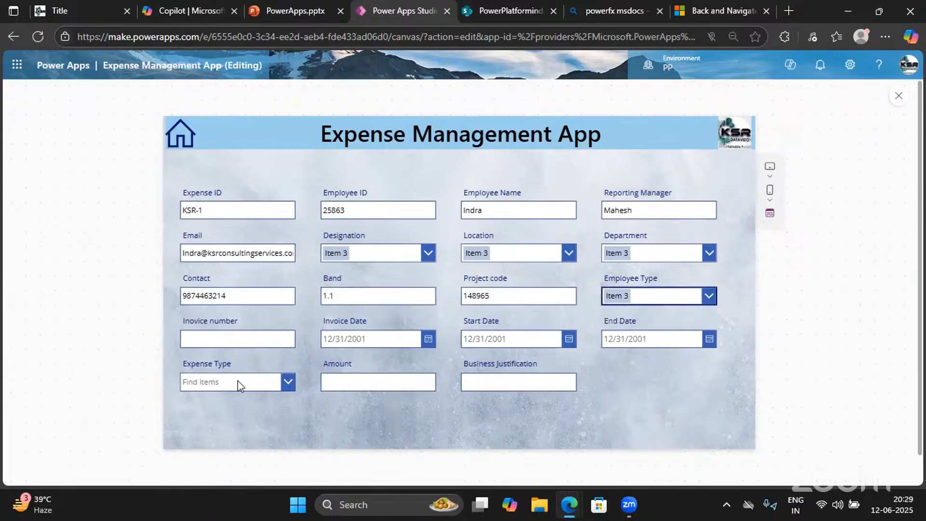
left_click(228, 338)
type("25")
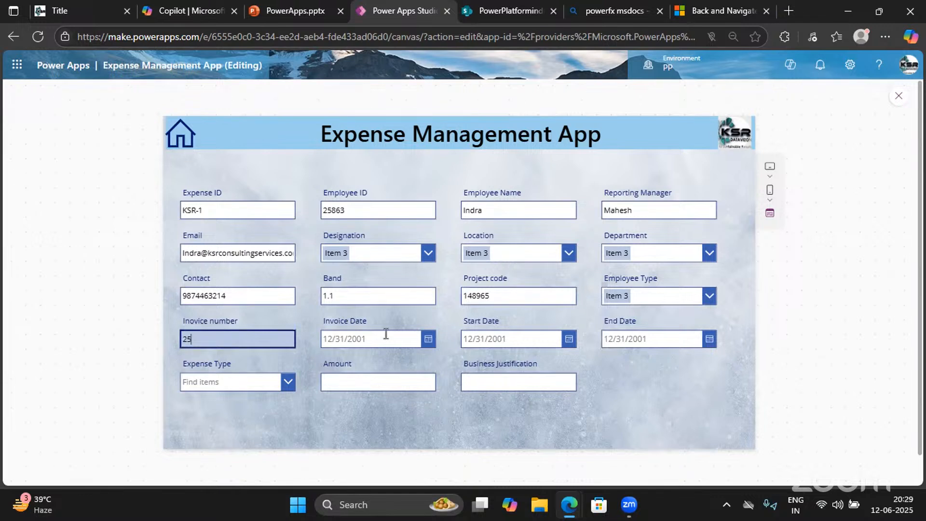
left_click(430, 343)
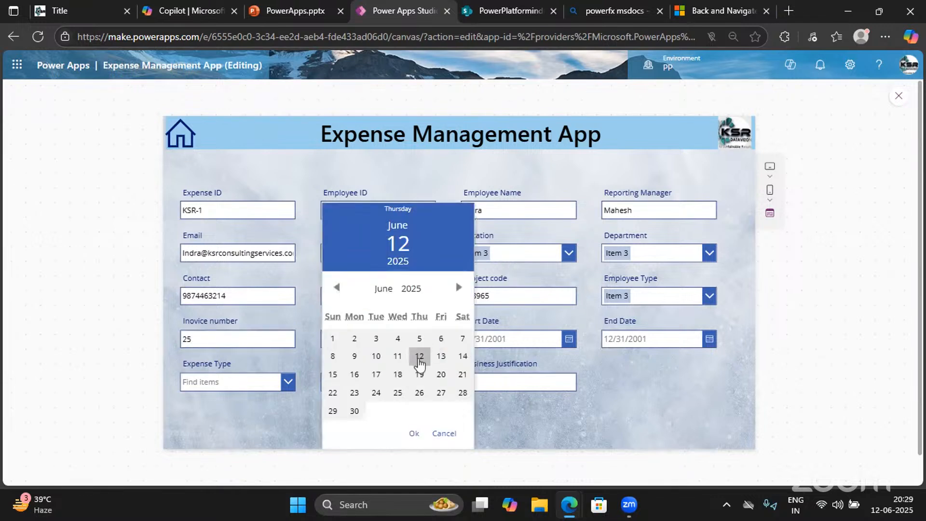
Set Start and End Dates to 6/25/2025 and Invoice Date to 6/27/2025
left_click(419, 356)
scroll(409, 320, "down", 1)
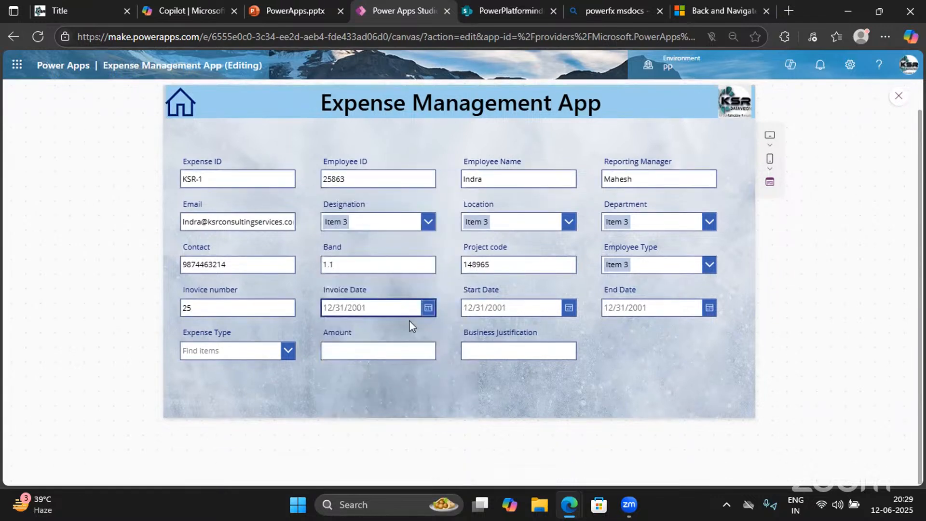
left_click(426, 311)
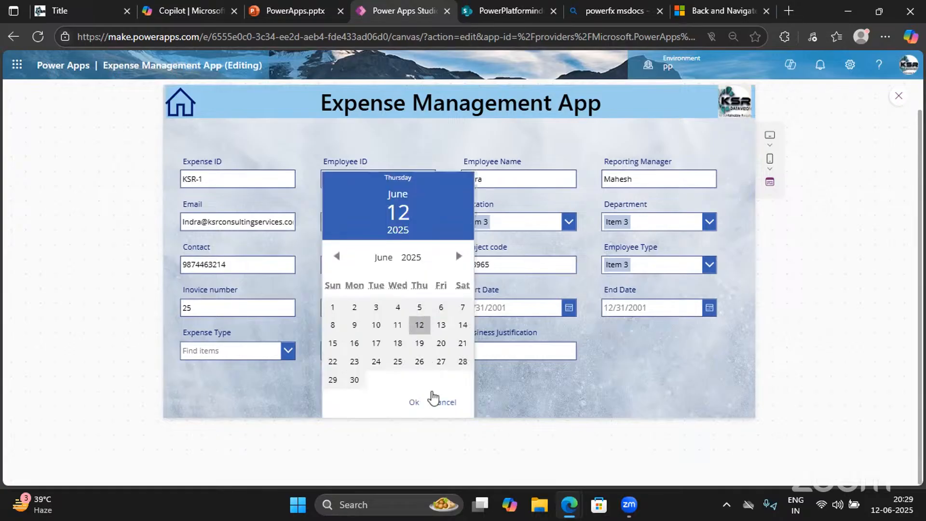
left_click(415, 408)
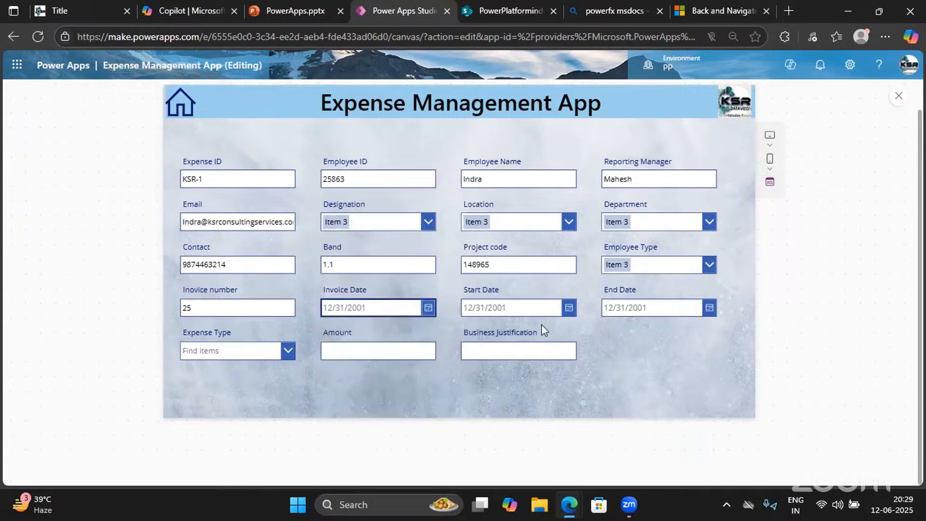
left_click(569, 311)
left_click(538, 361)
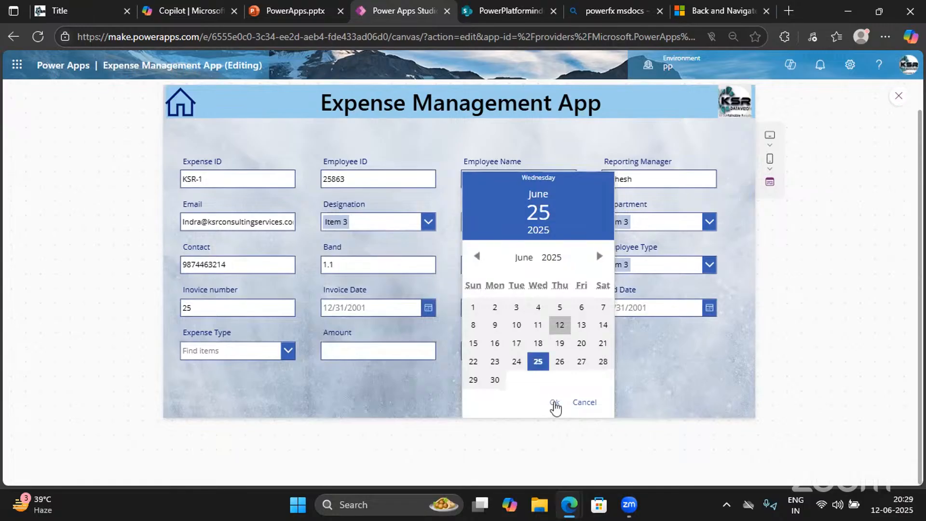
left_click(554, 402)
left_click(709, 310)
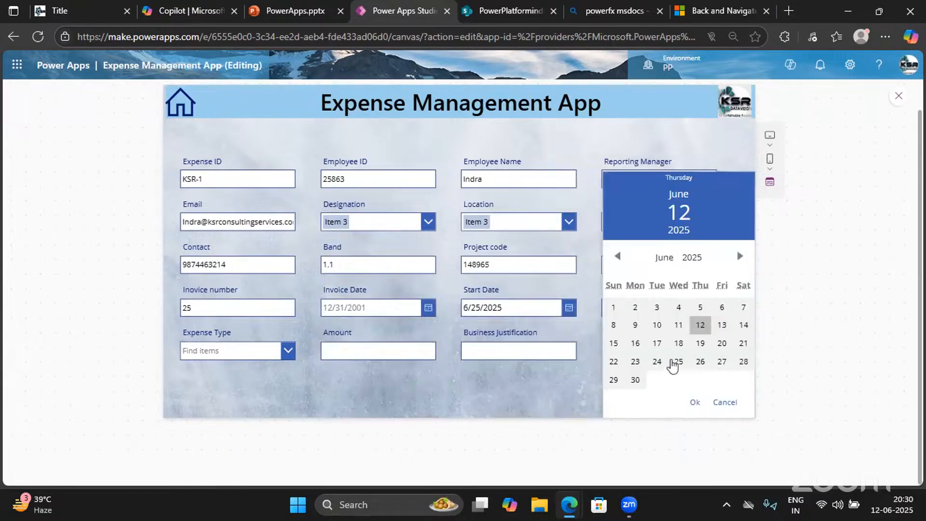
left_click(678, 362)
left_click(697, 406)
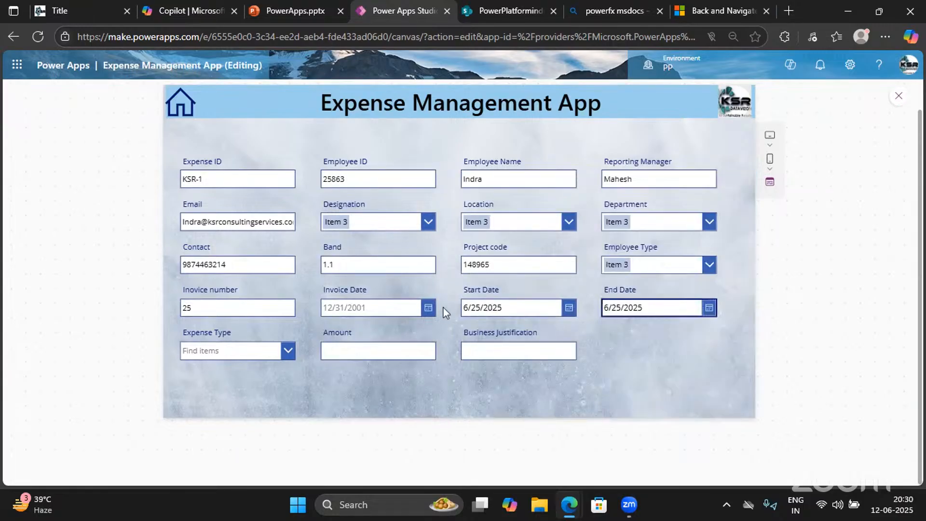
left_click(428, 308)
left_click(441, 362)
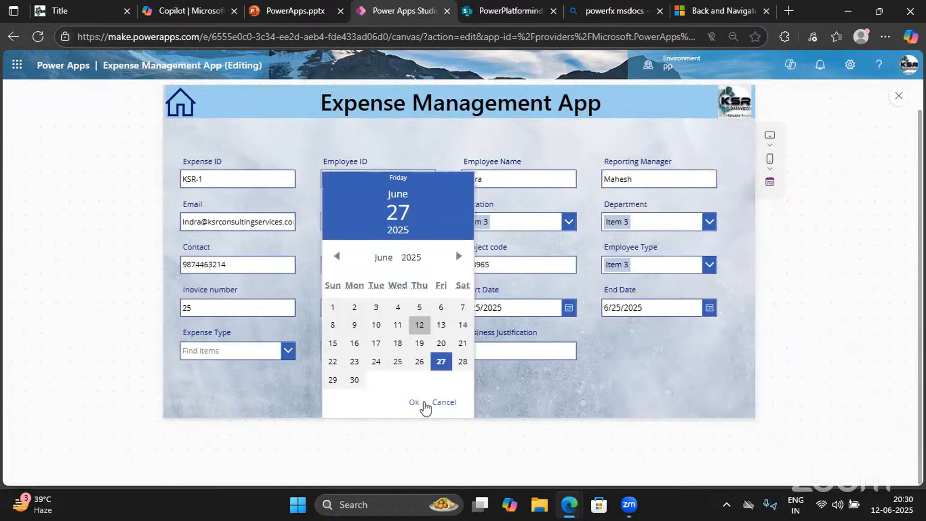
left_click(413, 402)
Choose Expense Type Item 5, enter Amount 15000 and justification 'For project purpose'
left_click(286, 352)
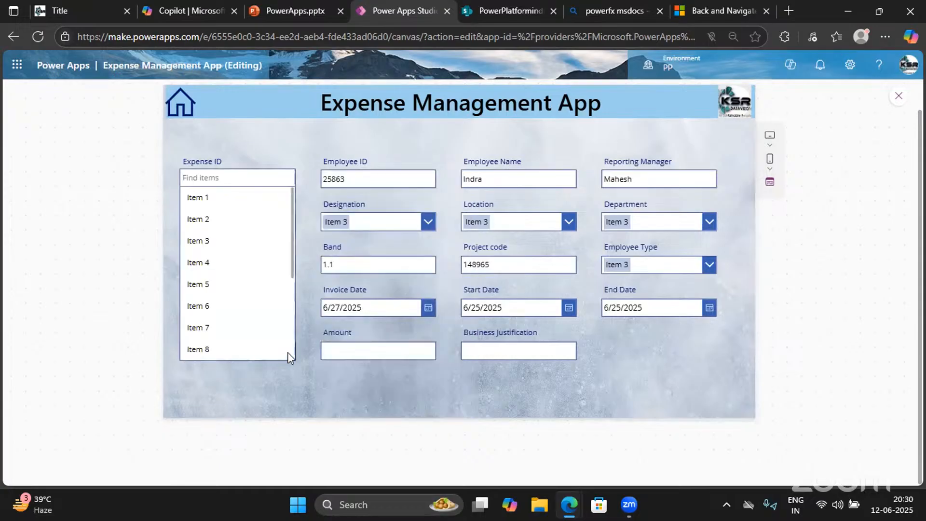
left_click(207, 283)
left_click(382, 350)
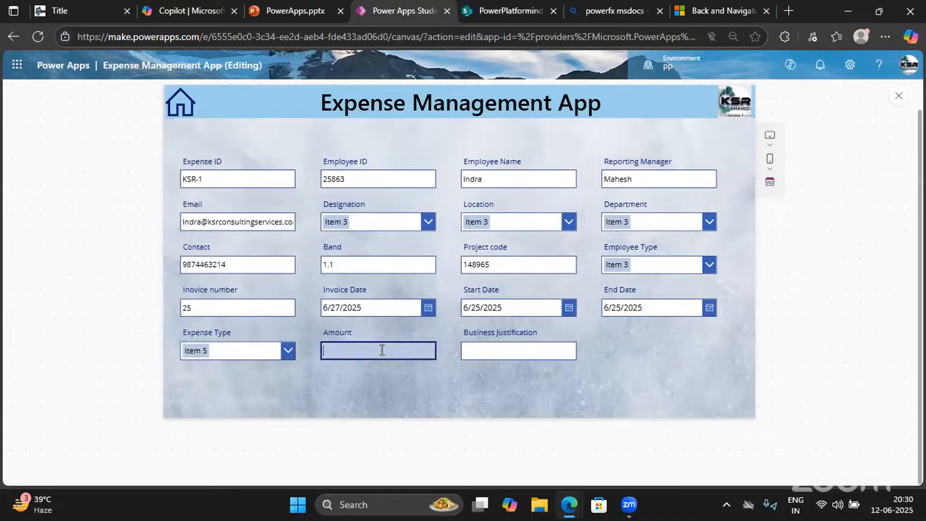
type("15000")
left_click(468, 352)
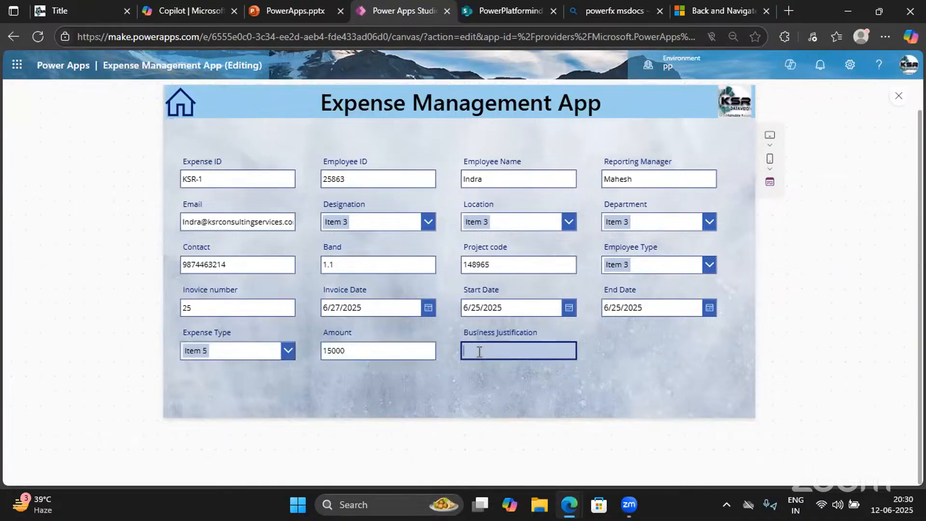
type("For project purpose")
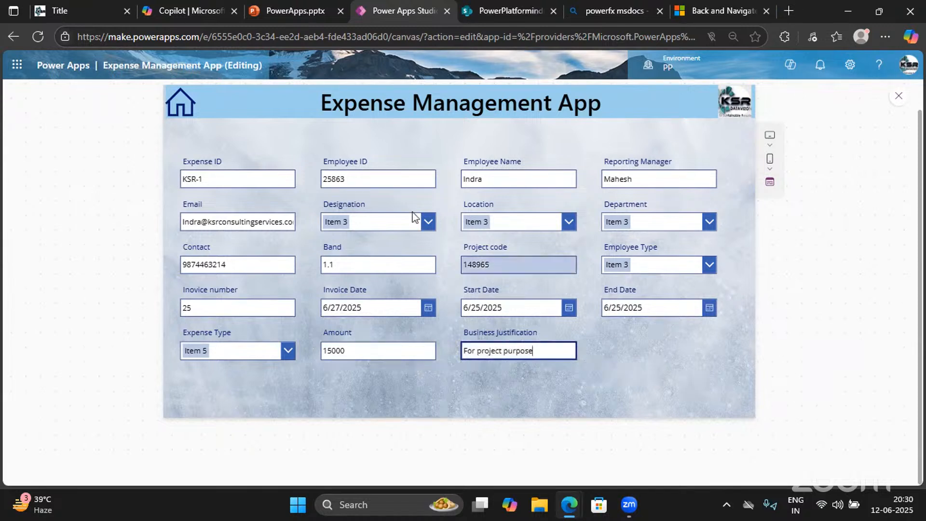
left_click(422, 224)
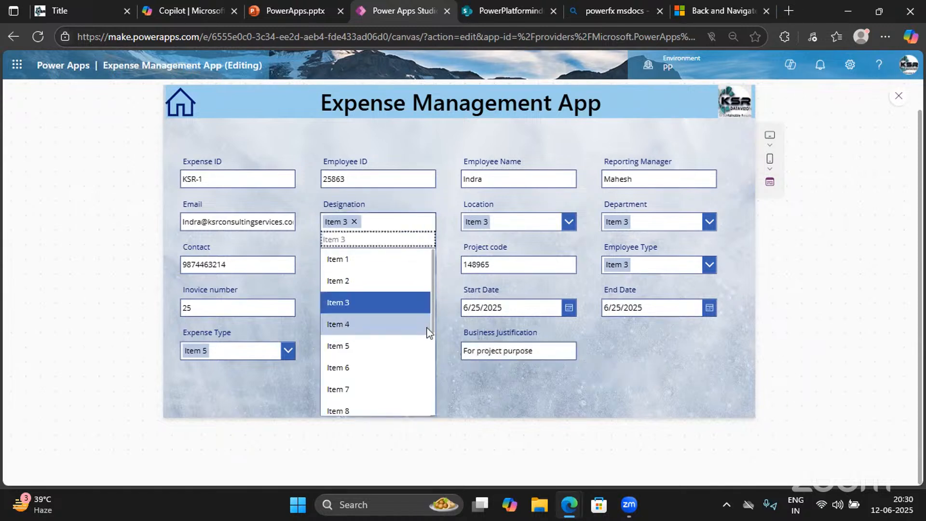
left_click(899, 95)
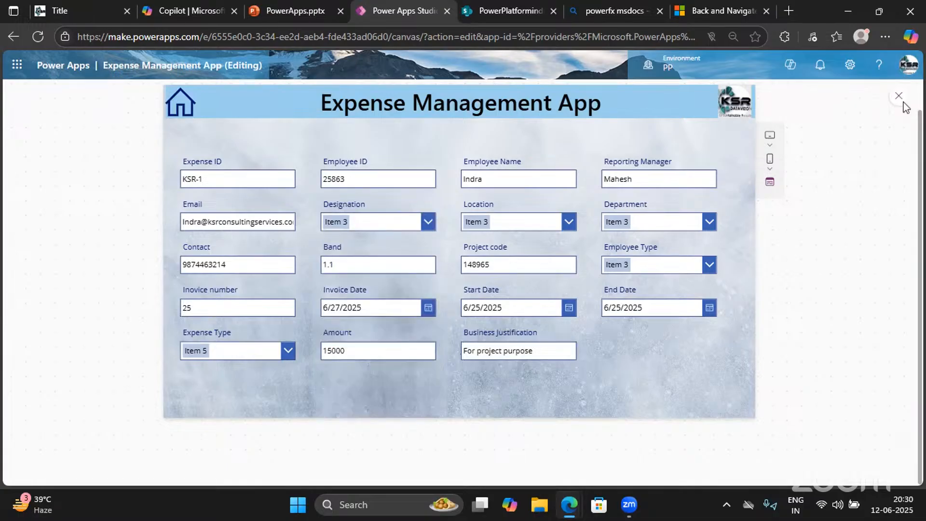
Select the Designation combo box and inspect its Choices([@'Expense Tracker'].'Designation') Items formula
left_click(433, 269)
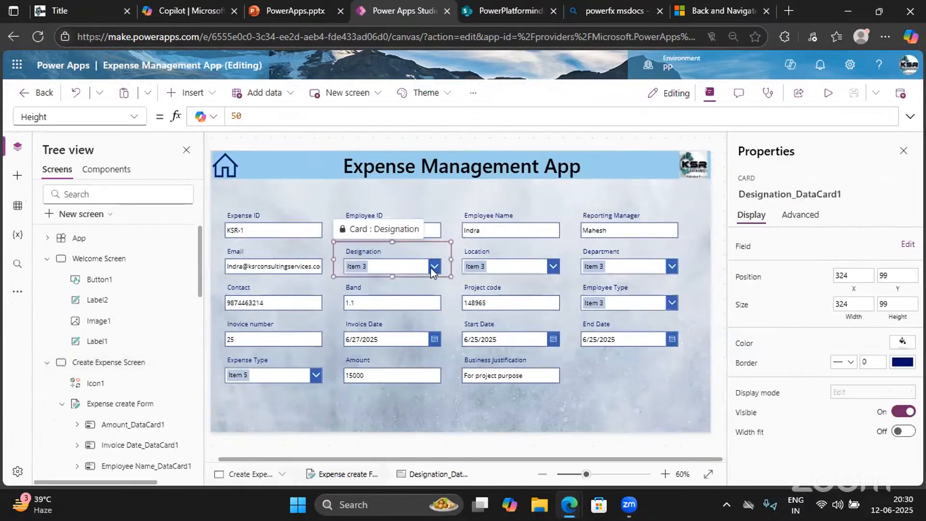
left_click(430, 267)
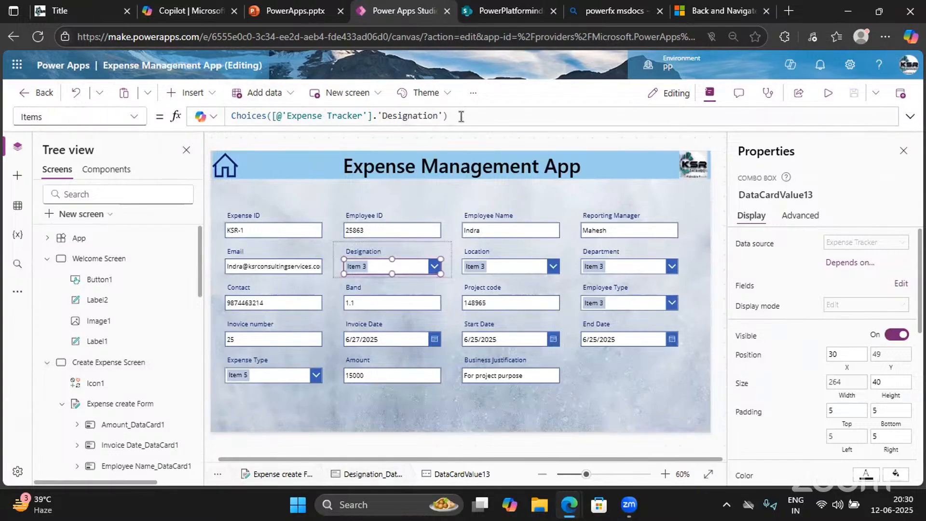
left_click_drag(449, 116, 261, 112)
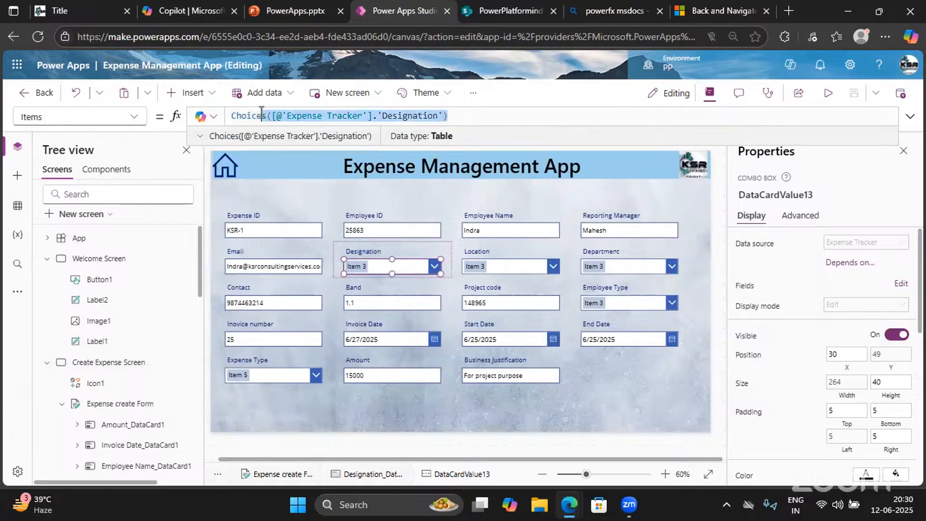
left_click(202, 137)
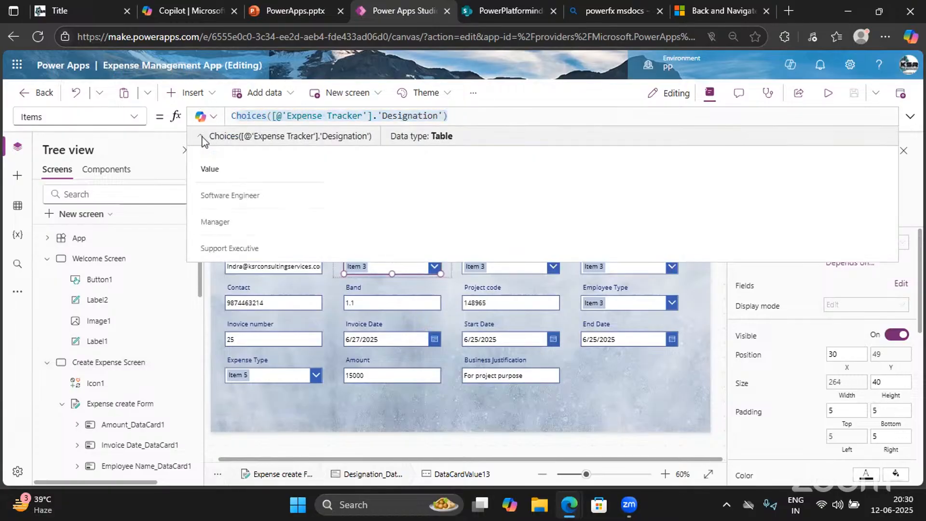
scroll(256, 240, "down", 1)
left_click(459, 112)
key("ctrl+a")
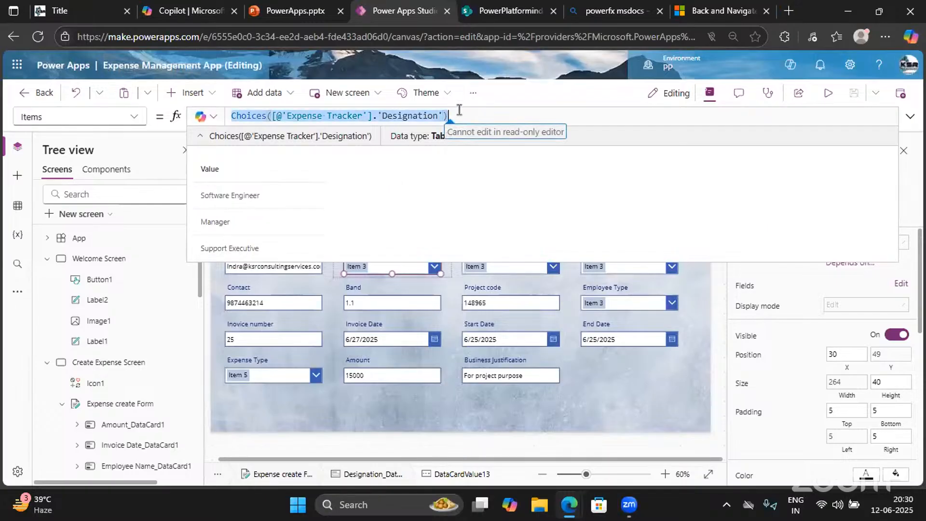
left_click(907, 212)
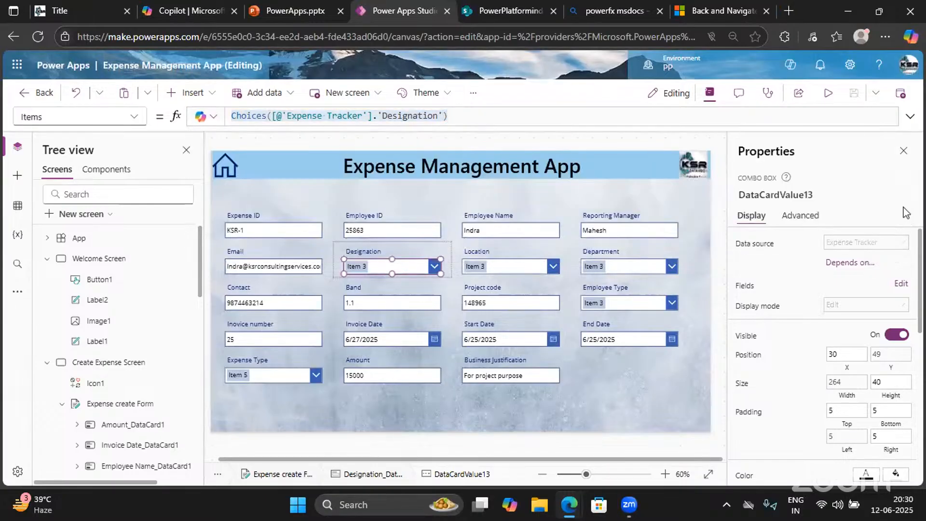
Unlock the combo box's properties and clear its Items formula
left_click(800, 216)
left_click(802, 251)
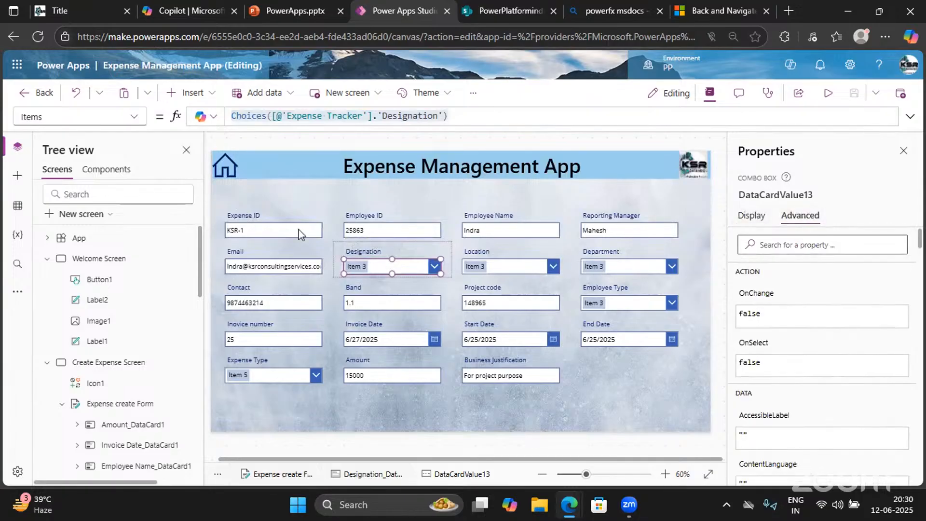
left_click(466, 116)
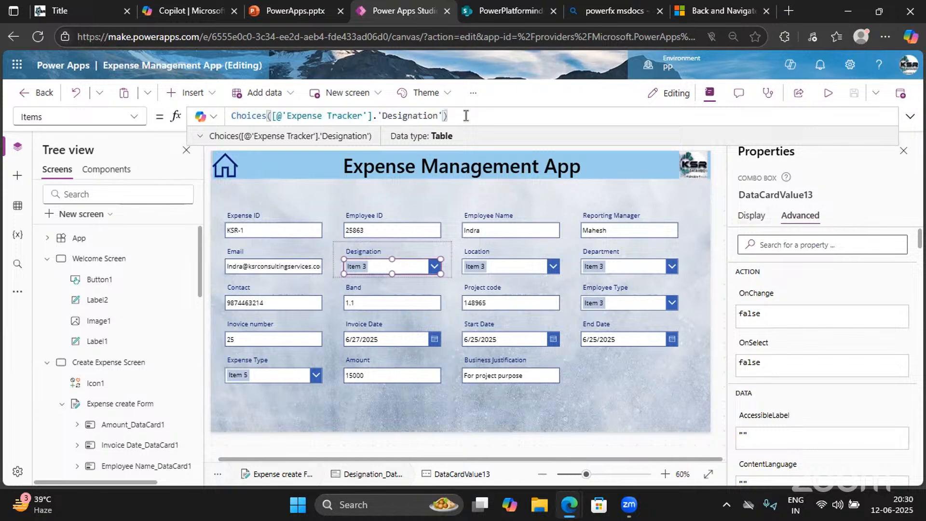
key("ctrl+a")
key("ctrl+c")
key("BackSpace")
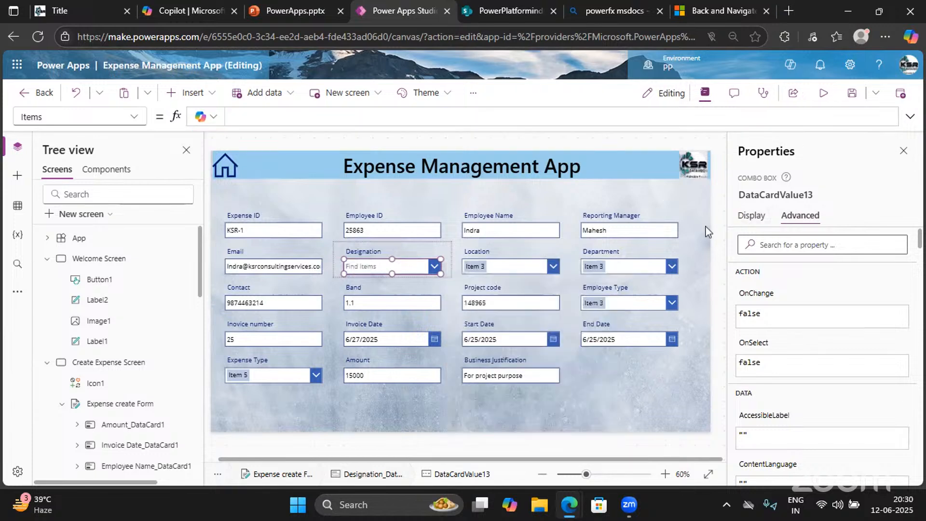
left_click(707, 231)
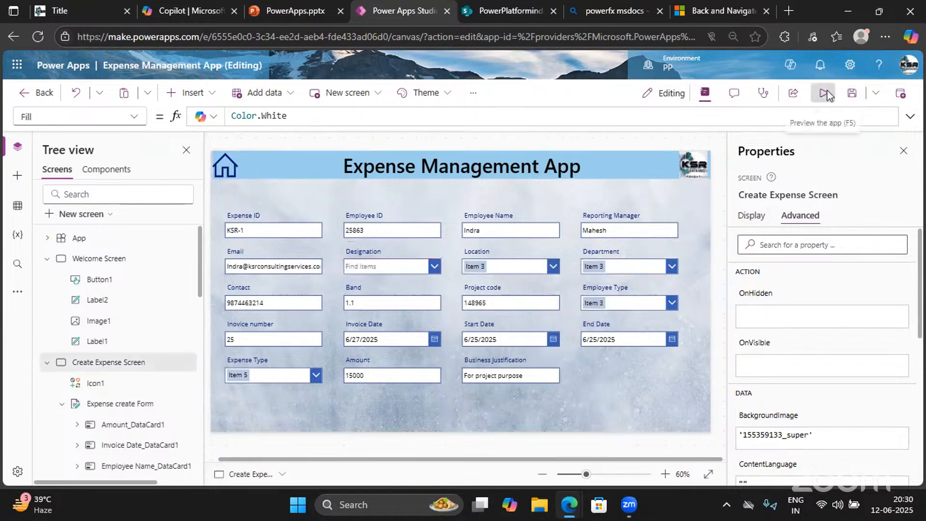
Check the emptied Designation list in preview, then paste the Choices formula back into Items
left_click(825, 93)
left_click(381, 218)
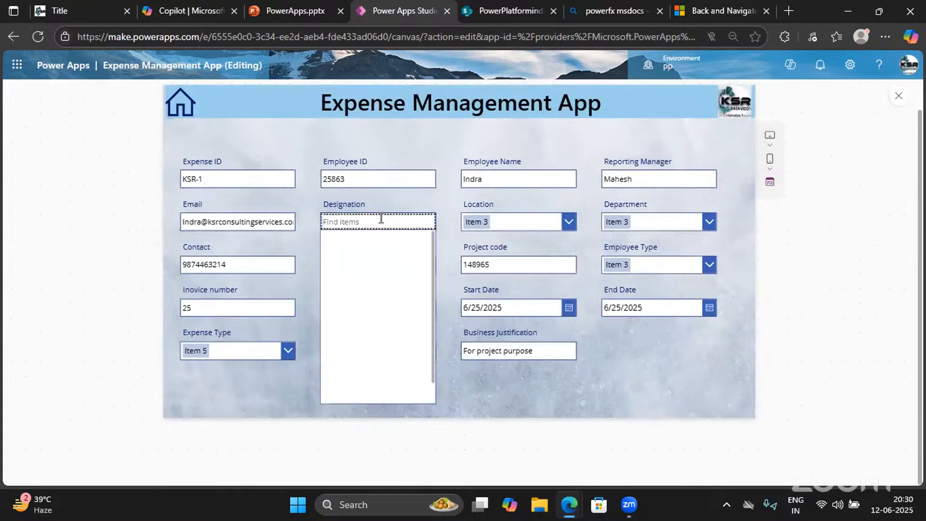
left_click(898, 95)
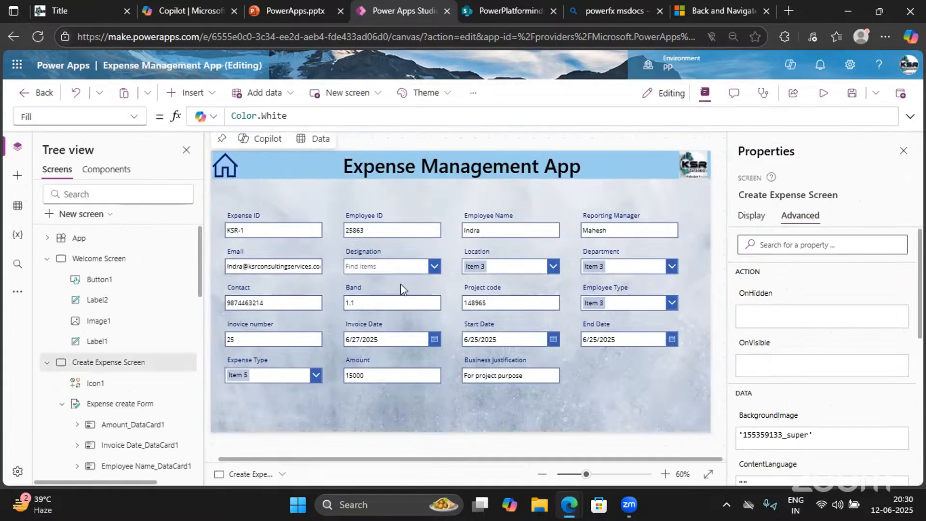
left_click(436, 269)
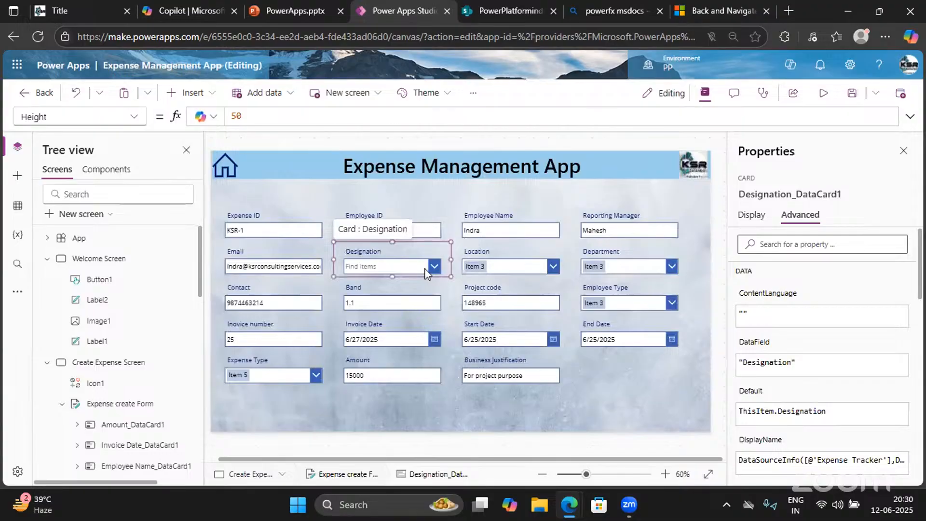
left_click(426, 272)
left_click(248, 116)
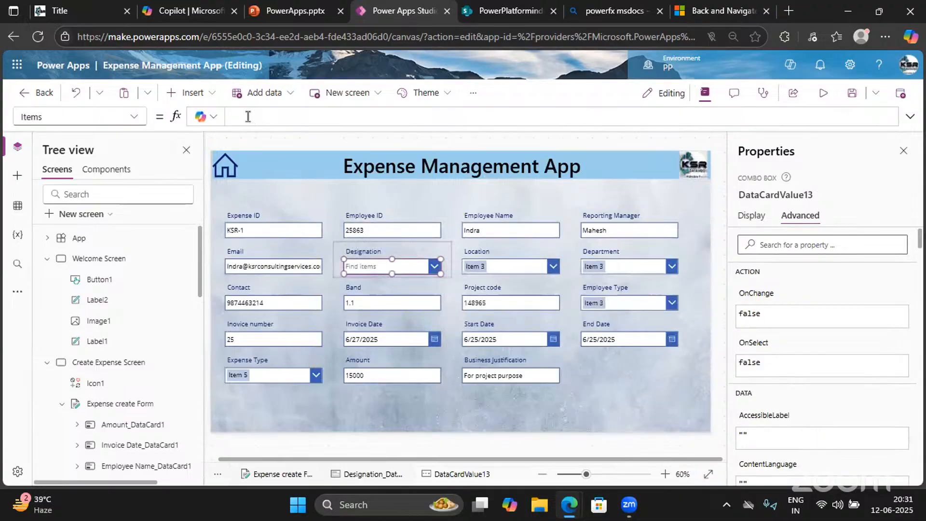
key("ctrl+v")
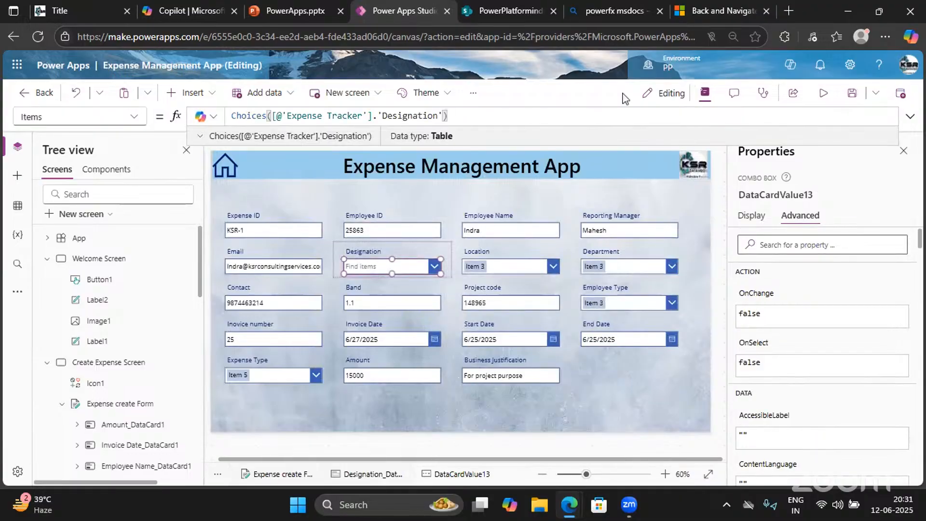
Preview the app and choose Manager from the Designation list
left_click(823, 94)
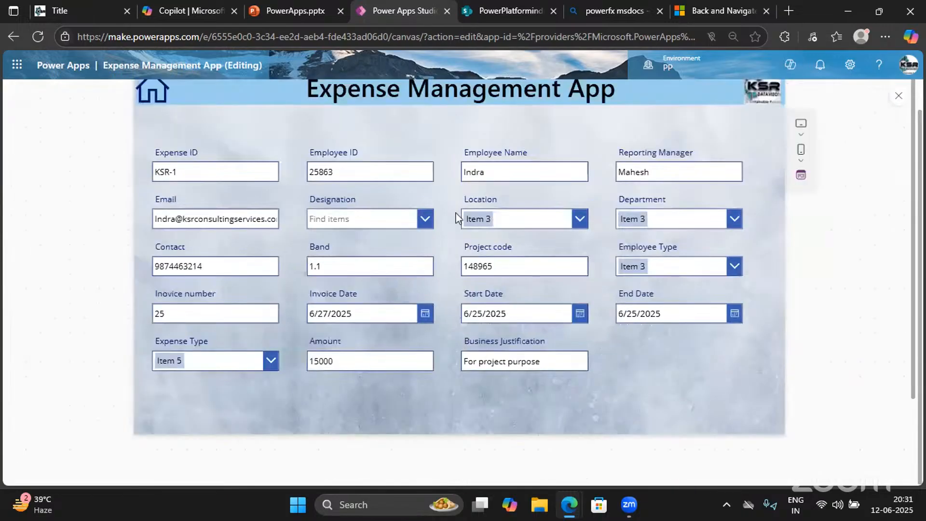
left_click(430, 221)
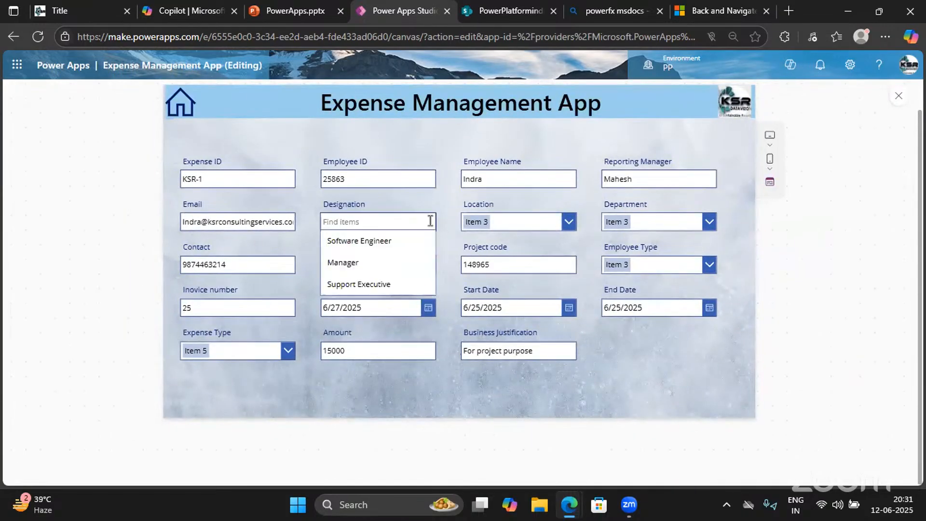
left_click(362, 262)
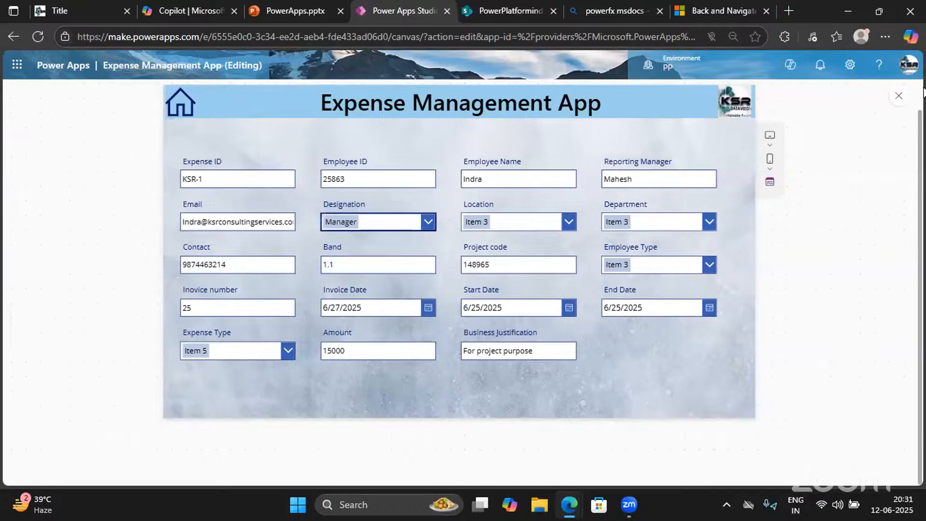
left_click(898, 97)
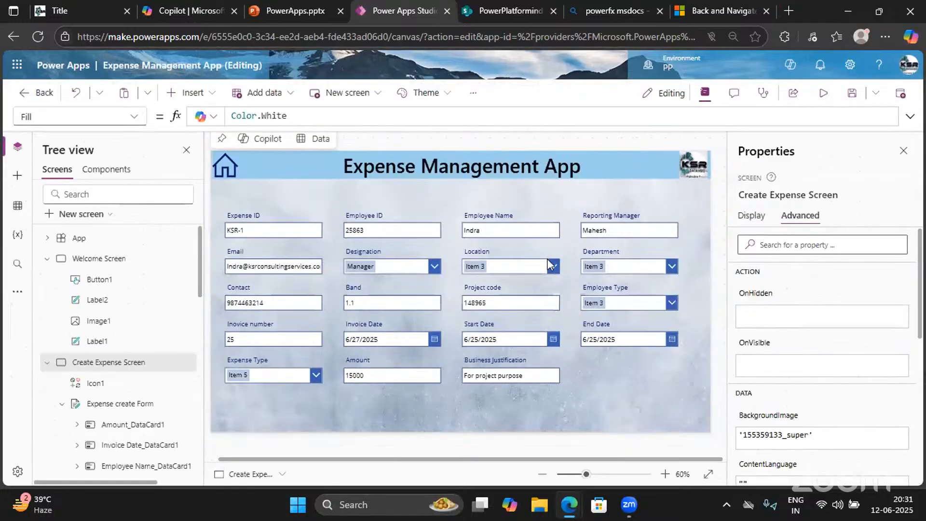
Unlock the Location card, clear its combo box Items formula and confirm the list is empty in preview
left_click(556, 269)
left_click(557, 269)
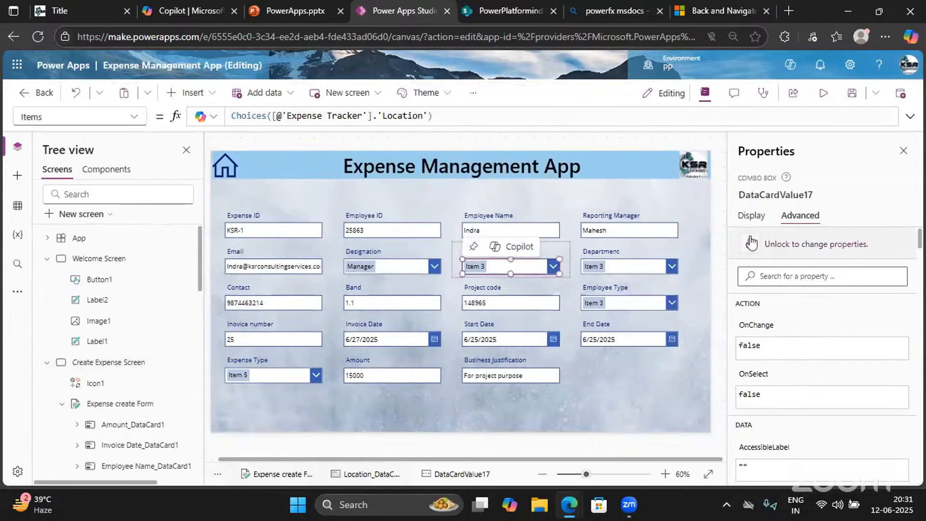
left_click(770, 246)
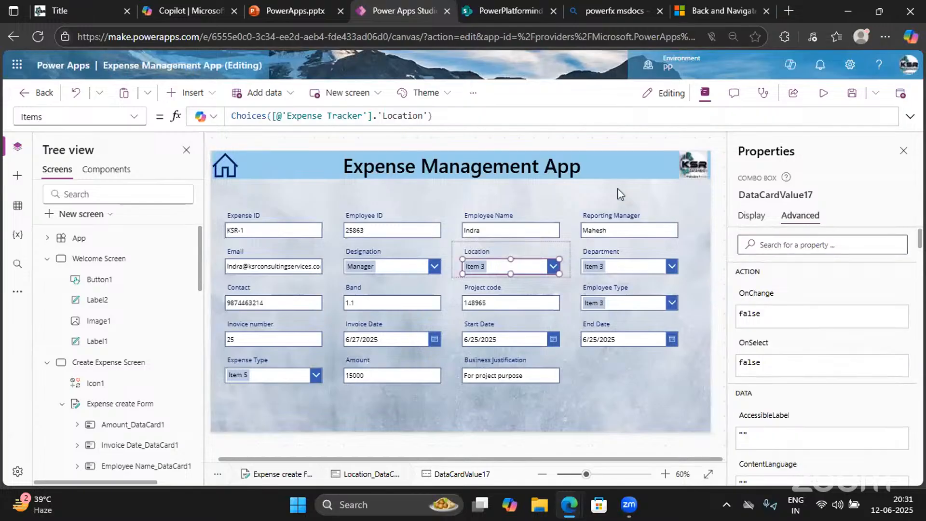
left_click(453, 110)
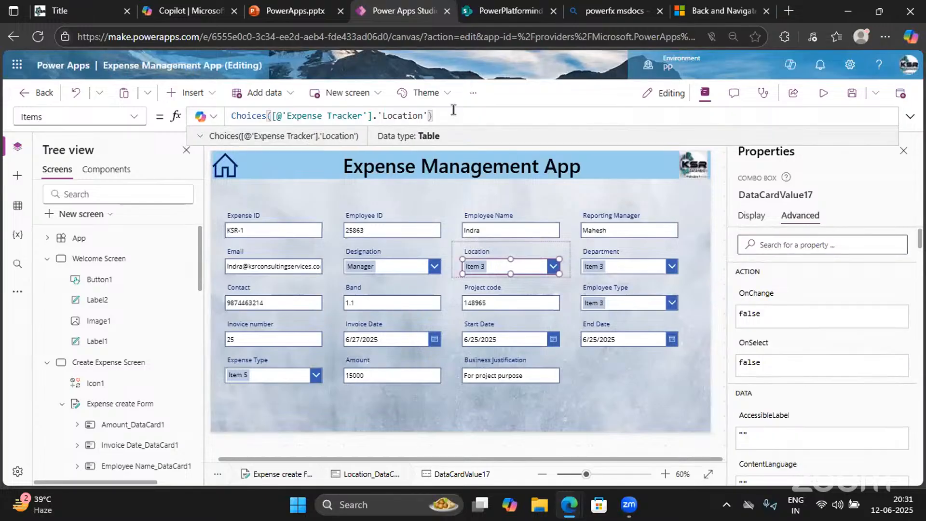
key("ctrl+a")
key("ctrl+c")
key("BackSpace")
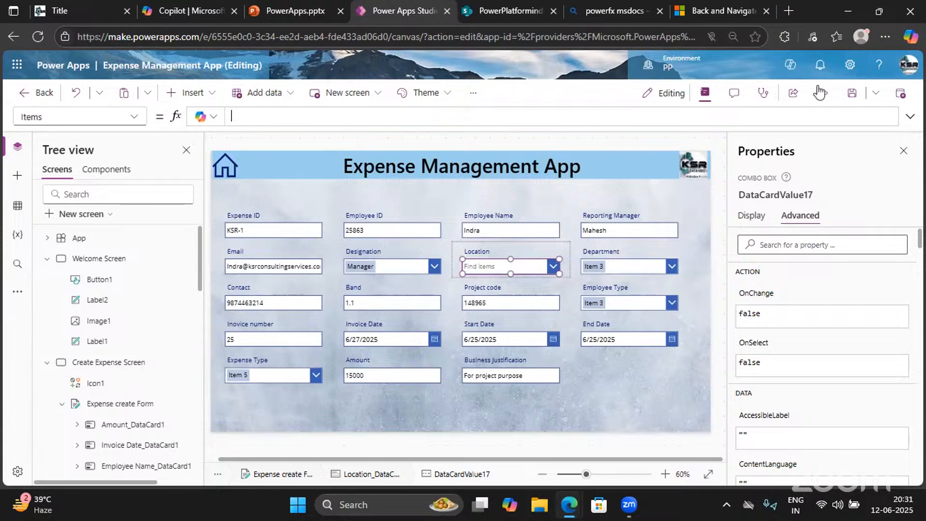
left_click(824, 94)
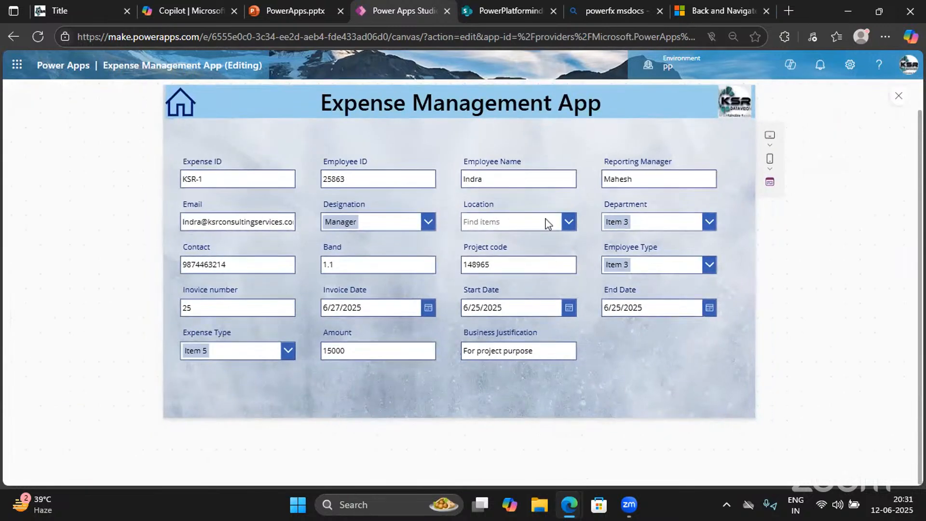
left_click(554, 222)
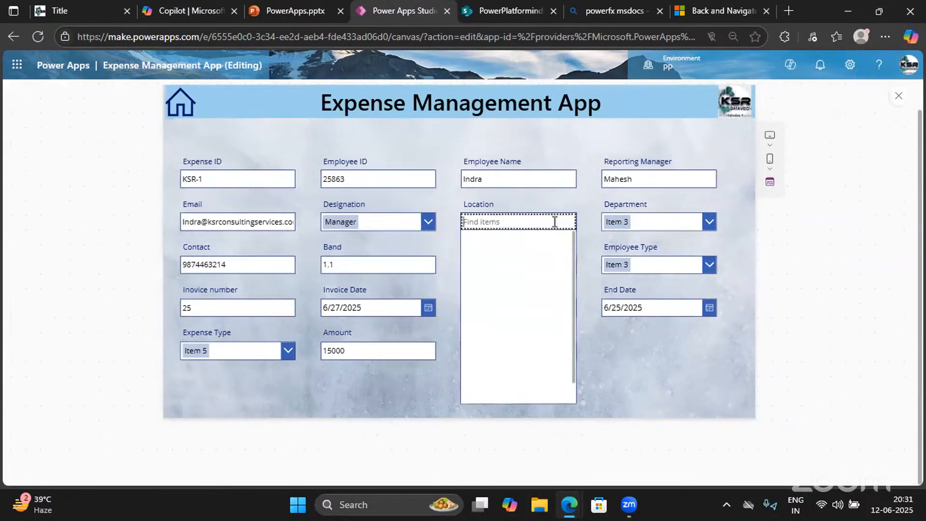
left_click(898, 95)
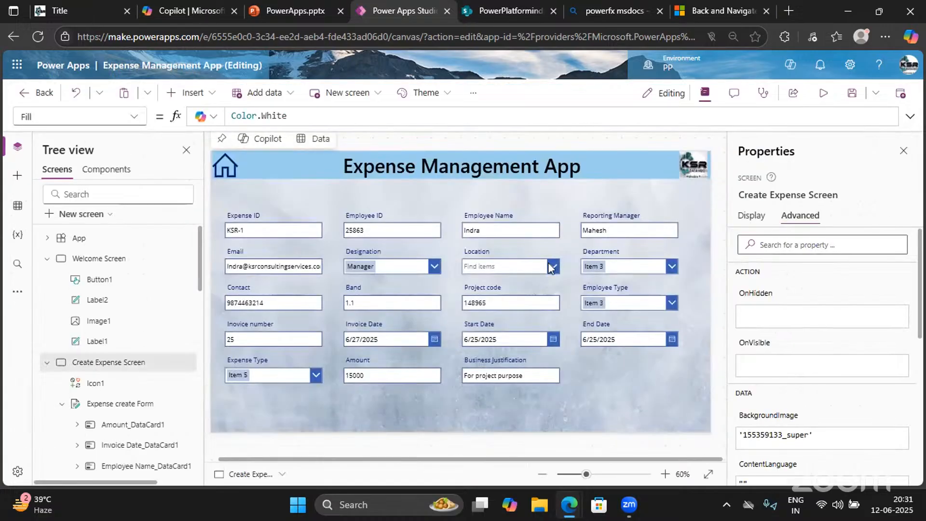
Paste the Location choices formula back into the Location combo box Items
left_click(552, 268)
left_click(553, 270)
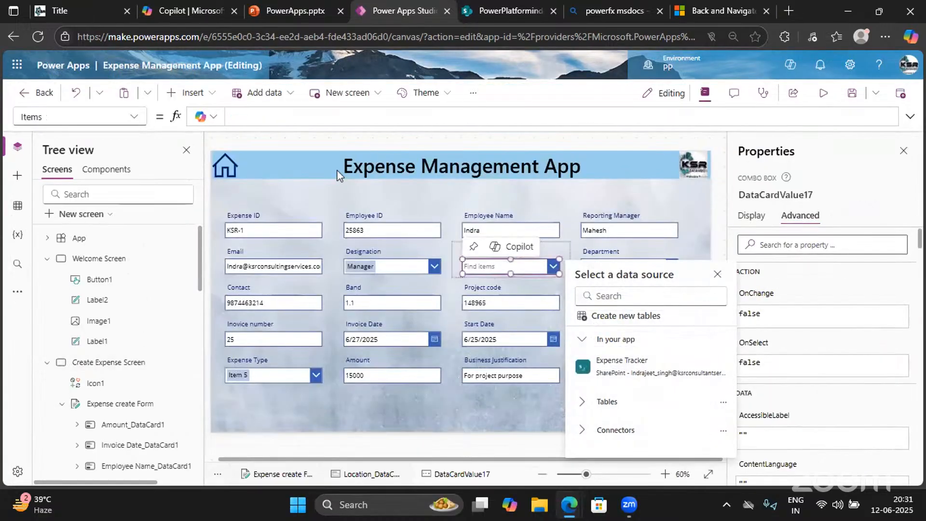
left_click(264, 118)
key("ctrl+v")
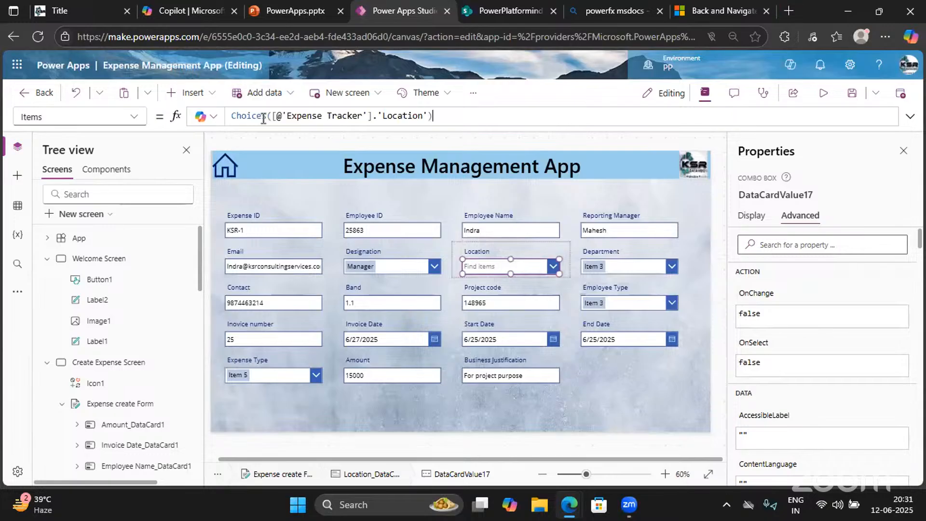
Unlock the Department card, replace its Items with the Department choices formula, and check the options in preview
left_click(672, 266)
left_click(672, 266)
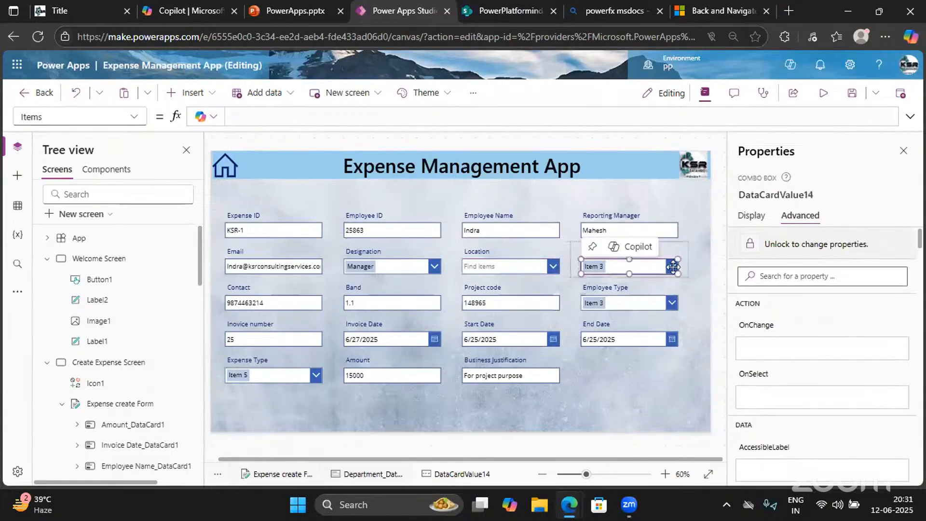
left_click(810, 249)
left_click(460, 115)
key("ctrl+a")
key("ctrl+c")
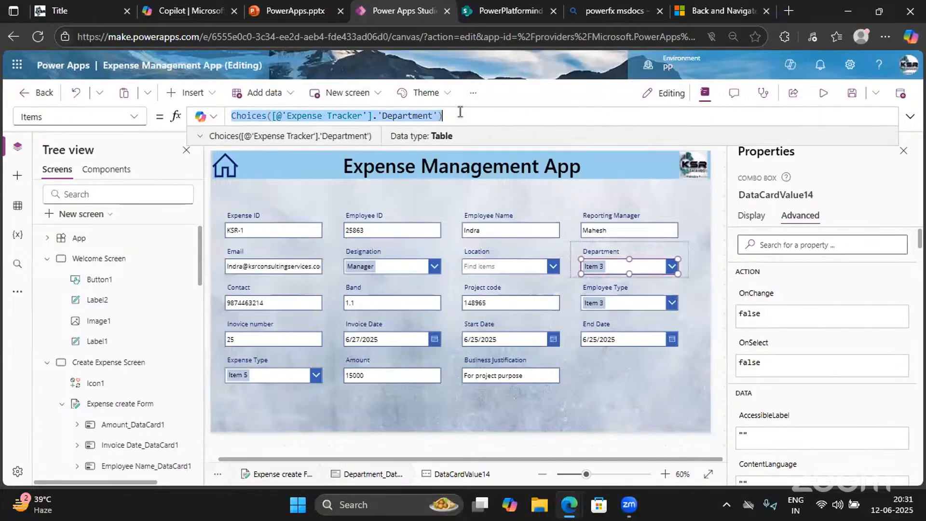
key("BackSpace")
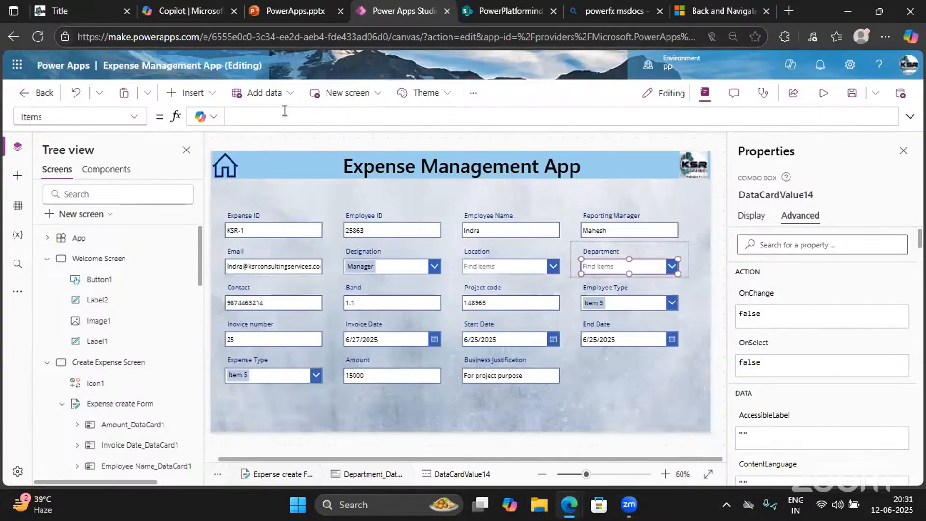
key("ctrl+v")
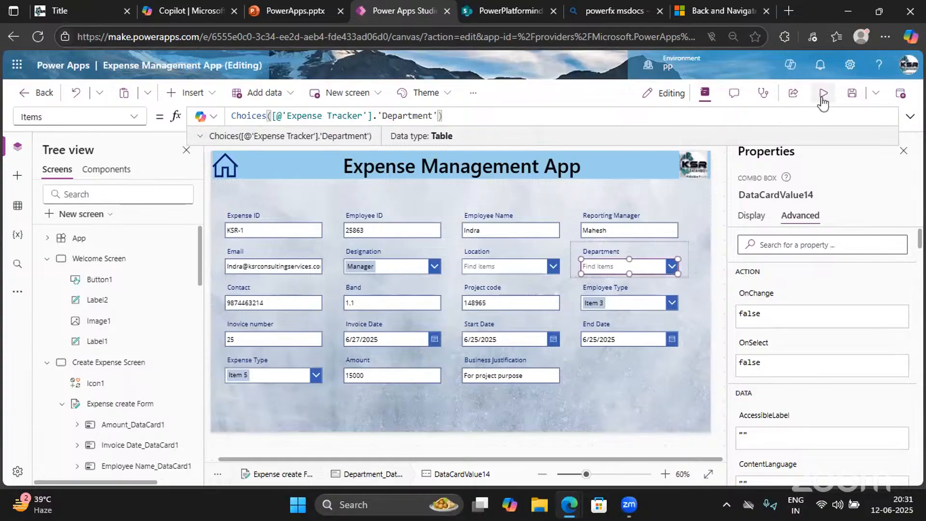
left_click(822, 94)
left_click(659, 226)
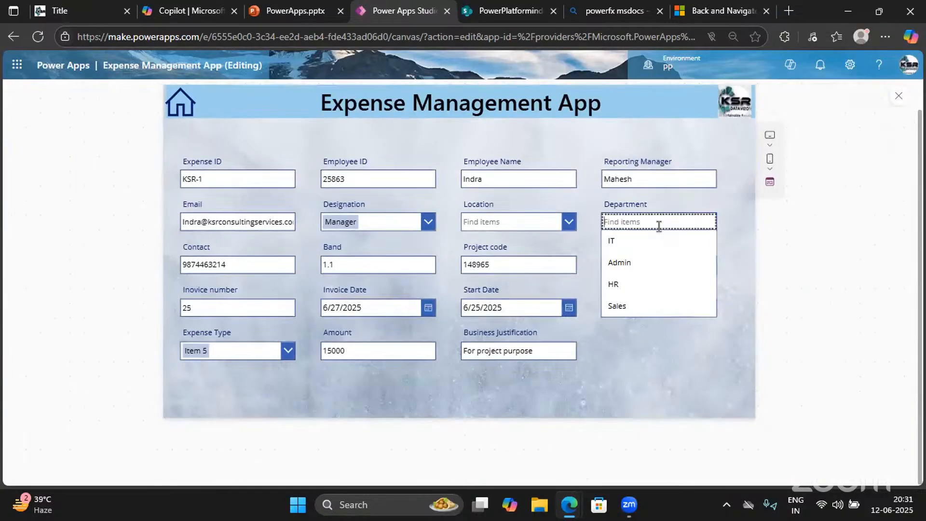
left_click(899, 96)
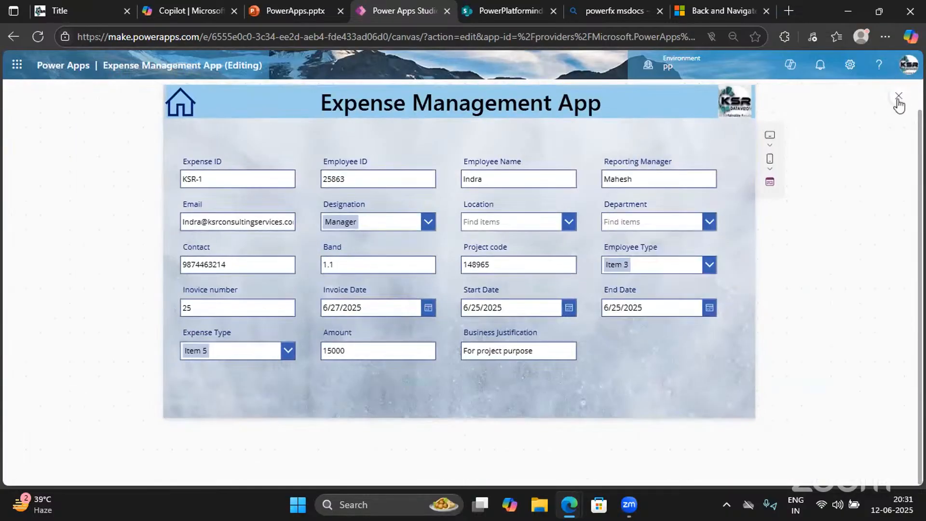
left_click(898, 96)
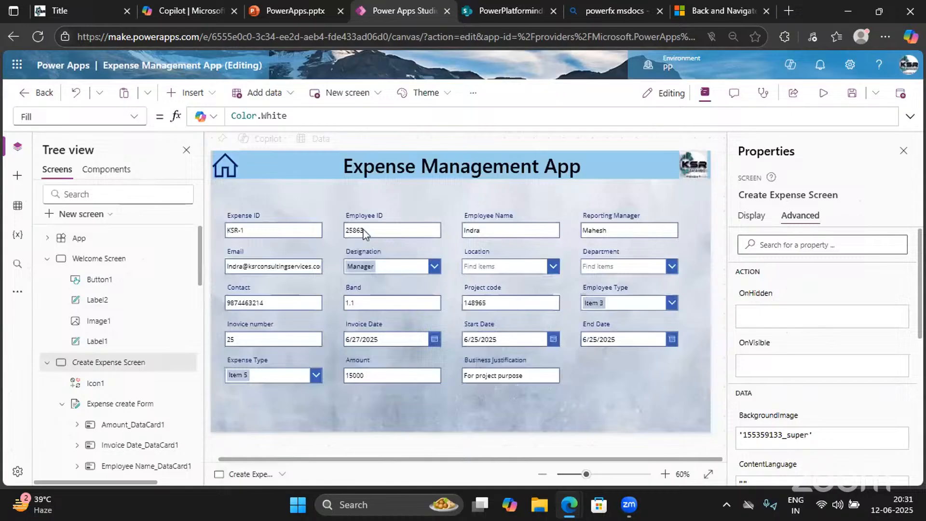
Set Employee Type Items to Choices([@'Expense Tracker'].'EmployeeType') and confirm FTE and C2H in preview
left_click(665, 305)
left_click(663, 303)
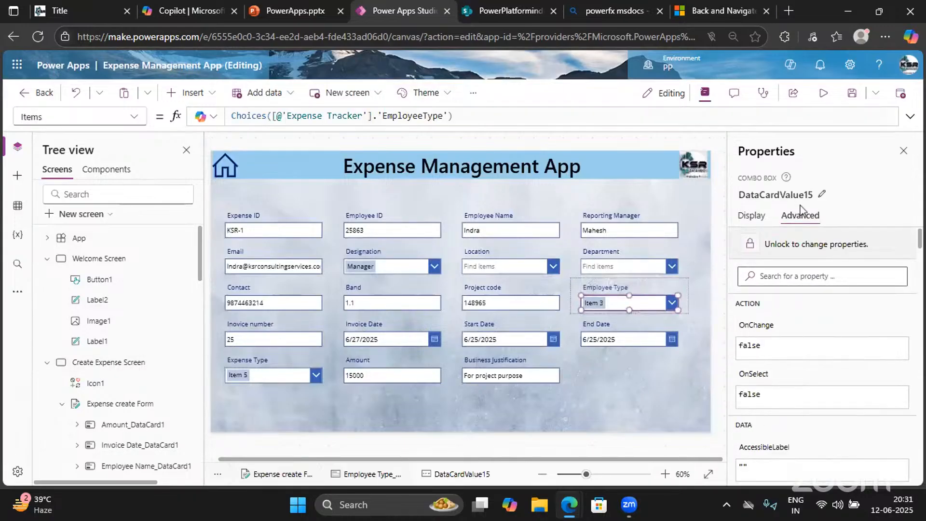
left_click(480, 118)
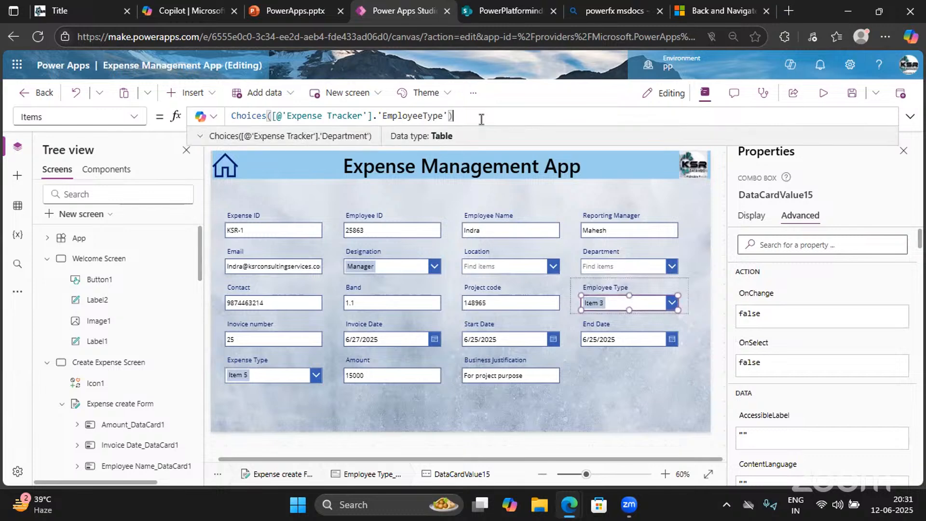
key("ctrl+a")
key("ctrl+c")
key("BackSpace")
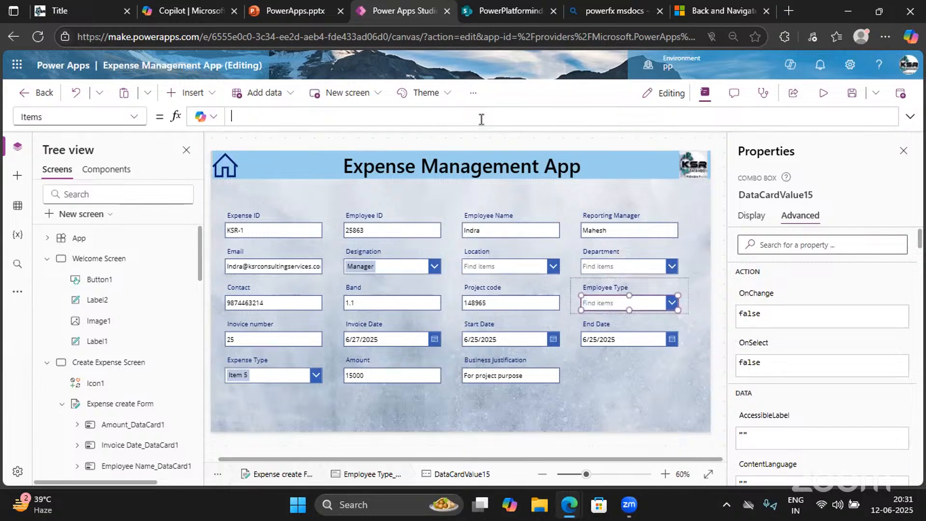
key("ctrl+v")
left_click(821, 99)
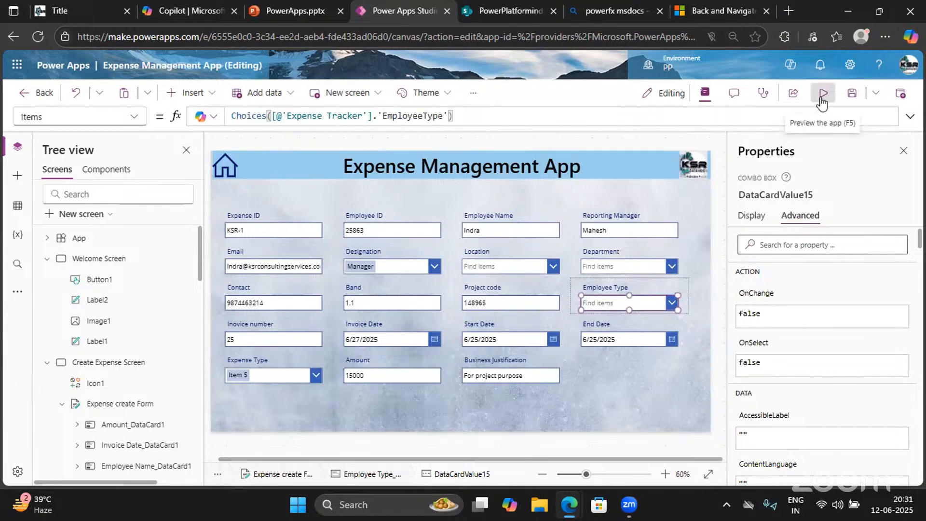
left_click(642, 263)
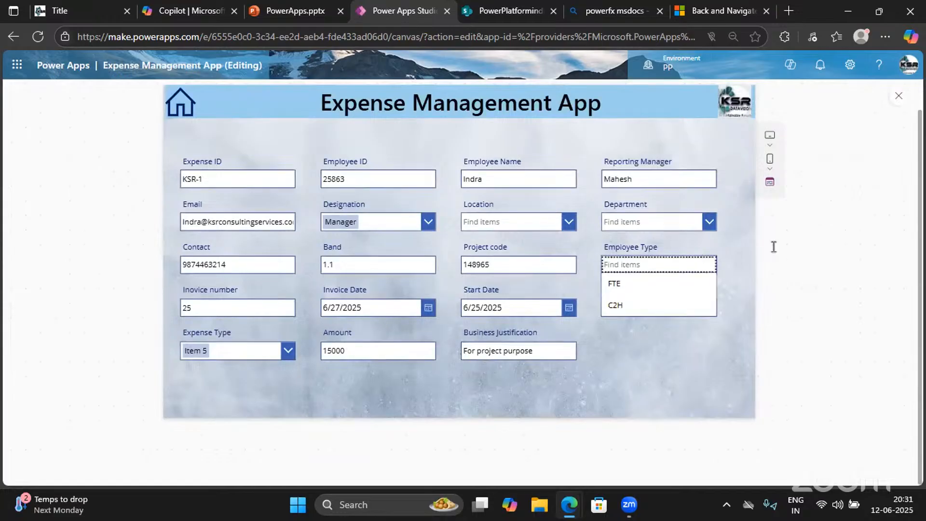
left_click(898, 92)
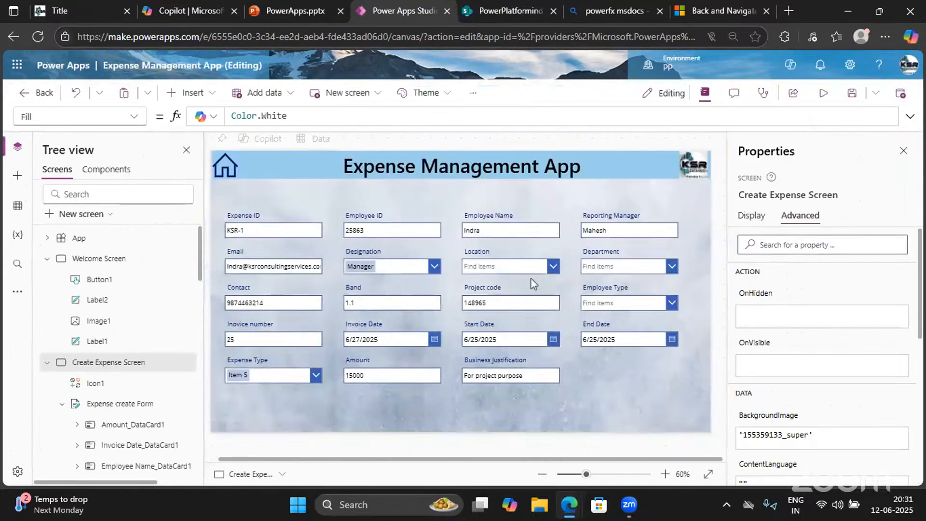
Replace the Expense Type combo box Items with a two-item test array and check it in preview
left_click(314, 378)
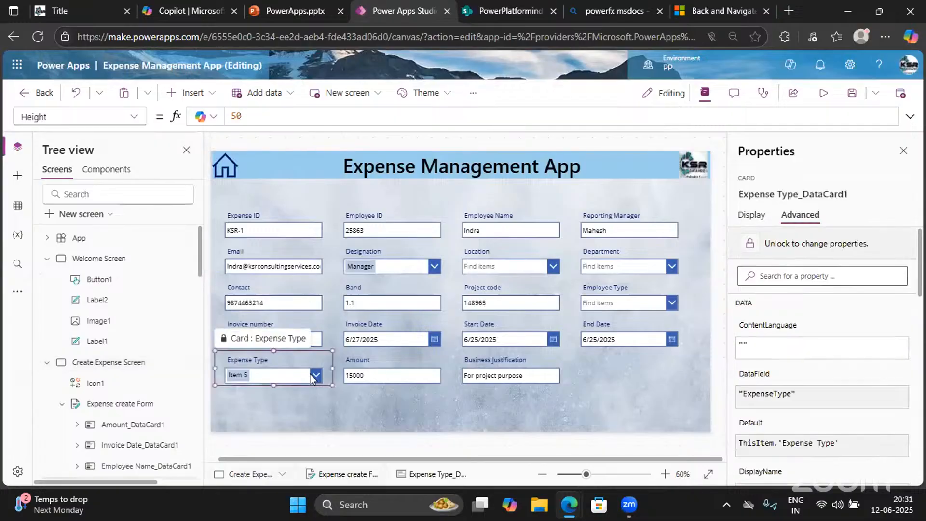
left_click(314, 378)
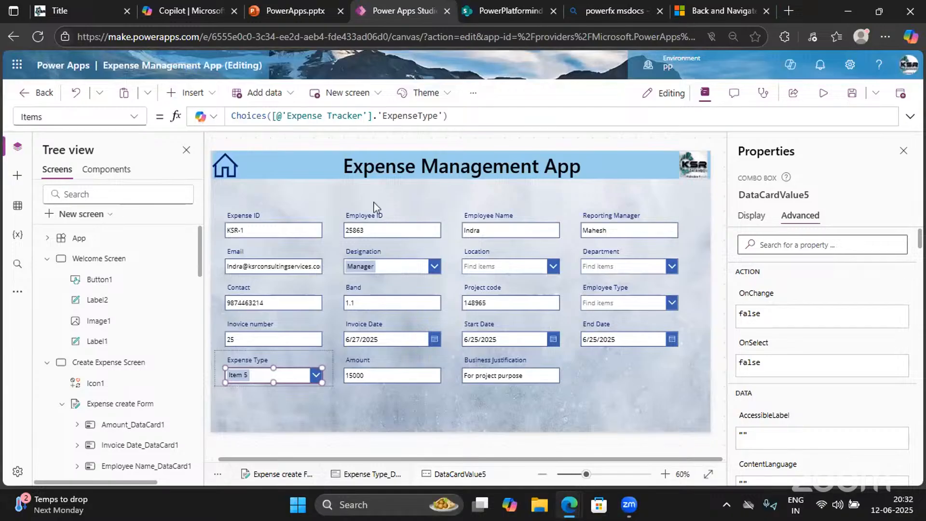
left_click(459, 118)
key("ctrl+a")
key("ctrl+c")
key("BackSpace")
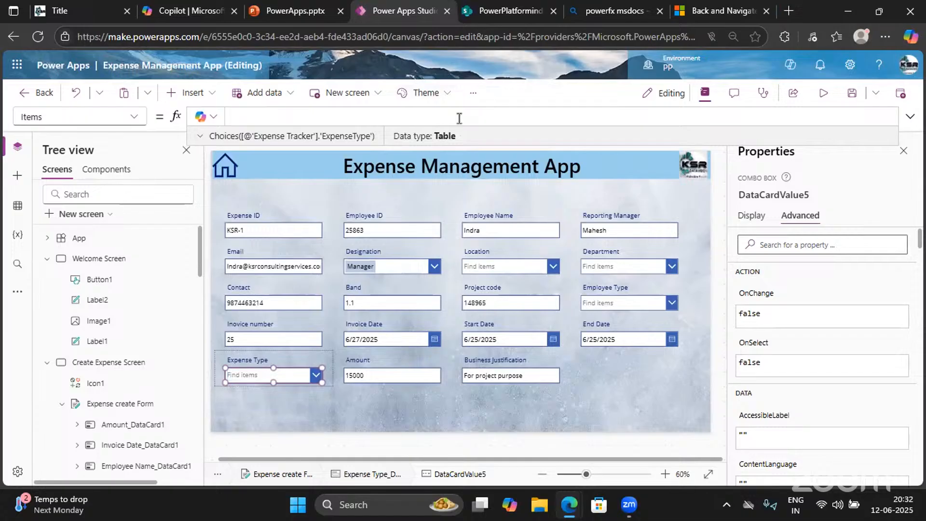
type("[")
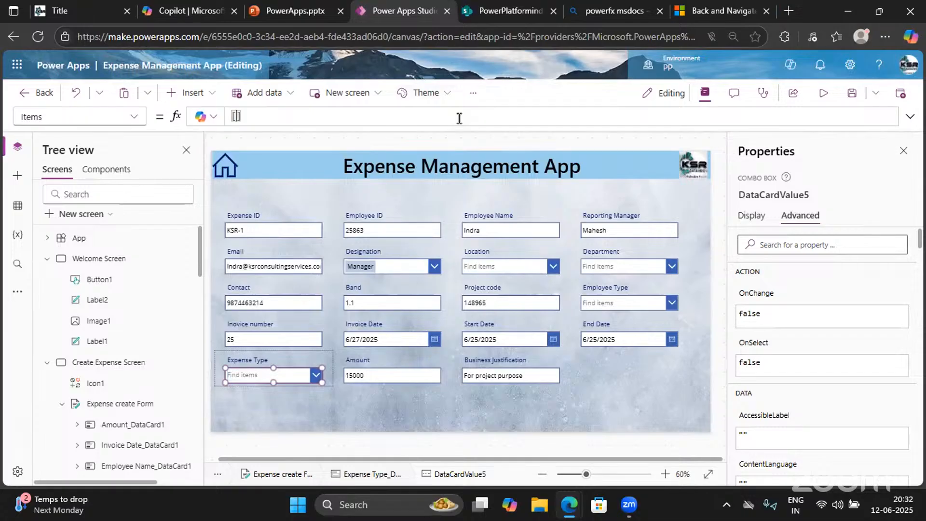
type("\"")
type("K")
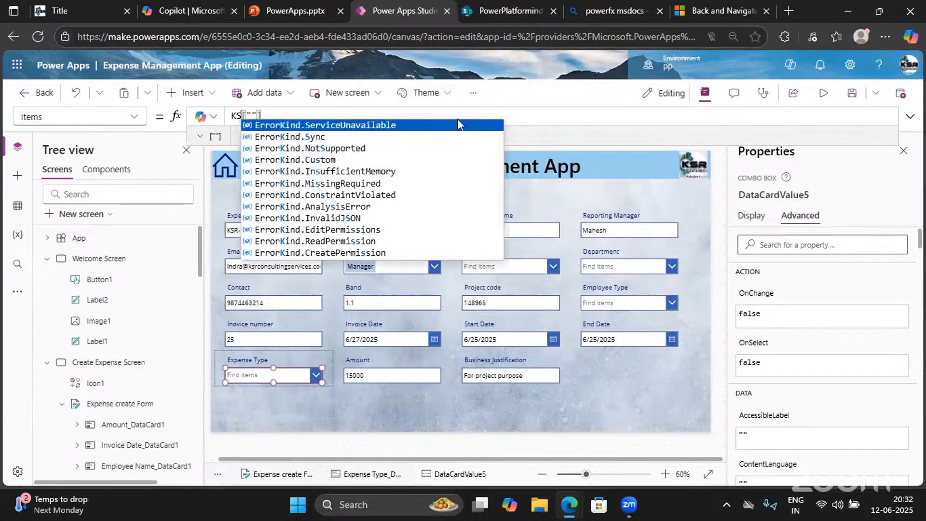
key("BackSpace")
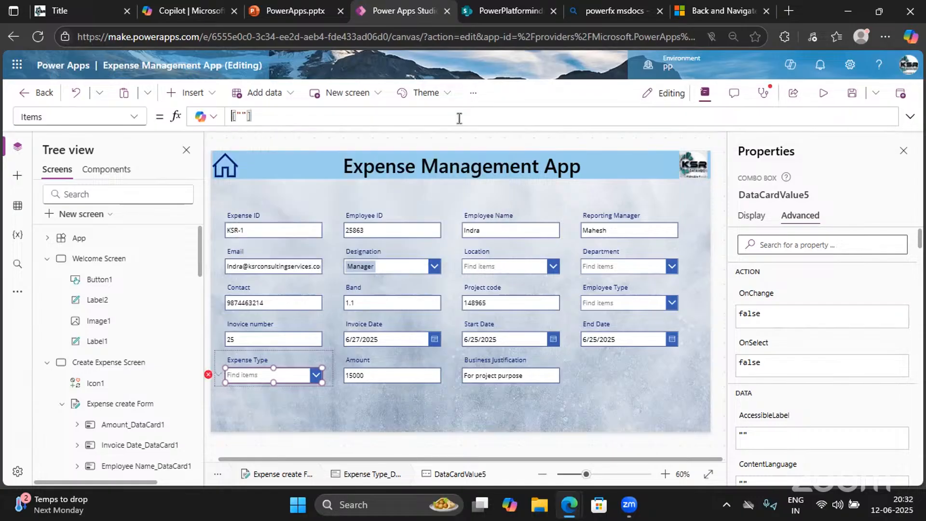
type("KSR\"")
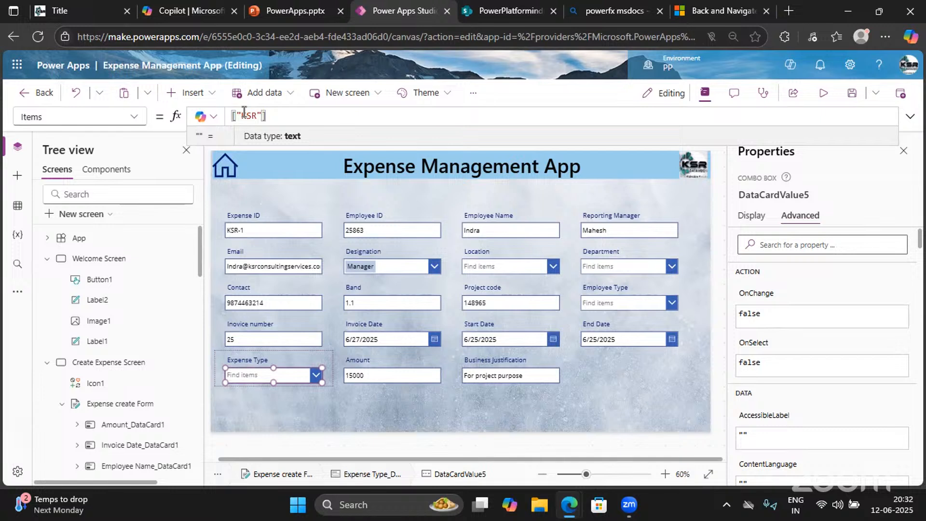
type(",\"\"")
key("BackSpace")
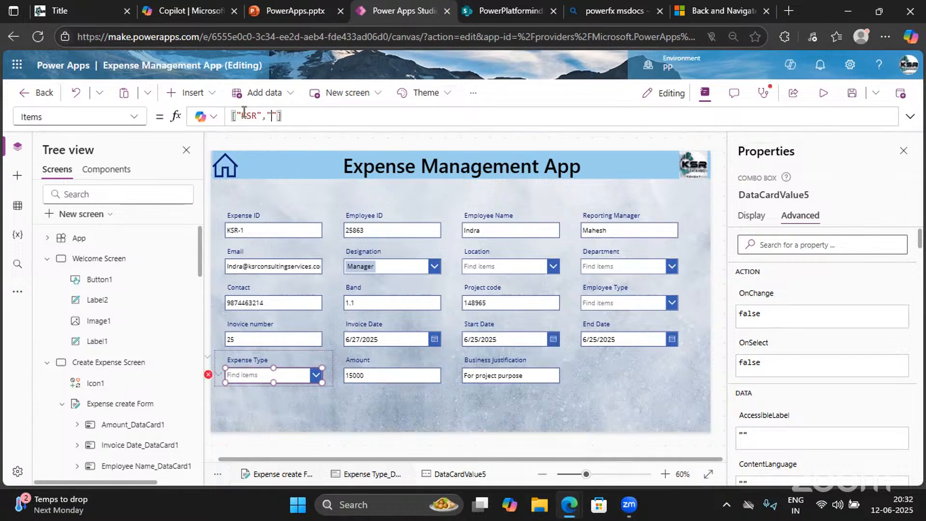
type("Indra")
left_click(314, 116)
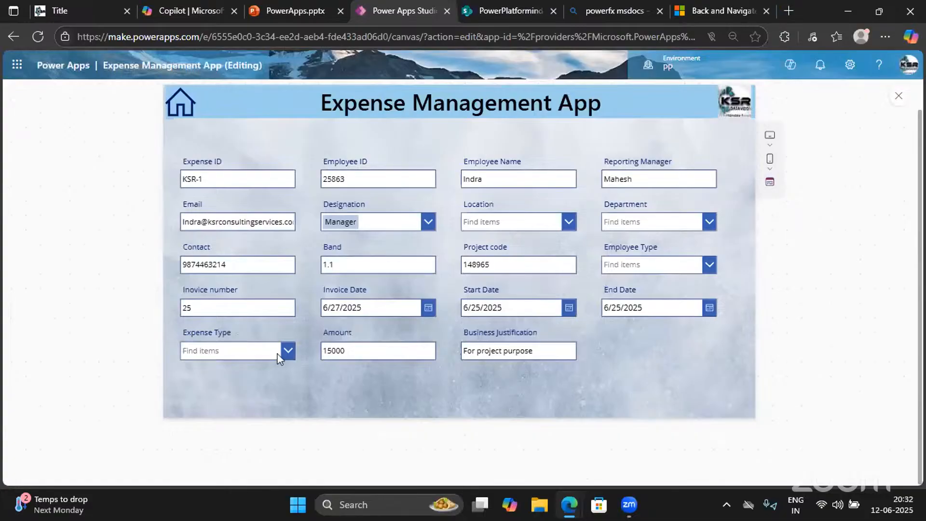
left_click(284, 350)
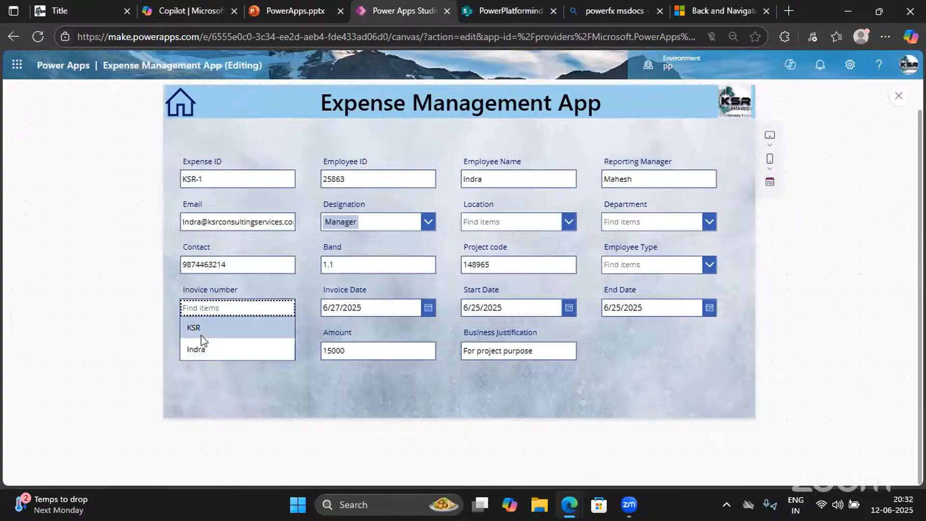
left_click(898, 96)
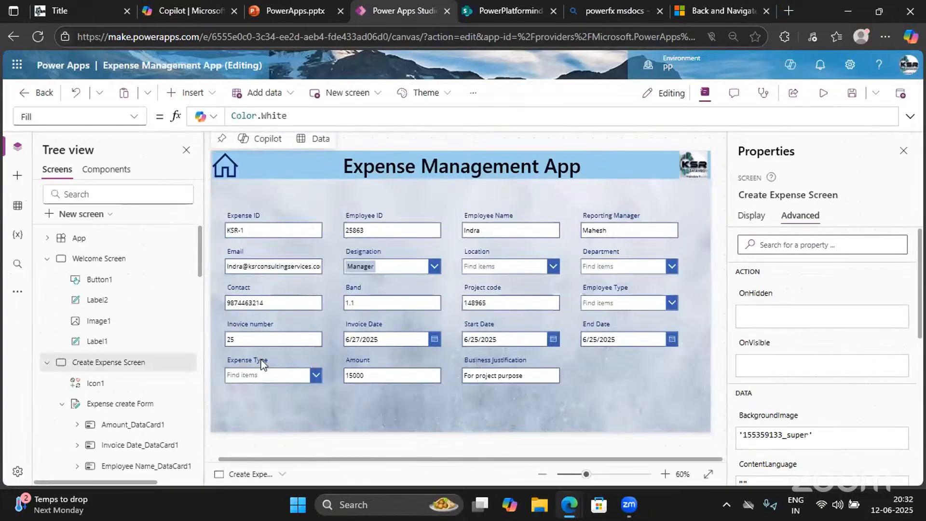
Restore Expense Type Items to Choices([@'Expense Tracker'].'ExpenseType') and run the app in preview
left_click(263, 374)
left_click(266, 375)
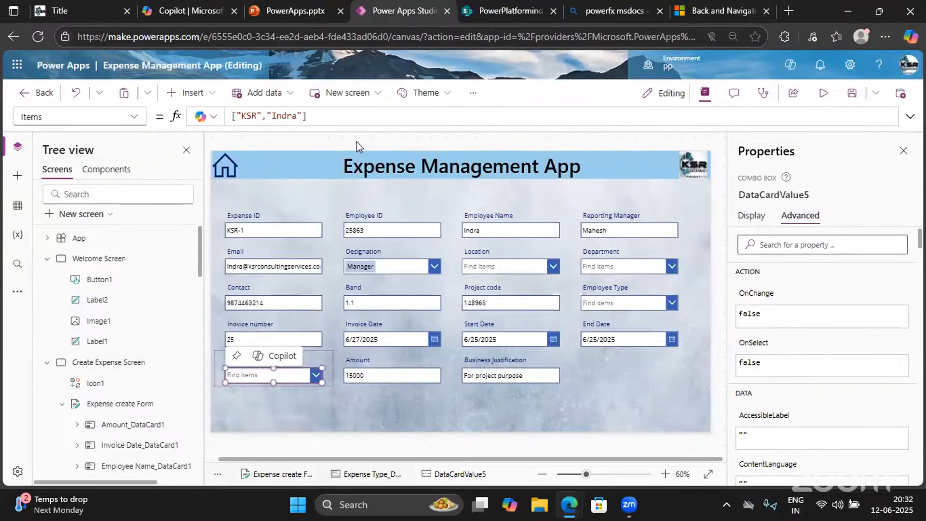
left_click(319, 116)
key("ctrl+a")
key("ctrl+v")
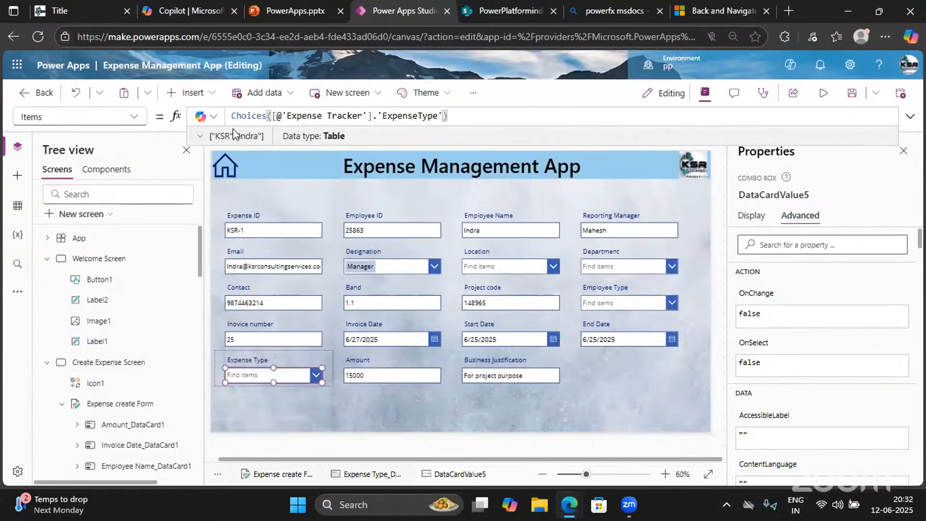
left_click(199, 137)
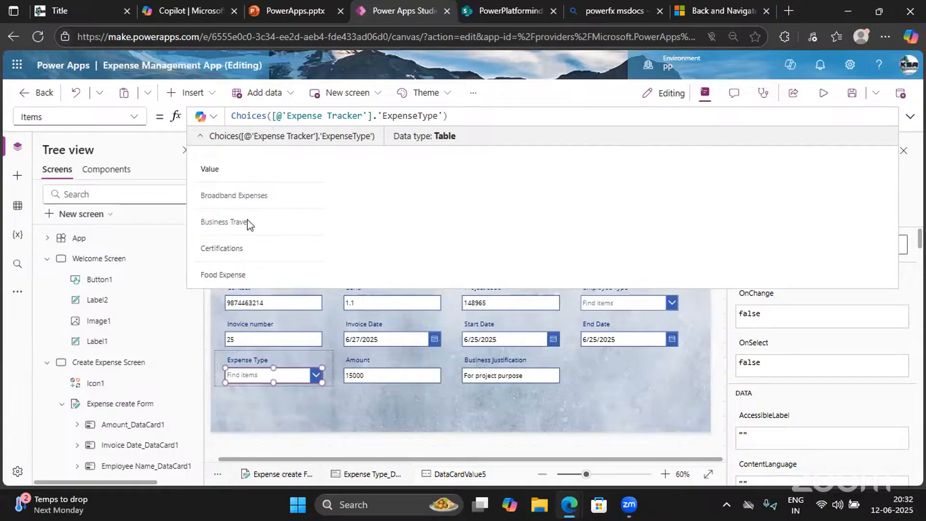
left_click(823, 93)
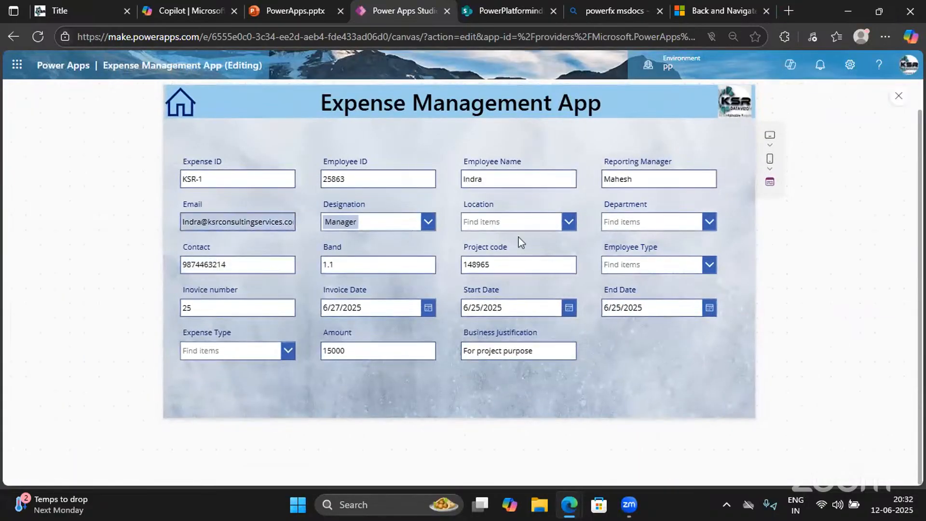
Pick Hyderabad, IT, FTE and Business Travel in the preview form, glancing at the SharePoint Expense Tracker list
left_click(569, 222)
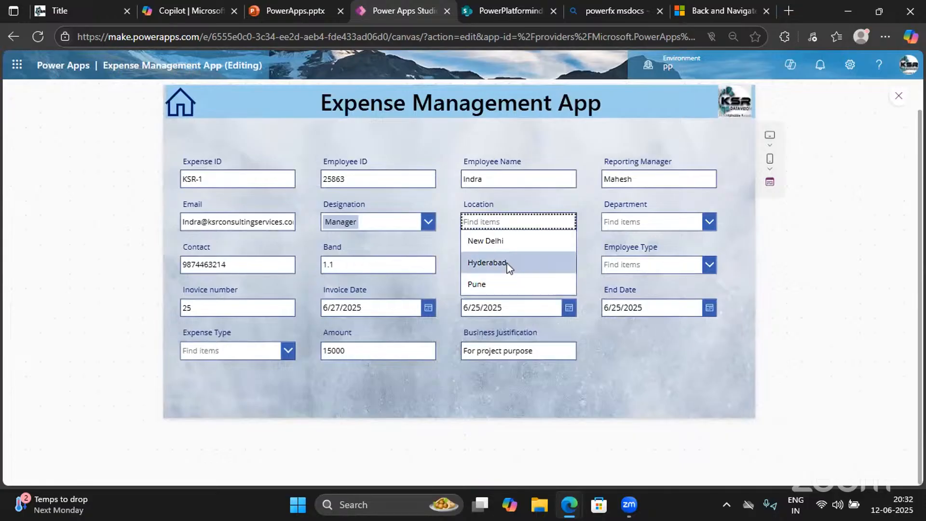
left_click(511, 264)
left_click(708, 221)
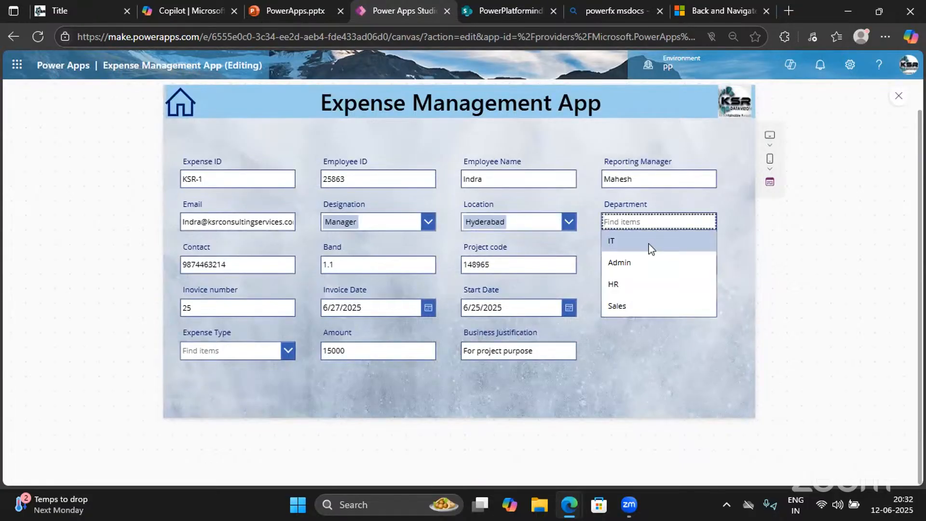
left_click(649, 244)
left_click(640, 273)
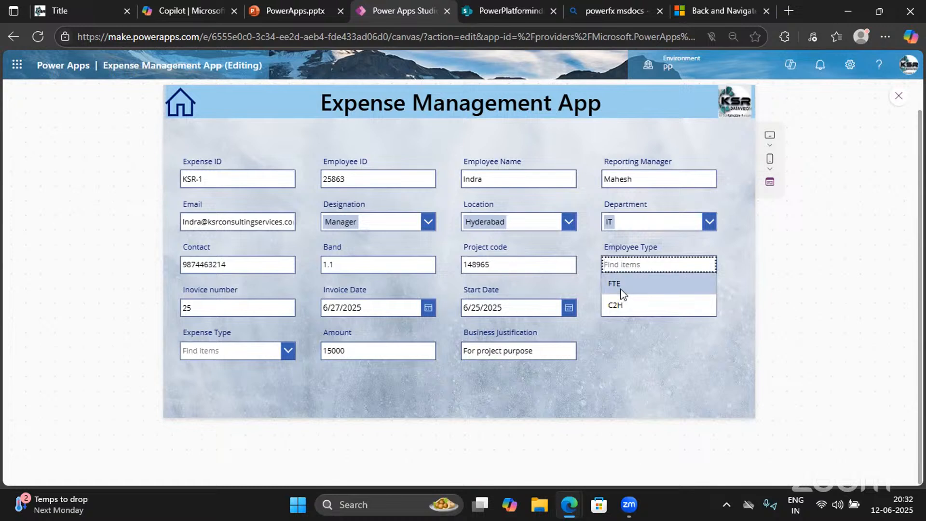
left_click(620, 285)
left_click(261, 352)
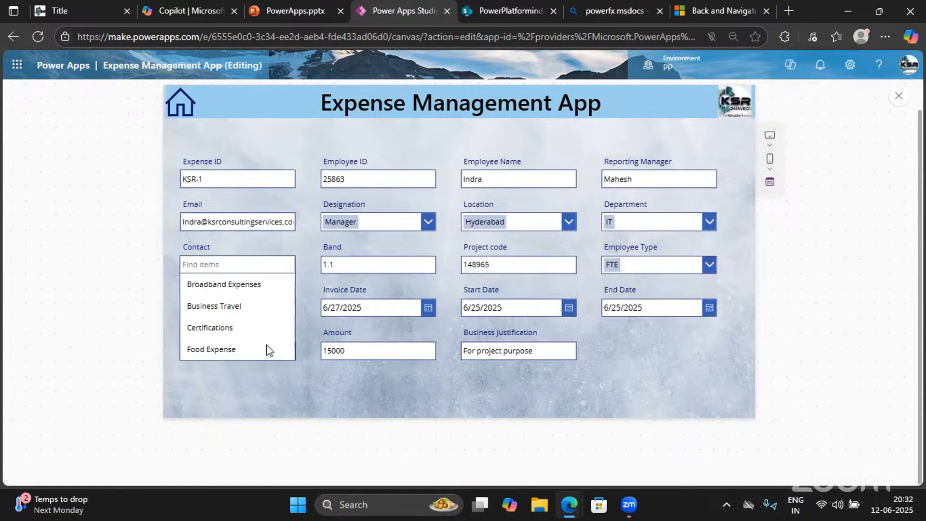
left_click(223, 304)
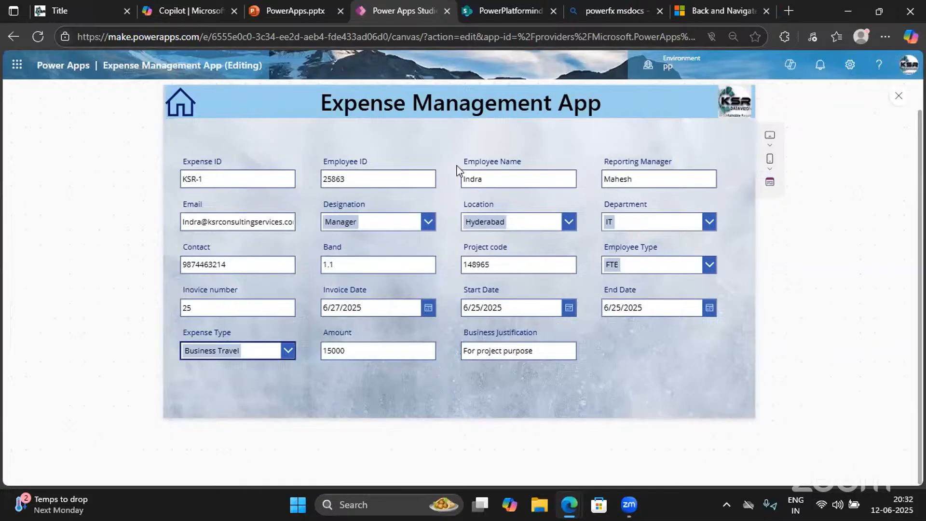
left_click(521, 10)
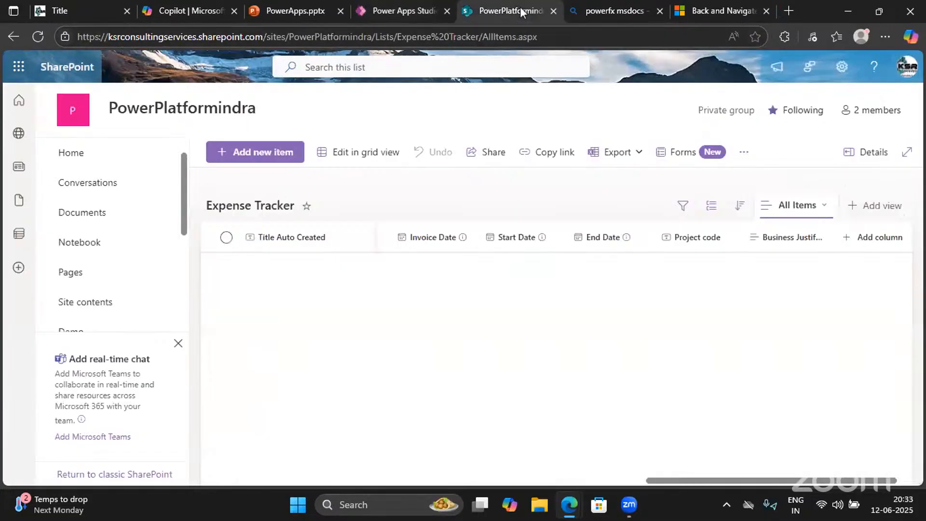
left_click(371, 11)
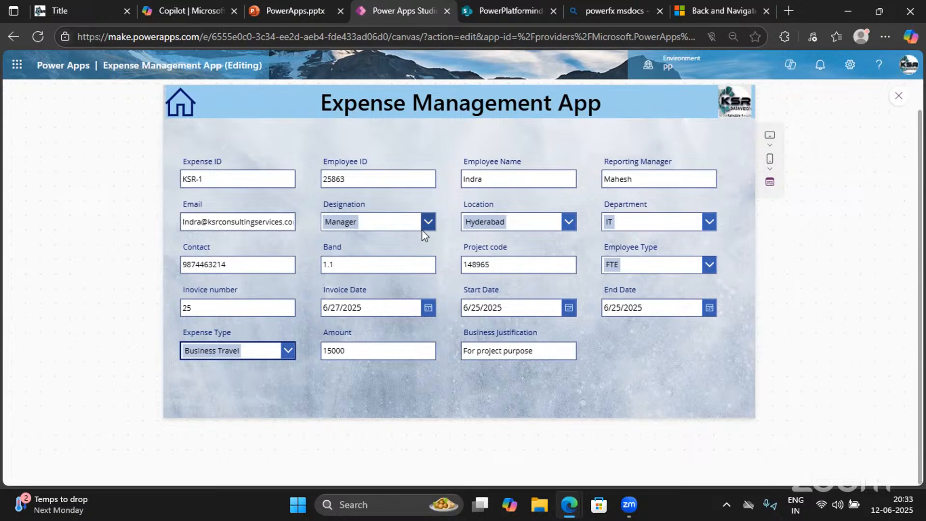
Leave the preview and copy the Create Expense Request button from the Welcome Screen
left_click(897, 98)
left_click(188, 93)
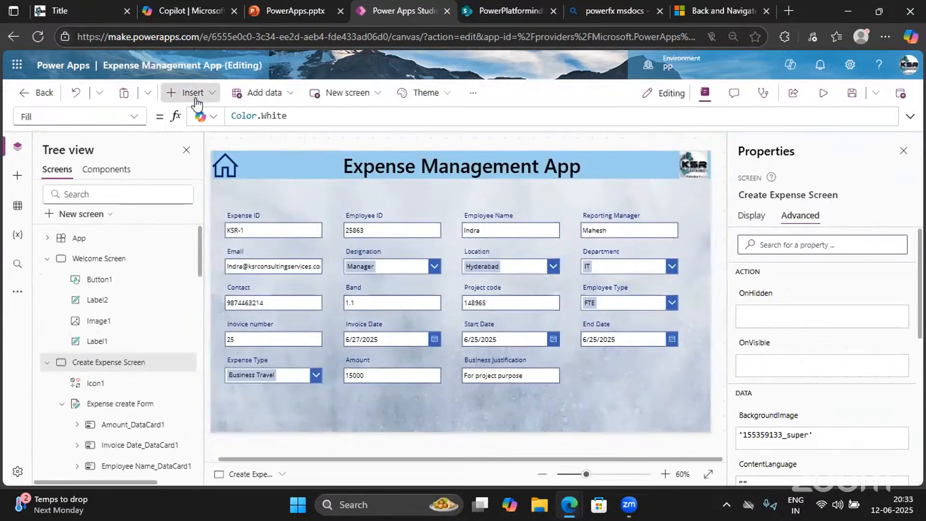
type("Button")
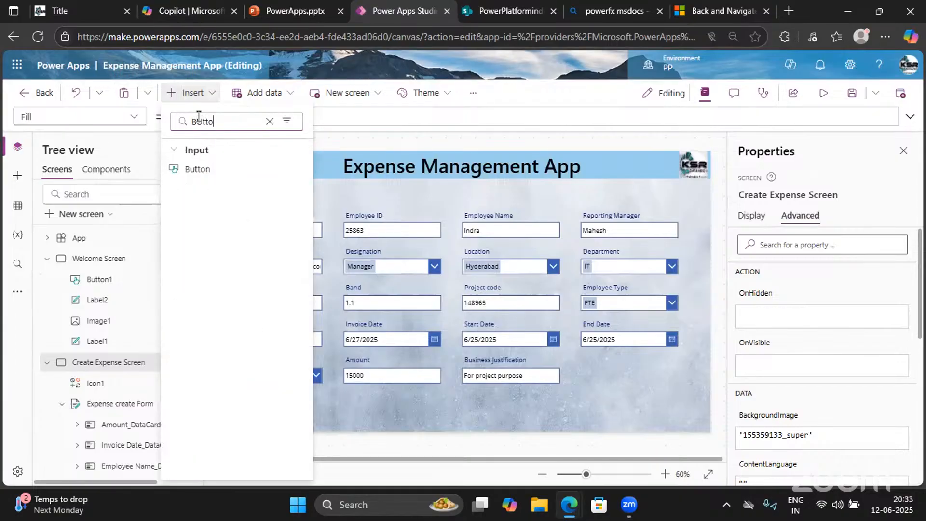
left_click(389, 145)
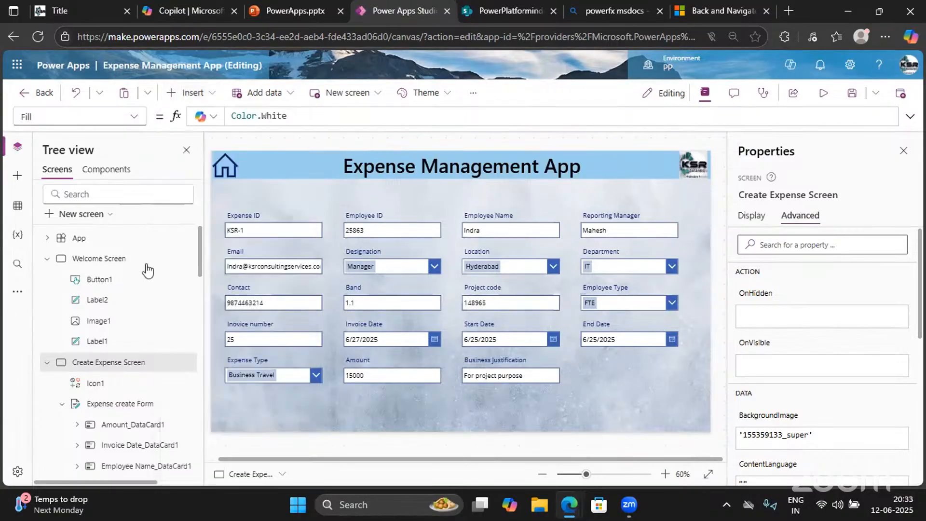
left_click(99, 260)
left_click(618, 379)
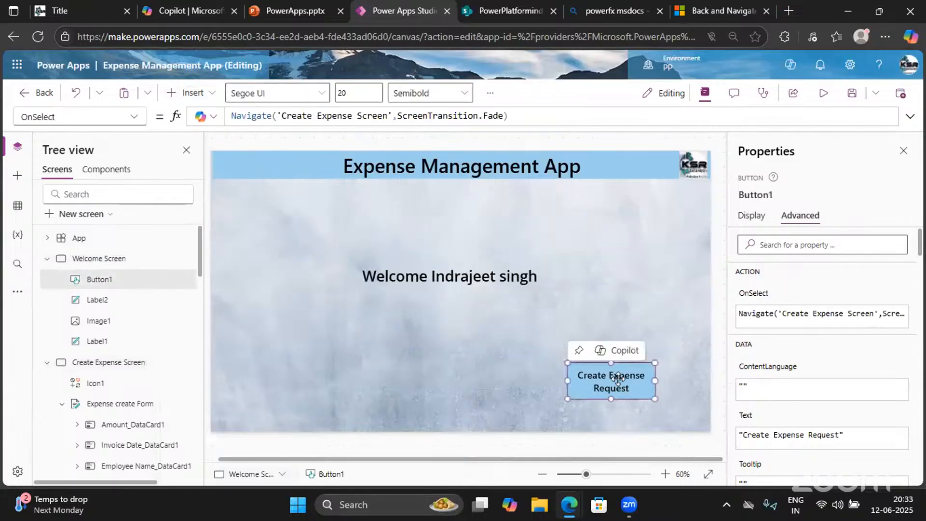
Paste the button onto the Create Expense Screen, below the form's lower-right corner, and shorten it
left_click(99, 362)
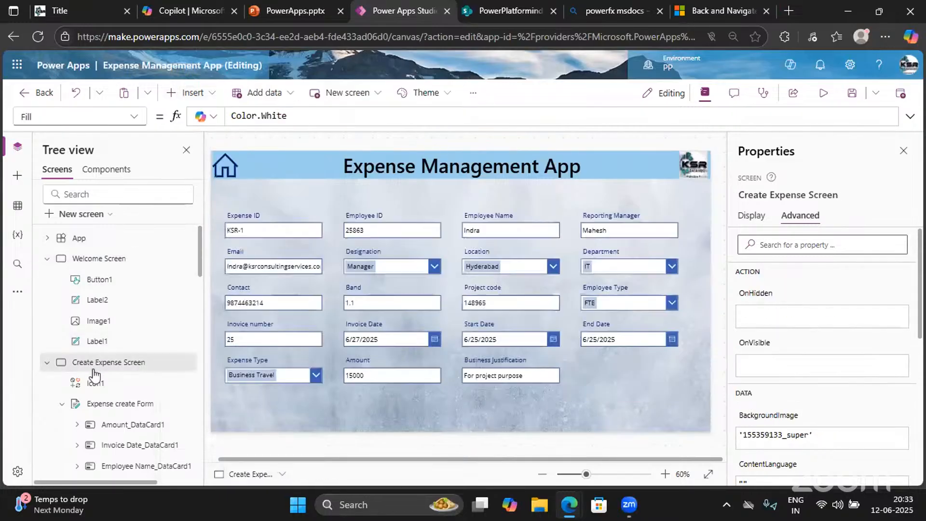
left_click(584, 386)
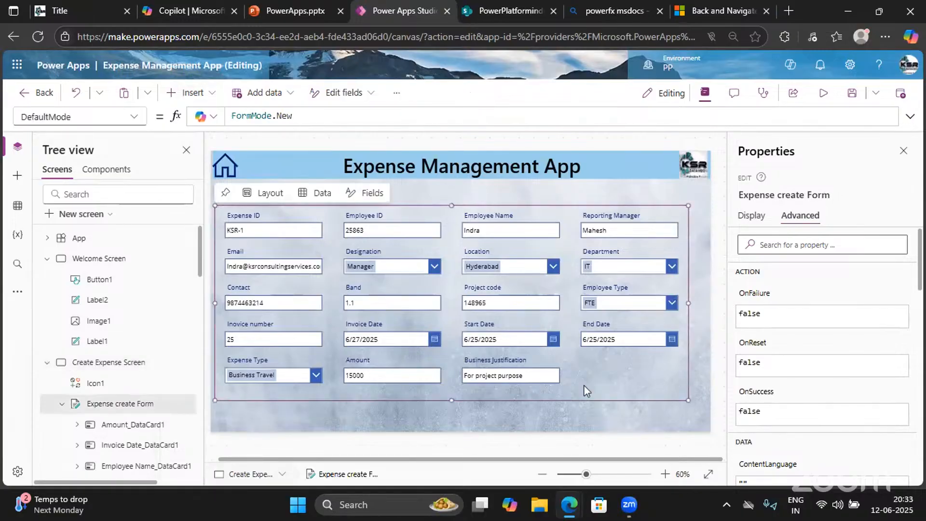
left_click(707, 365)
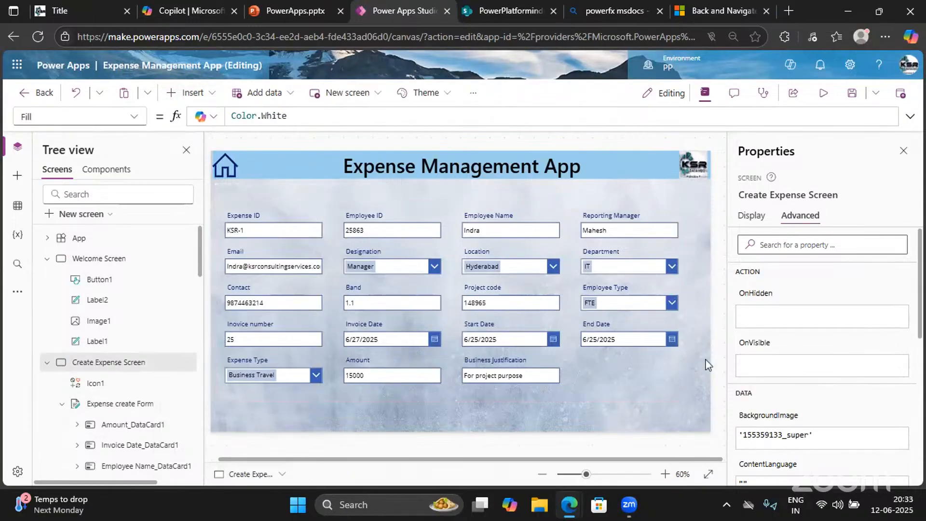
key("ctrl+v")
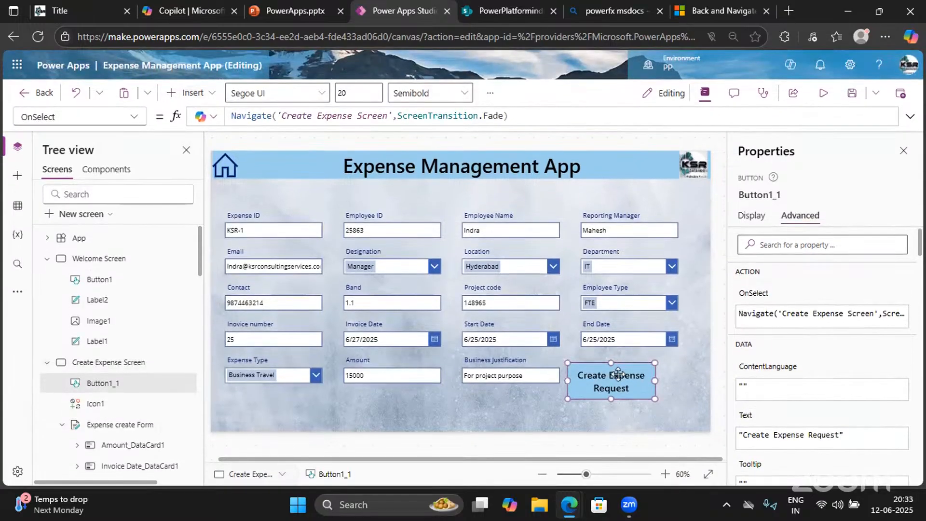
left_click_drag(618, 373, 652, 406)
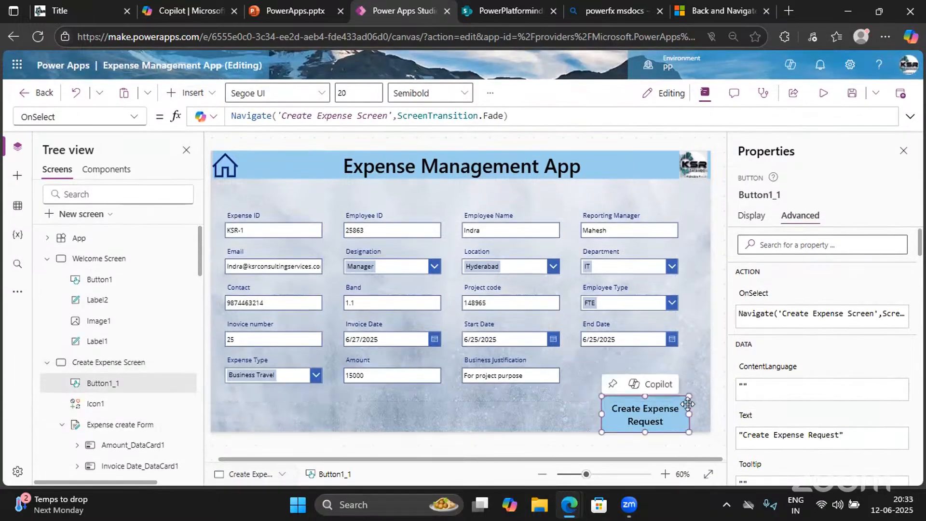
left_click_drag(688, 433, 690, 420)
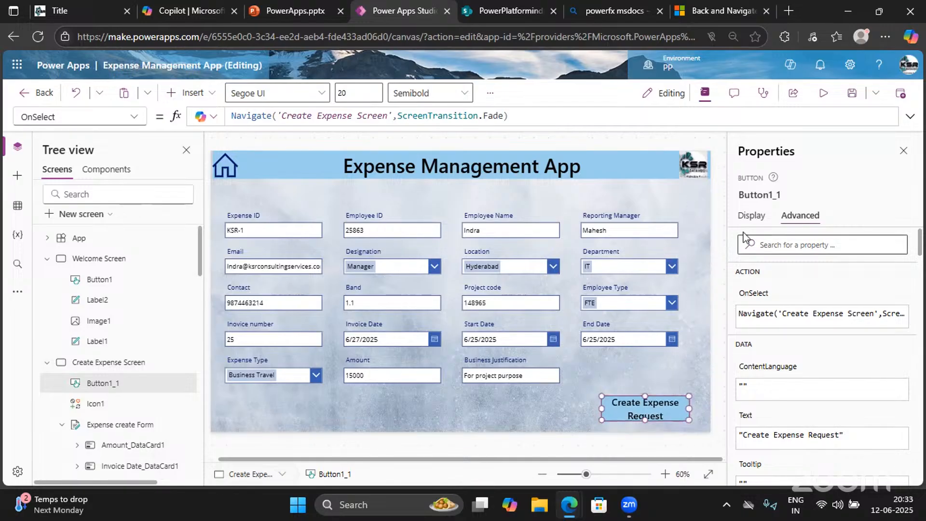
Relabel the pasted button 'Submit' and resize it to 204 by 52
left_click(750, 215)
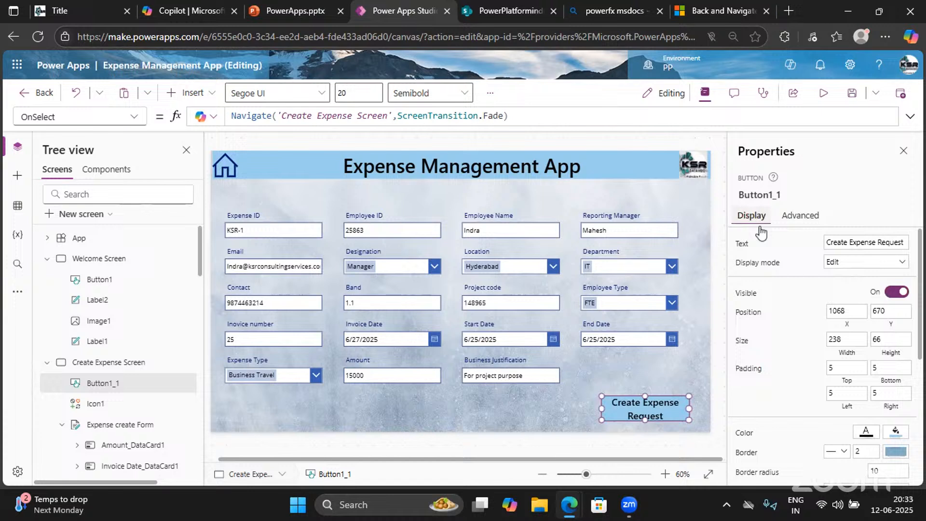
triple_click(861, 242)
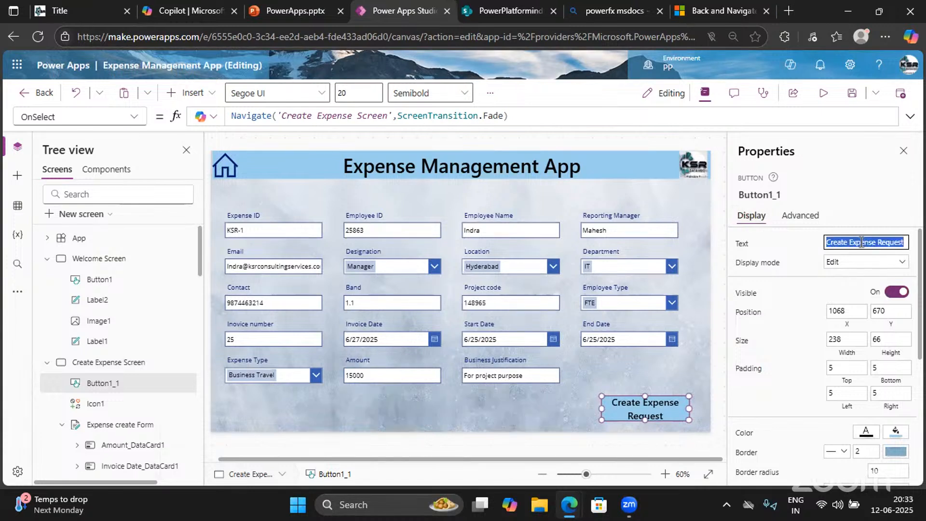
key("BackSpace")
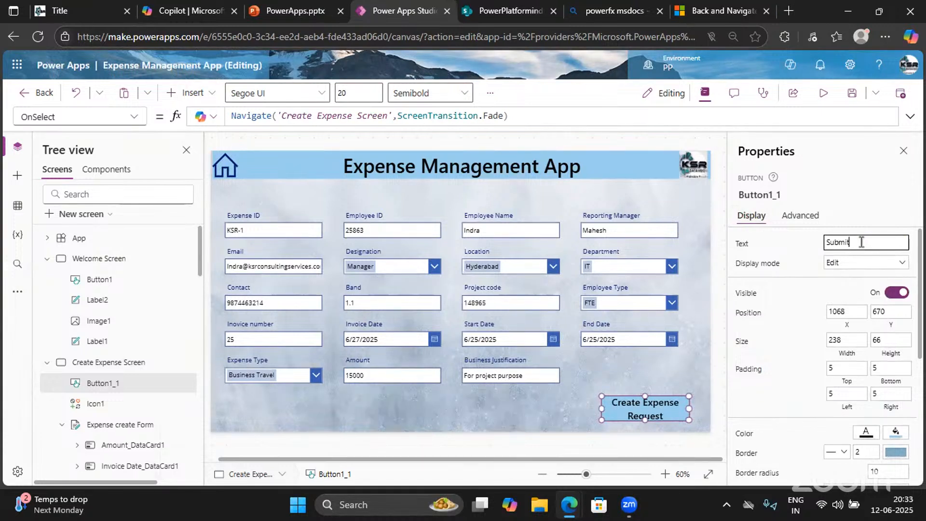
left_click(841, 217)
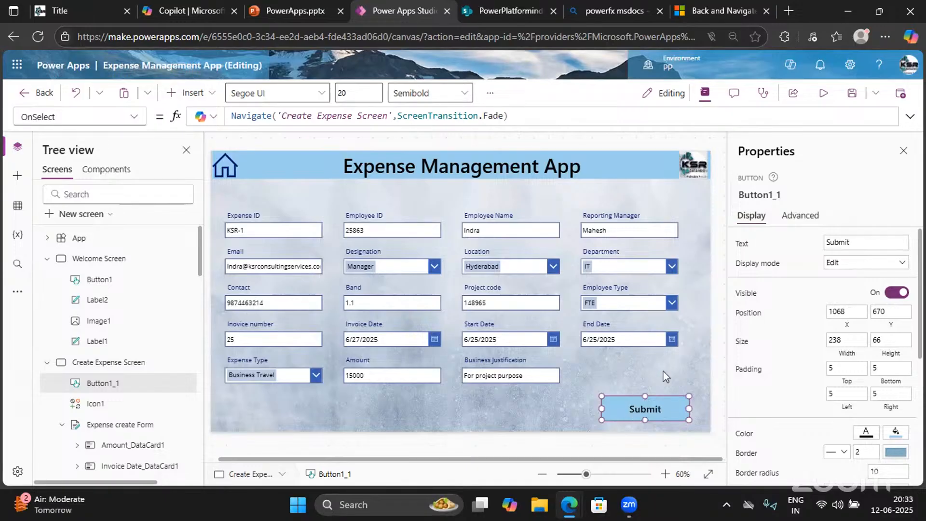
left_click_drag(602, 395, 606, 401)
left_click_drag(614, 400, 614, 399)
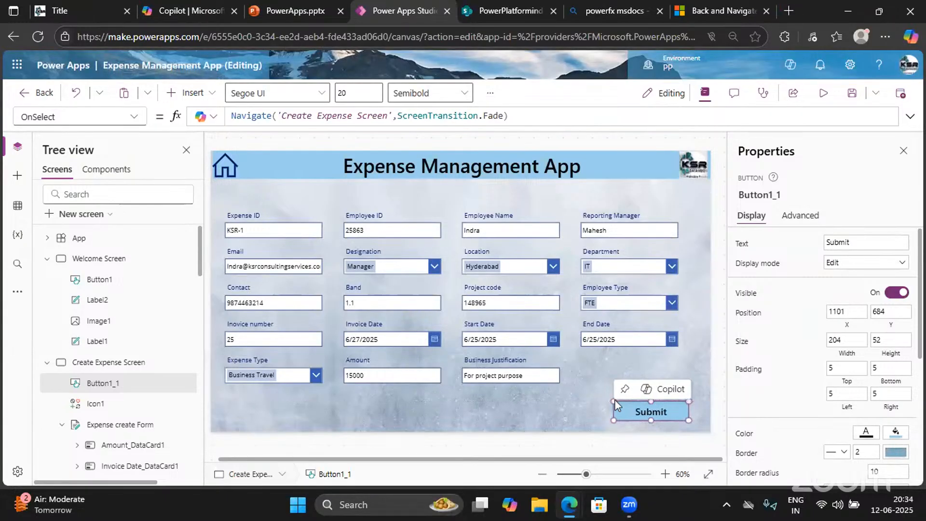
Replace the Submit button's OnSelect navigation formula with SubmitForm('Expense create Form')
left_click(515, 115)
key("ctrl+a")
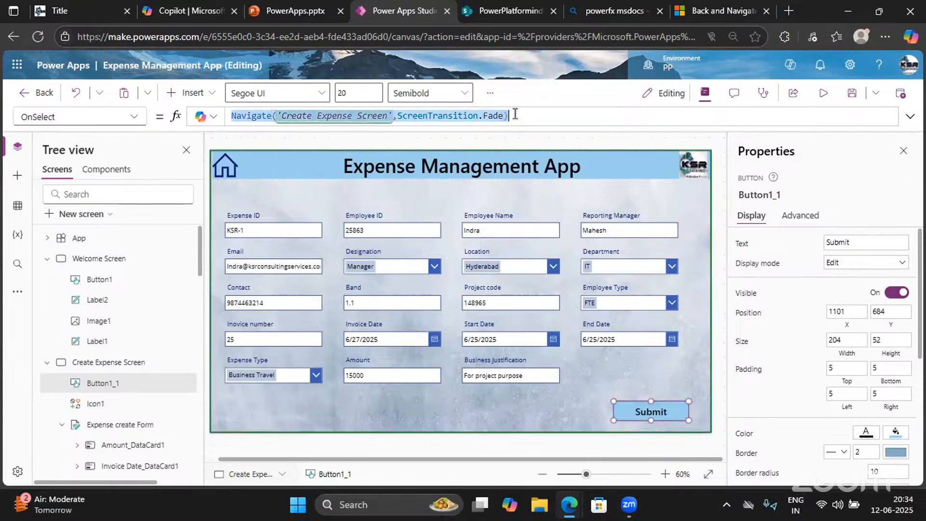
key("BackSpace")
type("Sub")
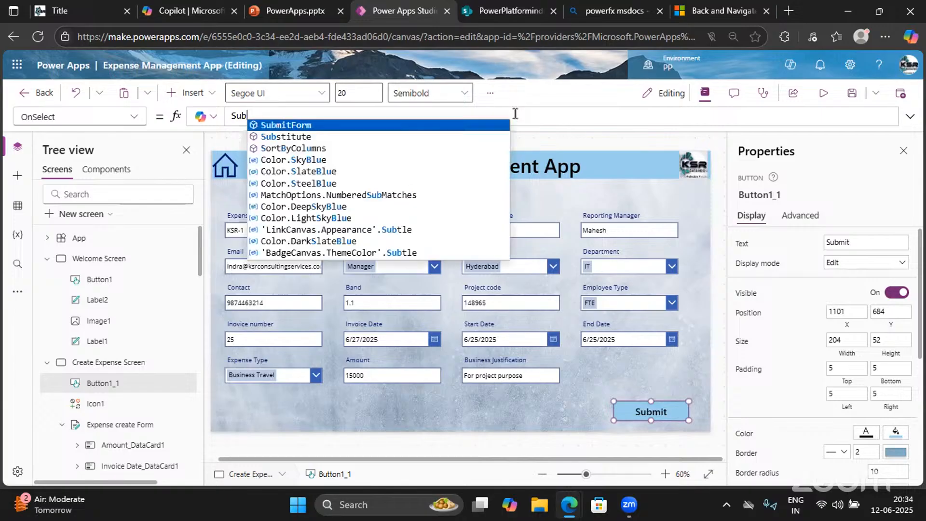
type("mit")
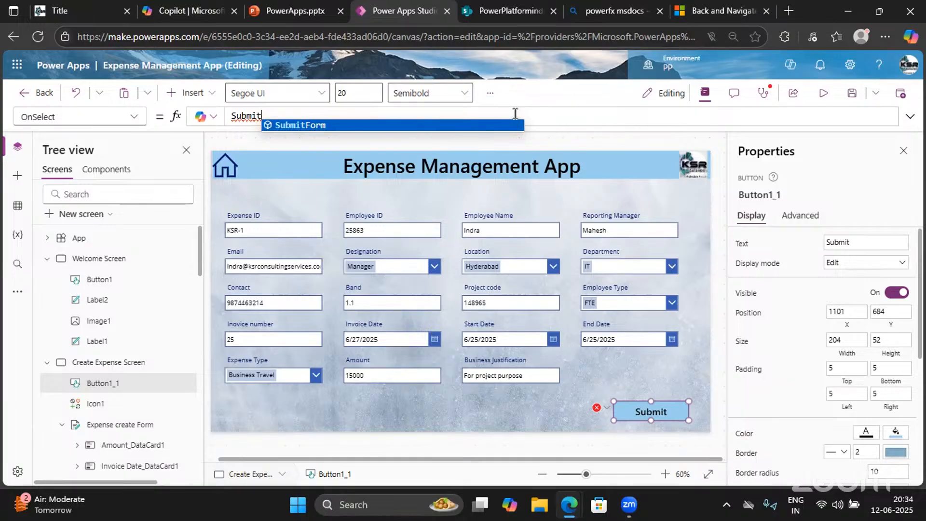
key("Tab")
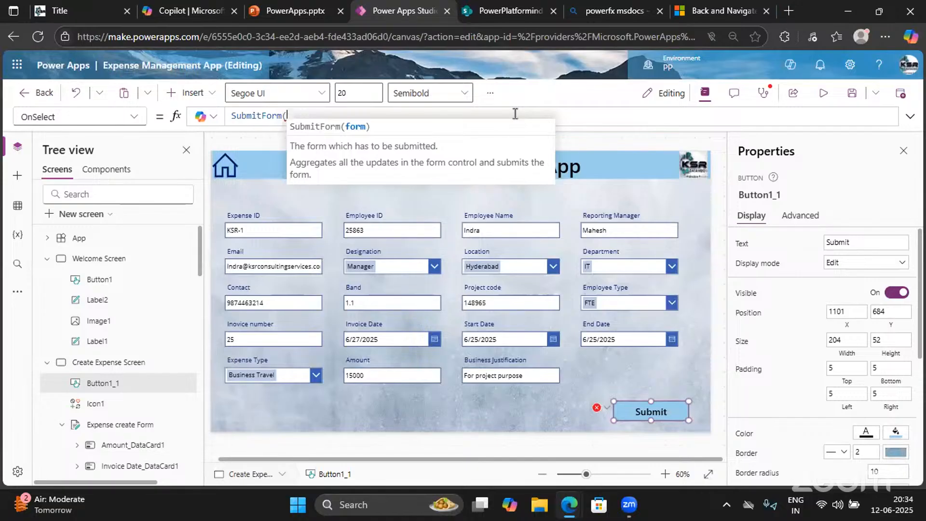
type(")")
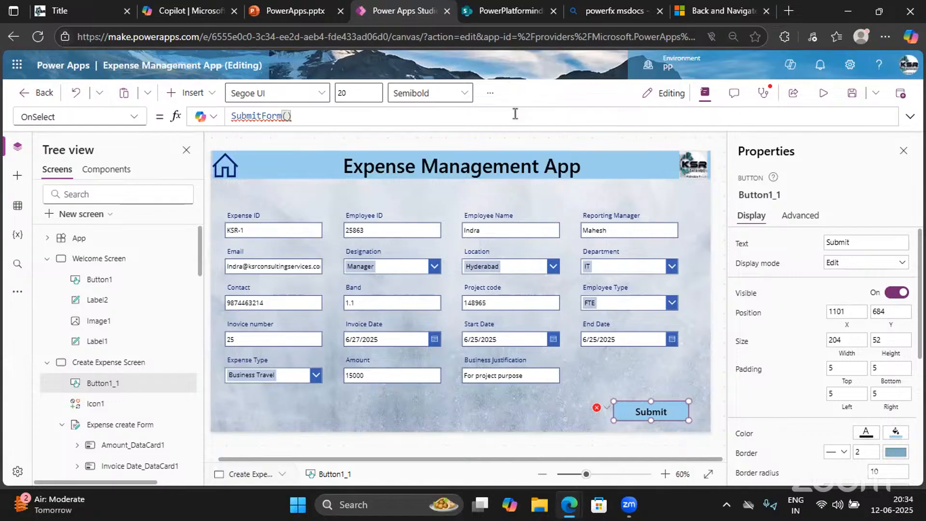
type("Exp")
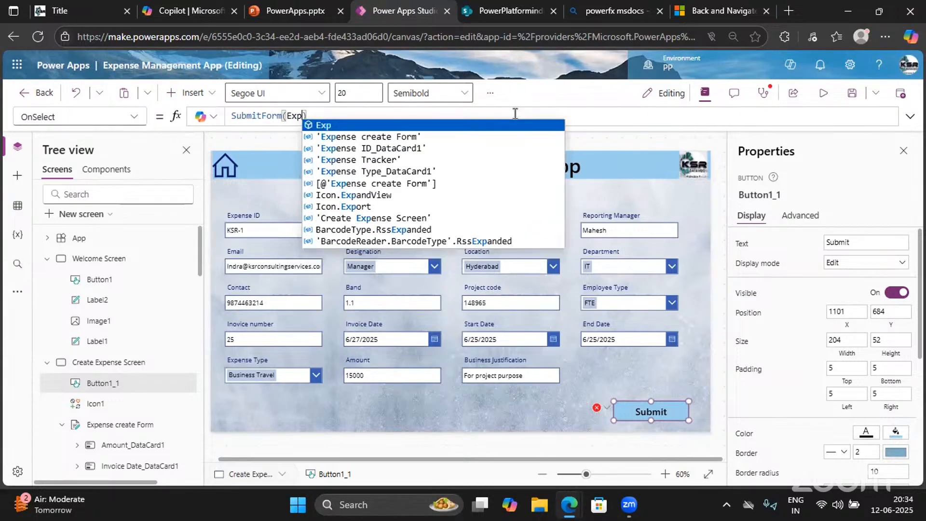
key("Down")
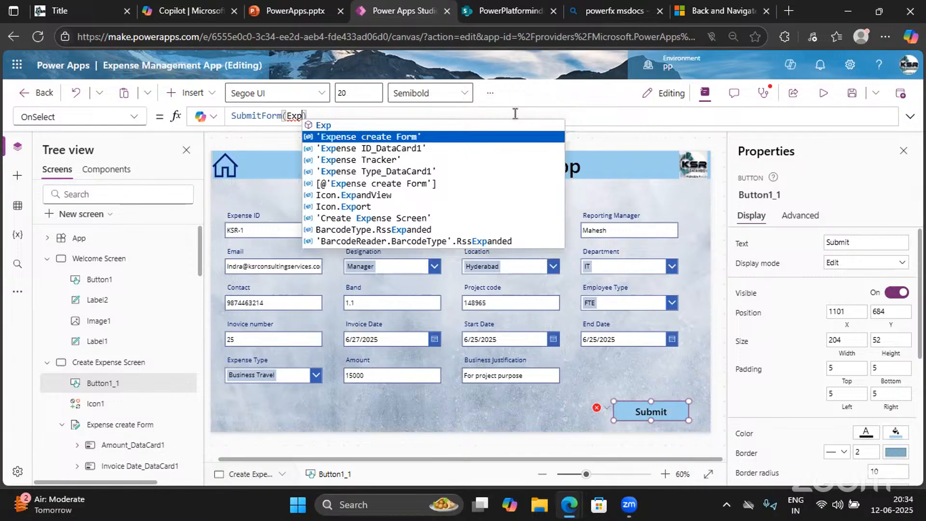
key("Tab")
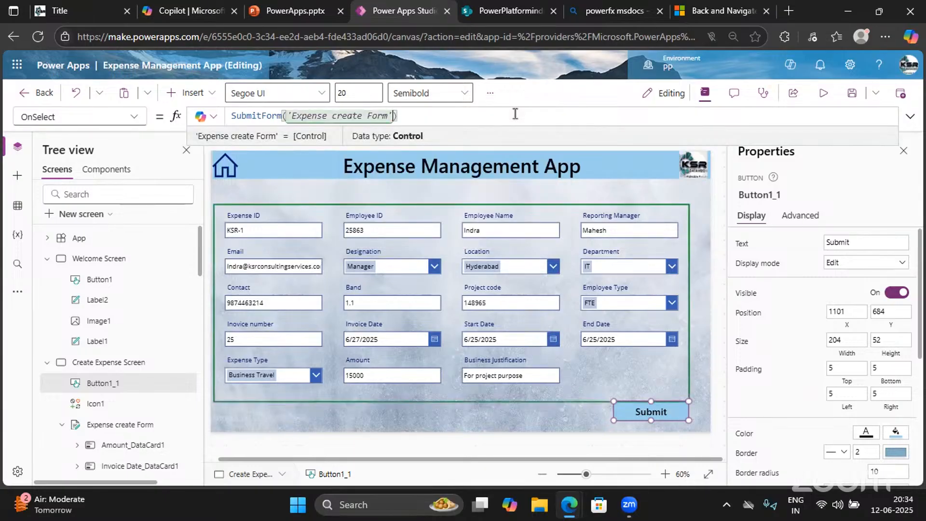
Preview the app, submit the test expense, then view the SharePoint Expense Tracker list
left_click(823, 93)
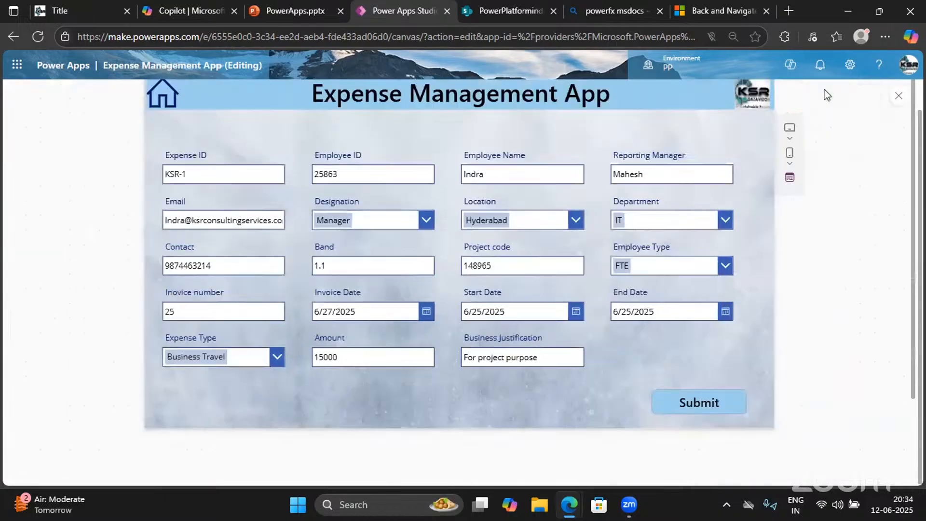
left_click(669, 398)
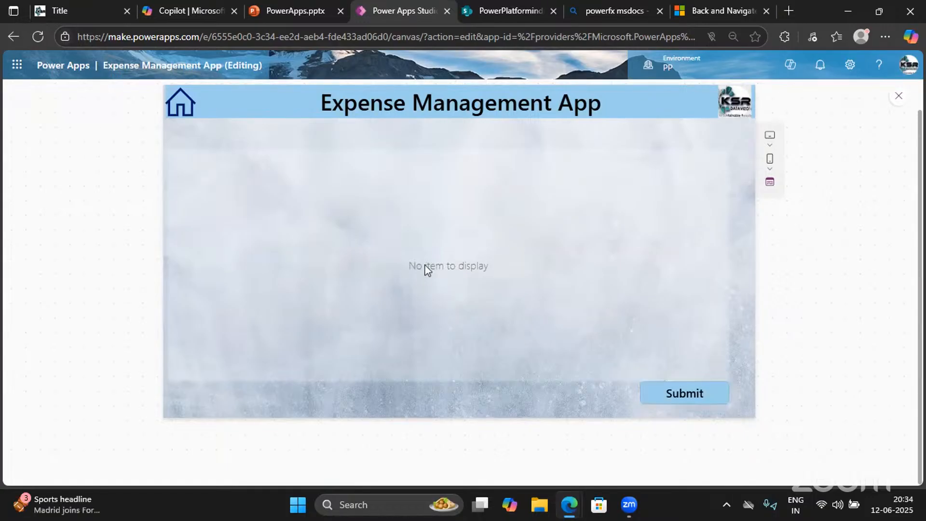
left_click(508, 10)
Refresh the Expense Tracker list to check the new KSR-1 row, then return to the app preview
left_click(40, 37)
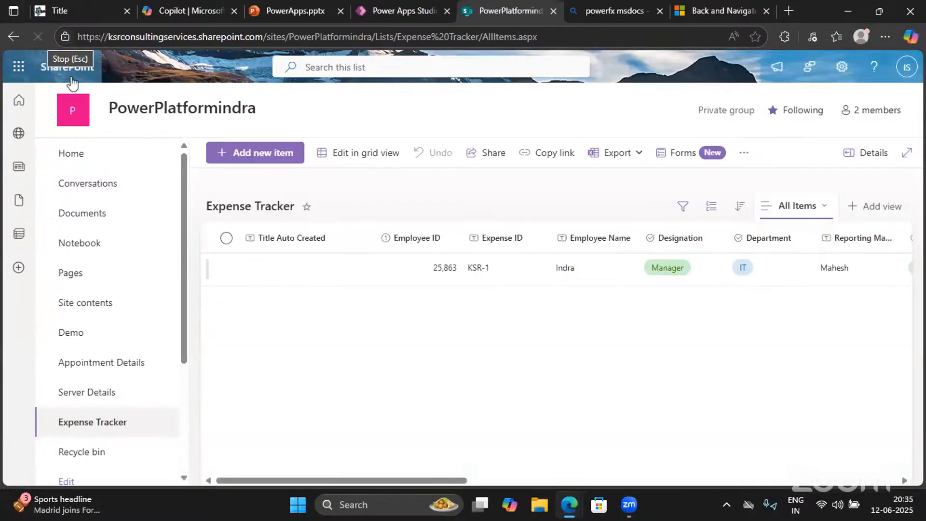
scroll(500, 284, "right", 10)
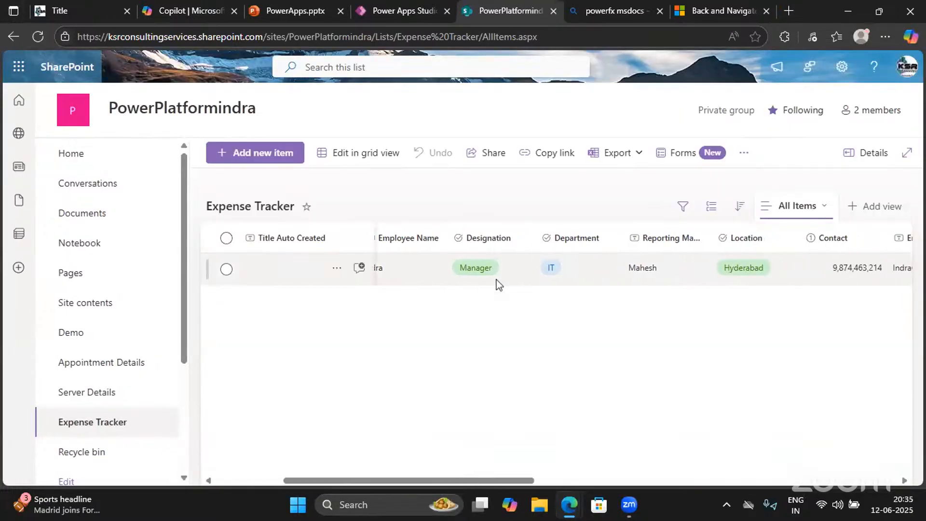
scroll(500, 285, "right", 8)
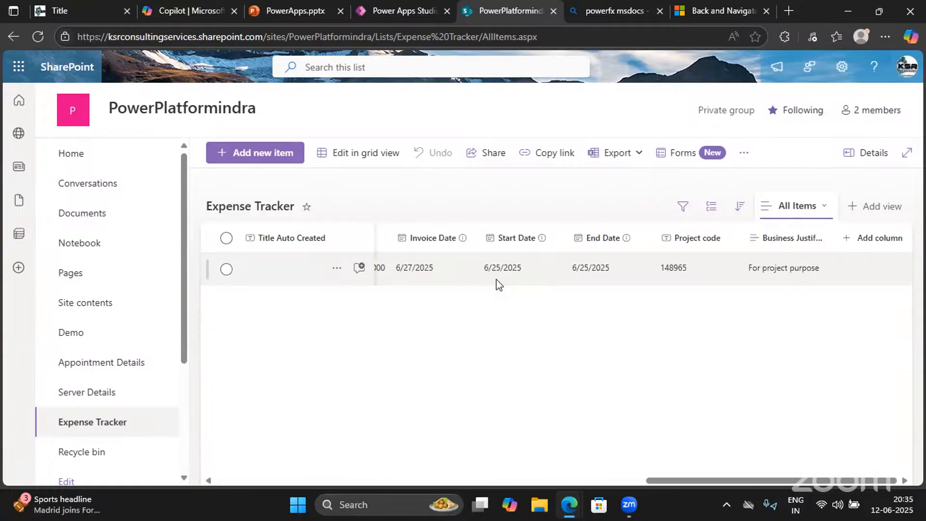
scroll(499, 285, "left", 15)
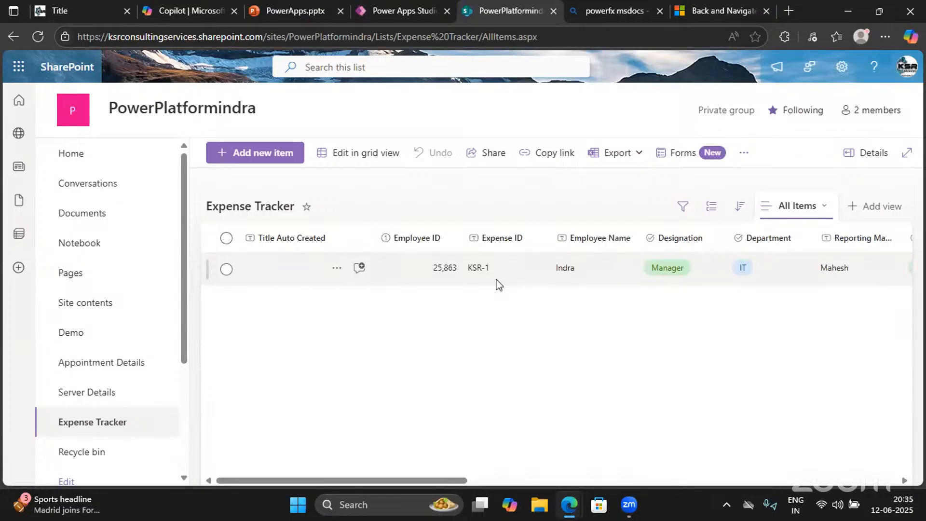
left_click(404, 18)
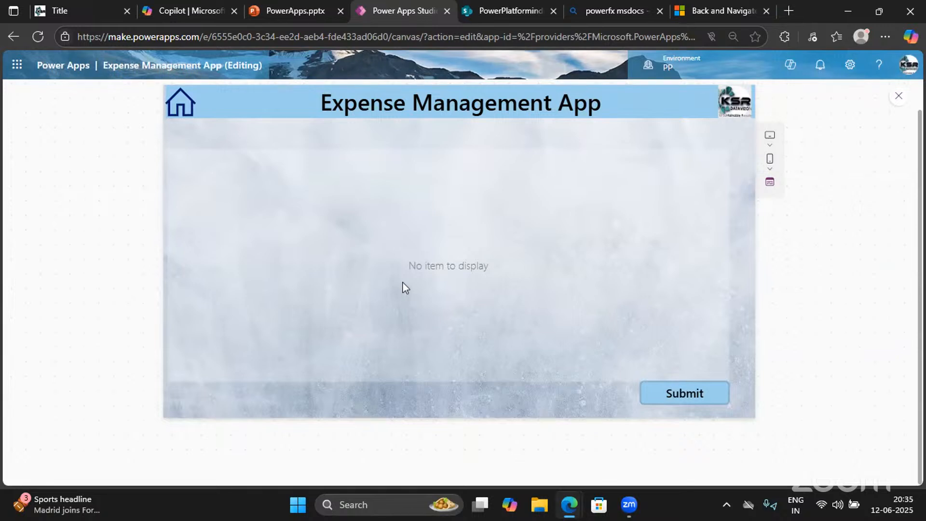
left_click(520, 6)
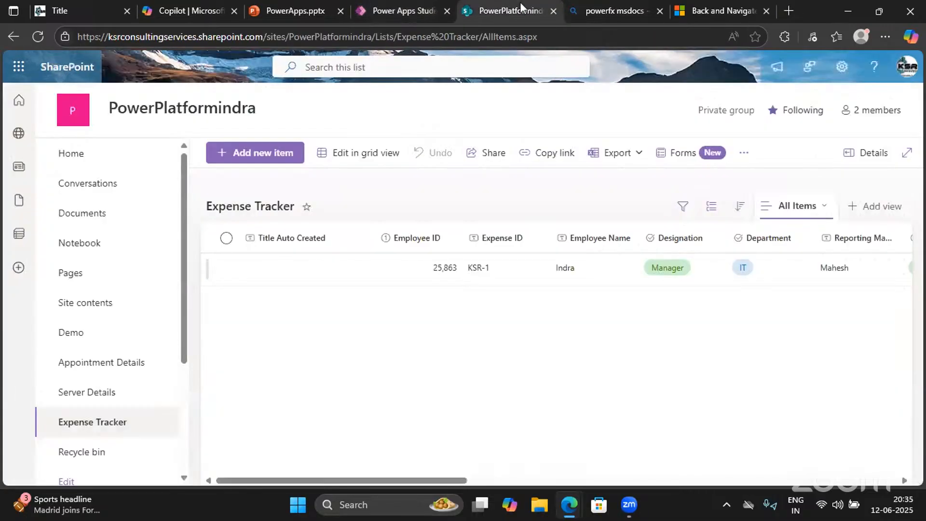
left_click(410, 12)
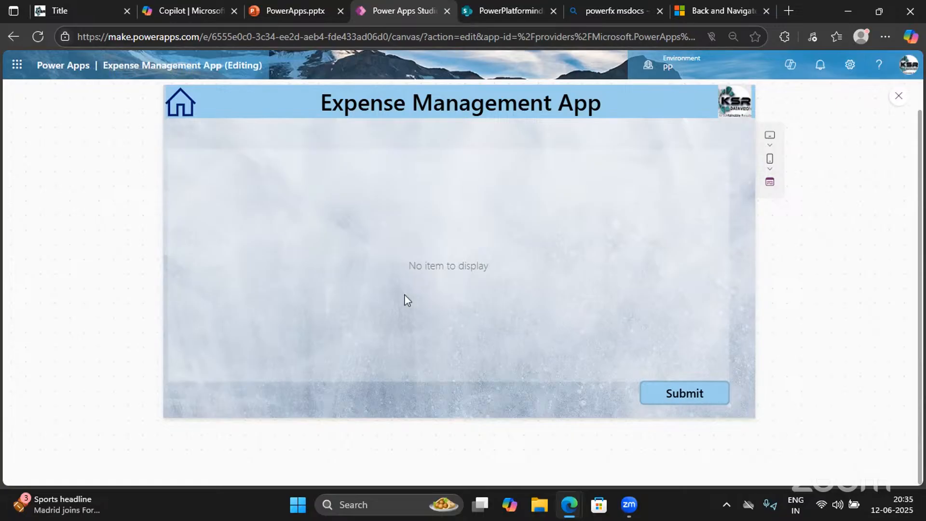
Go from Welcome to the expense form in preview, then exit and expand the Submit button's formula
left_click(183, 114)
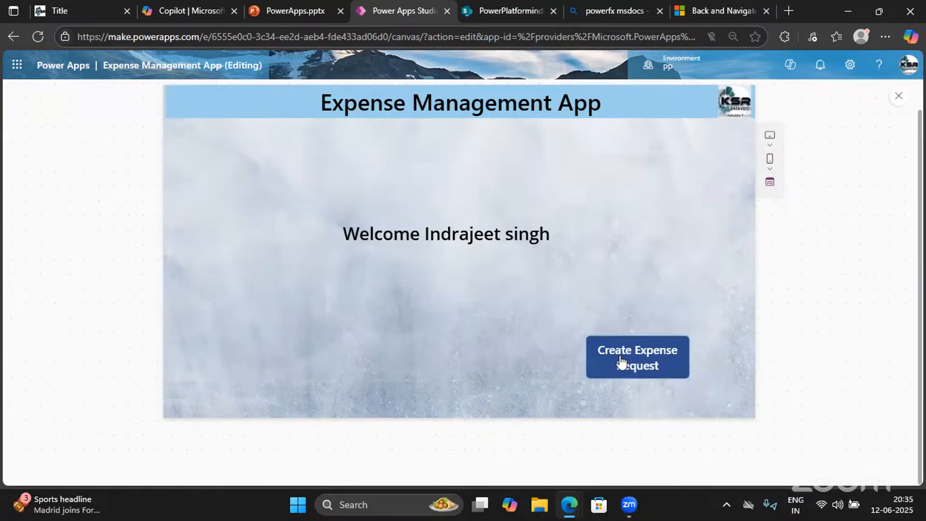
left_click(606, 375)
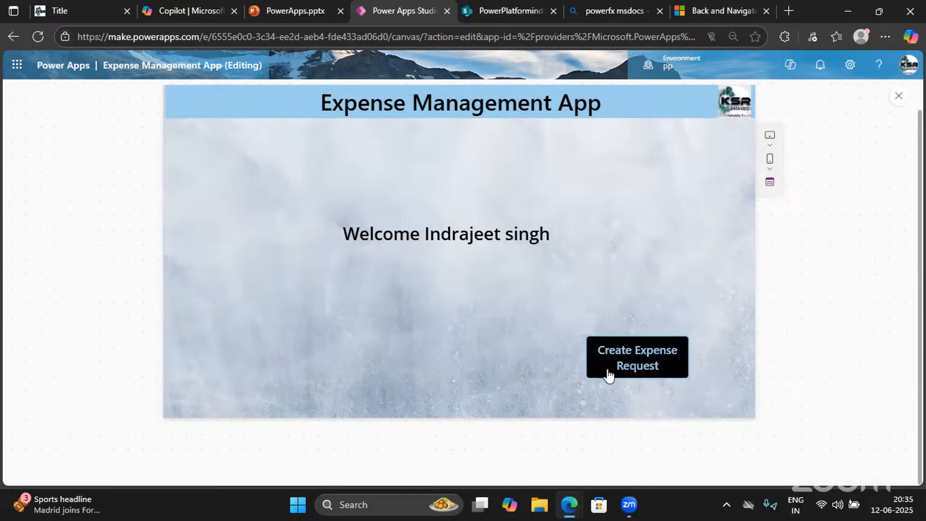
left_click(899, 97)
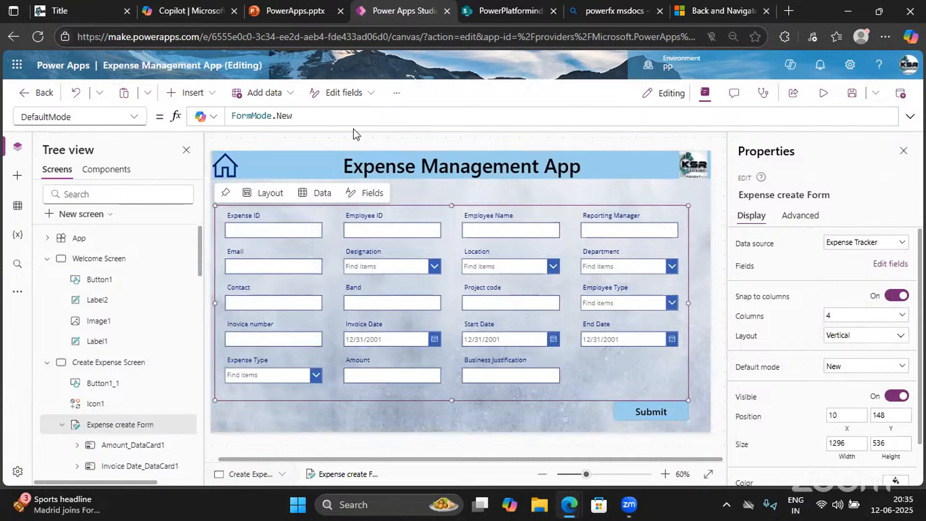
left_click(662, 413)
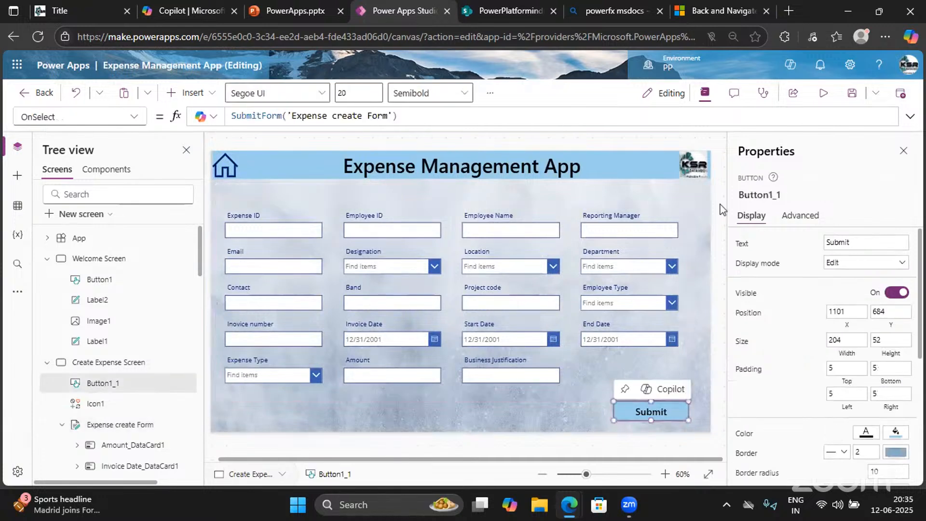
left_click(910, 116)
Add Notify("YOur Expense got Submitted Successfully", NotificationType.Success) after SubmitForm
left_click(407, 114)
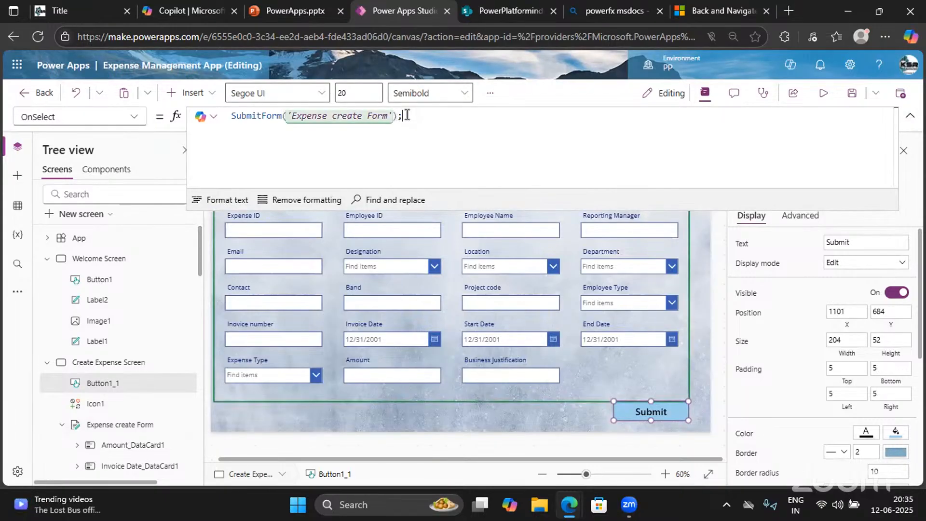
type(";")
key("shift+Return")
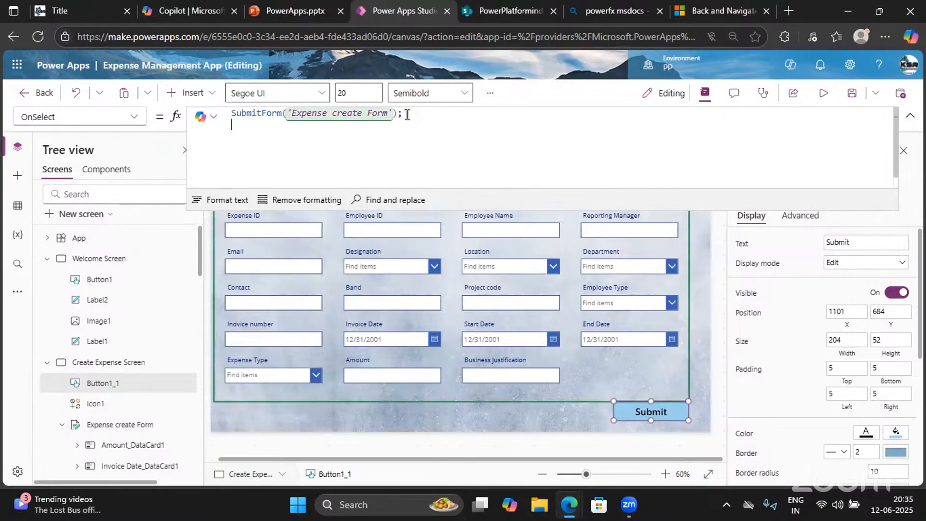
type("Notify(")
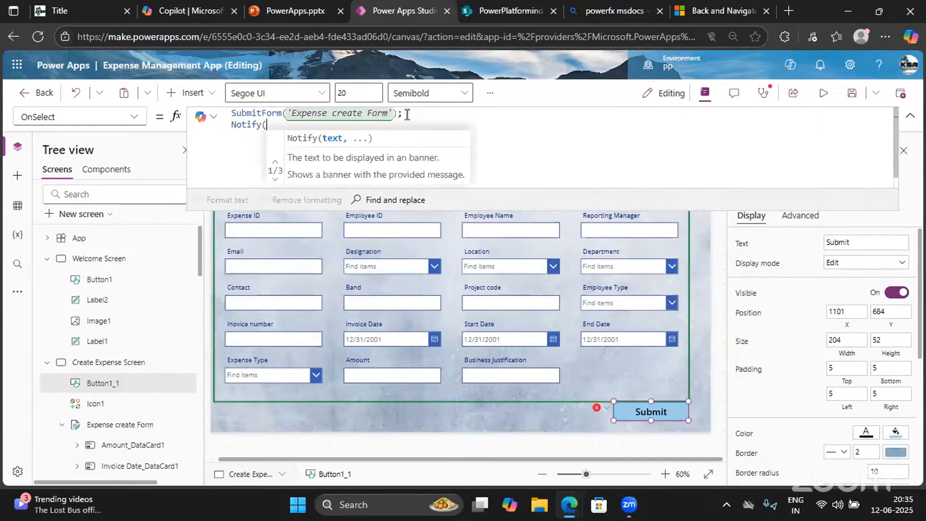
type("\"\"")
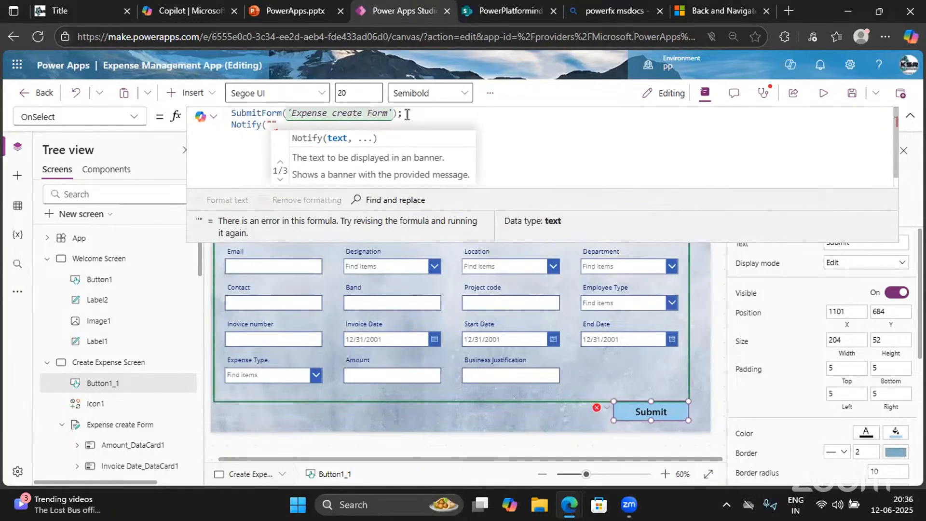
type("YOur E")
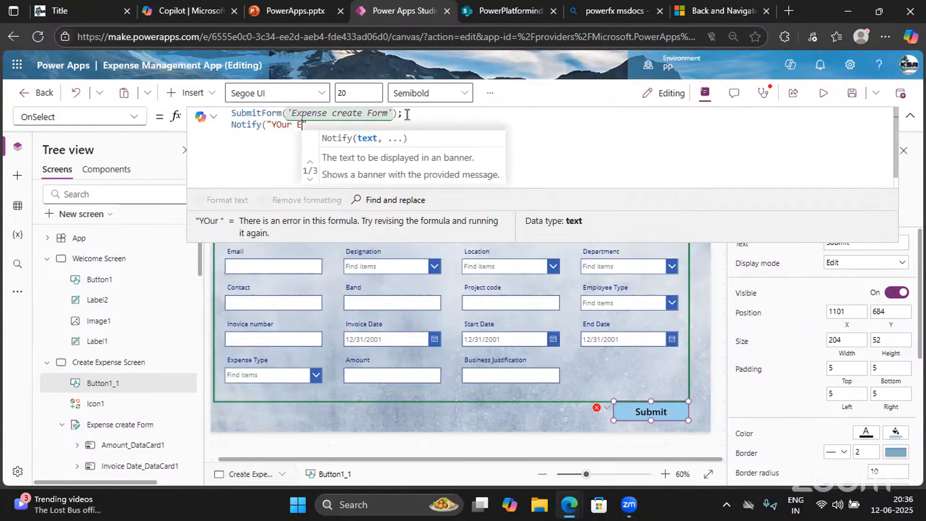
type("xpense go")
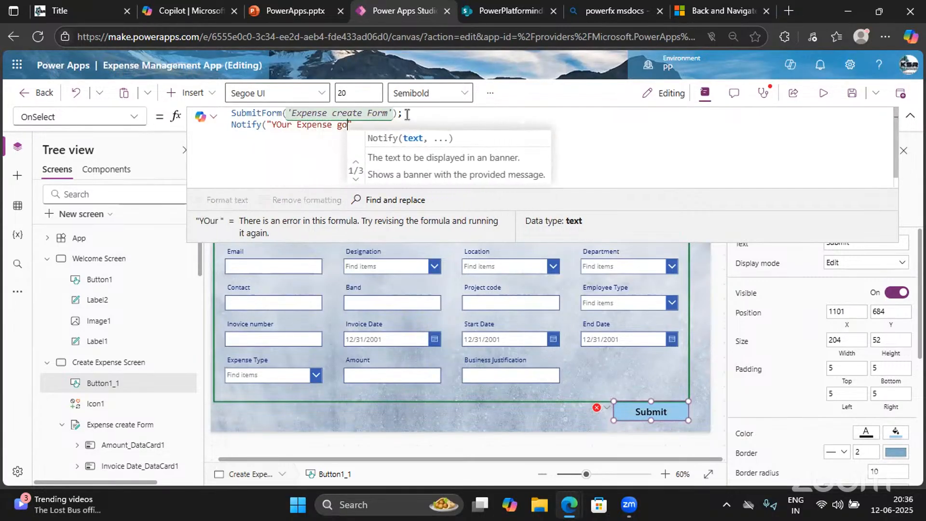
type("t Submitt")
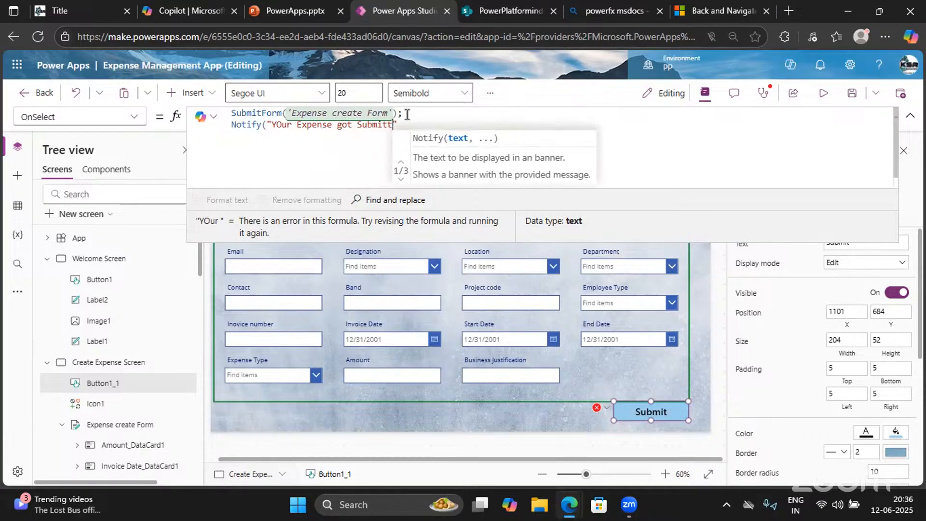
type("ed Success")
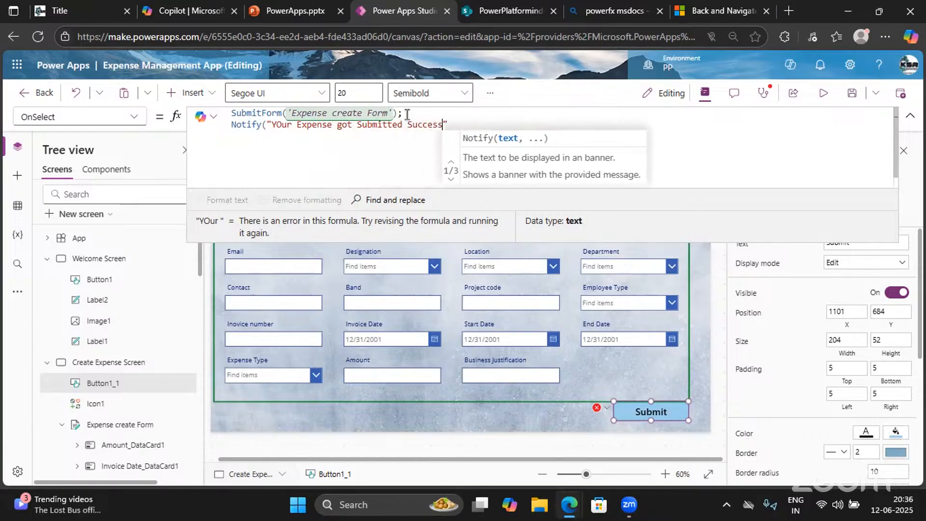
type("full")
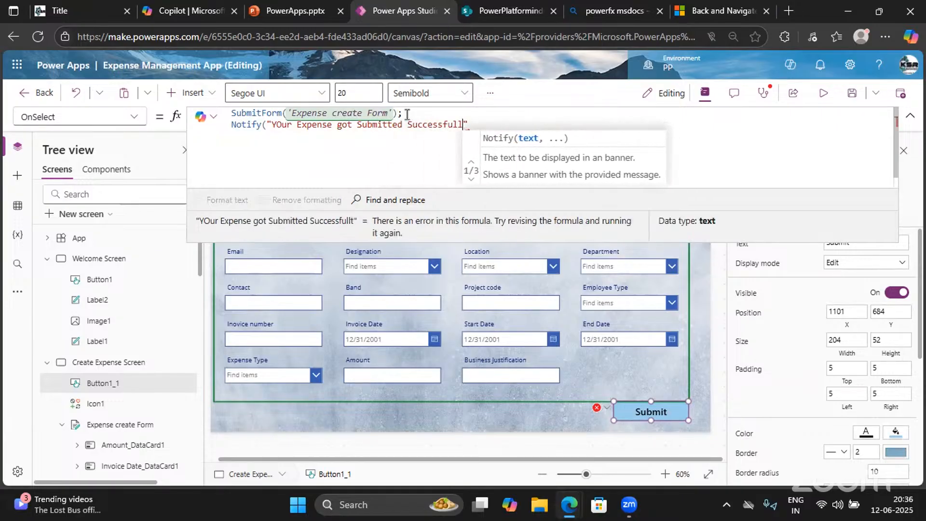
type("y\"")
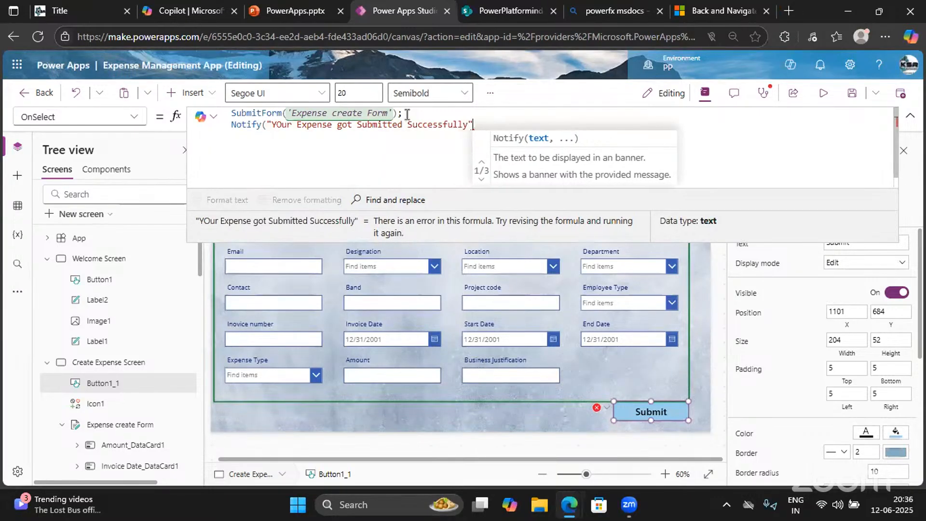
type(",")
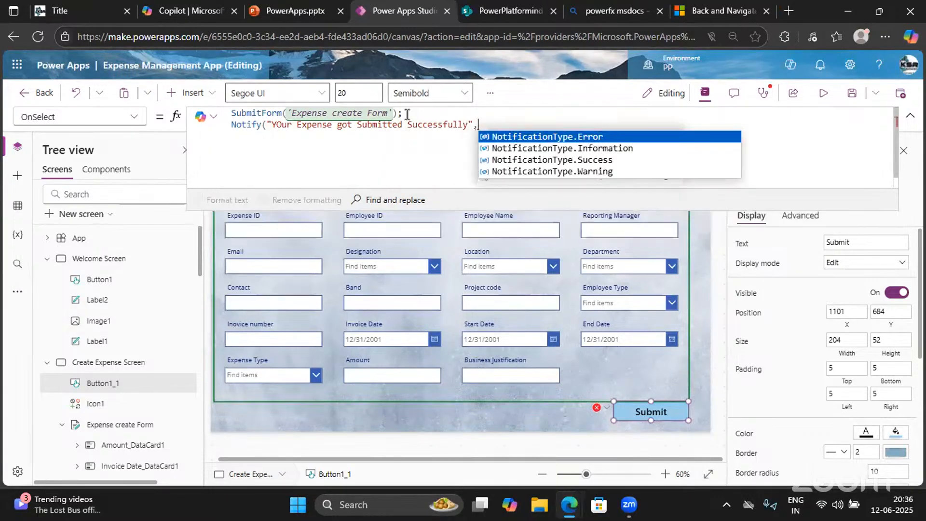
key("Down")
key("Down")
key("Down")
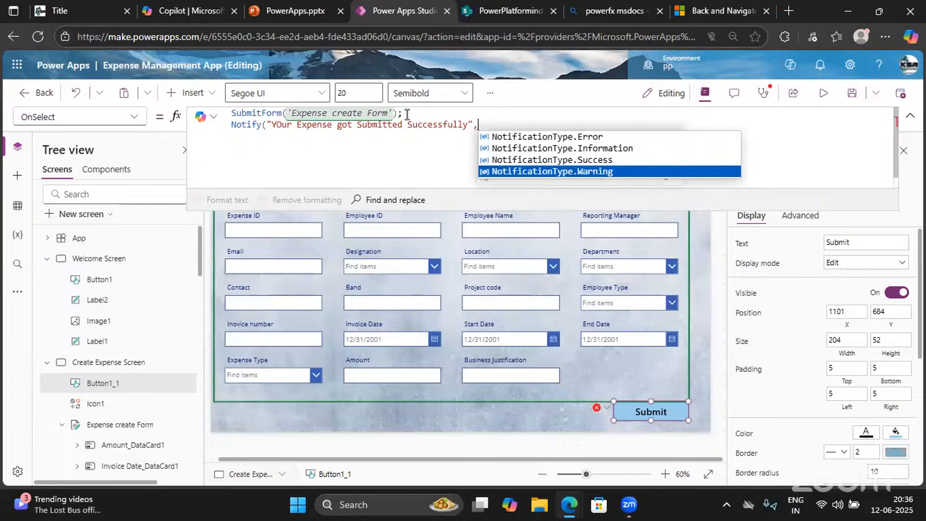
key("Up")
key("Return")
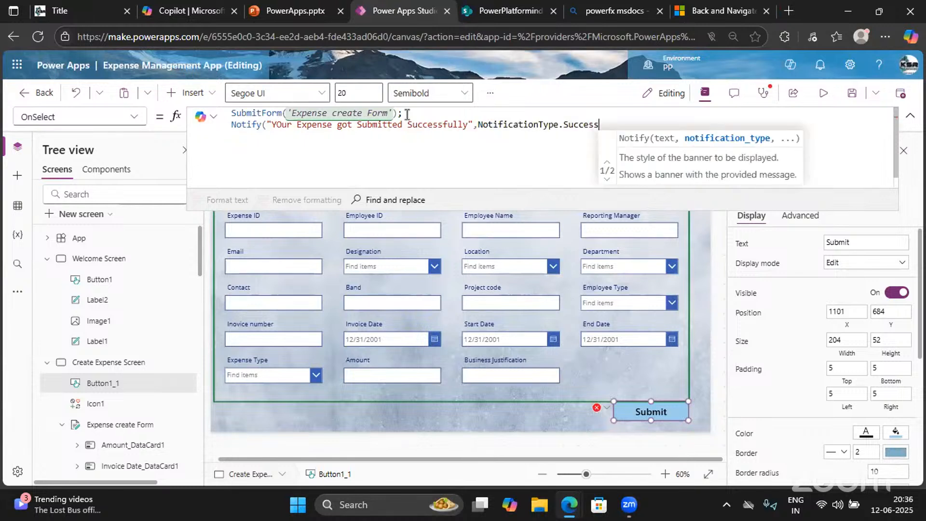
type(");")
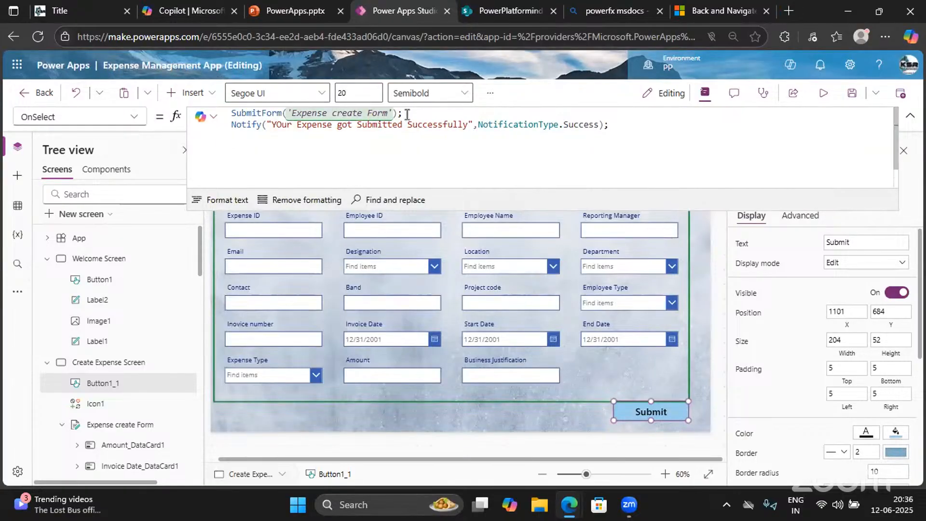
Append NewForm('Expense create Form') to the Submit formula
type("newForm(")
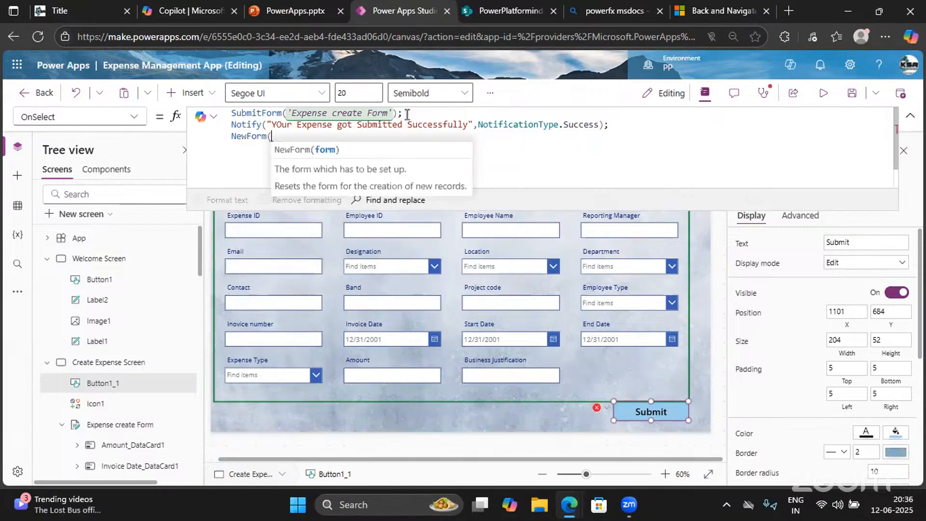
type("Expe")
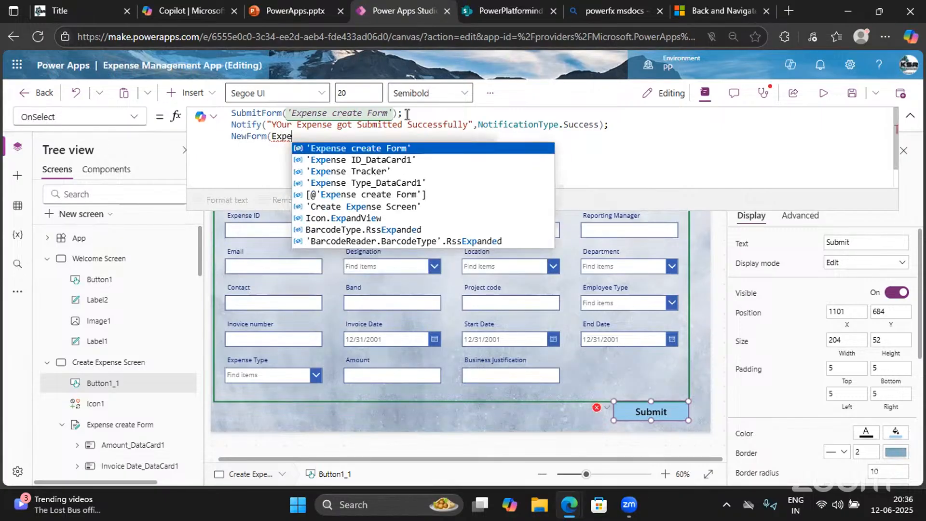
key("Tab")
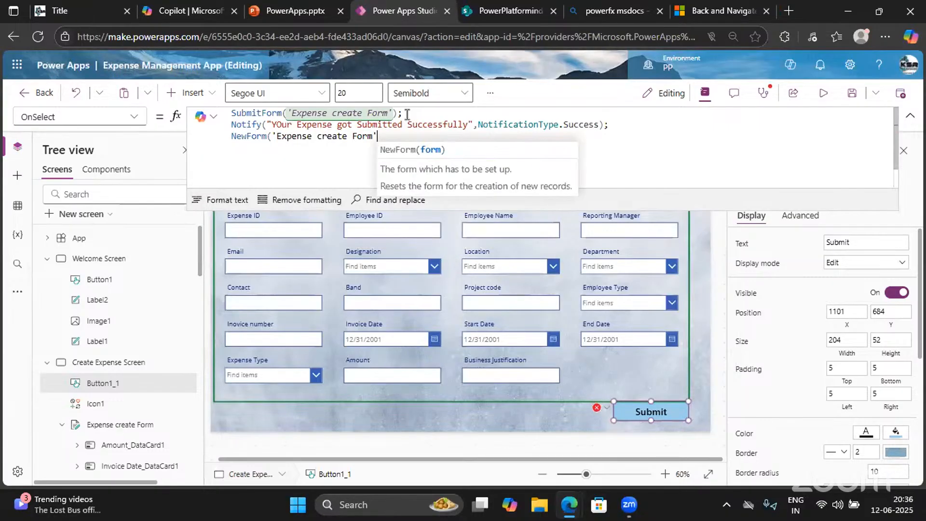
type(")")
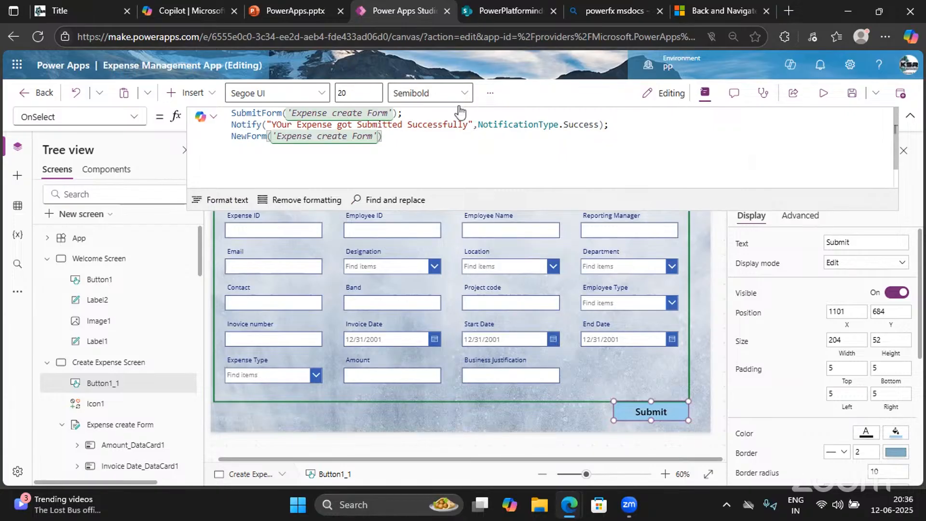
Correct 'YOur' to 'Your' in the notification text and collapse the formula editor
left_click(282, 125)
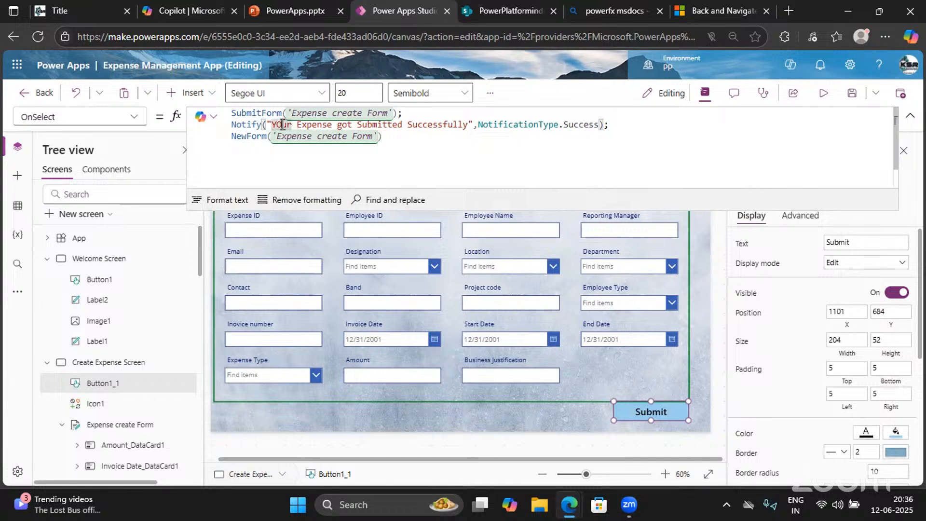
key("BackSpace")
type("o")
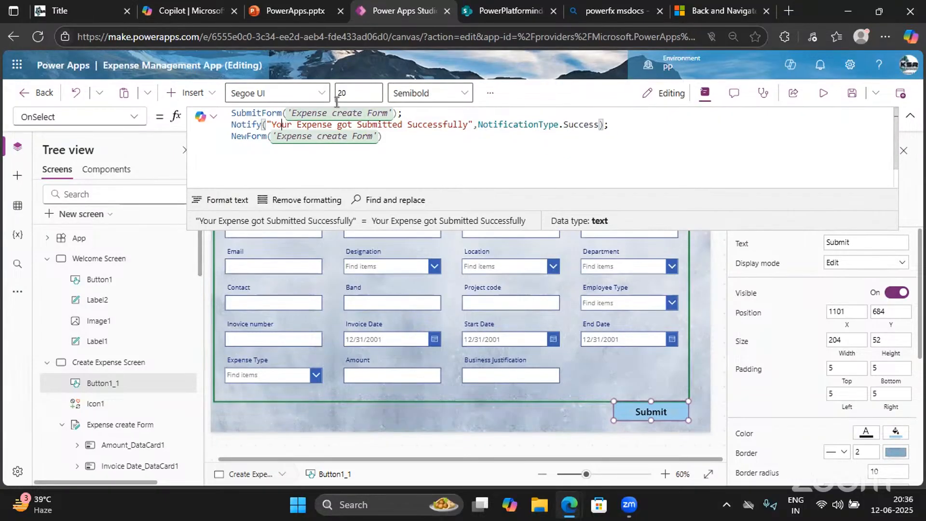
left_click_drag(391, 112, 288, 111)
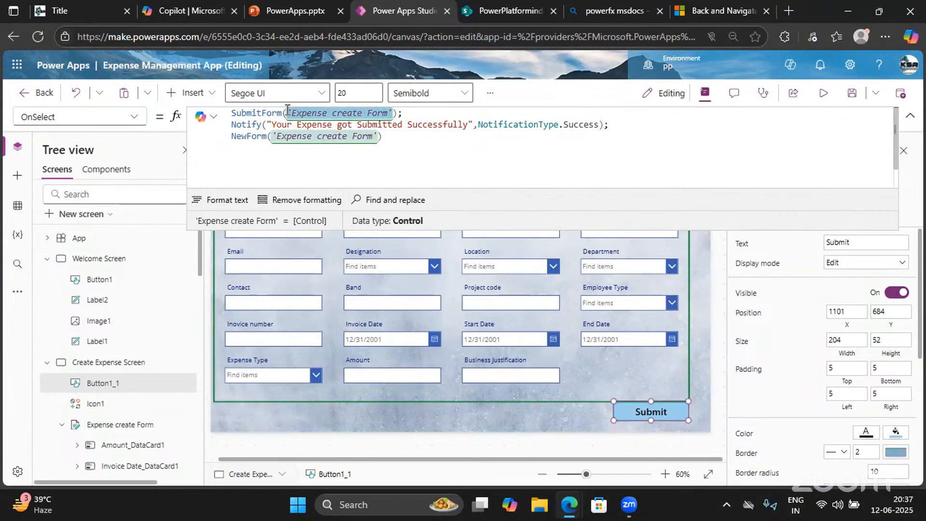
left_click(910, 115)
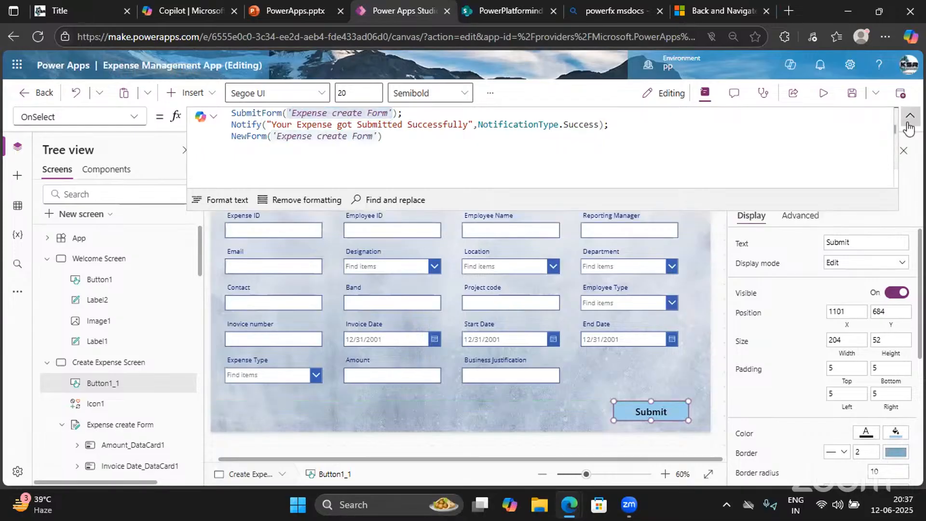
Select the Expense create Form and reduce its height from 536 to 516
left_click(685, 221)
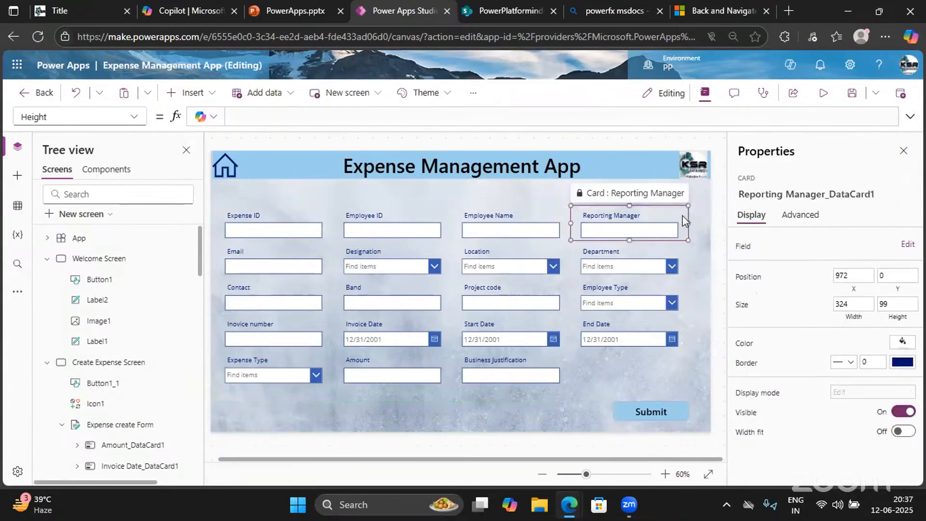
left_click(678, 382)
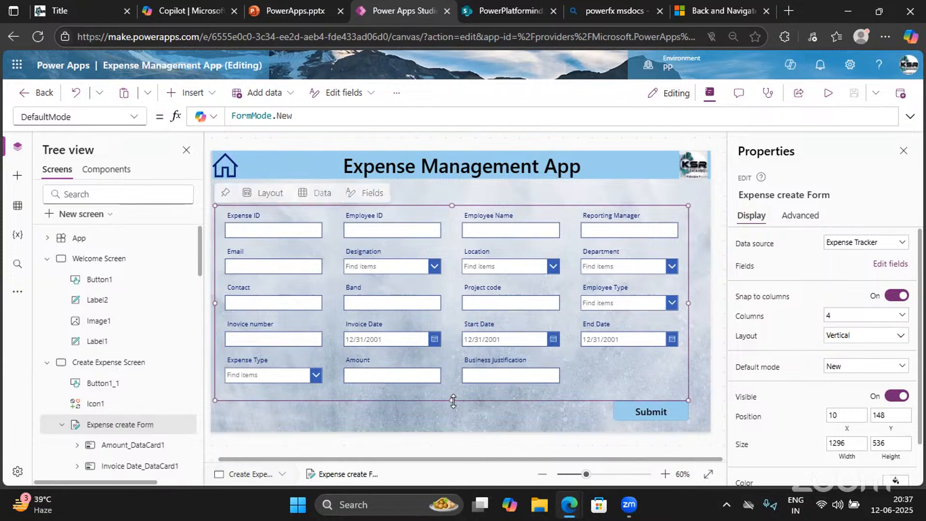
left_click_drag(453, 400, 455, 393)
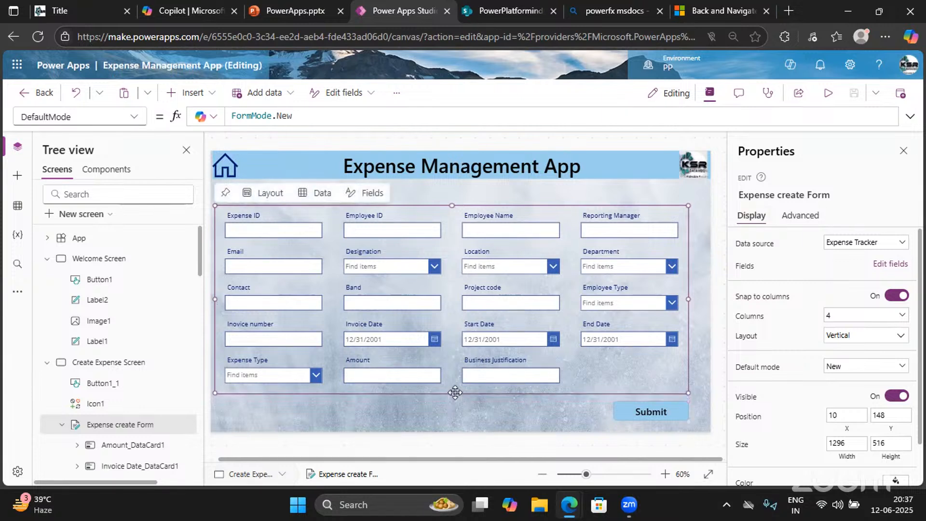
Preview the app, then set the form's DefaultMode to FormMode.Edit and preview it again
left_click(901, 150)
left_click(822, 99)
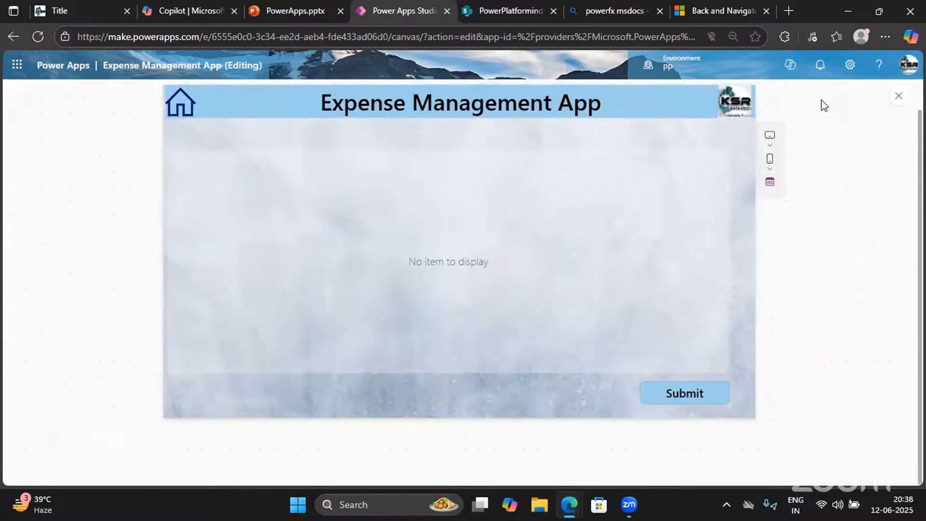
left_click(898, 99)
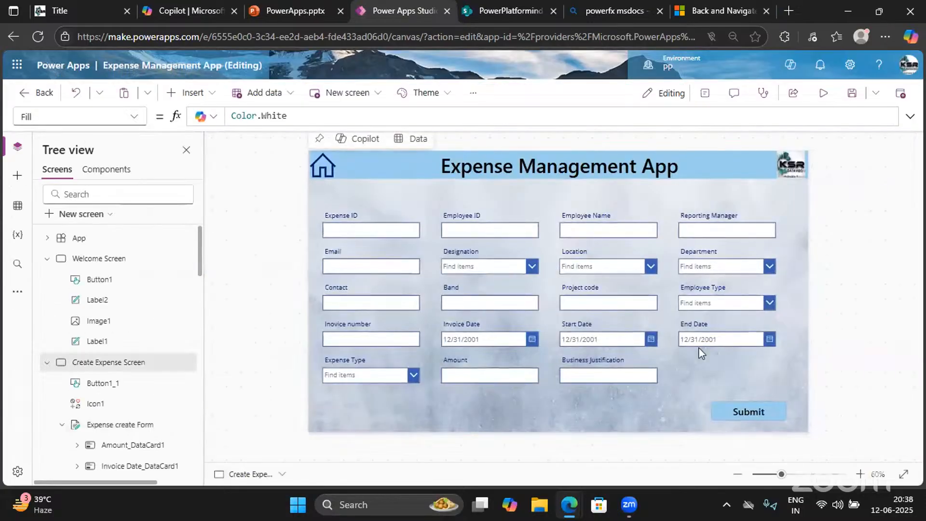
left_click(682, 366)
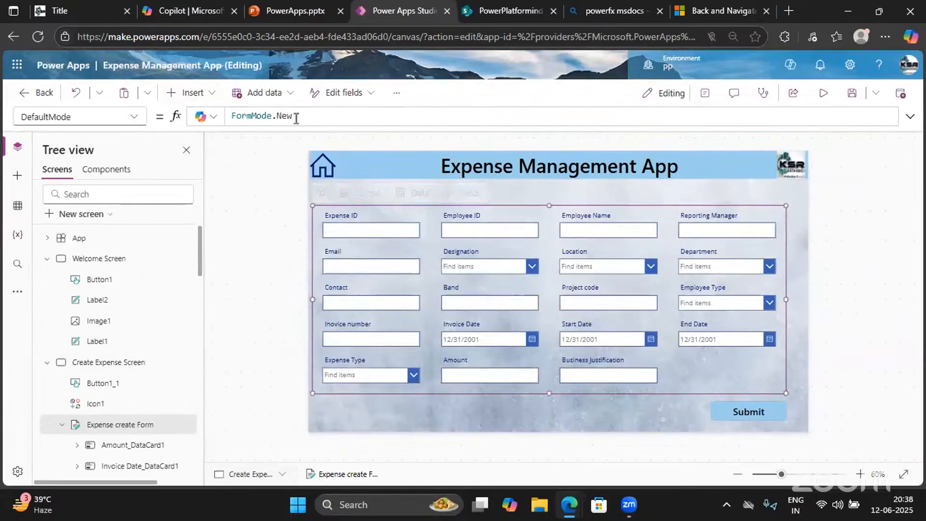
left_click_drag(298, 116, 276, 118)
type("Ed")
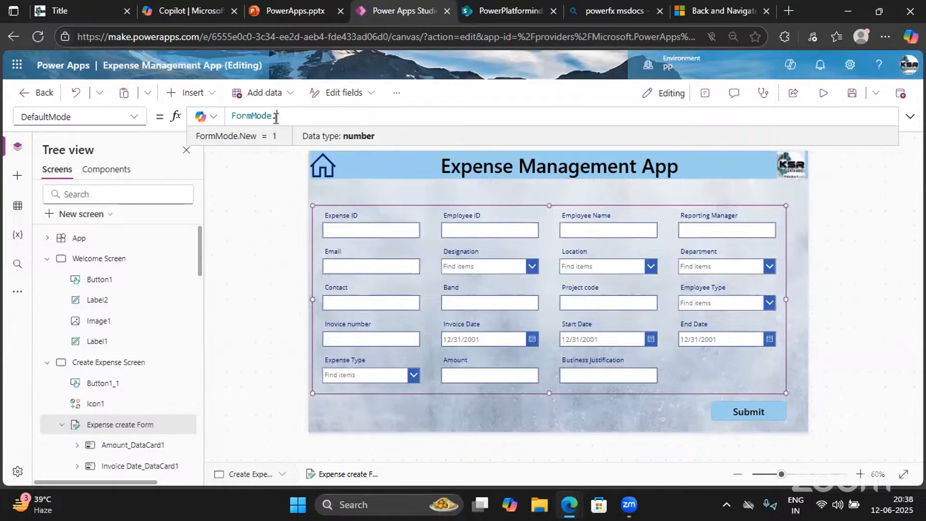
type("it")
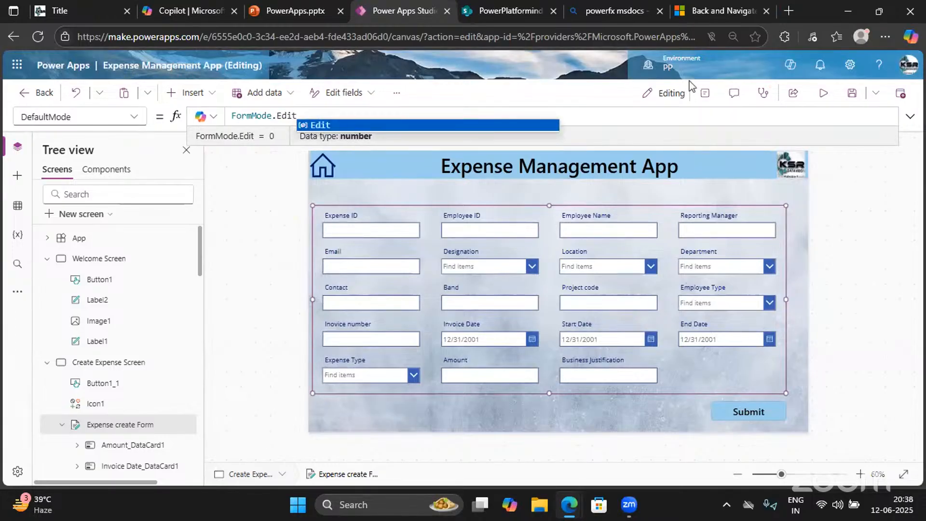
left_click(824, 97)
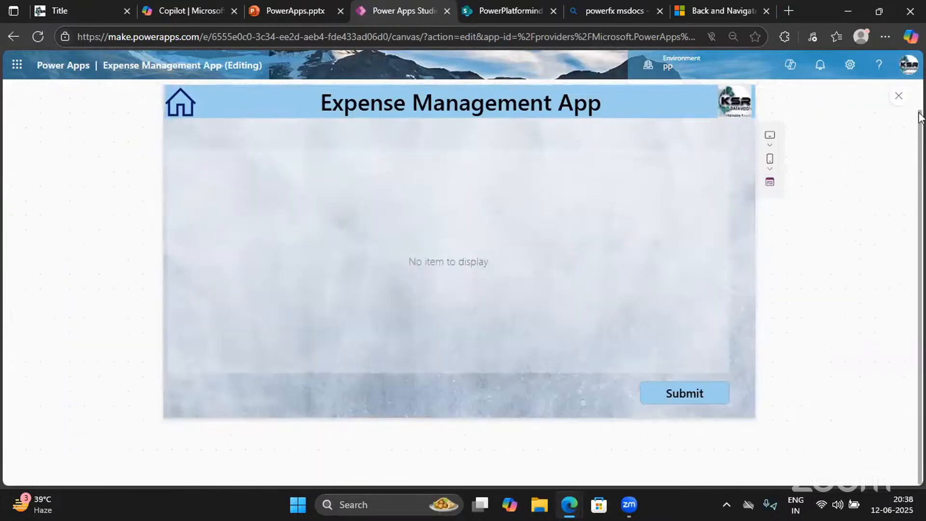
left_click(899, 99)
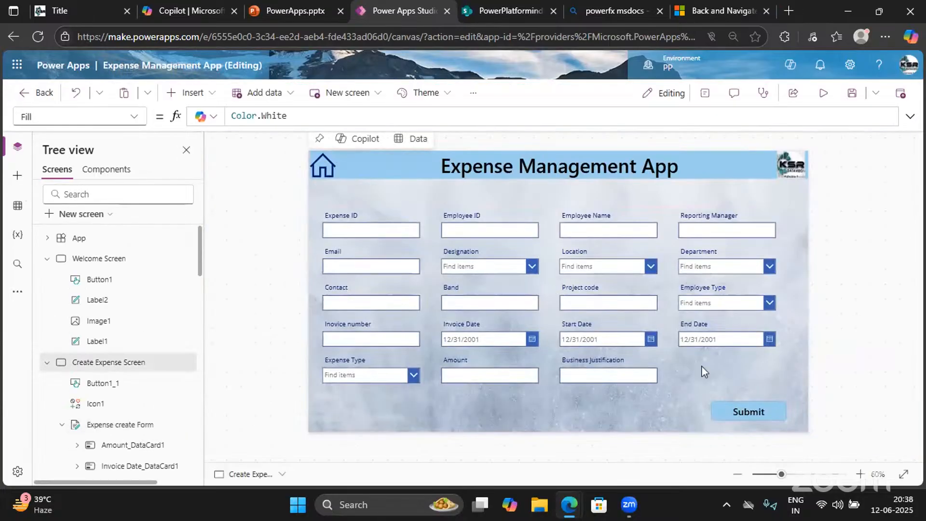
Change the form's DefaultMode back to FormMode.New and preview the app
left_click(715, 387)
left_click(290, 115)
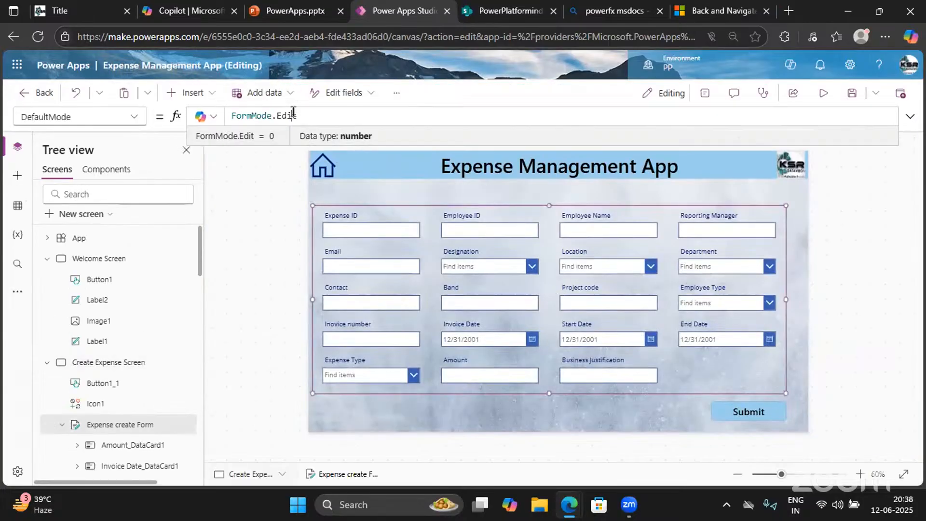
double_click(292, 114)
type("New")
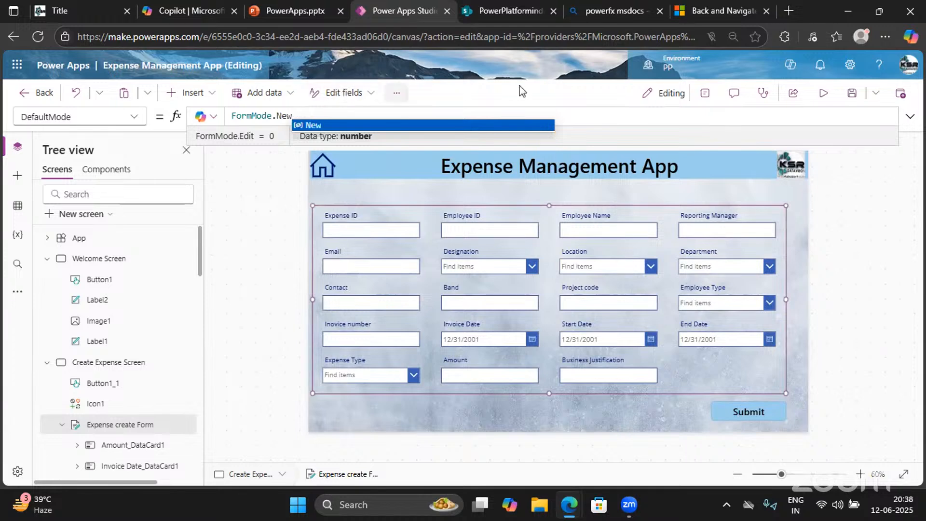
left_click(823, 94)
Enter Expense ID KSR-2, the employee ID, the employee's name and the reporting manager
left_click(194, 181)
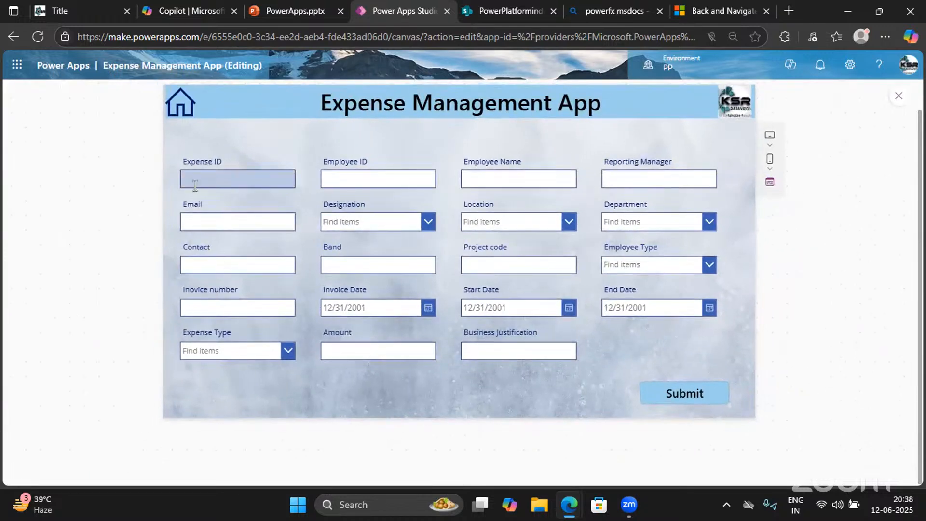
type("KS")
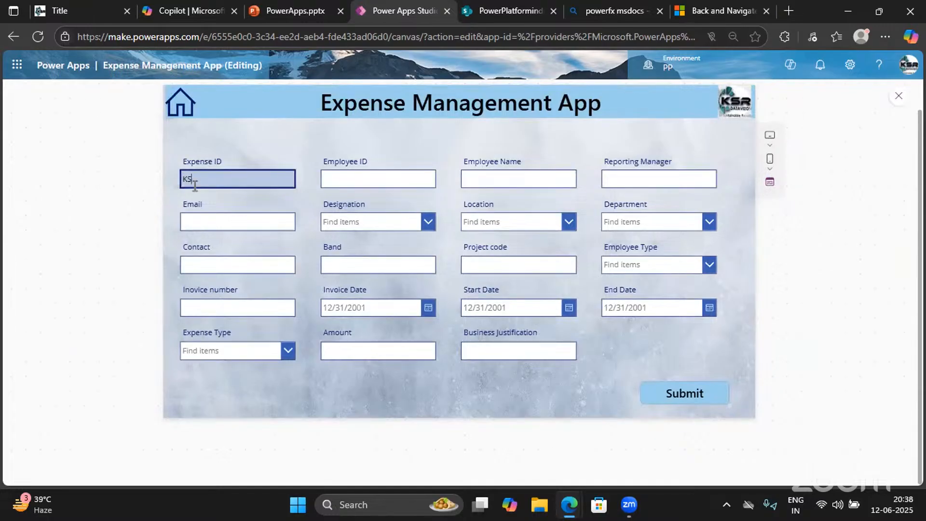
type("R-2")
left_click(365, 178)
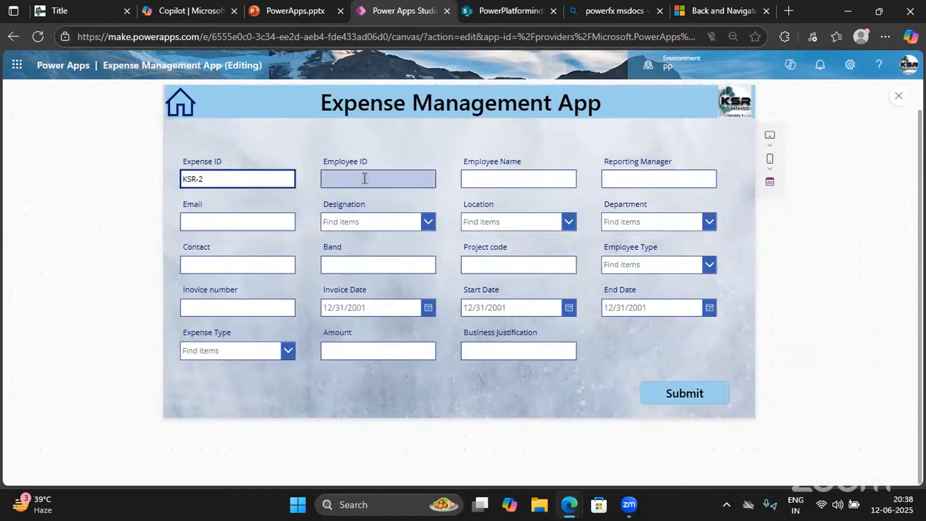
type("799658")
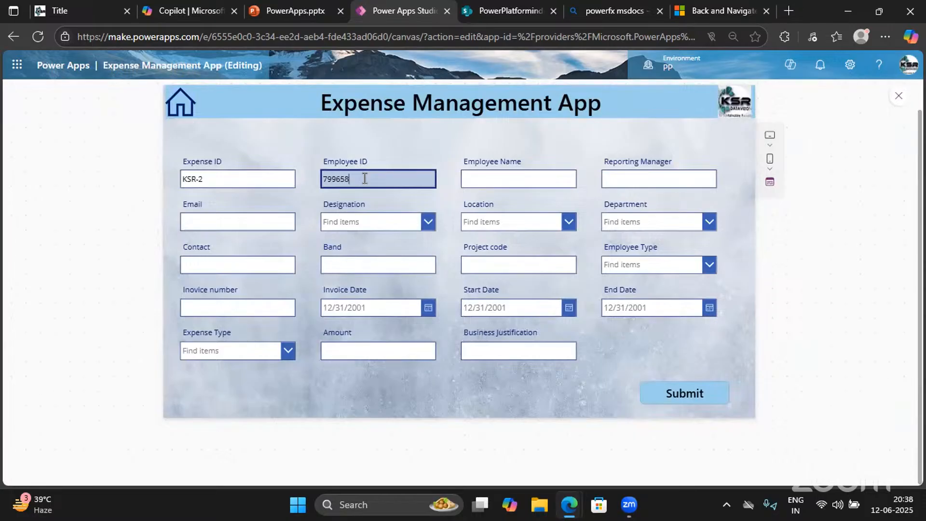
left_click(472, 175)
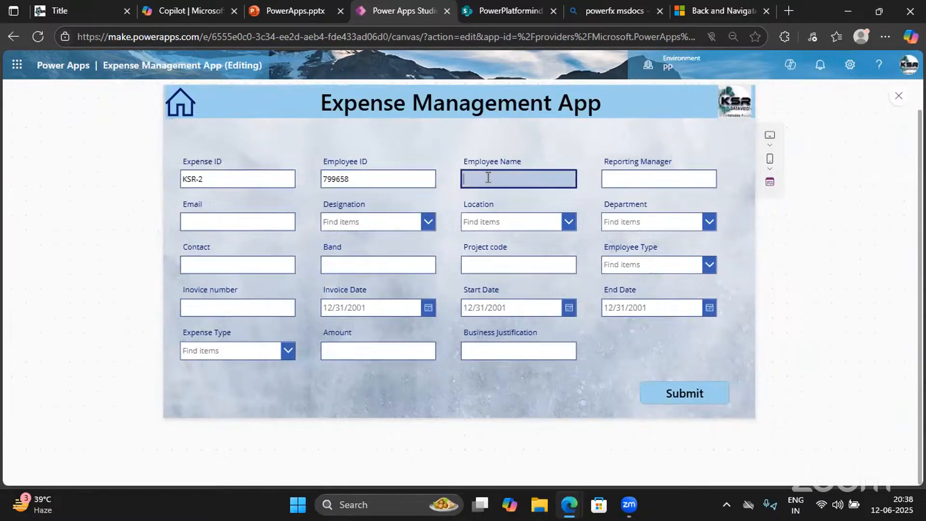
type("Satish")
left_click(625, 175)
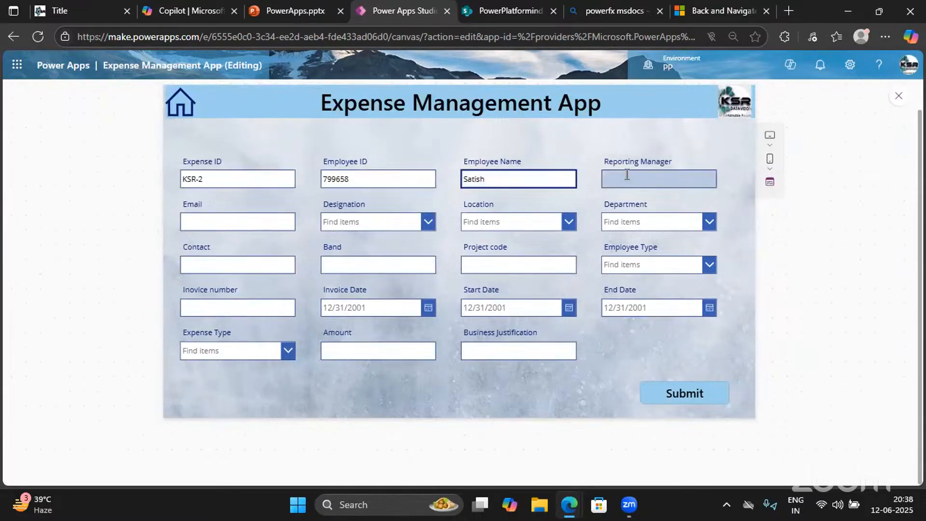
type("Indra")
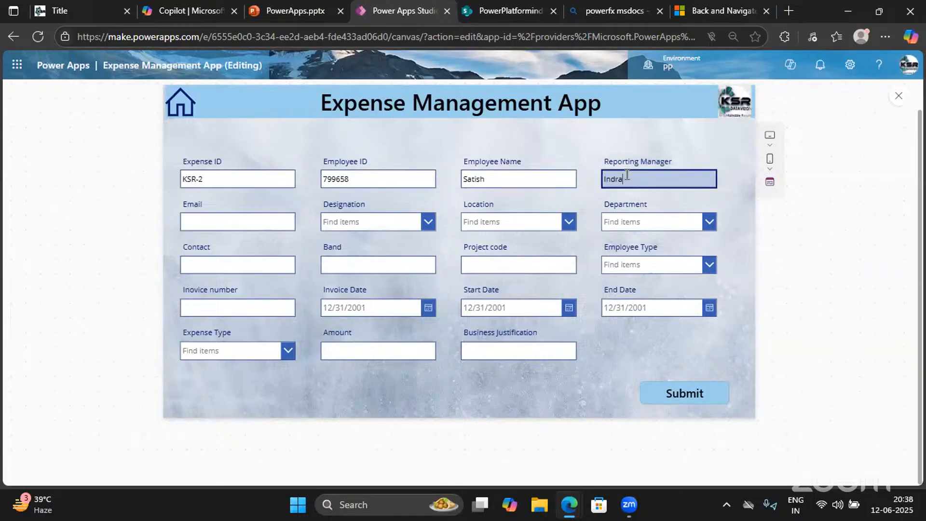
Fill in the employee's e-mail address, correcting a typo
left_click(196, 220)
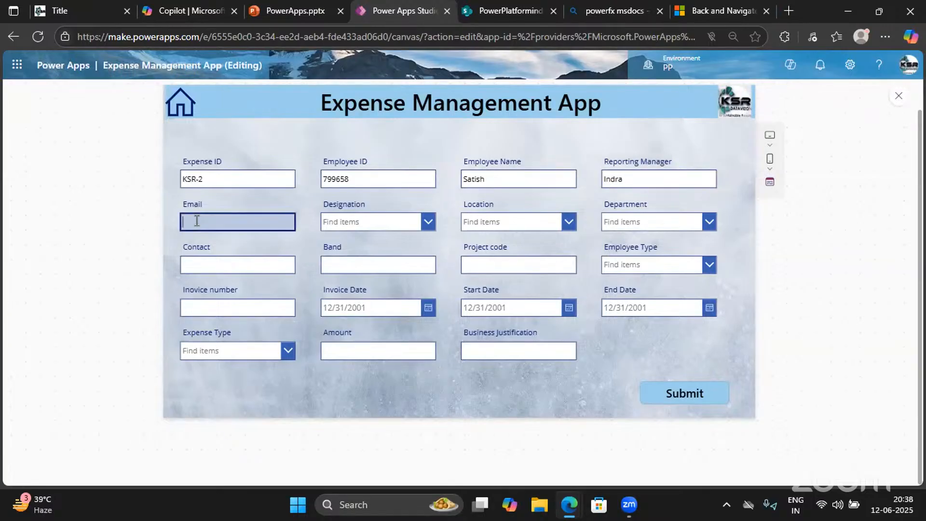
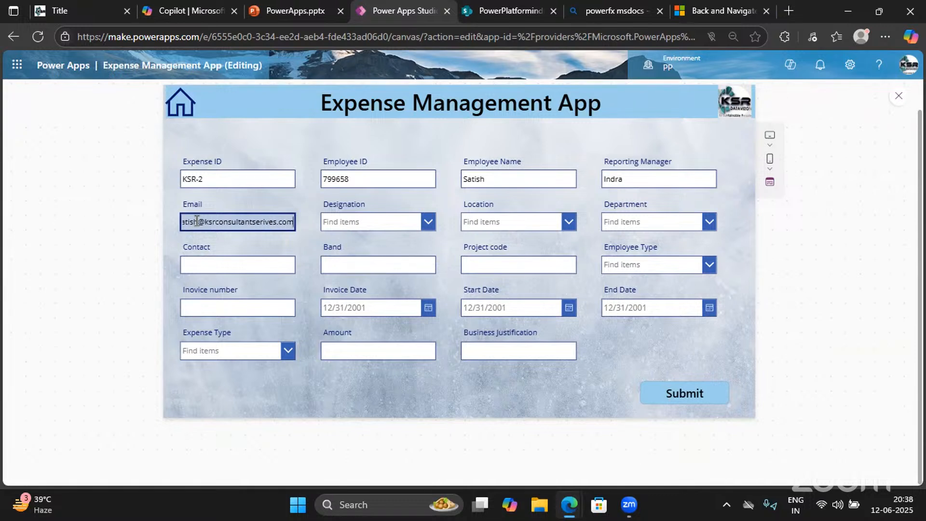
Choose Software Engineer as designation, New Delhi as location and Admin as department
left_click(381, 229)
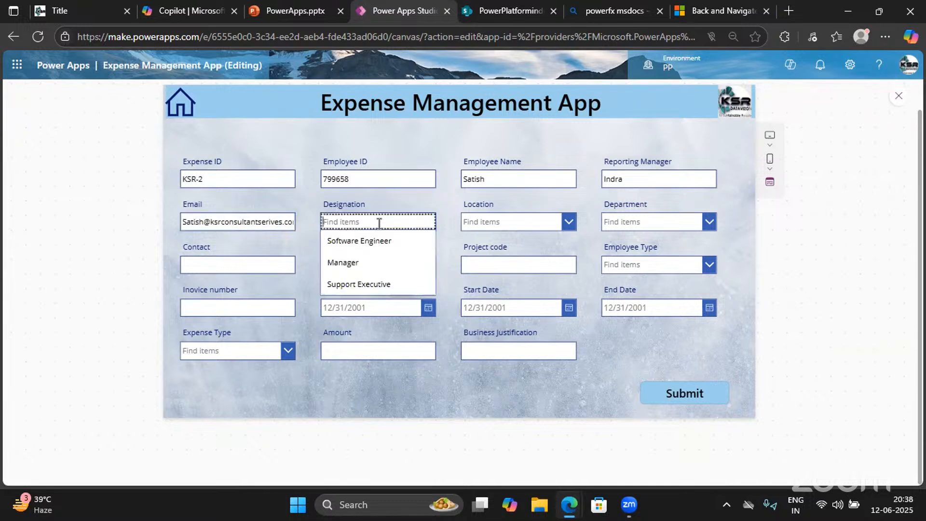
left_click(356, 241)
left_click(522, 230)
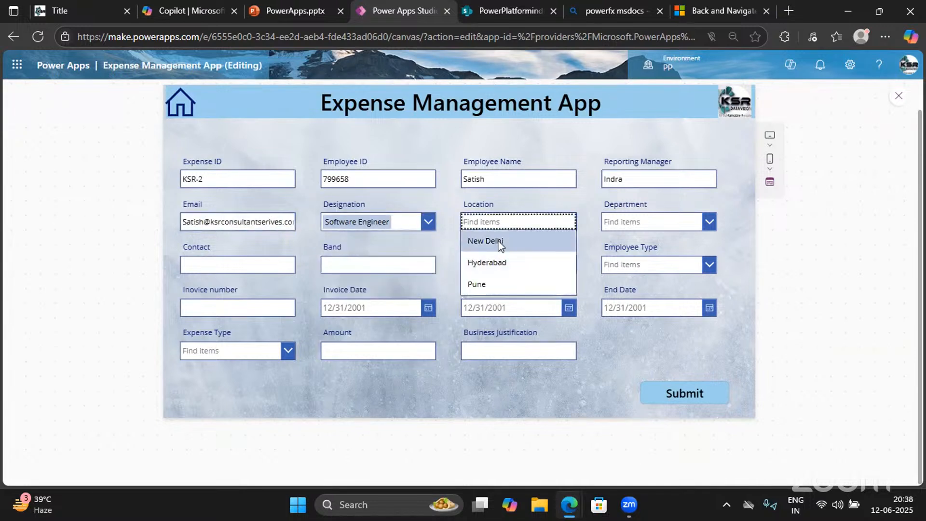
left_click(497, 241)
left_click(637, 226)
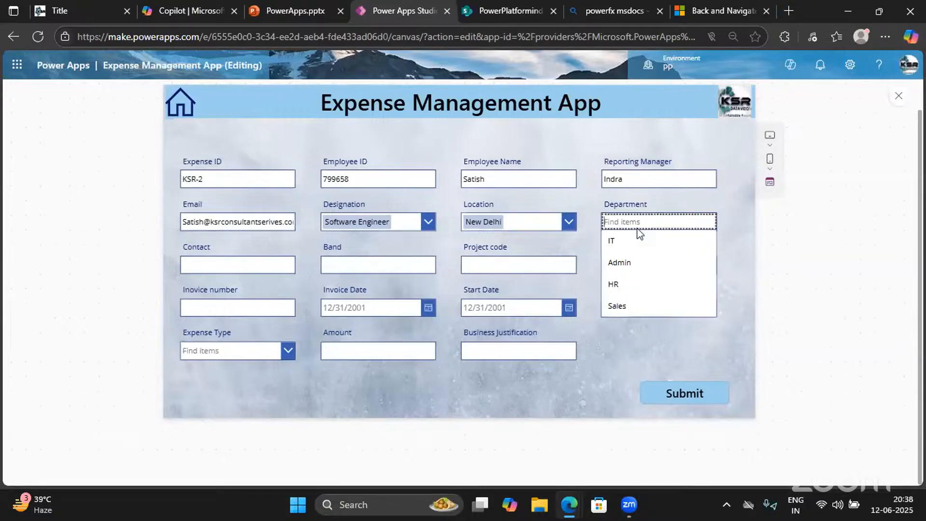
left_click(622, 262)
Enter the contact number, band 1.2, project code 25896, employee type FTE and invoice number 12861
left_click(206, 268)
type("78965412")
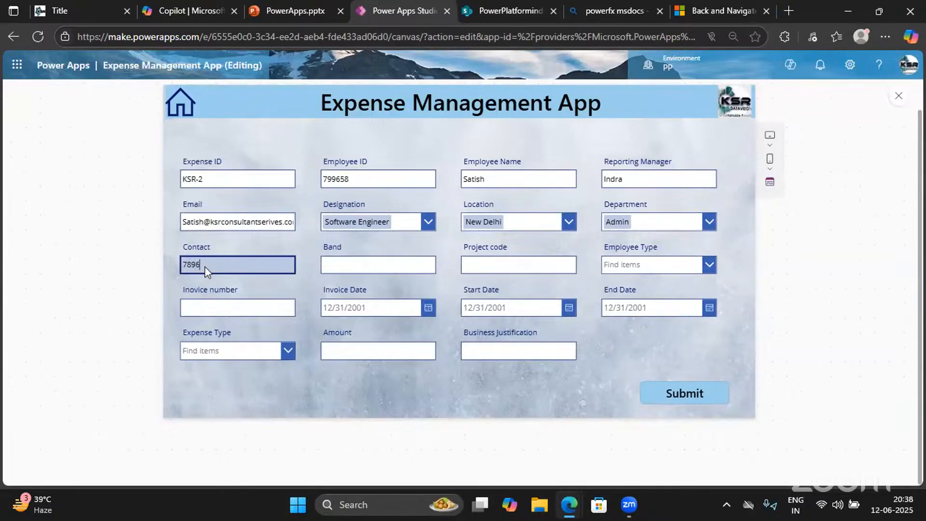
left_click(329, 264)
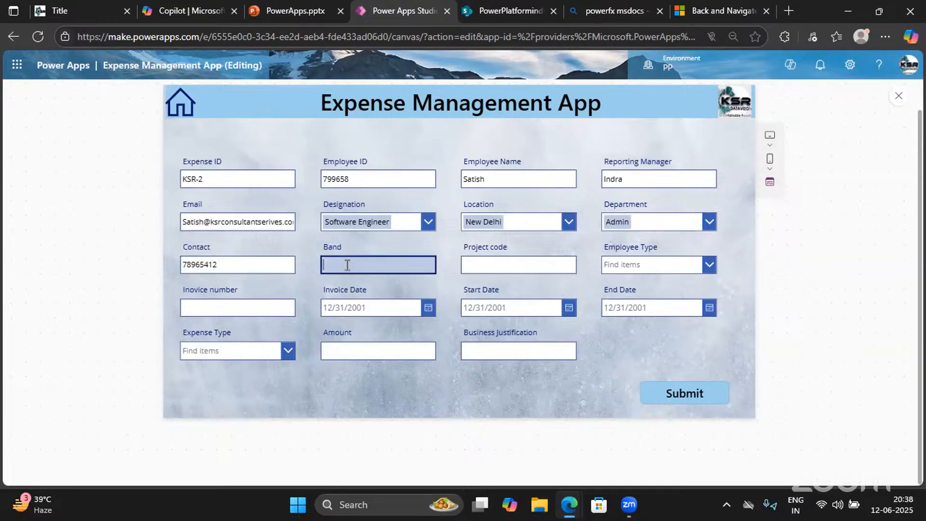
type("1.2")
left_click(491, 265)
type("25896")
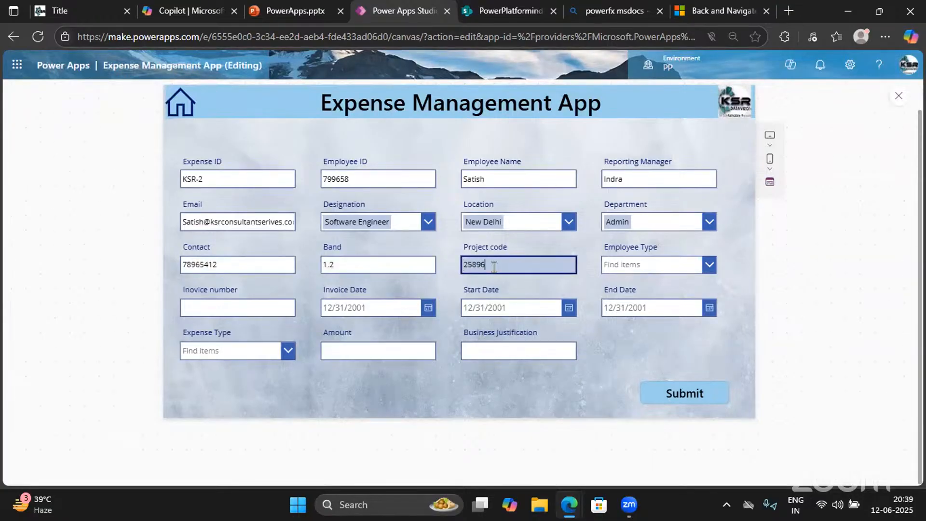
left_click(644, 265)
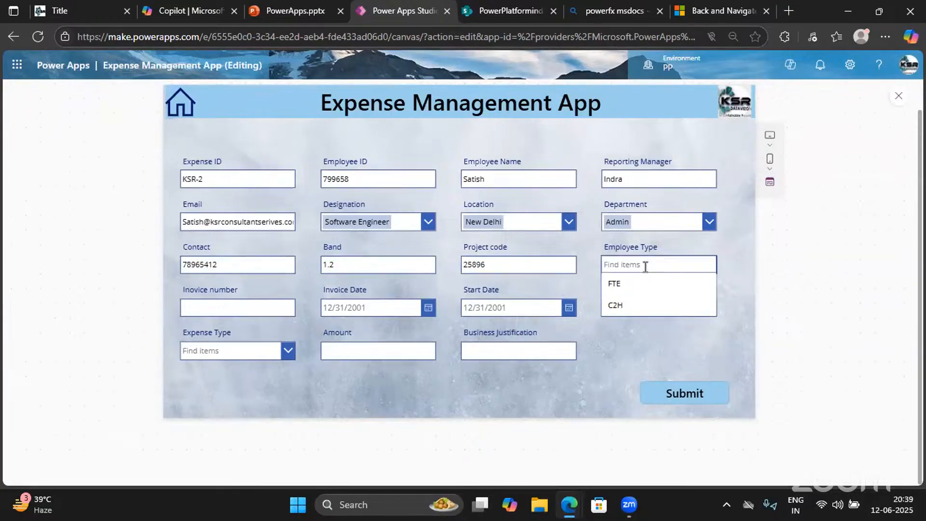
left_click(616, 286)
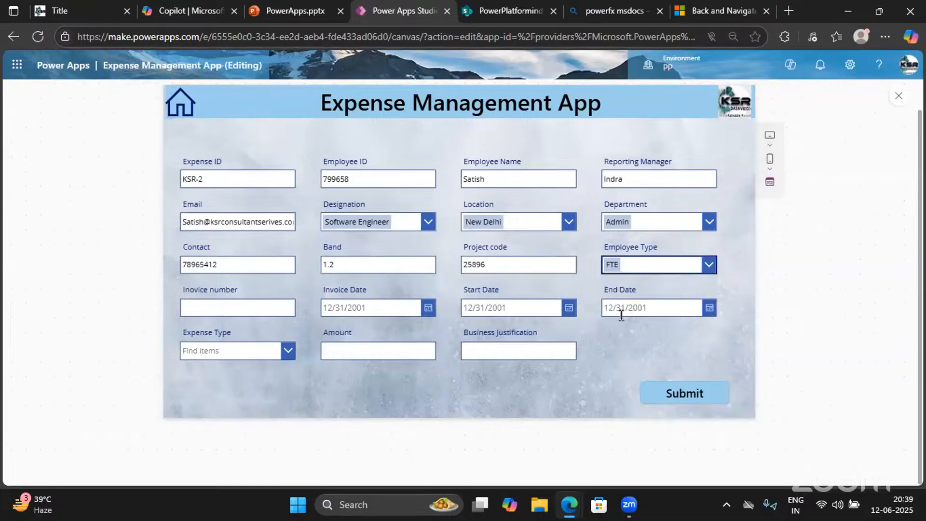
left_click(187, 309)
type("12")
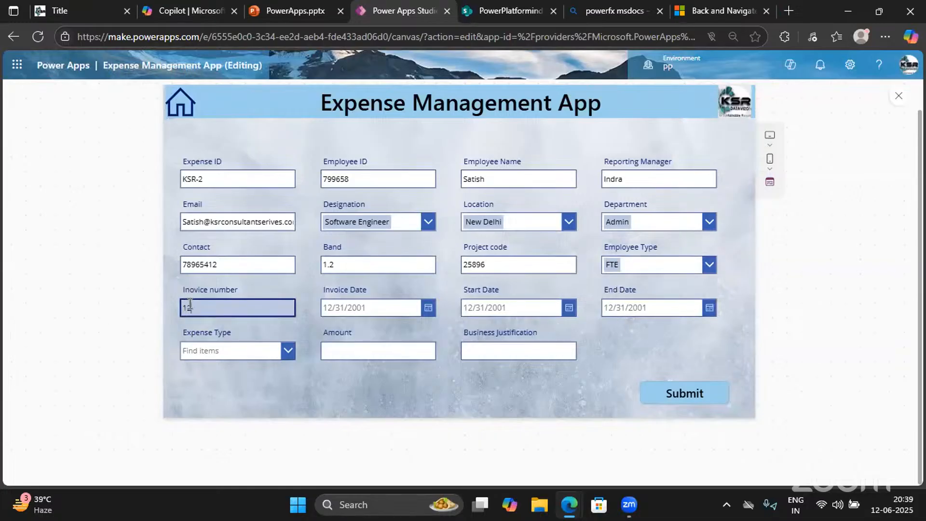
type("861")
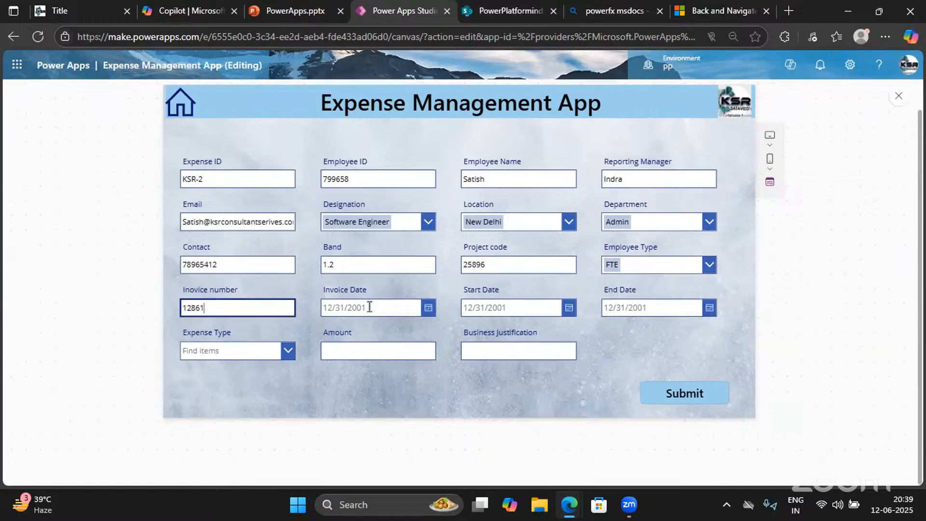
Set invoice date 6/9/2025, start date 6/12/2025 and end date 6/26/2025
left_click(369, 307)
left_click(427, 308)
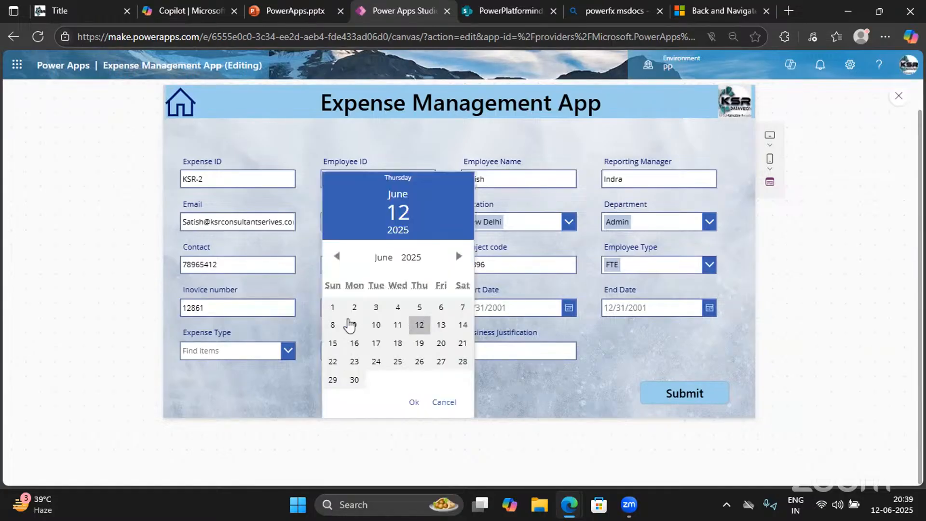
left_click(354, 325)
left_click(414, 402)
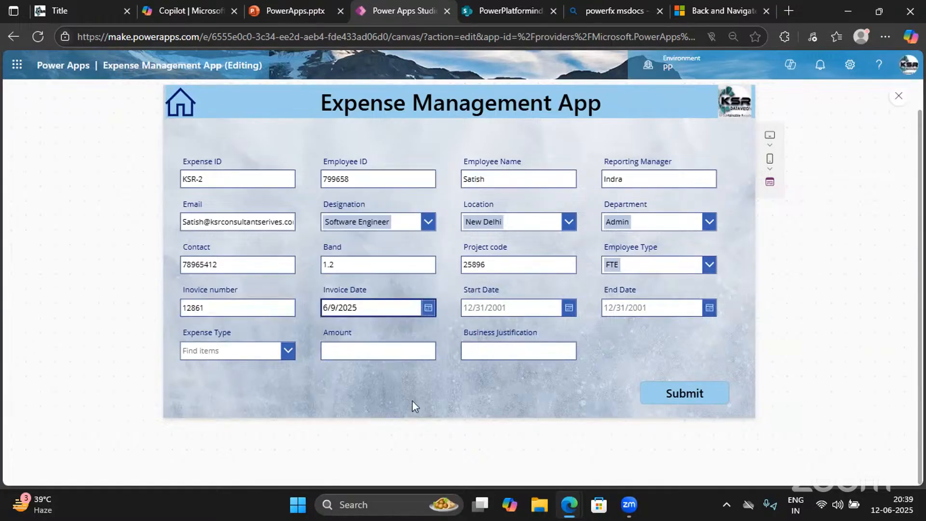
left_click(568, 309)
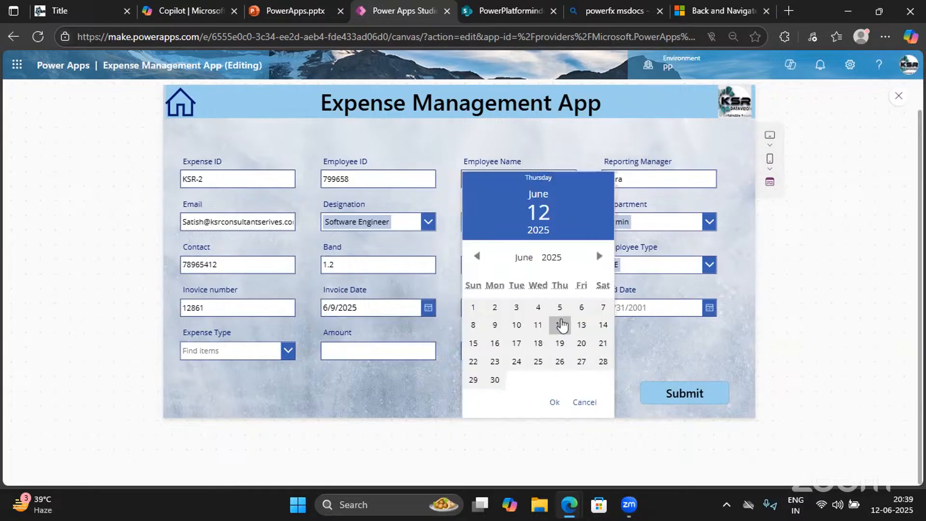
left_click(561, 325)
left_click(554, 403)
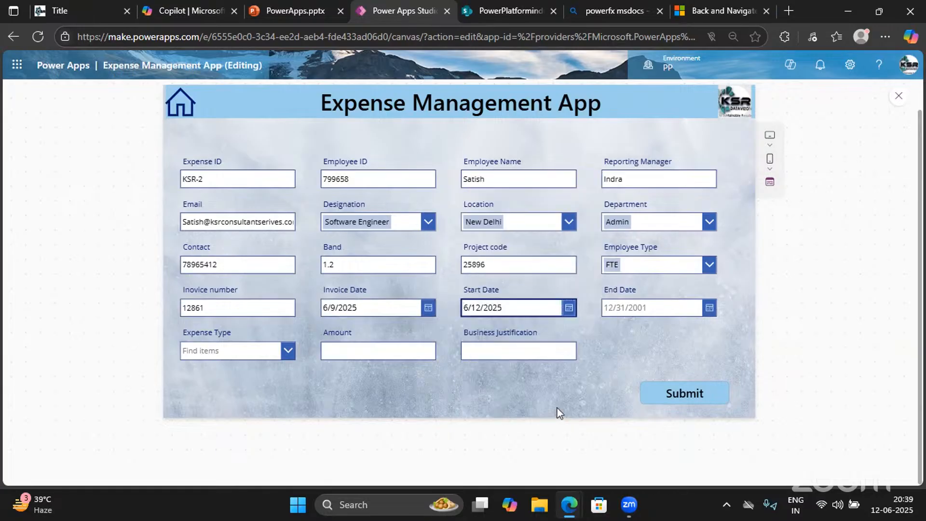
left_click(709, 309)
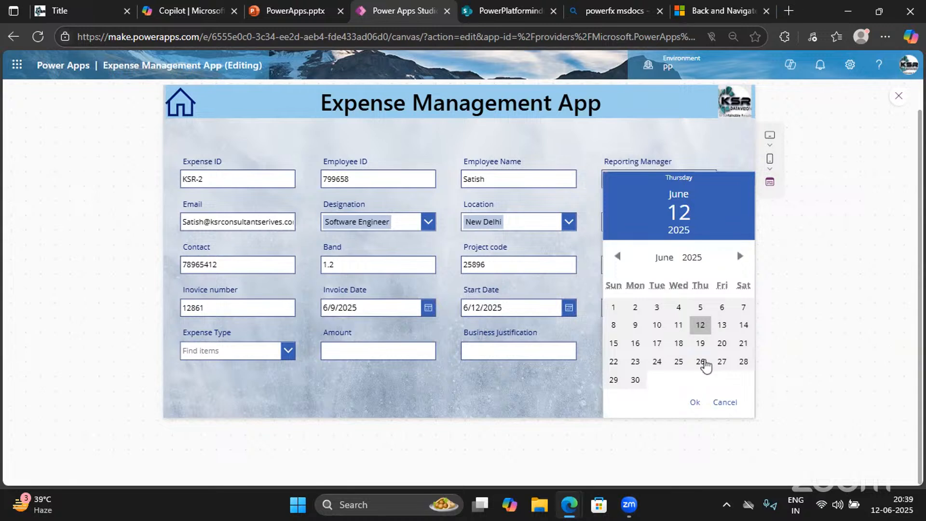
left_click(702, 362)
left_click(695, 402)
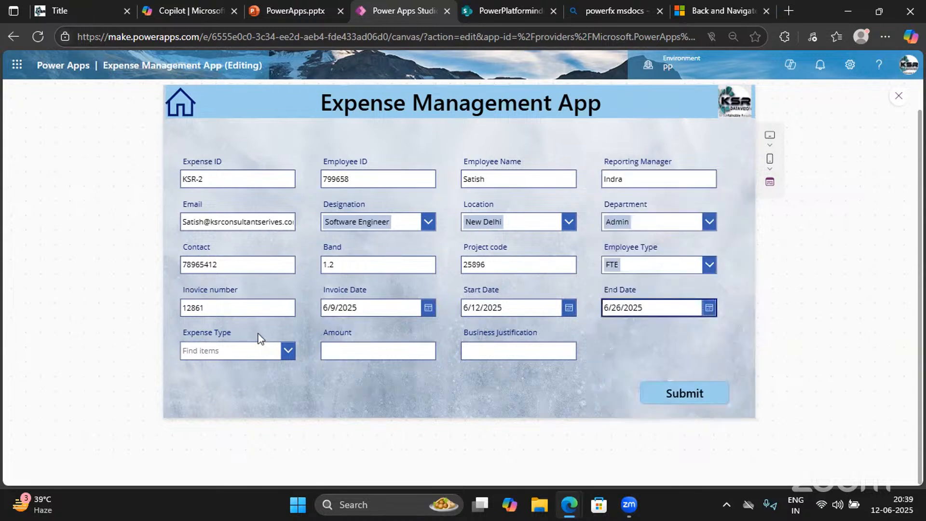
Choose Certifications as expense type, amount 125000, justification 'For Project Expense'
left_click(279, 348)
left_click(223, 330)
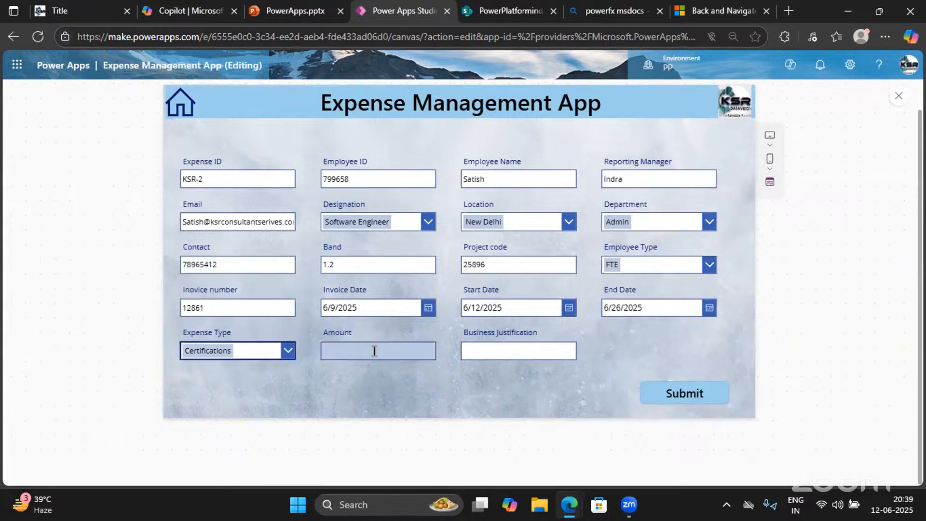
left_click(375, 350)
type("125000")
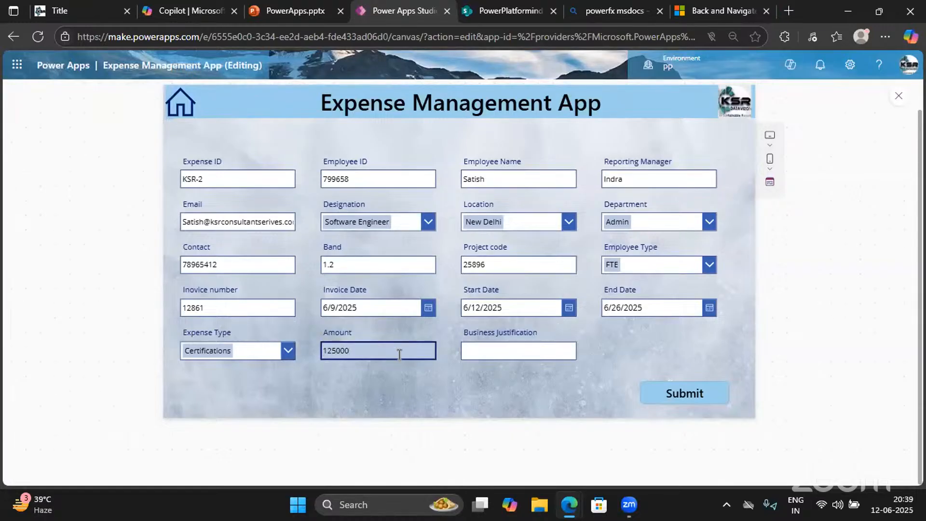
left_click(485, 355)
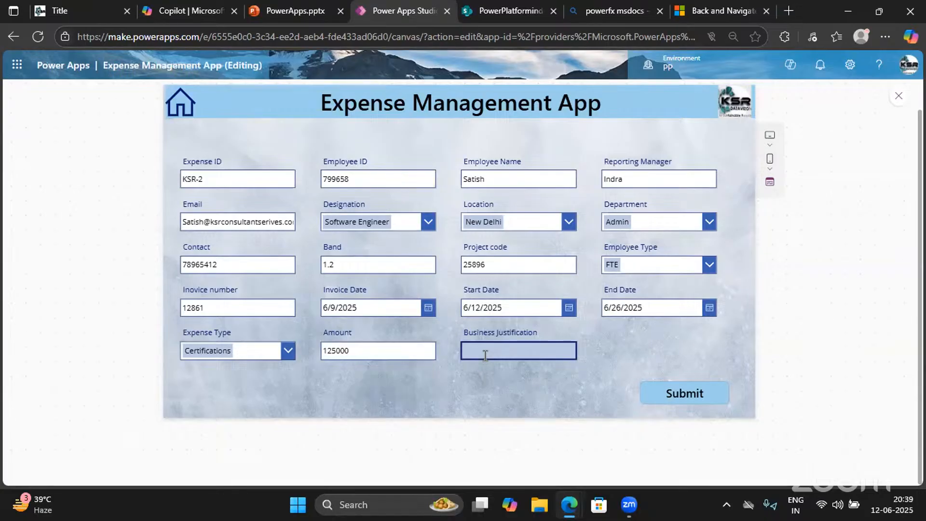
type("For Project Expense")
Submit the completed expense request and switch to the SharePoint browser window
left_click(680, 399)
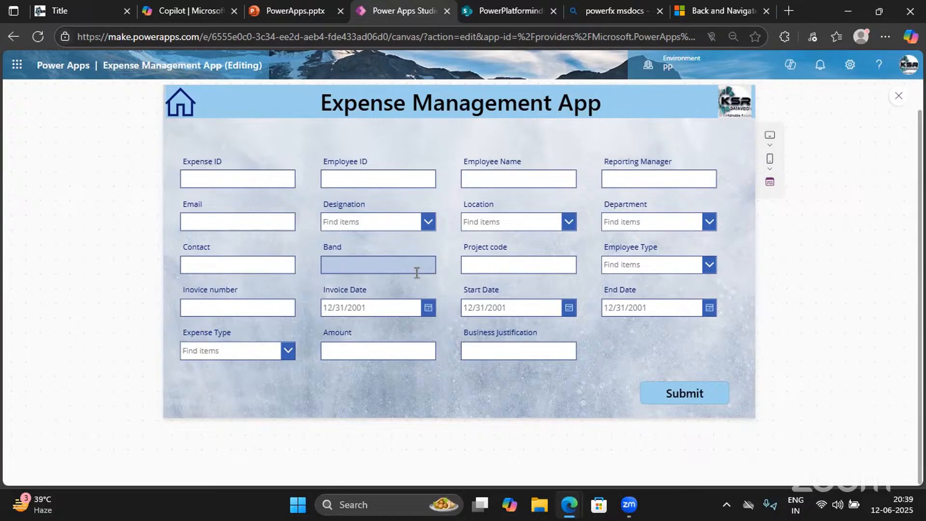
left_click(267, 500)
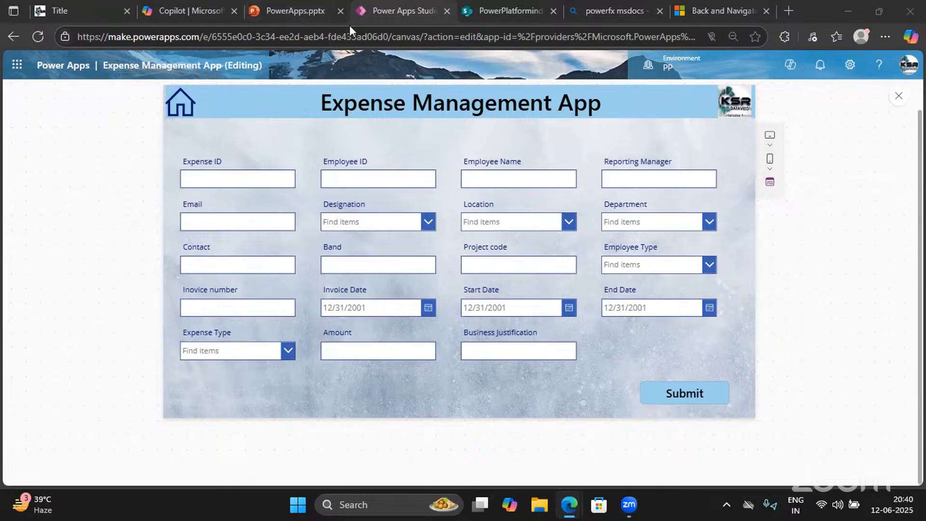
Reload the Expense Tracker list, check the new KSR-2 row's columns, then return to the app
left_click(511, 13)
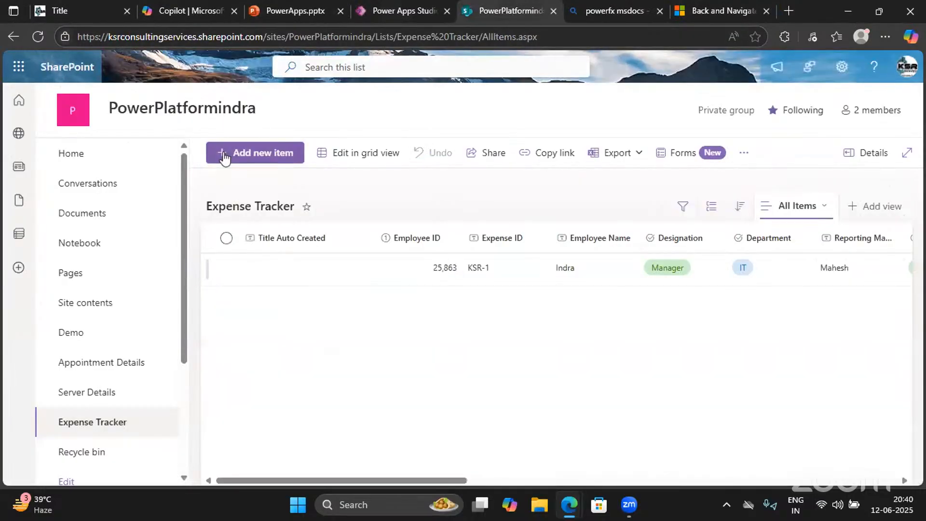
left_click(29, 40)
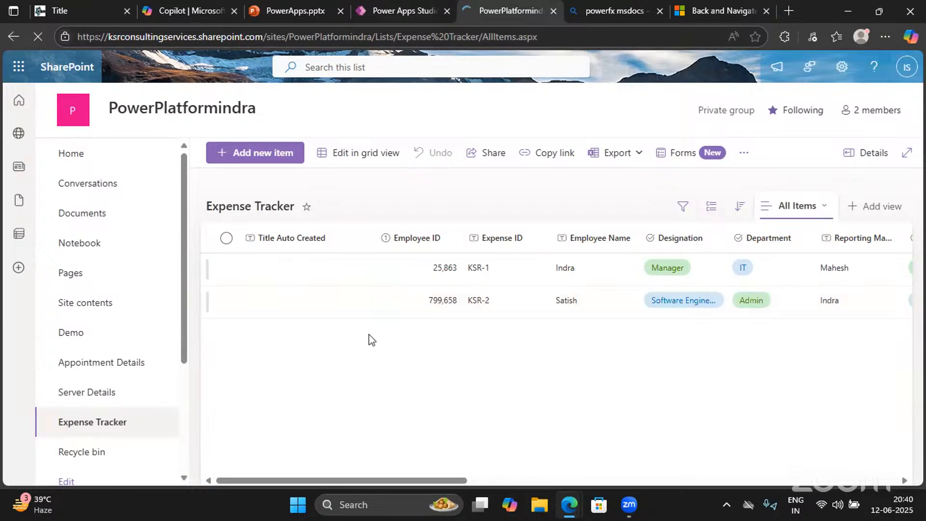
scroll(651, 310, "right", 5)
scroll(653, 313, "right", 10)
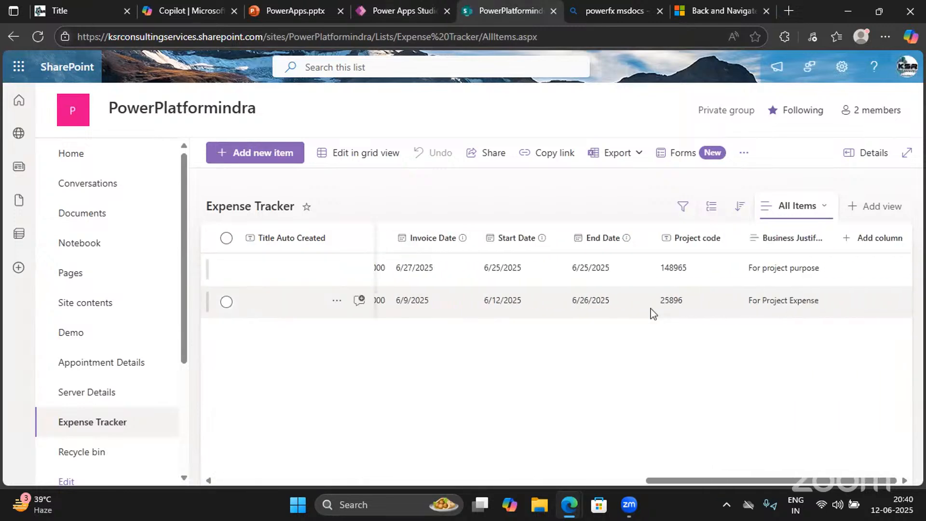
scroll(654, 314, "left", 15)
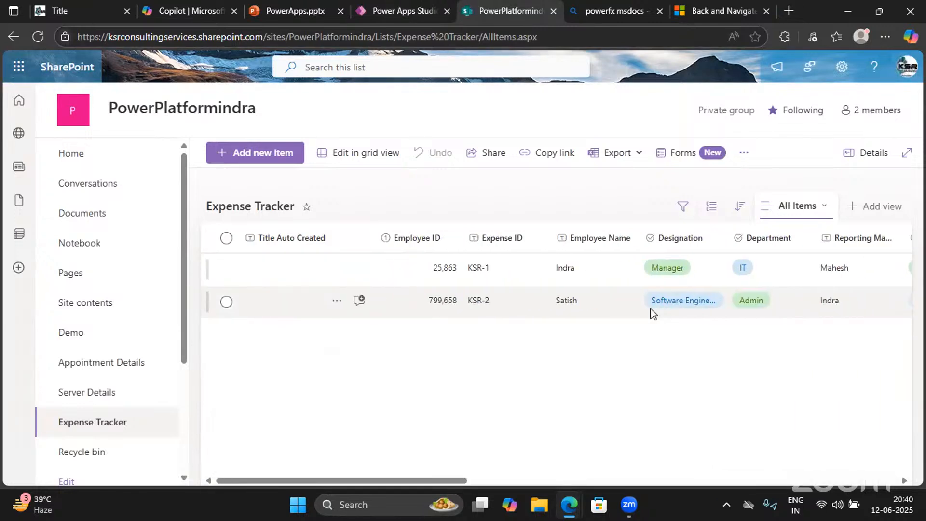
left_click(403, 9)
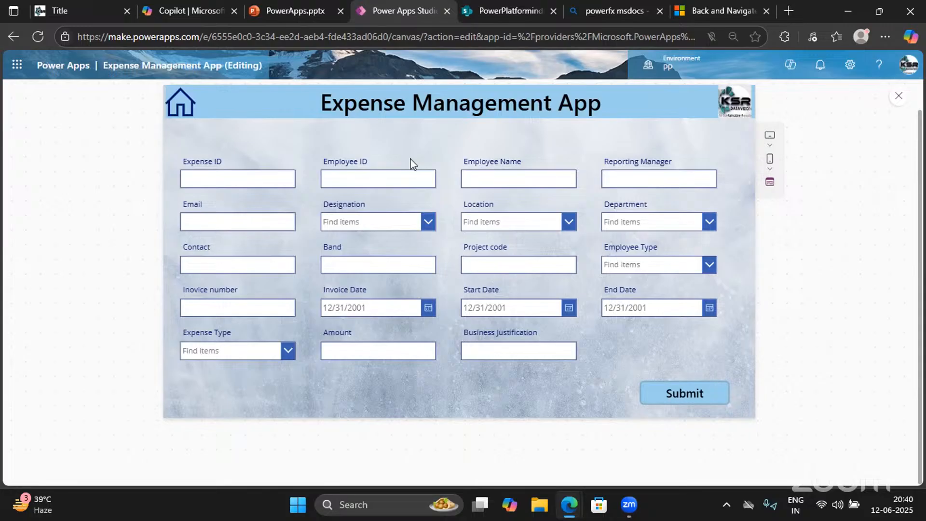
Exit the preview and show the Create Expense Screen on the canvas via the Welcome Screen
left_click(899, 96)
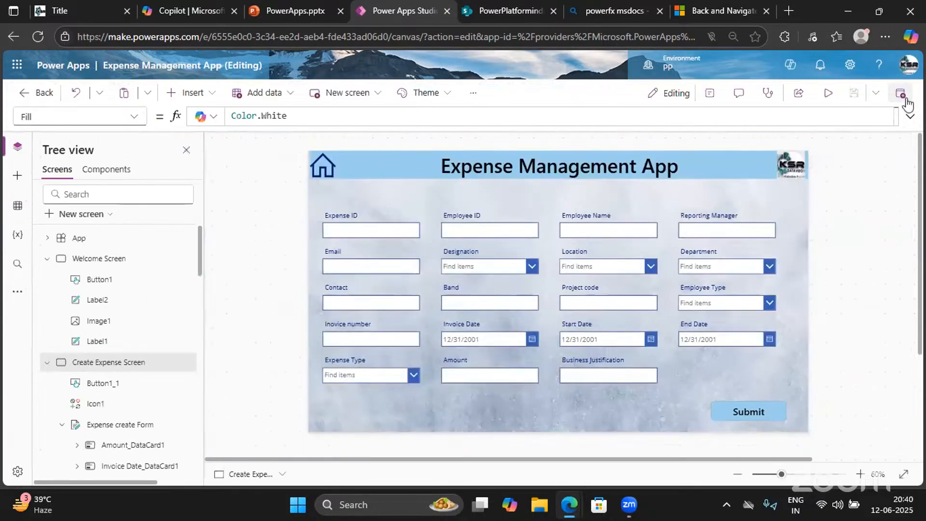
left_click(99, 261)
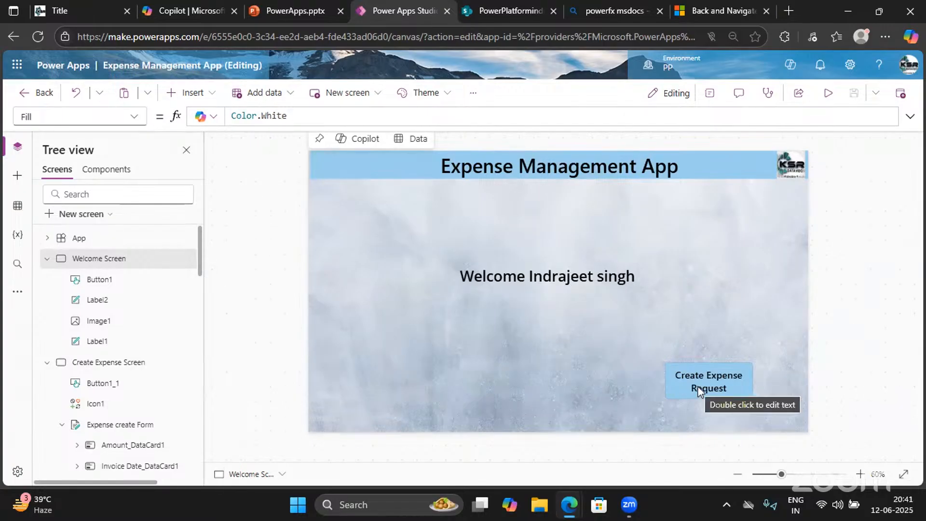
left_click(106, 363)
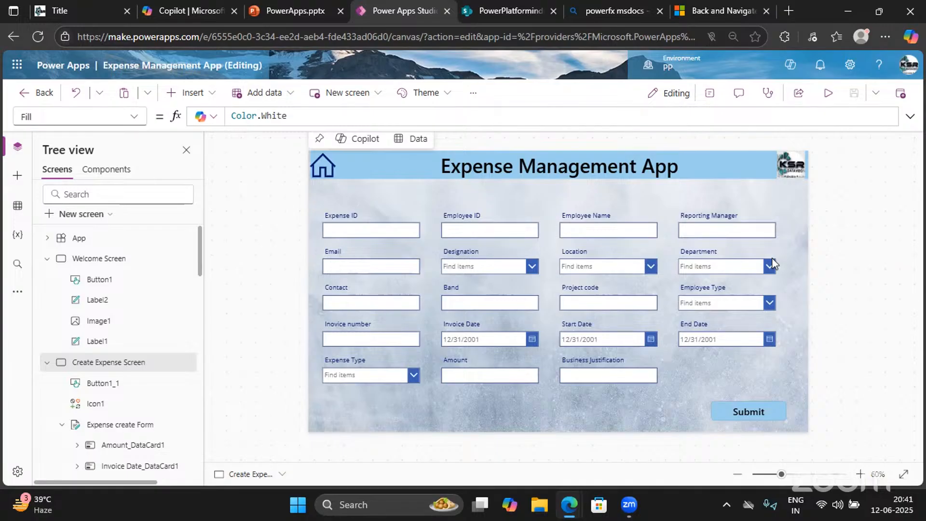
left_click(291, 20)
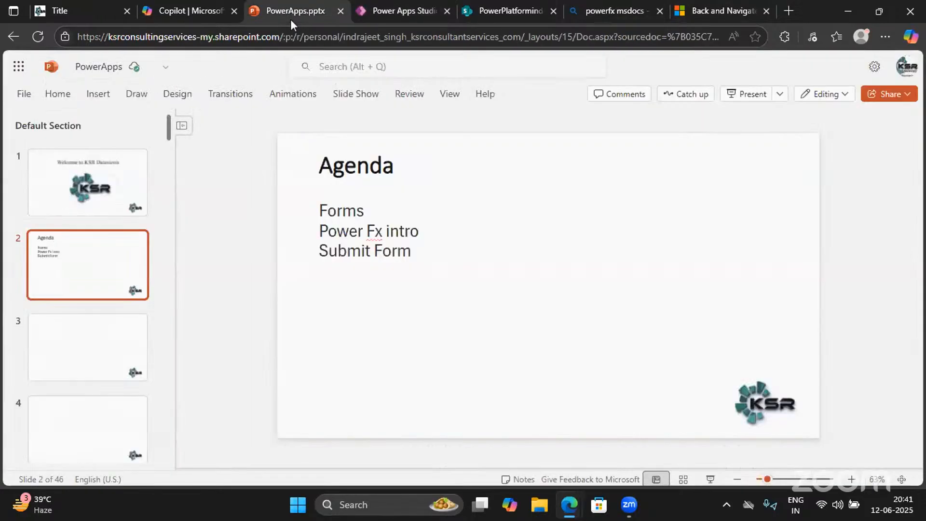
left_click(437, 252)
left_click_drag(411, 251, 322, 205)
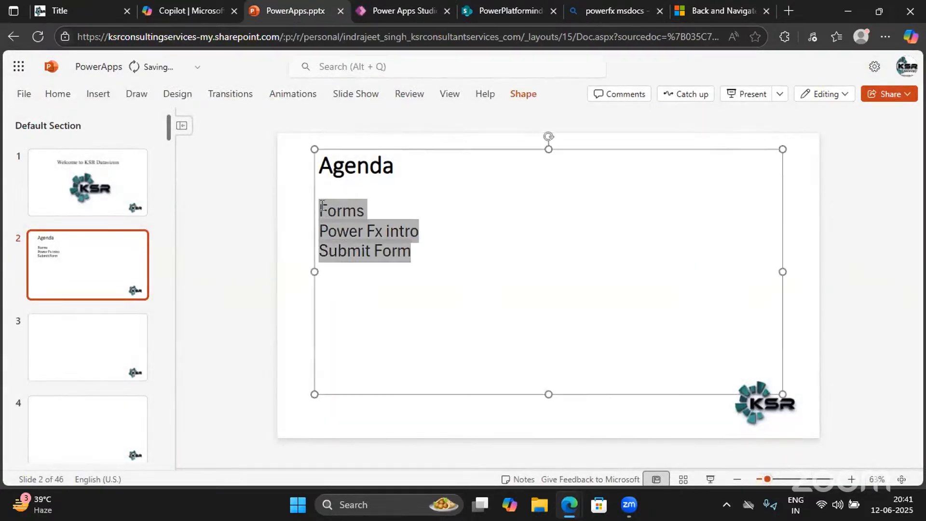
left_click(406, 14)
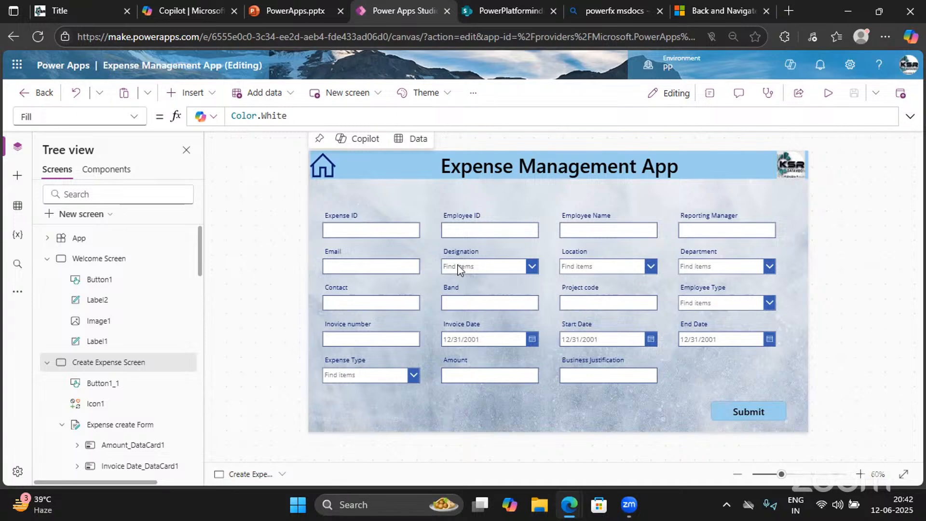
Save the Expense Management App with Ctrl+S
key("ctrl+s")
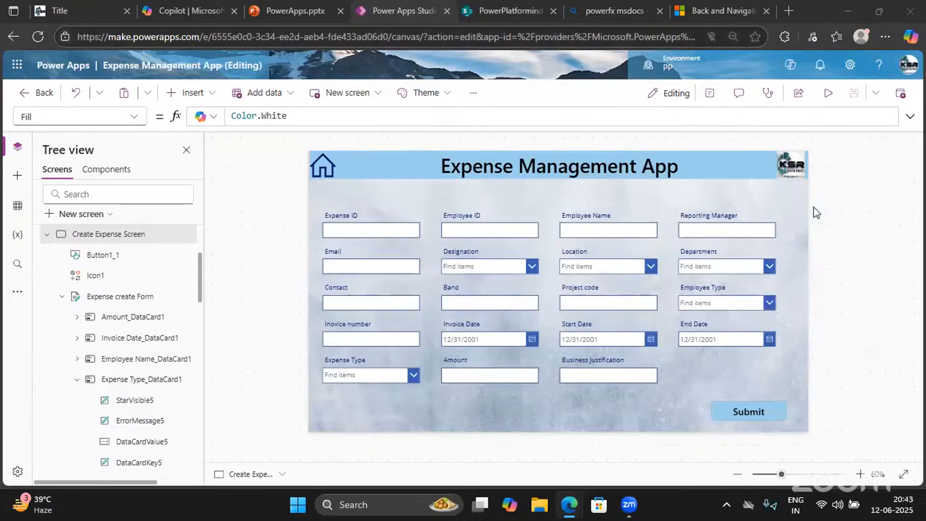
Preview the app on an iPhone 12, 13, 14 screen in landscape orientation
left_click(825, 95)
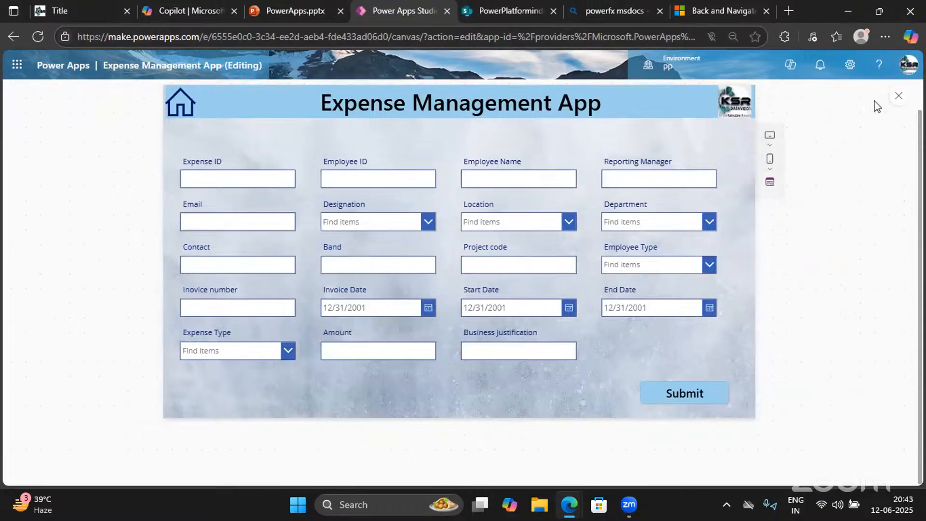
left_click(899, 97)
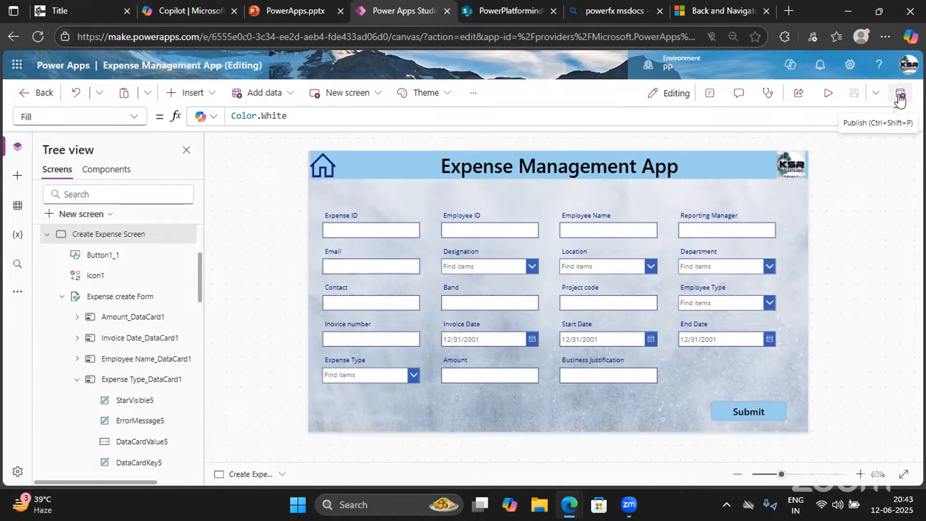
left_click(828, 94)
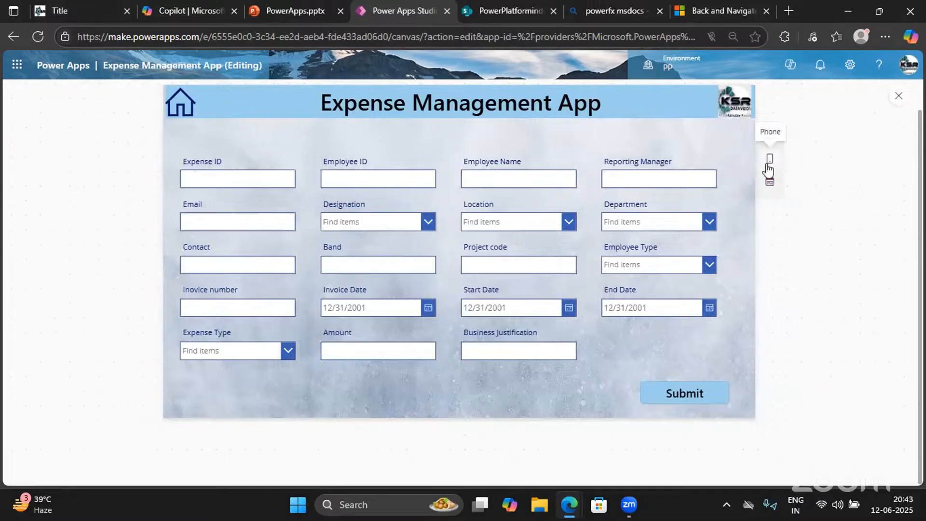
left_click(769, 165)
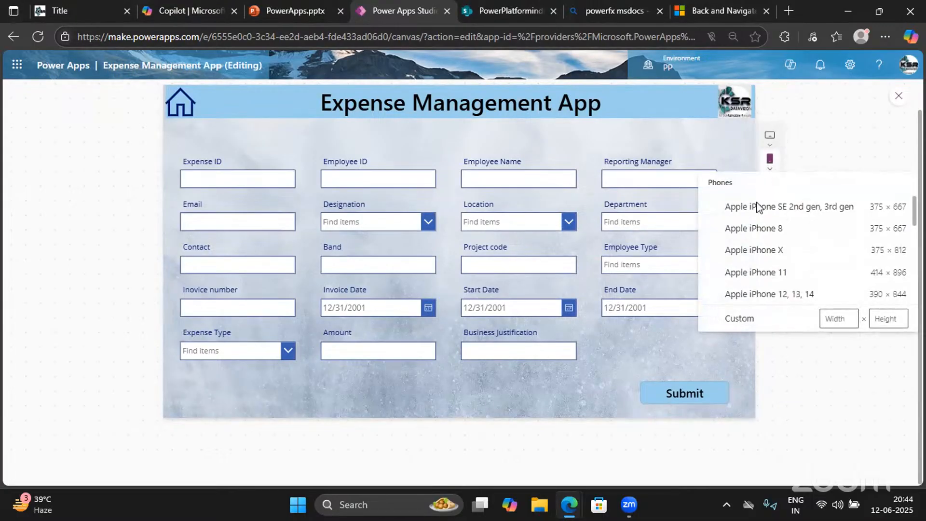
left_click(760, 295)
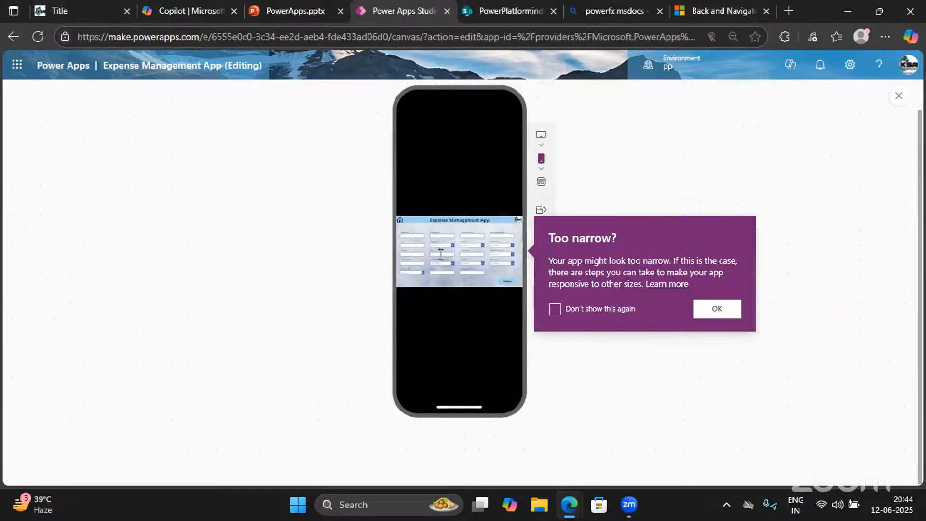
left_click(541, 210)
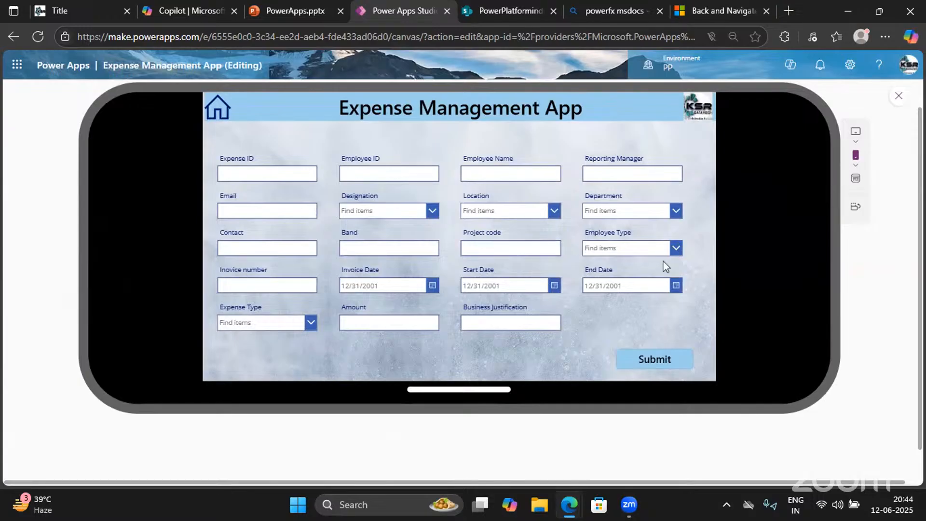
Test navigation from the welcome screen to the expense form and back
left_click(218, 110)
left_click(600, 321)
left_click(215, 108)
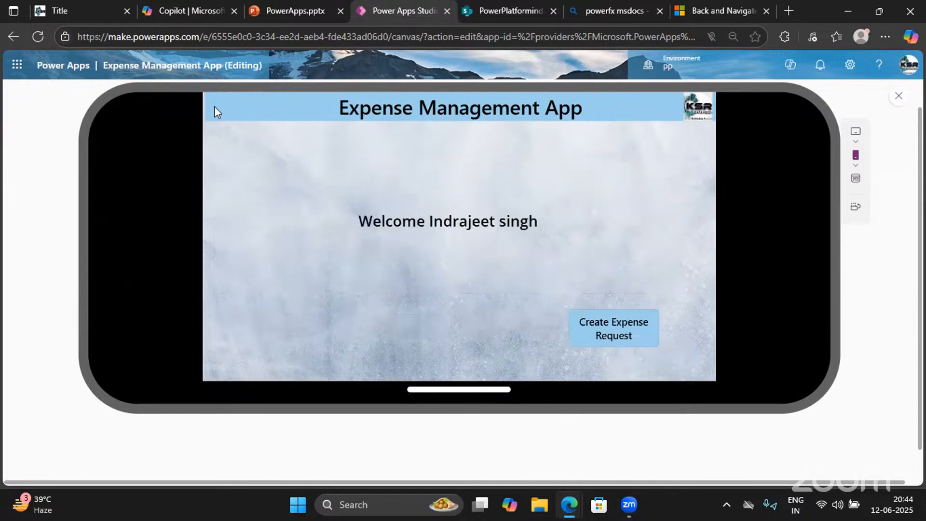
Rotate the phone preview back to portrait, then switch to the wide web layout
left_click(856, 159)
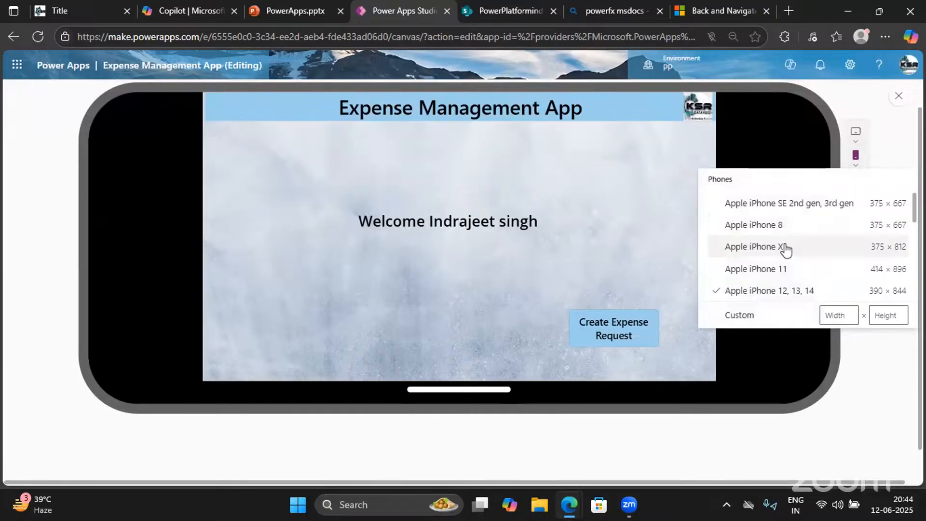
left_click(560, 261)
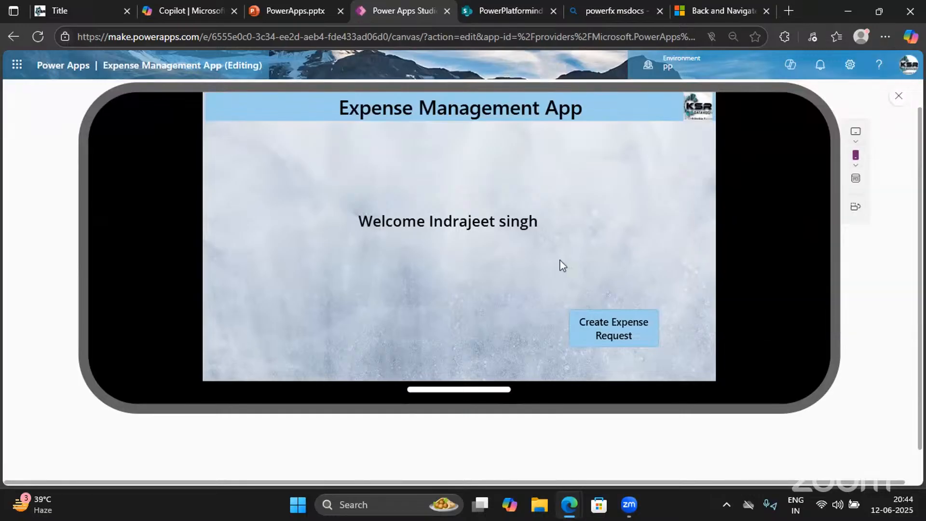
left_click(855, 208)
scroll(428, 225, "up", 10)
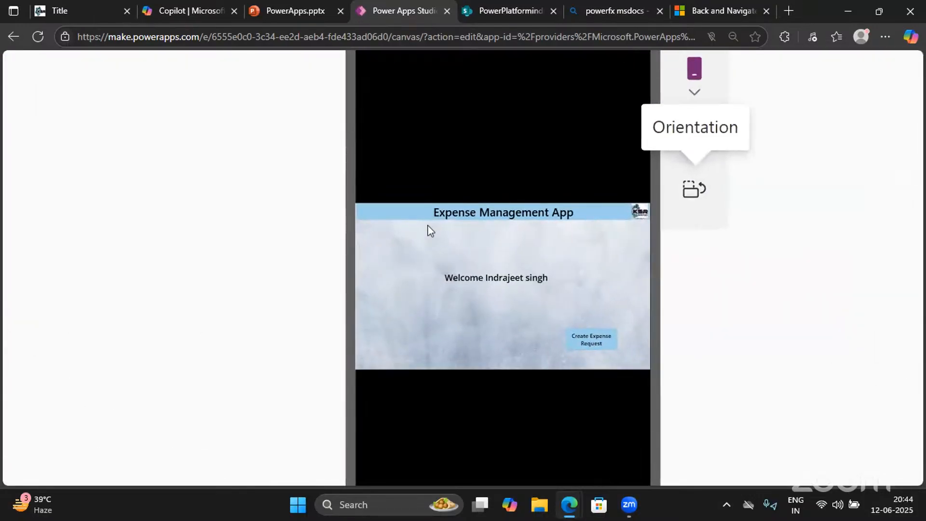
scroll(427, 225, "down", 8)
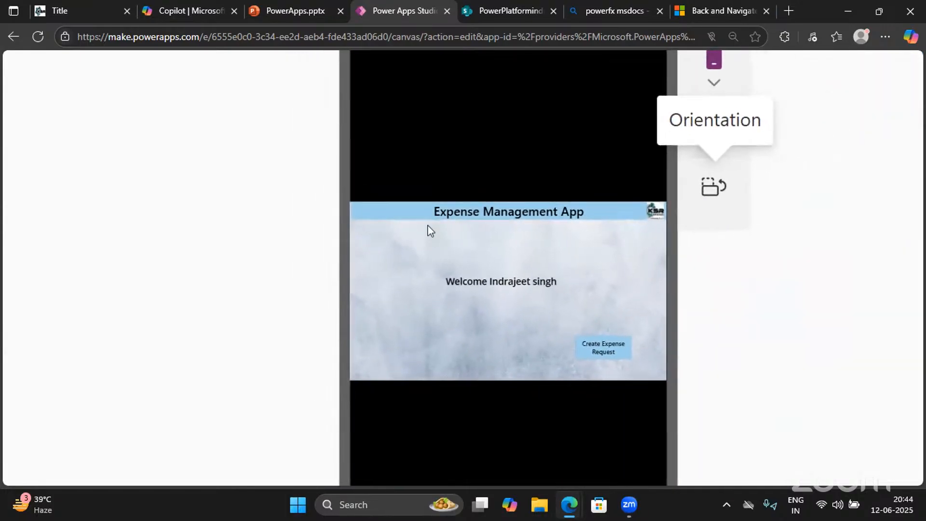
scroll(396, 203, "down", 3)
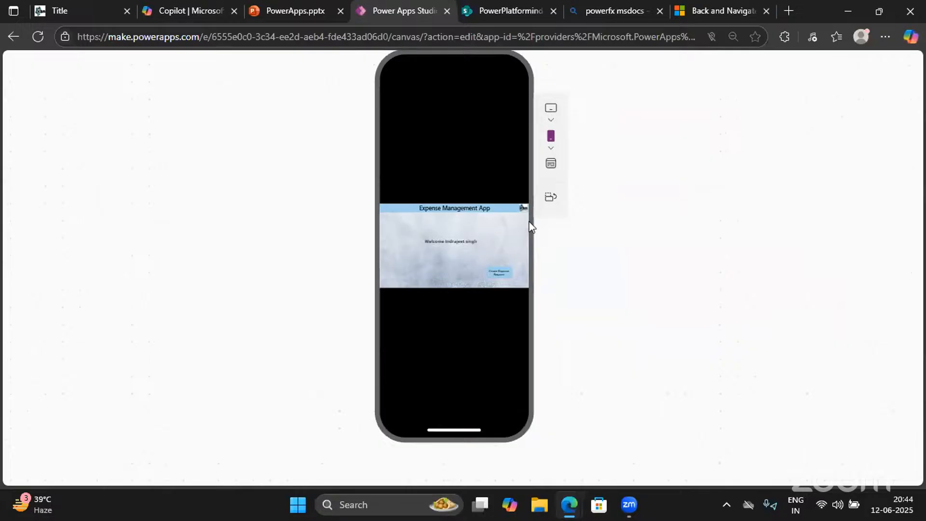
left_click(551, 164)
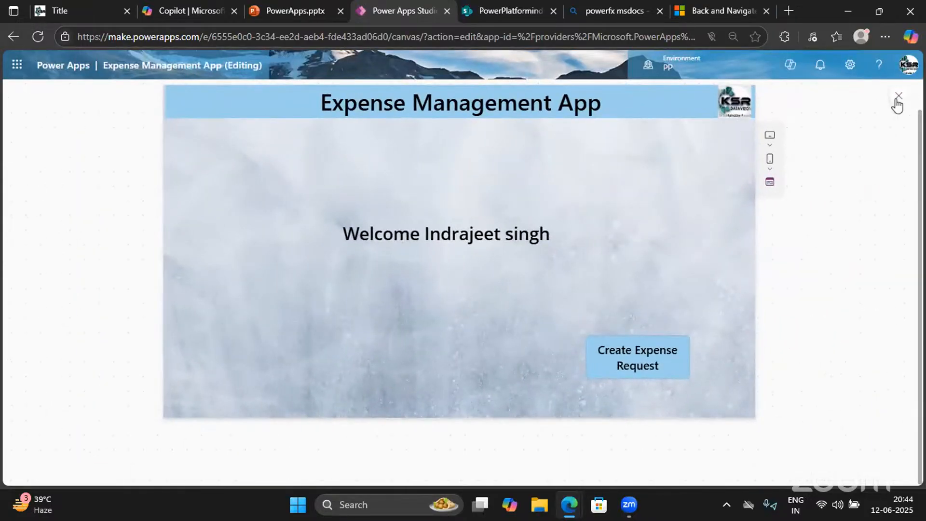
Close the preview and publish this version of the Expense Management App
left_click(898, 96)
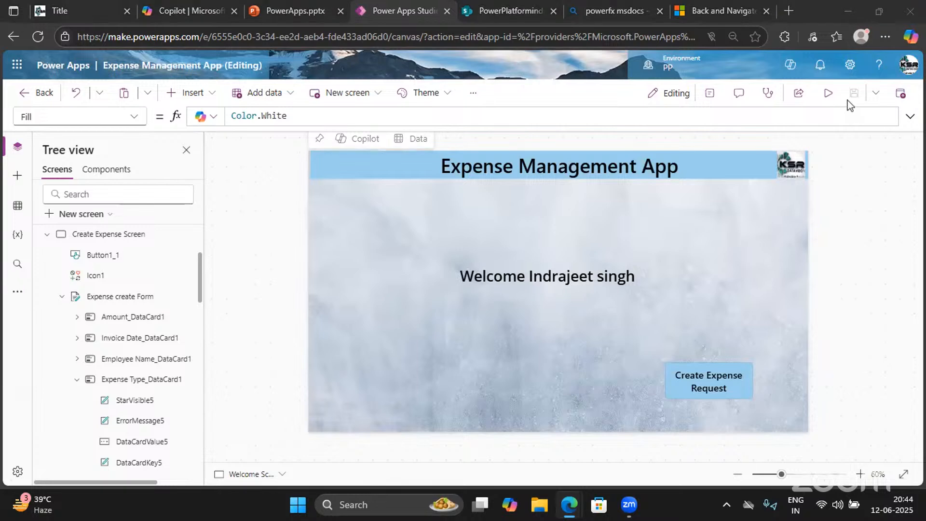
left_click(900, 94)
left_click(467, 401)
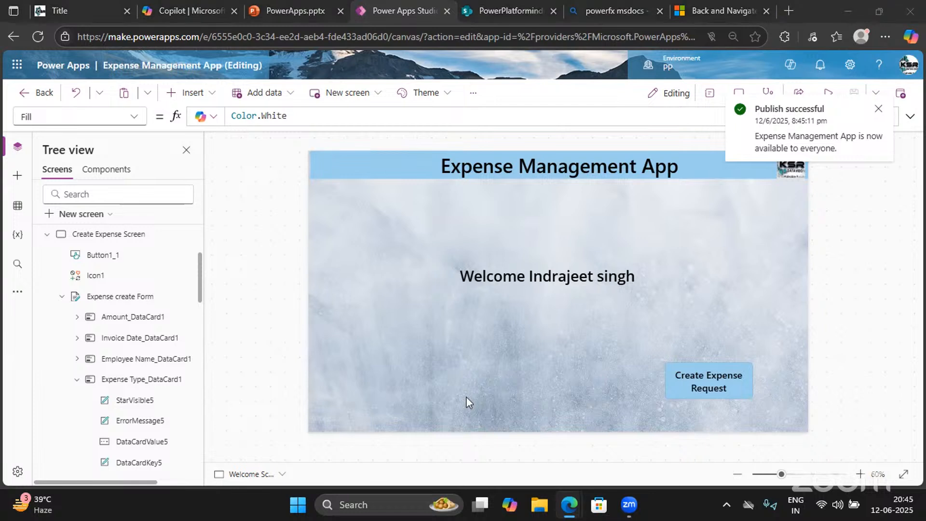
Break the Create Expense Request OnSelect formula's closing parenthesis, then restore it
left_click(695, 377)
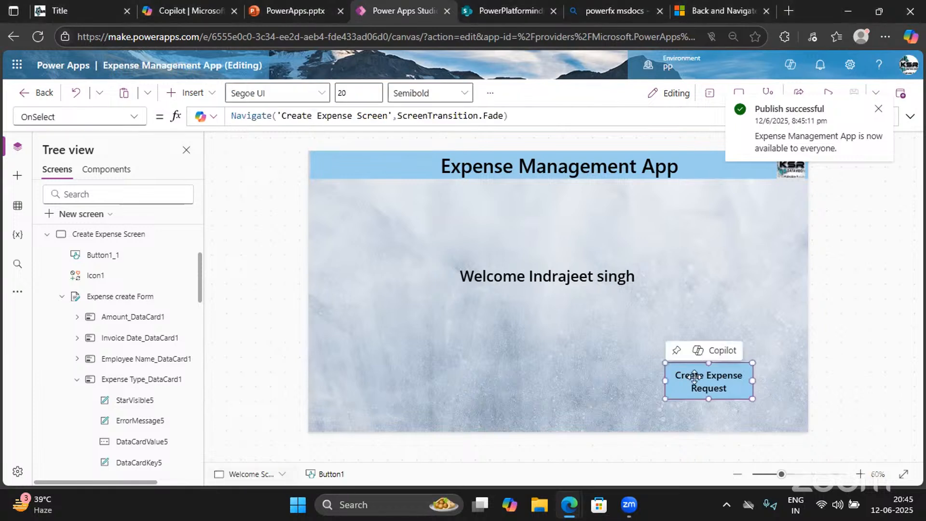
left_click(513, 120)
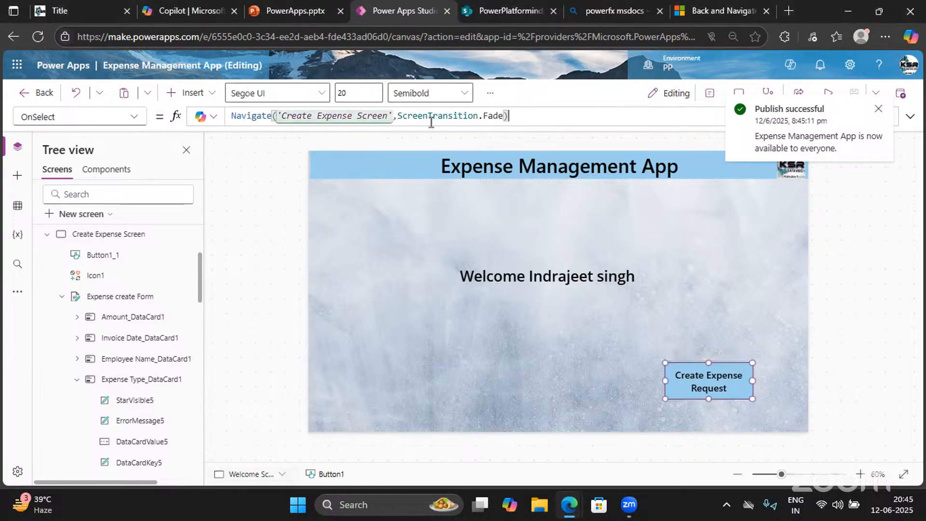
key("BackSpace")
type("]")
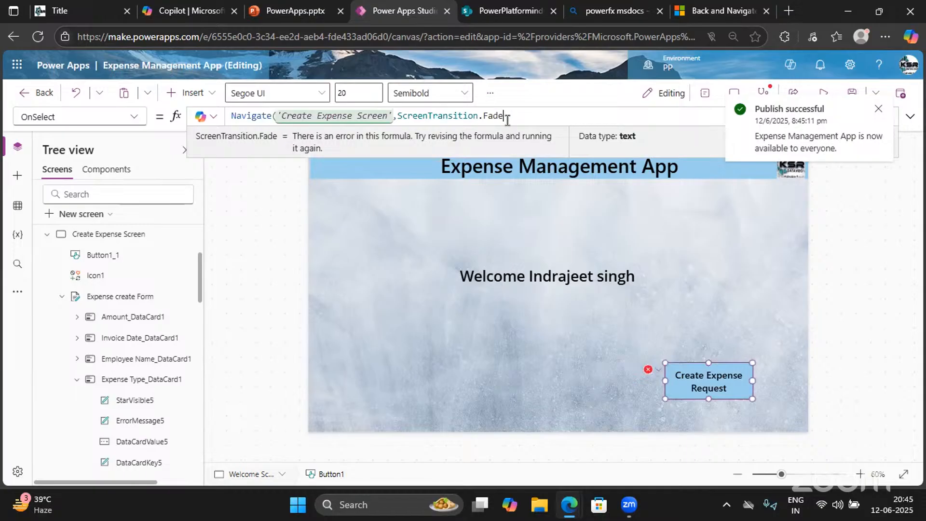
key("BackSpace")
type(")")
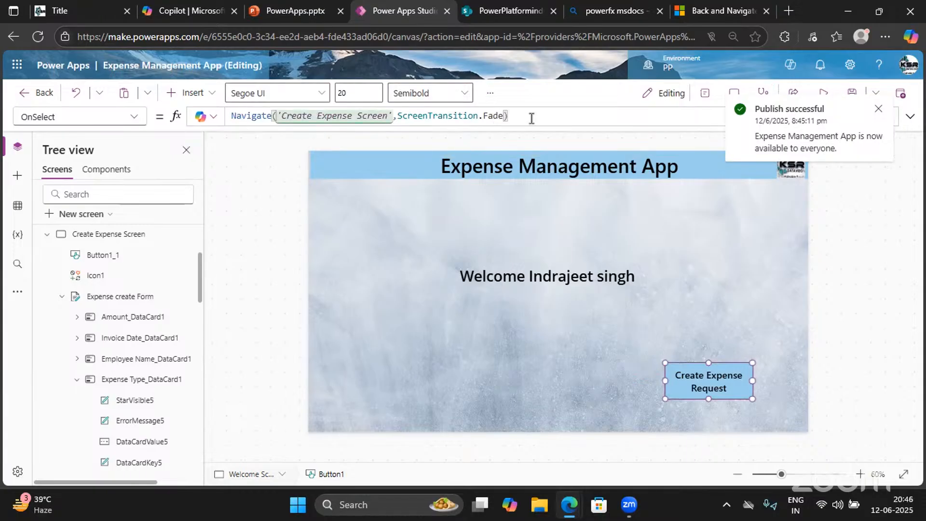
Inspect the Navigate('Create Expense Screen',ScreenTransition.Fade) formula parts and dismiss the publish notice
double_click(272, 115)
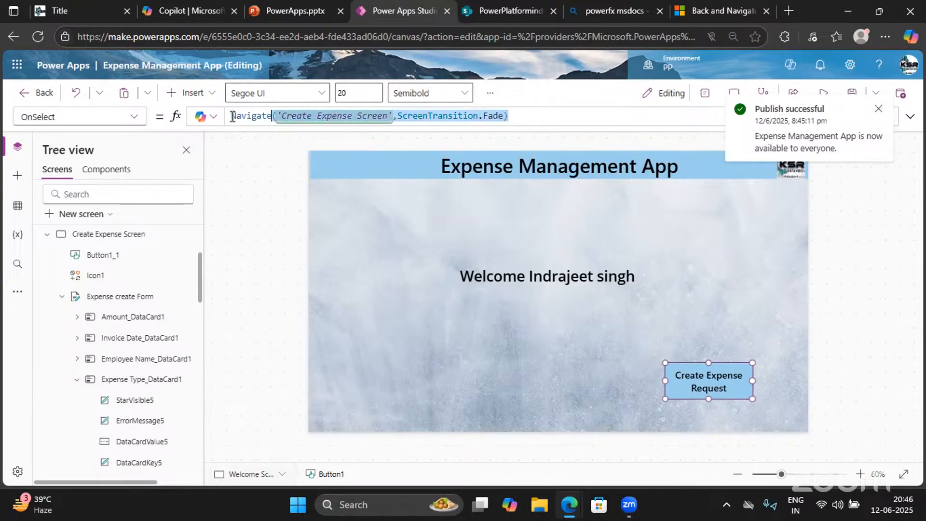
left_click(527, 116)
left_click(228, 116, "shift")
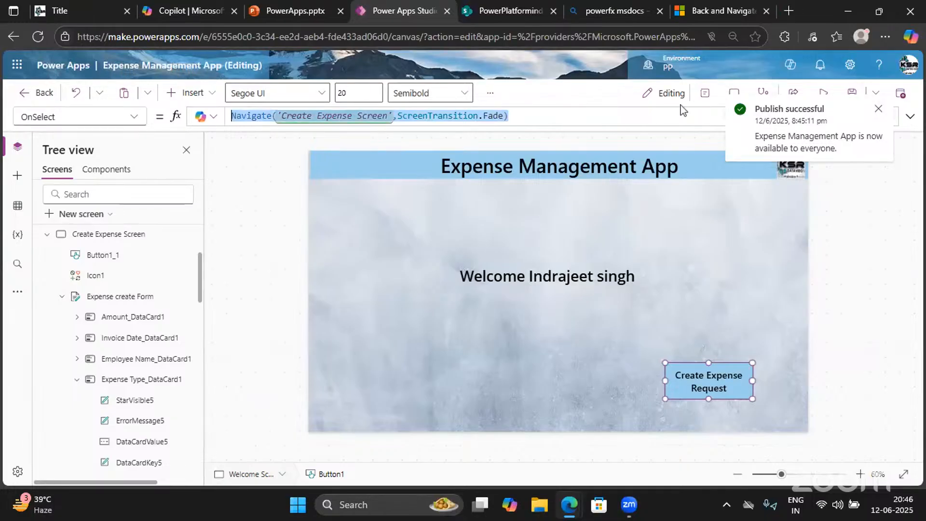
left_click(880, 110)
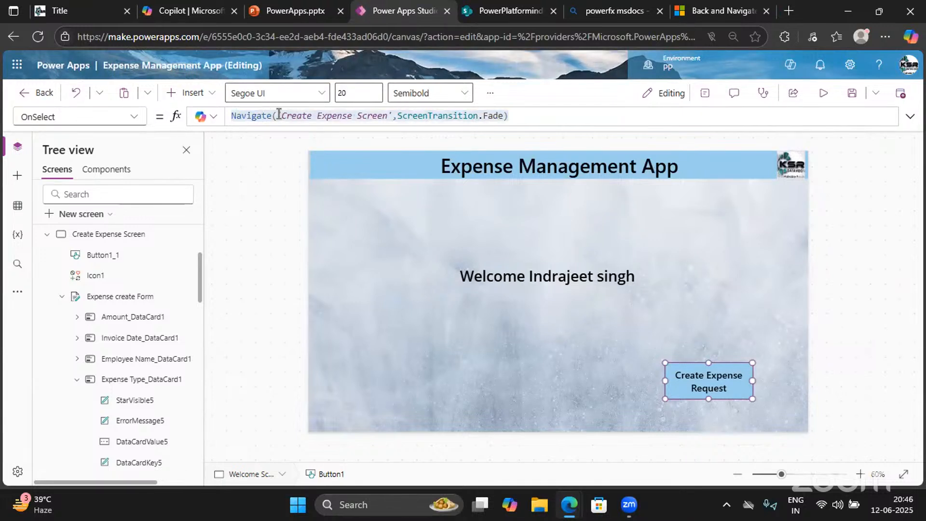
left_click_drag(279, 116, 358, 116)
left_click(454, 117)
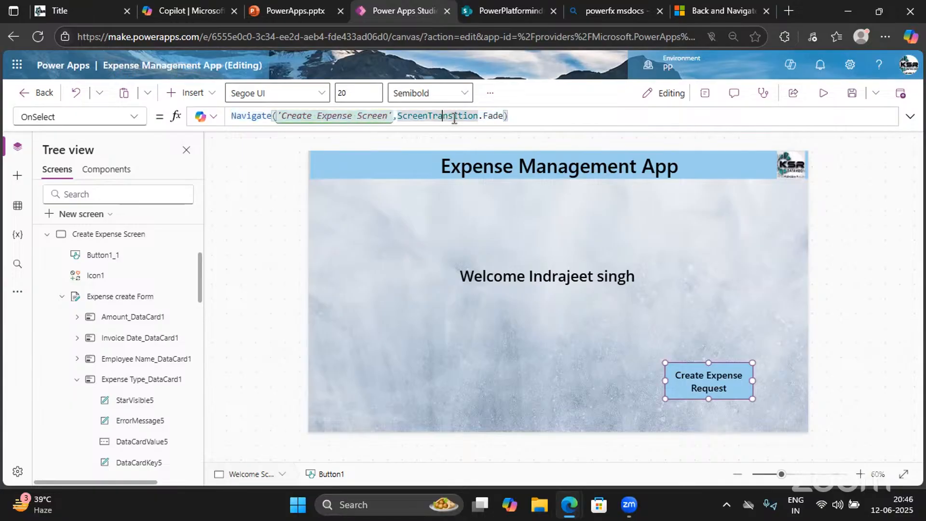
left_click(512, 117)
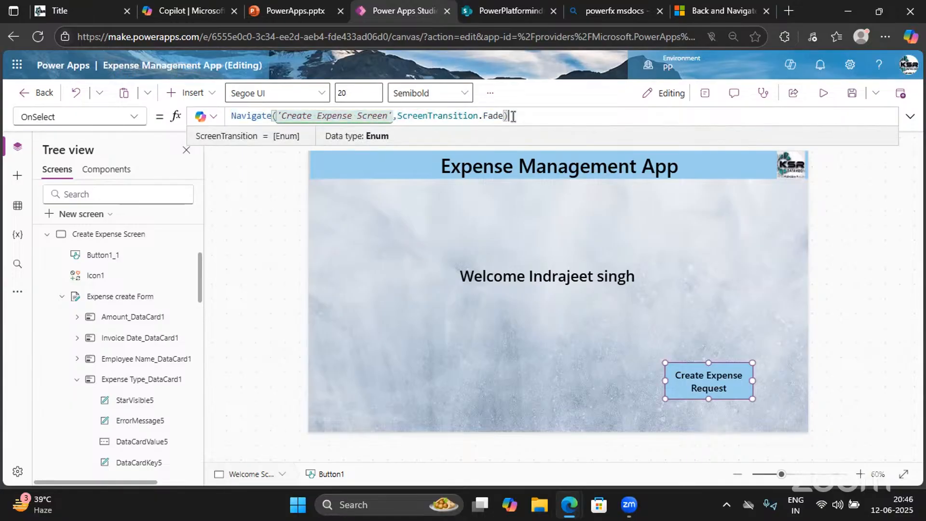
double_click(274, 114)
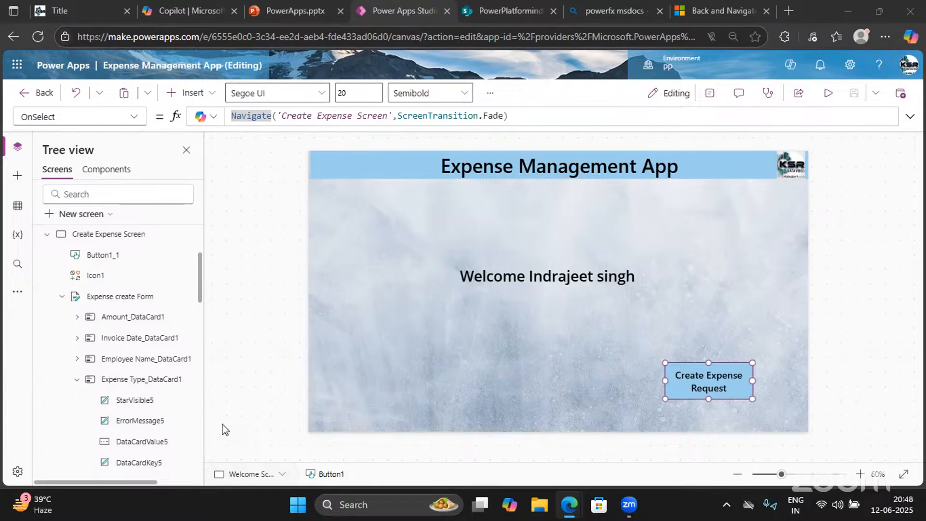
double_click(248, 114)
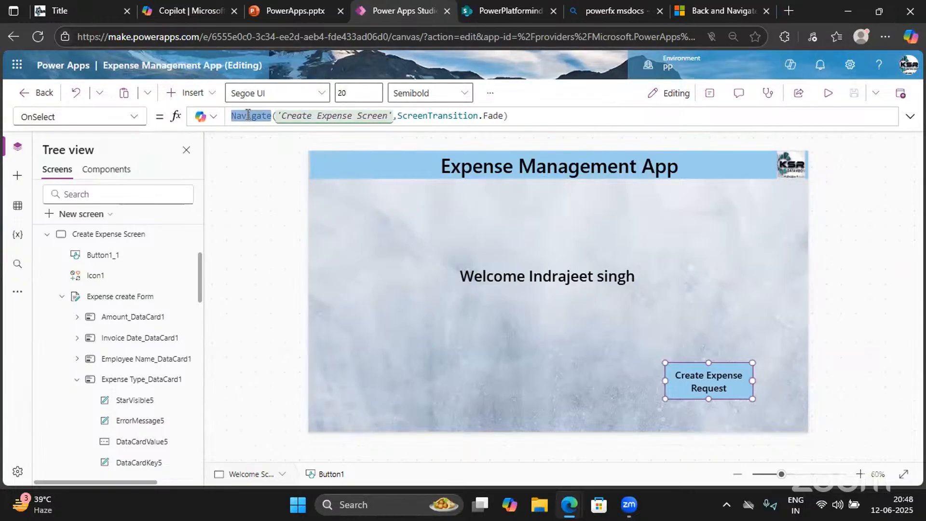
Check the Expense ID column's type stays Single line of text, then cancel editing
left_click(487, 11)
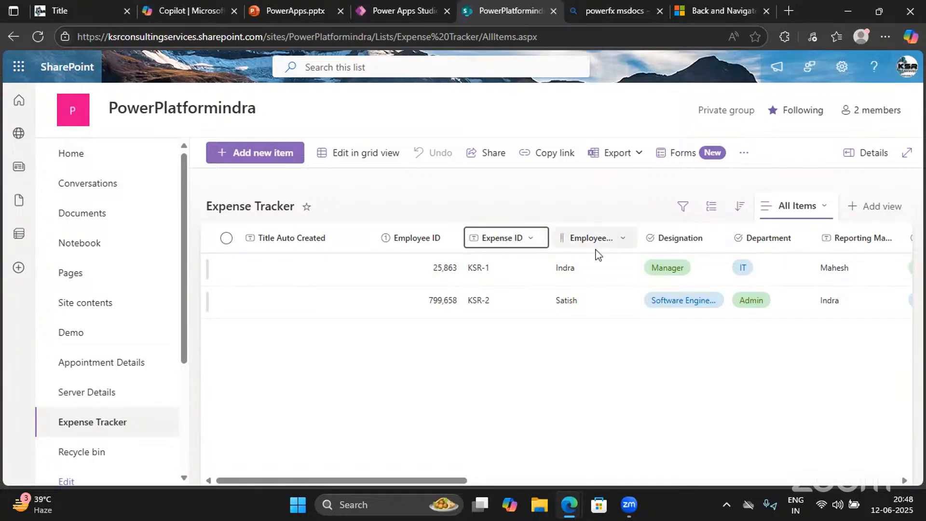
left_click(535, 240)
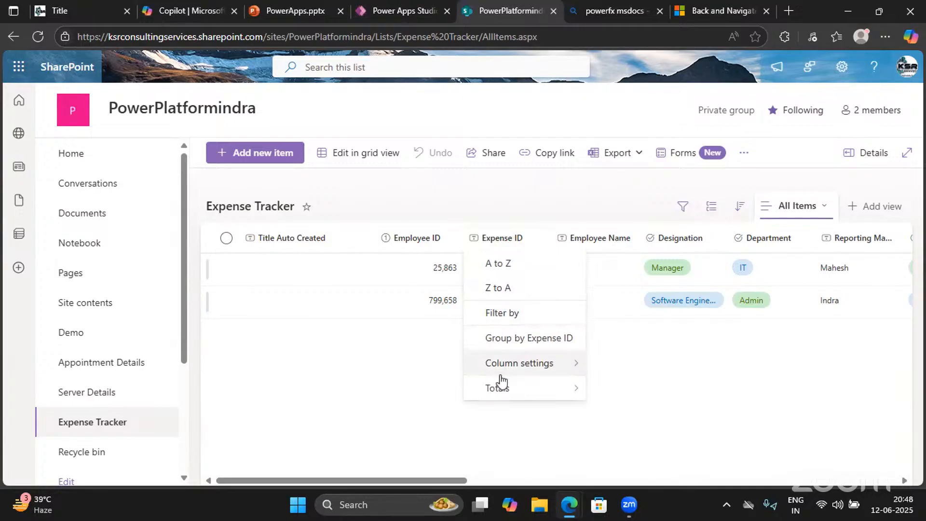
mouse_move(505, 375)
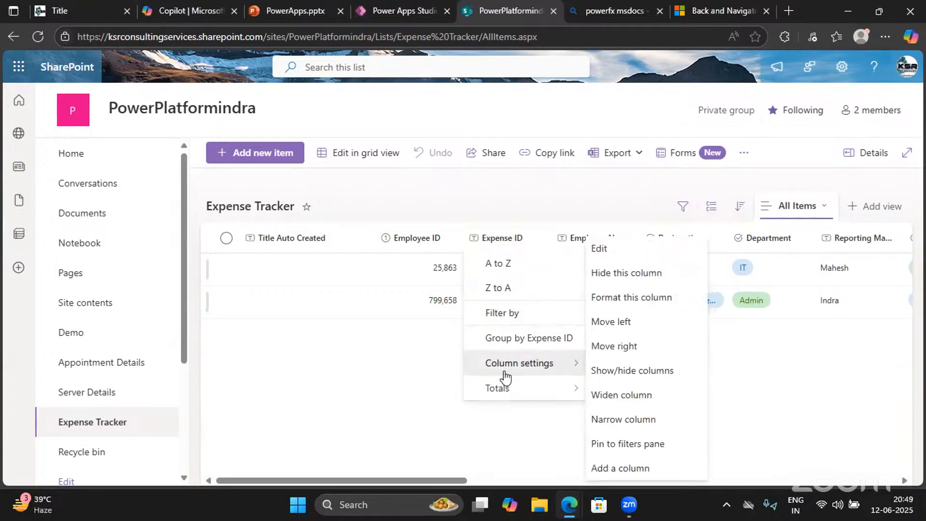
left_click(614, 257)
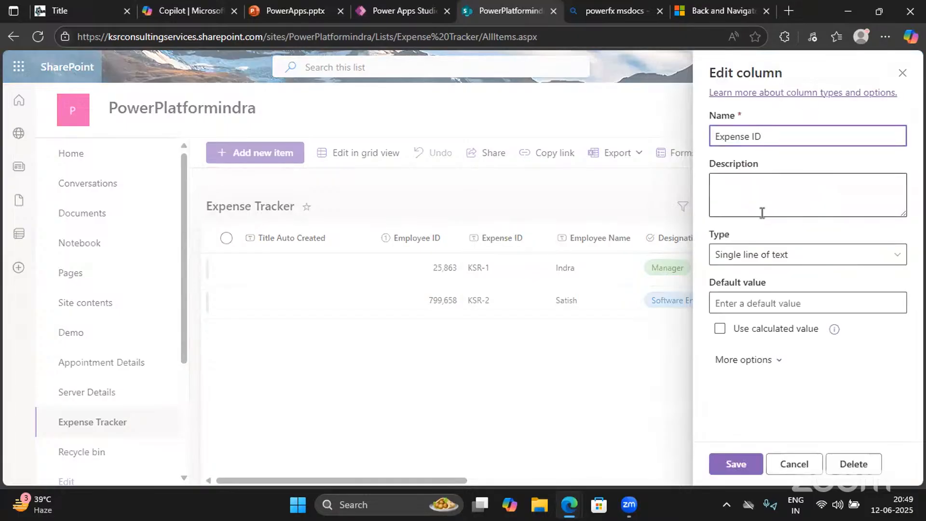
left_click(740, 256)
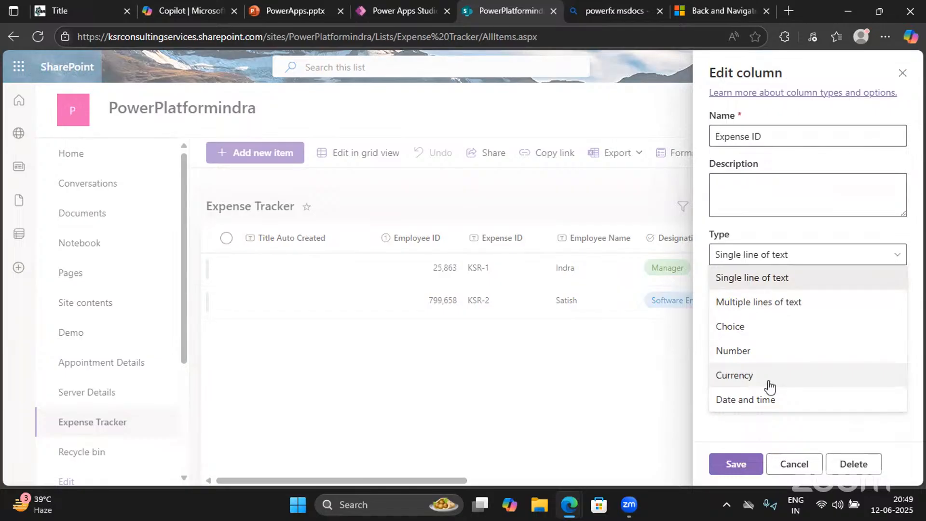
left_click(761, 235)
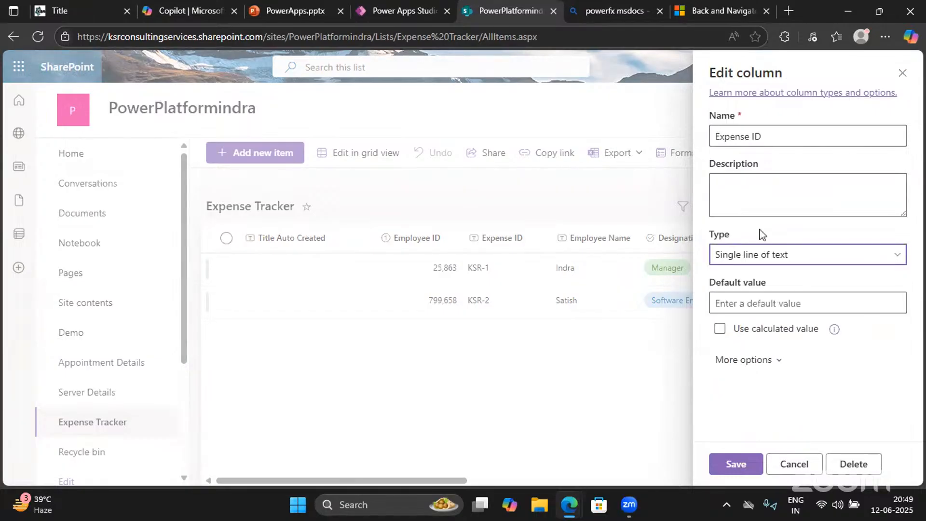
left_click(820, 448)
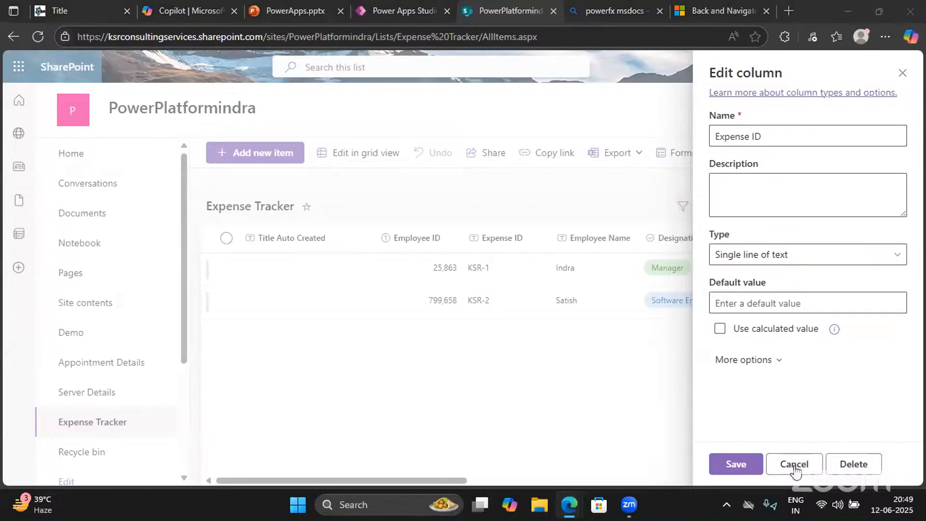
left_click(458, 406)
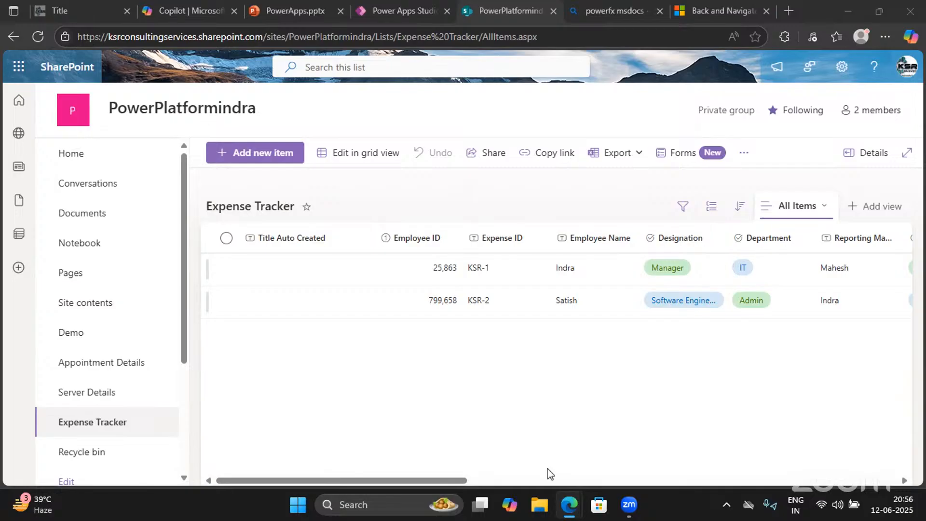
Bring back the Expense Tracker list window showing rows KSR-1 and KSR-2
mouse_move(569, 505)
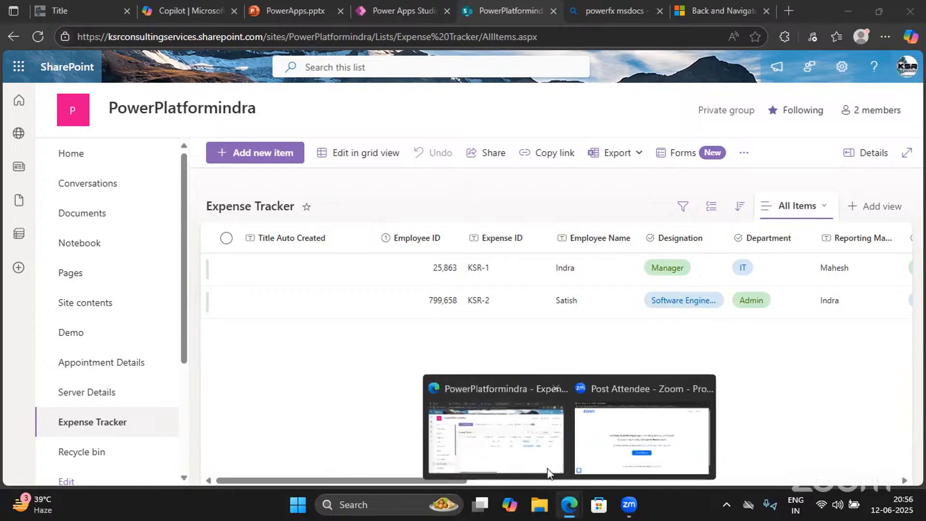
left_click(566, 386)
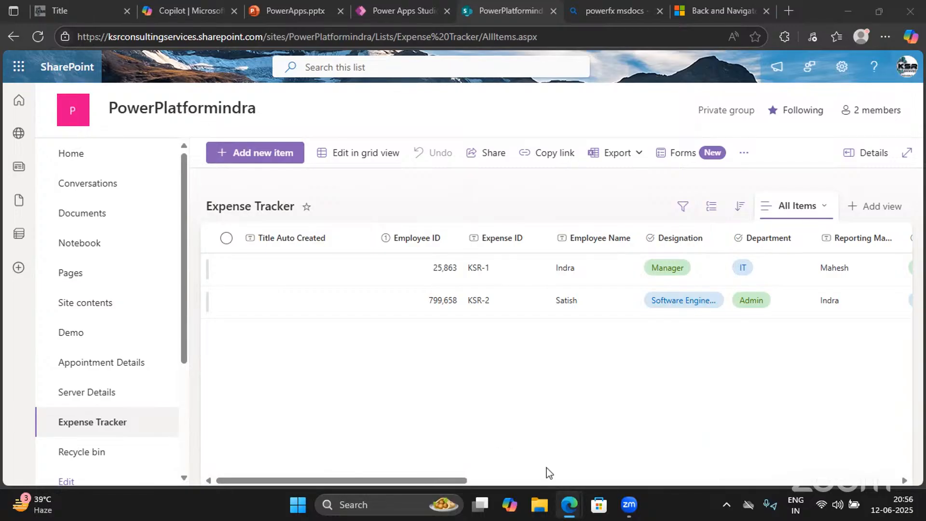